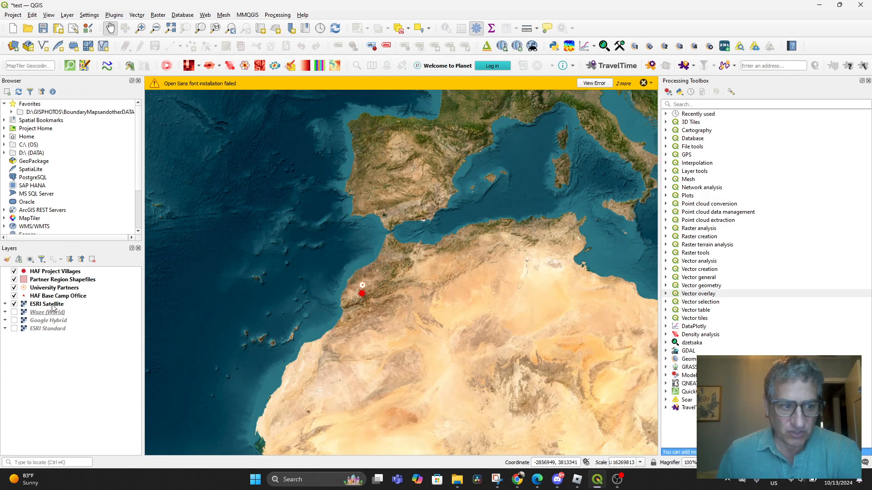
Step: Hide the ESRI Satellite basemap and show the Google Hybrid basemap instead
left_click(15, 304)
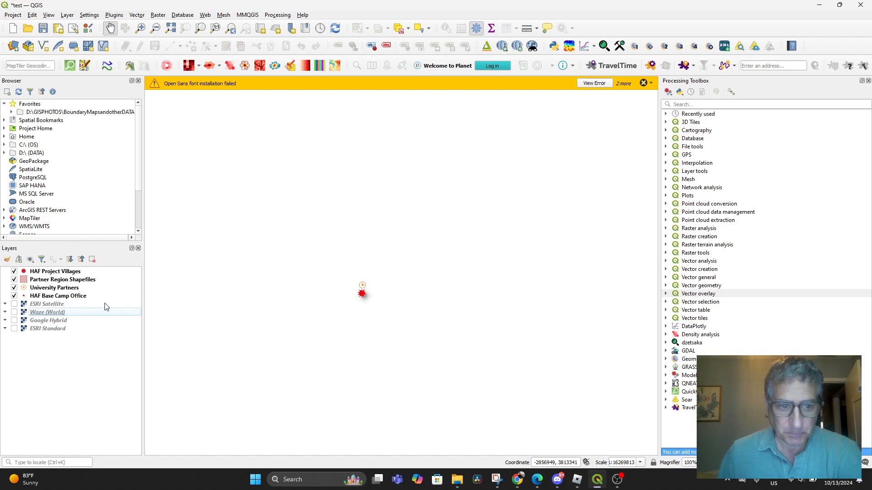
left_click(15, 305)
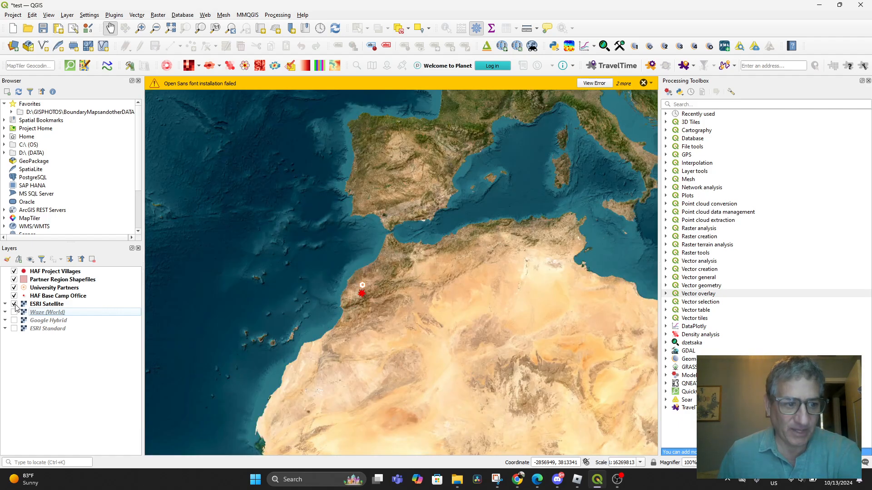
left_click(15, 305)
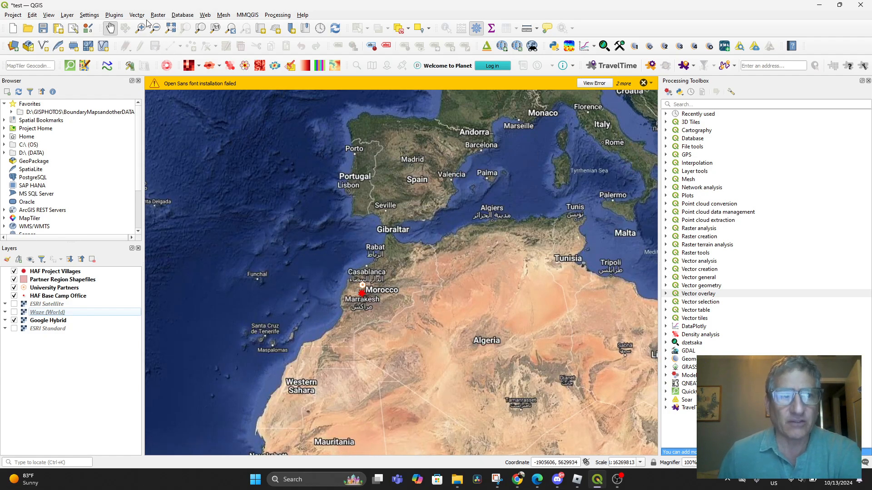
Step: Browse the basemaps offered by QuickMapServices, including the ESRI, NASA and Google providers, without adding any
left_click(205, 15)
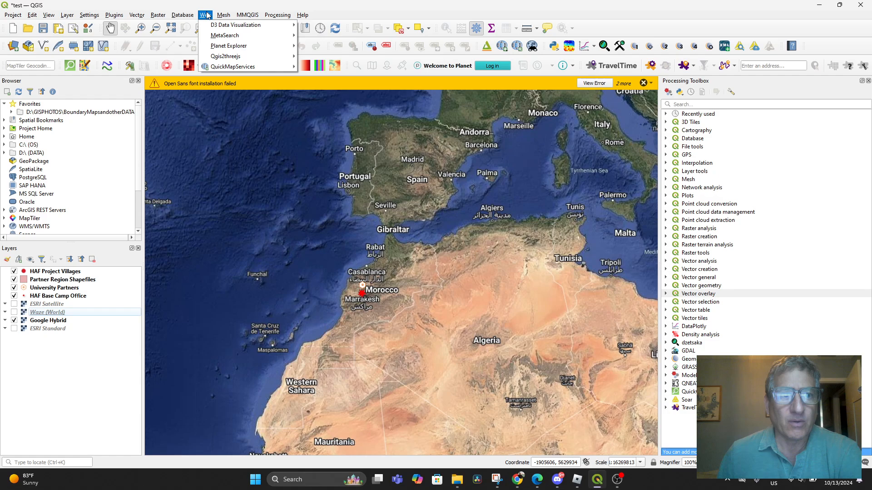
mouse_move(233, 68)
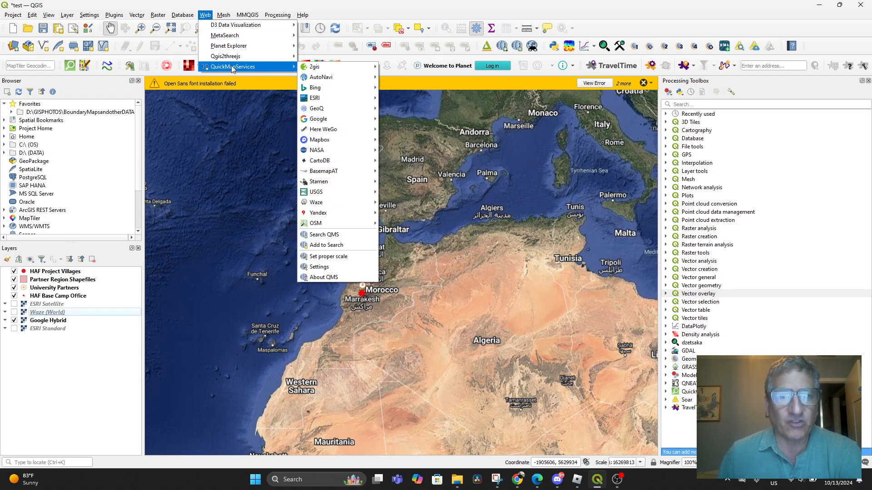
mouse_move(320, 101)
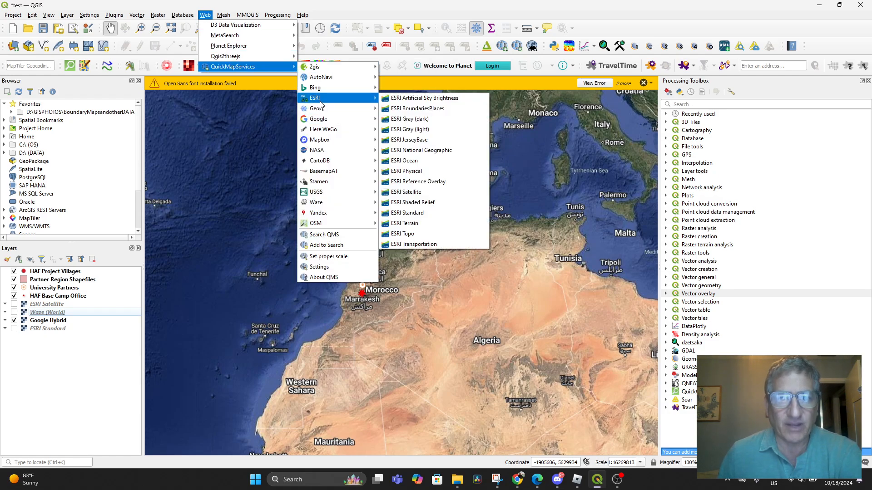
mouse_move(318, 122)
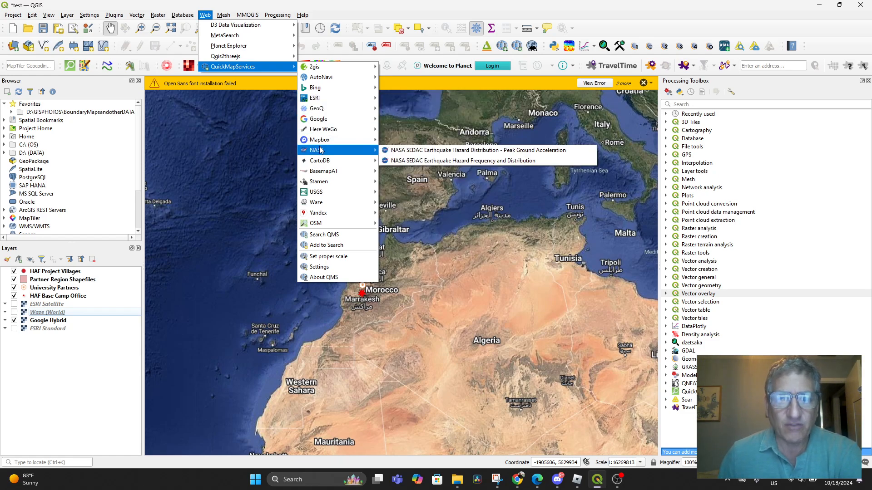
mouse_move(325, 176)
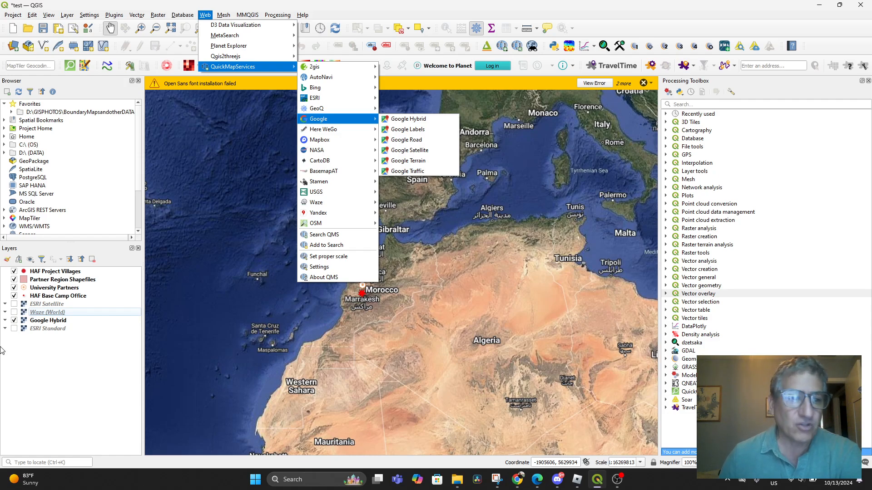
left_click(51, 369)
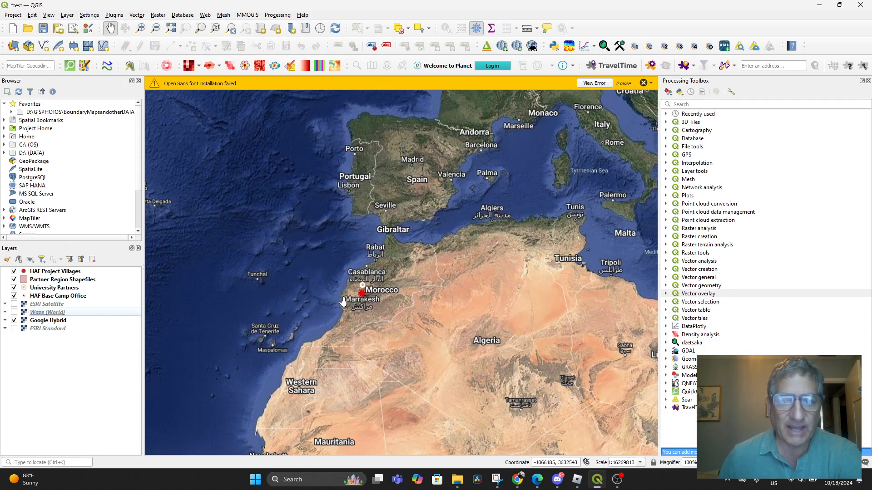
Step: Open a new 3D map view with the main map centred on the Marrakesh region
scroll(376, 304, "up", 3)
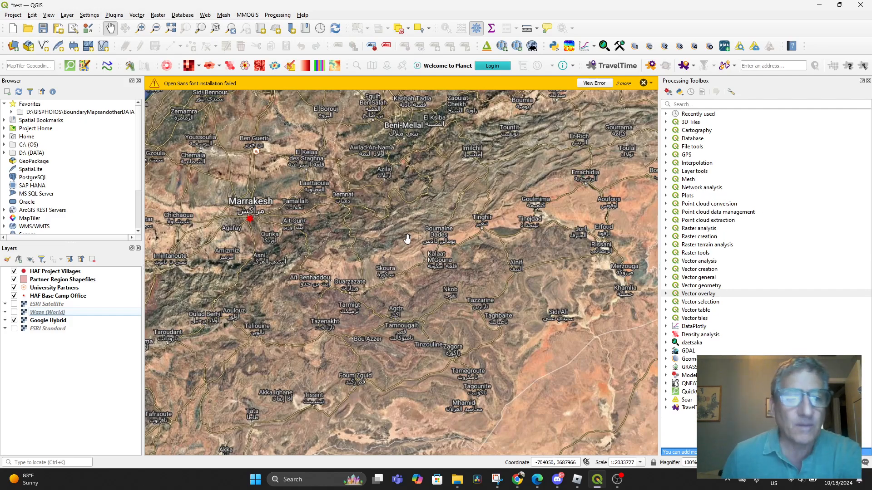
left_click_drag(368, 245, 522, 270)
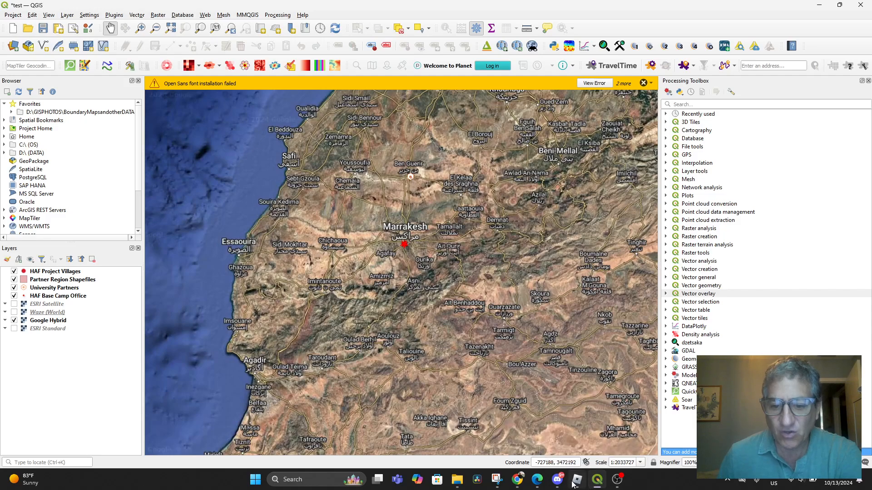
left_click(519, 484)
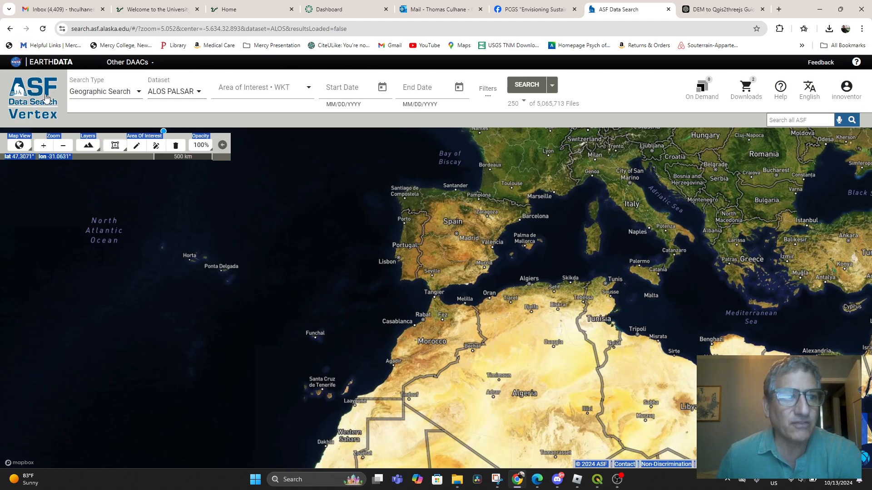
left_click(597, 479)
left_click_drag(373, 274, 366, 295)
left_click(48, 16)
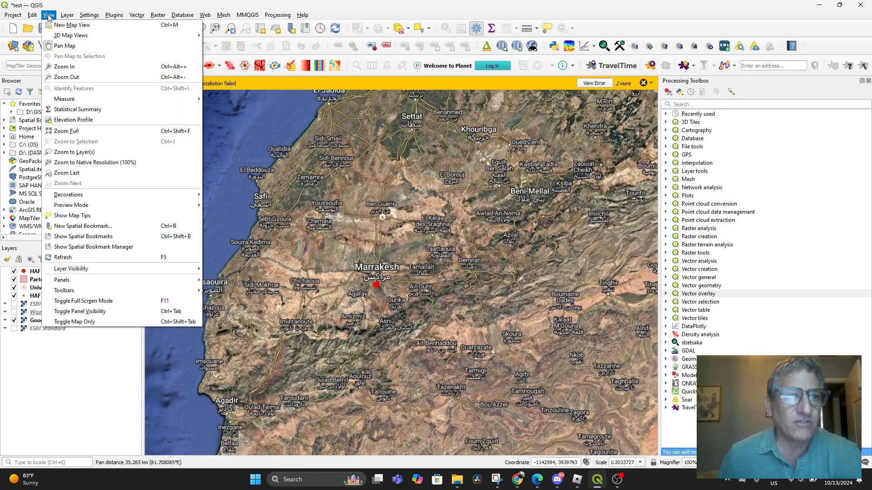
mouse_move(54, 36)
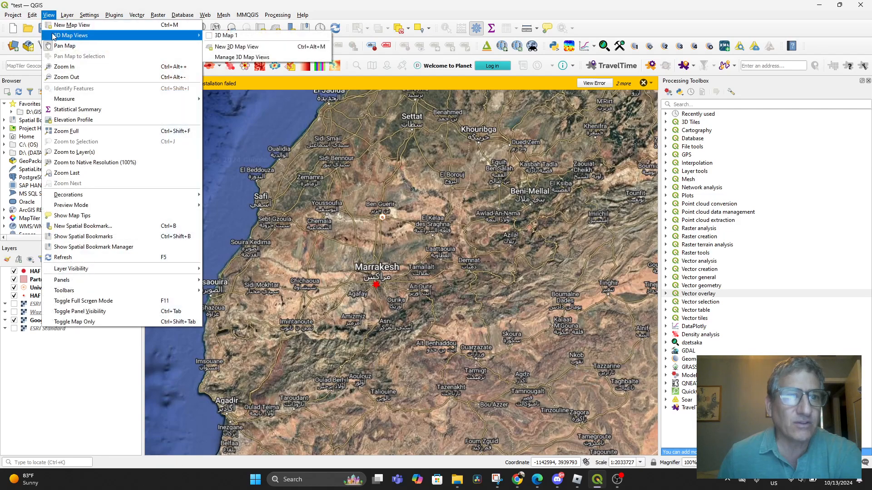
left_click(230, 47)
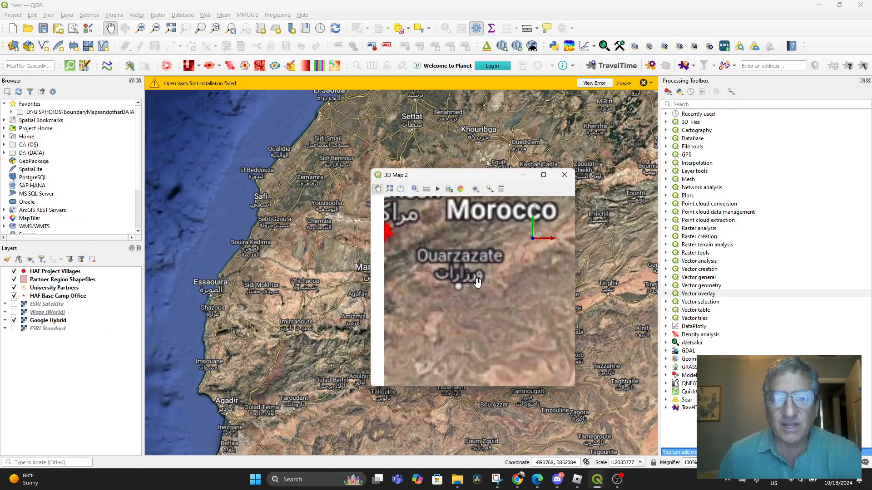
Step: Tilt the 3D map to a low oblique view, maximize its window to inspect the terrain relief, and close it
left_click_drag(478, 283, 471, 312)
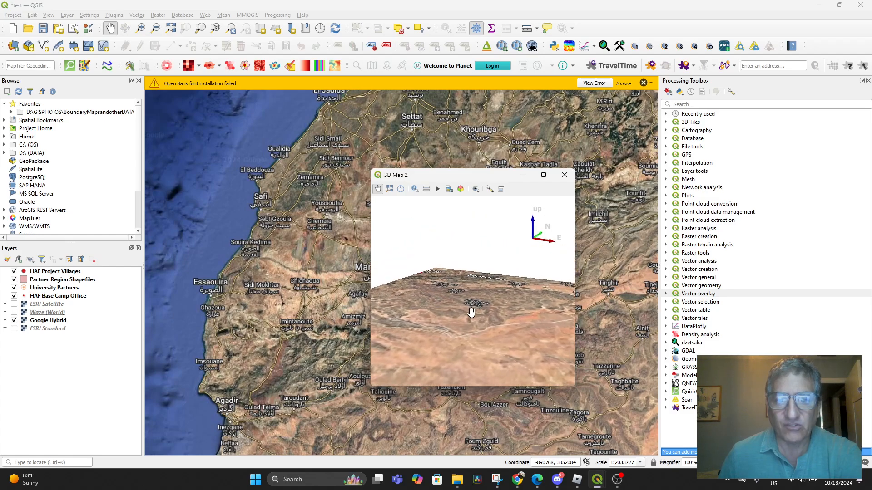
left_click_drag(486, 175, 464, 168)
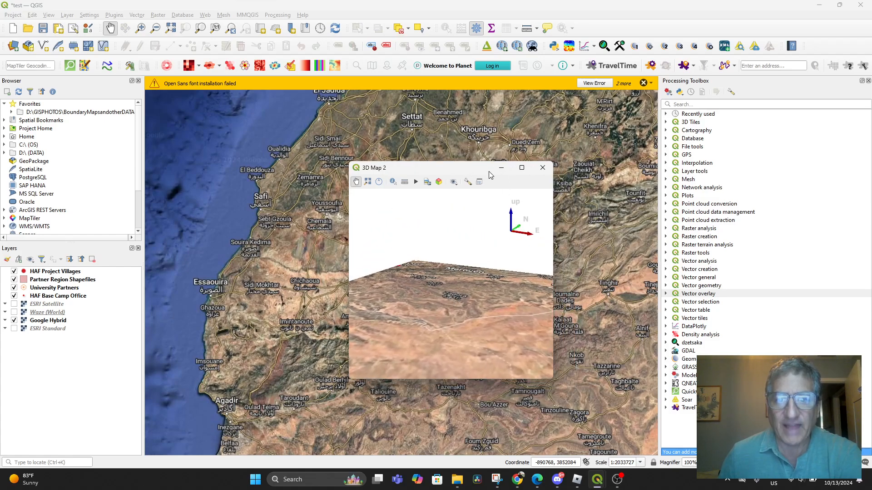
left_click(522, 168)
left_click_drag(467, 244, 484, 217)
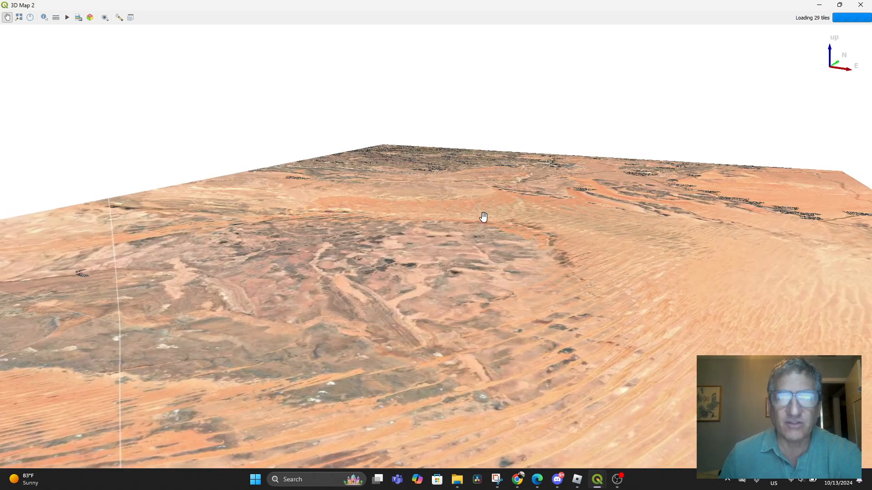
left_click(853, 6)
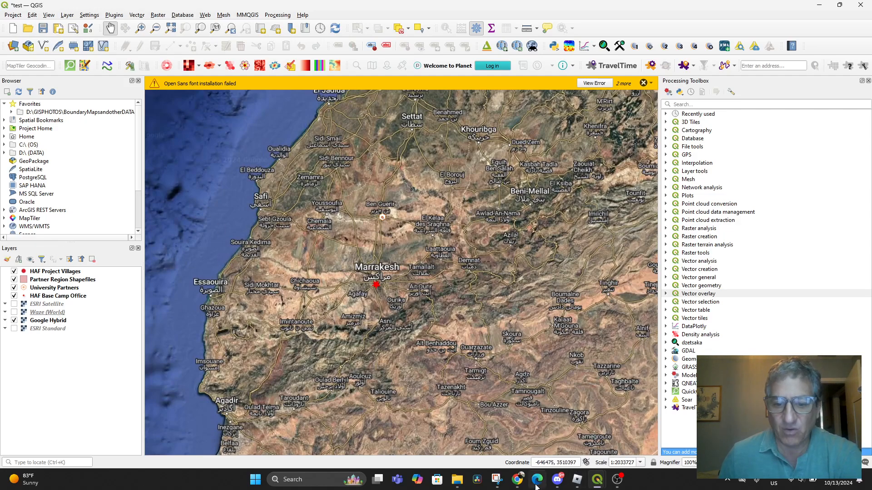
Step: Switch to ASF Data Search in Chrome and draw a rectangular area of interest from Marrakesh southeast past Toubkal National Park
left_click(518, 483)
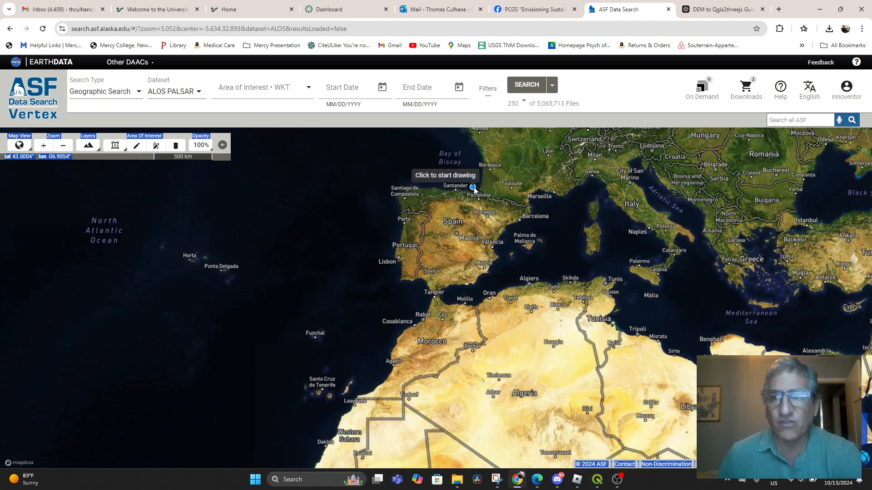
scroll(464, 343, "up", 3)
scroll(464, 344, "up", 4)
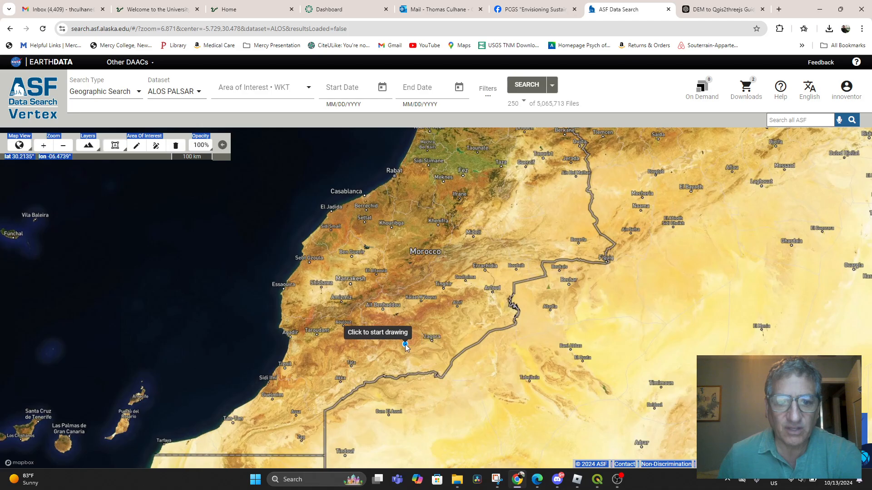
scroll(375, 326, "up", 2)
scroll(383, 291, "up", 3)
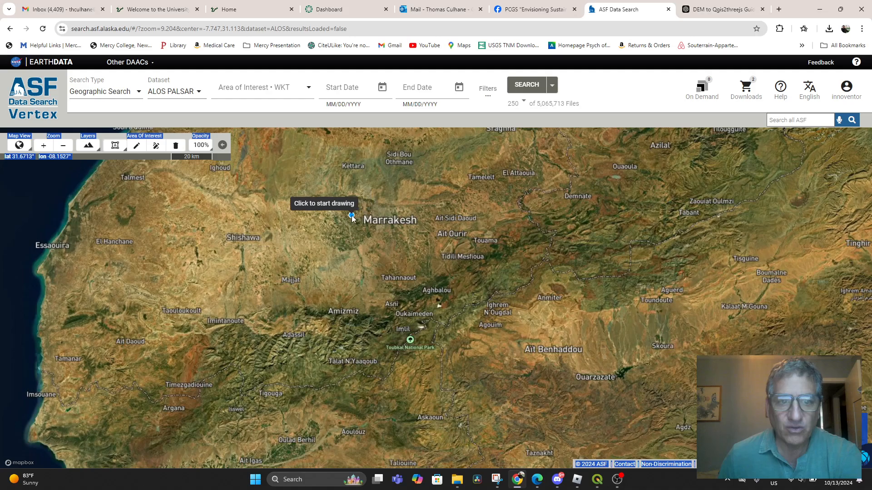
left_click(343, 218)
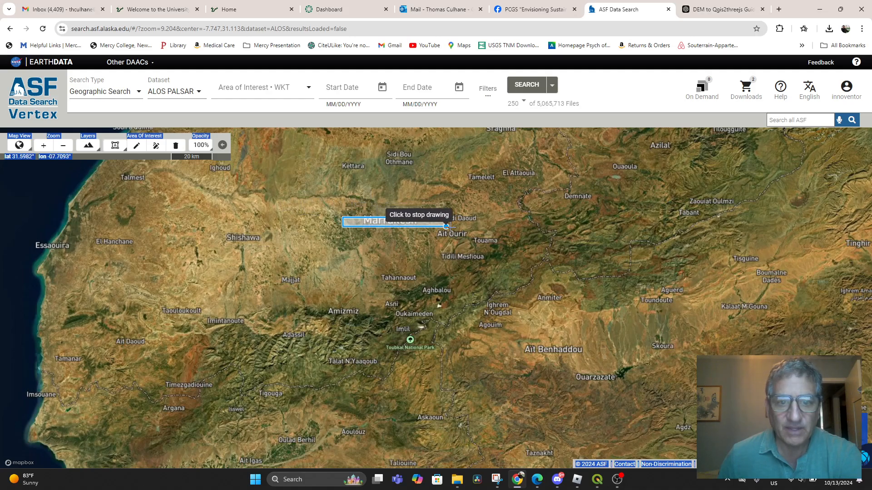
left_click(512, 370)
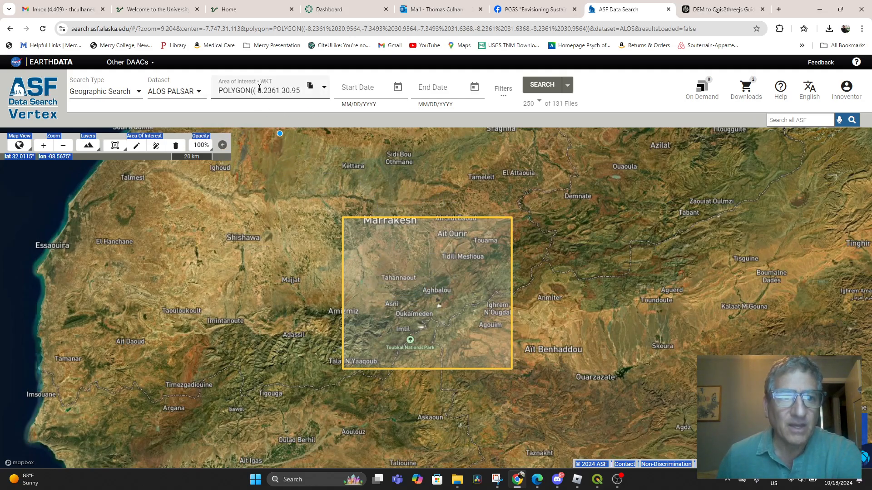
Step: Review the available satellite datasets and choose ALOS PALSAR
left_click(193, 96)
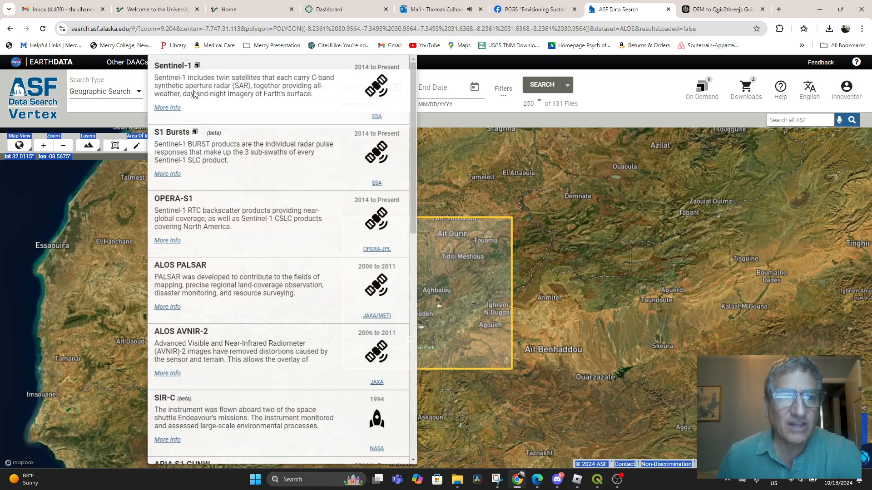
scroll(265, 278, "down", 2)
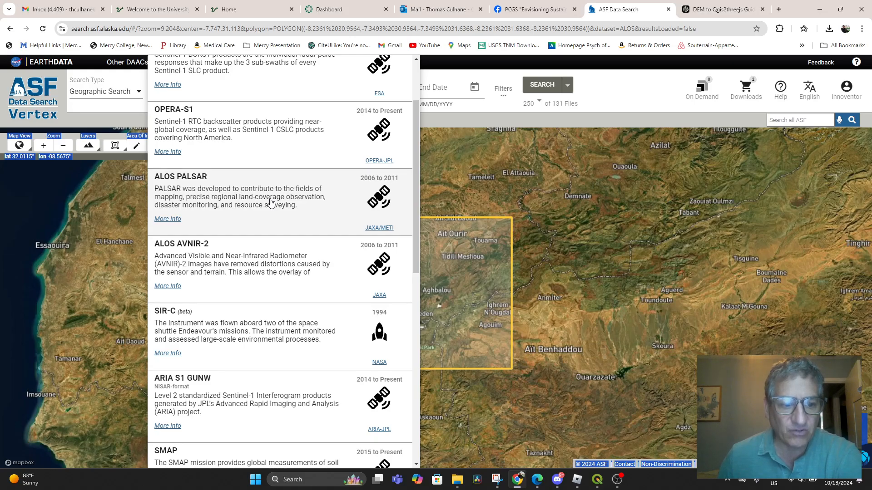
scroll(271, 203, "down", 4)
scroll(271, 202, "up", 3)
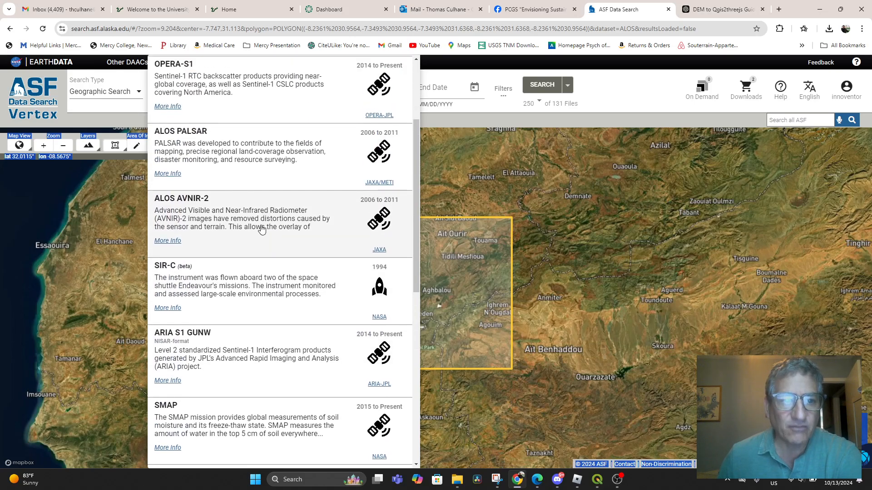
left_click(224, 162)
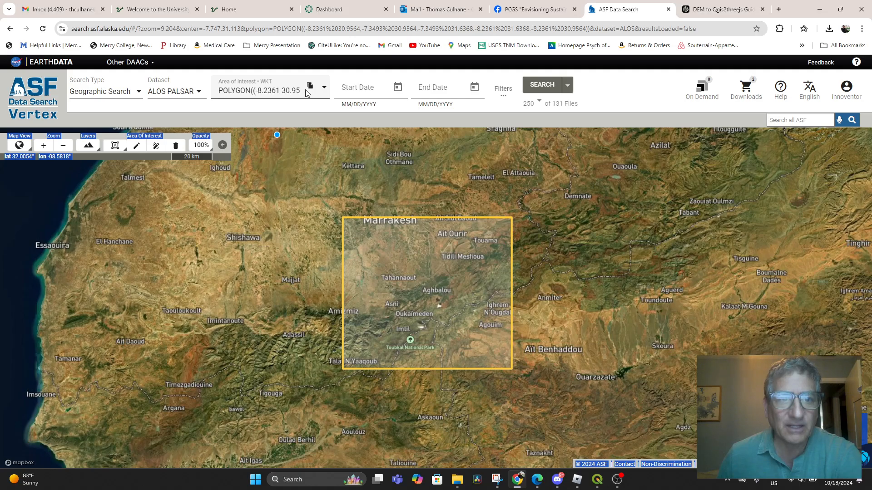
Step: Check the area of interest options, reselect the ALOS PALSAR dataset and run the search for the drawn area
left_click(323, 89)
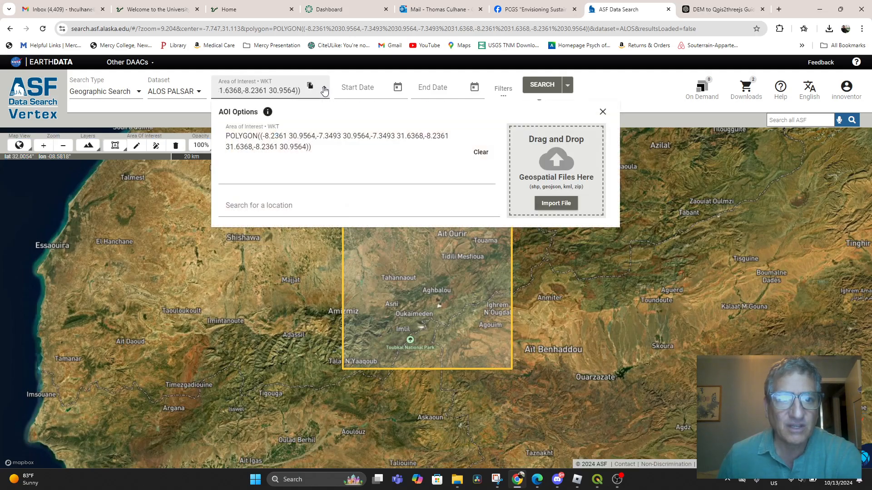
left_click(203, 92)
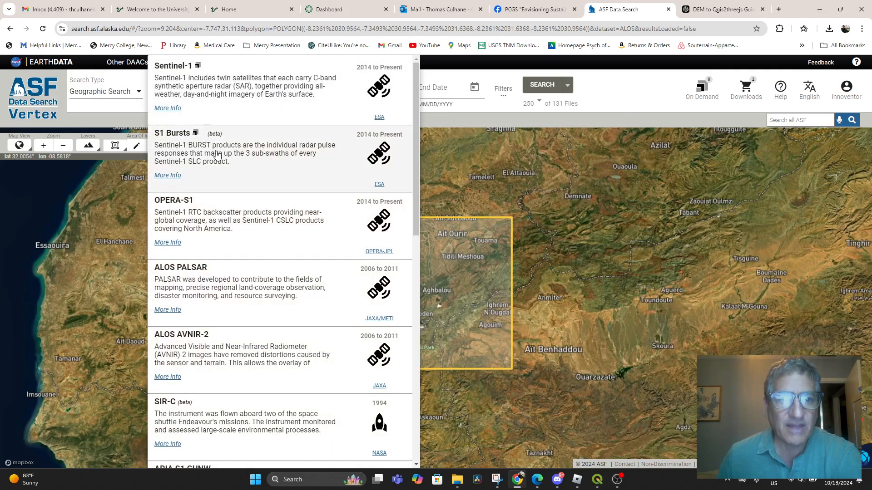
left_click(224, 301)
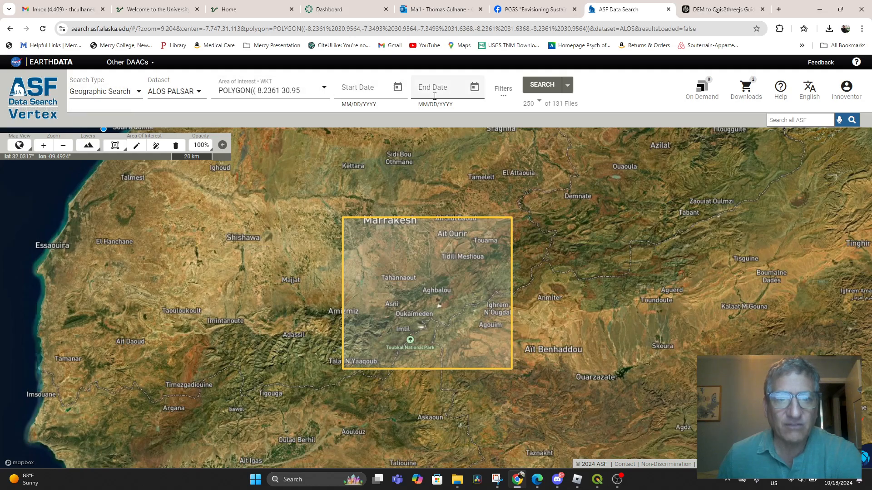
left_click(548, 87)
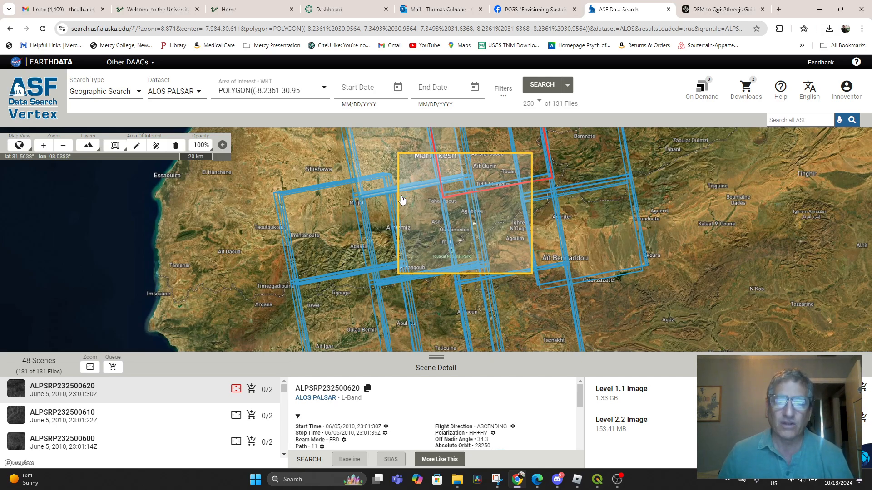
Step: Inspect the scene footprints over the southwest, southeast and northwest parts of the area of interest by selecting each in turn
left_click(416, 234)
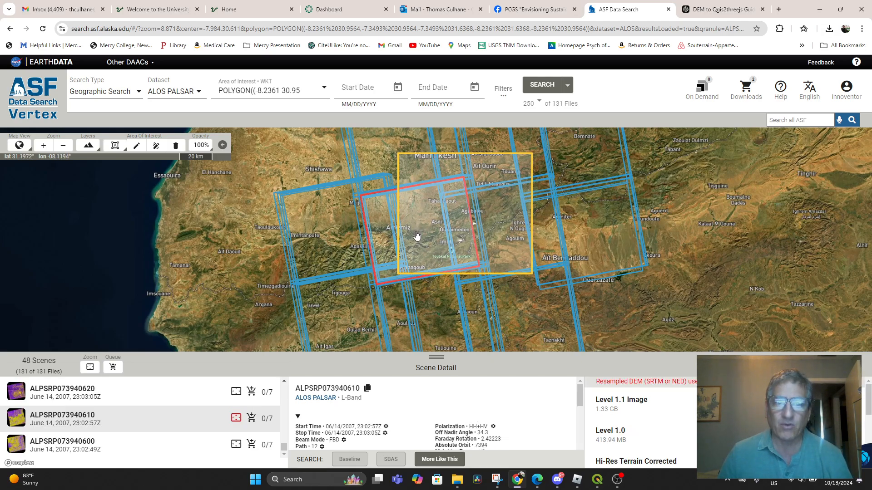
left_click(501, 228)
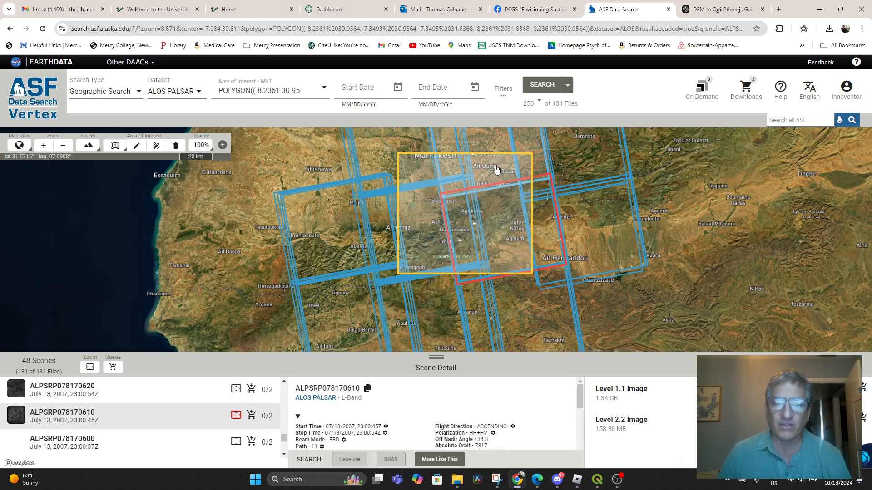
left_click(427, 169)
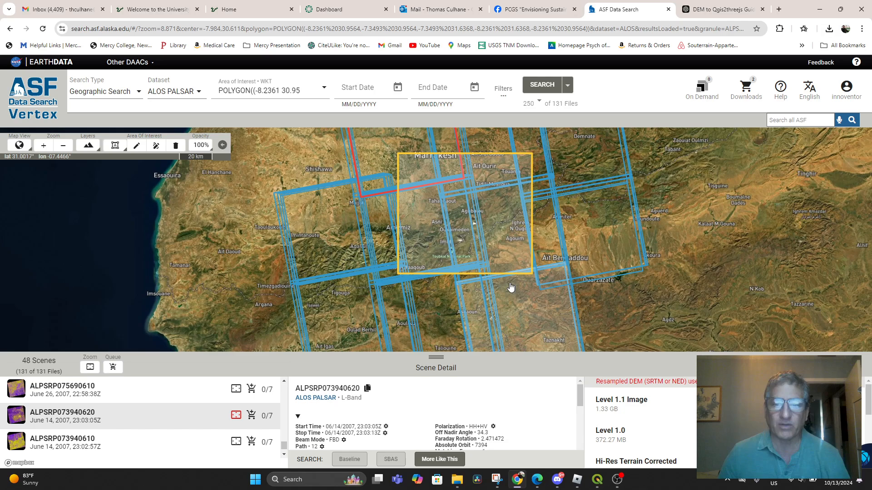
Step: Enlarge the scene details and examine the radar previews of ALPSRP073940610 and ALPSRP078170610, covering the southern part of the area of interest
left_click(434, 258)
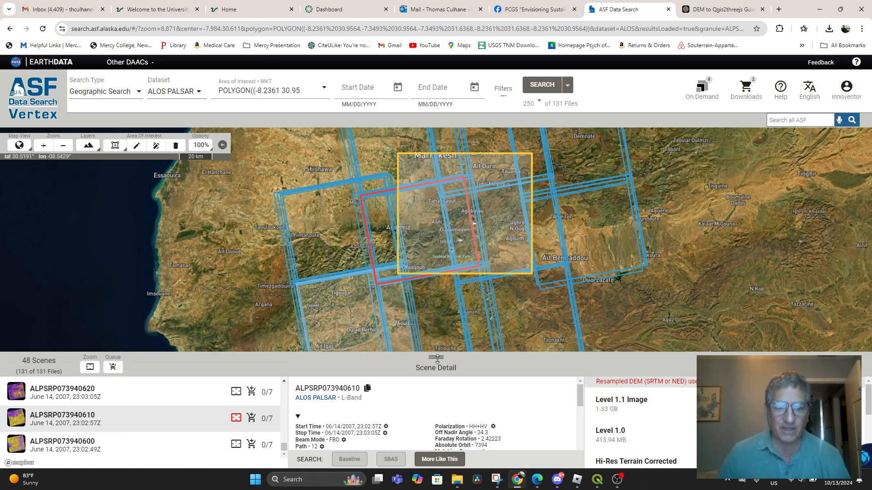
left_click_drag(437, 359, 437, 257)
scroll(382, 379, "down", 3)
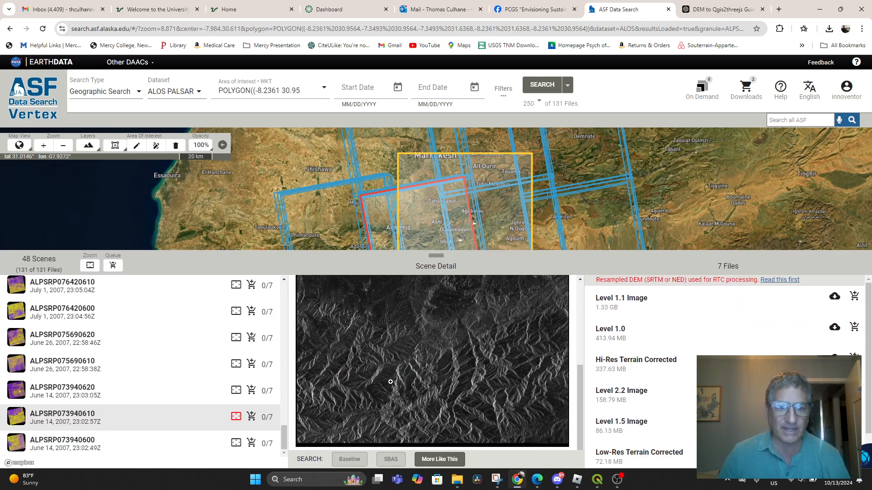
scroll(391, 382, "up", 2)
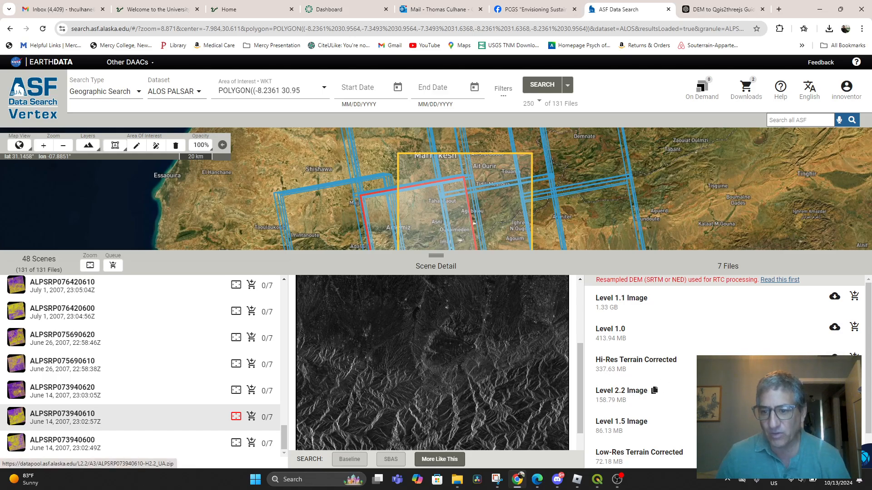
left_click(494, 213)
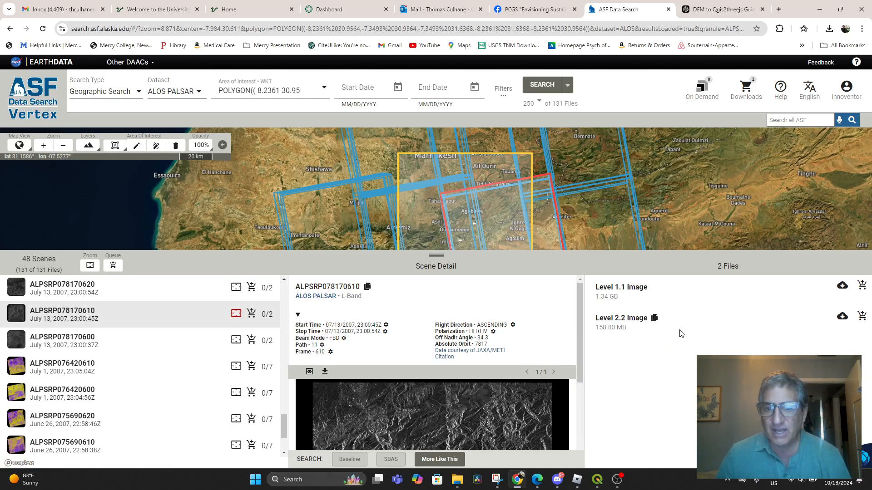
scroll(473, 368, "down", 2)
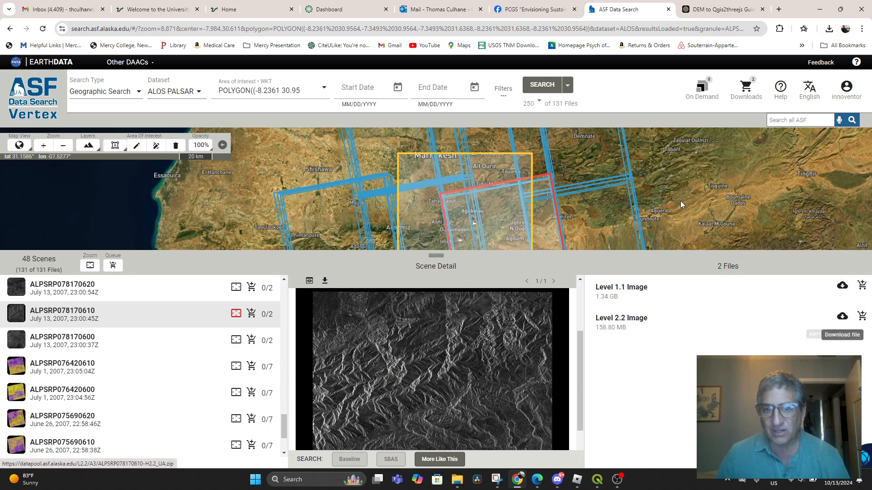
Step: Inspect the northern scenes ALPSRP073940620, ALPSRP075690620 and ALPSRP078170620, and view the radar preview of the last one
left_click(423, 147)
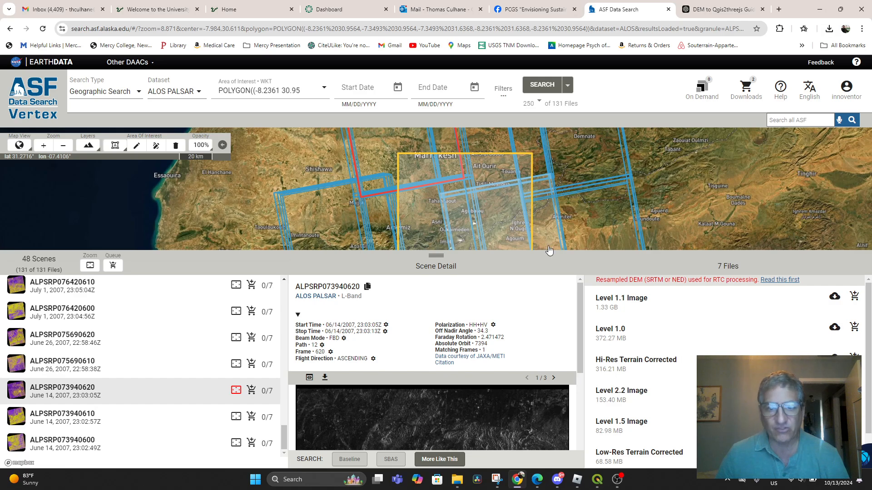
left_click(533, 168)
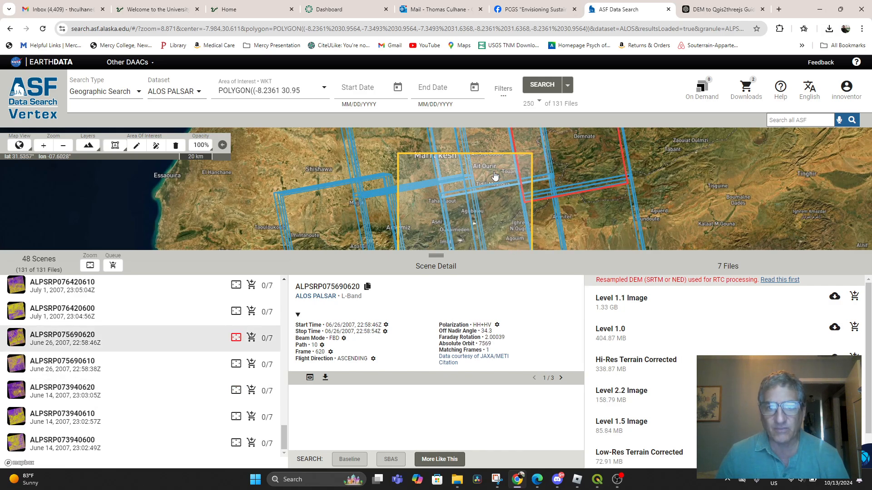
left_click(494, 176)
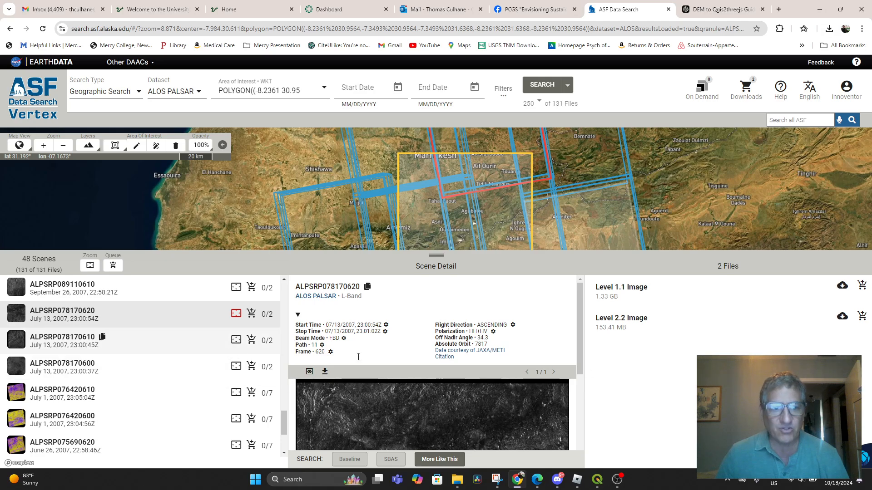
scroll(432, 363, "down", 2)
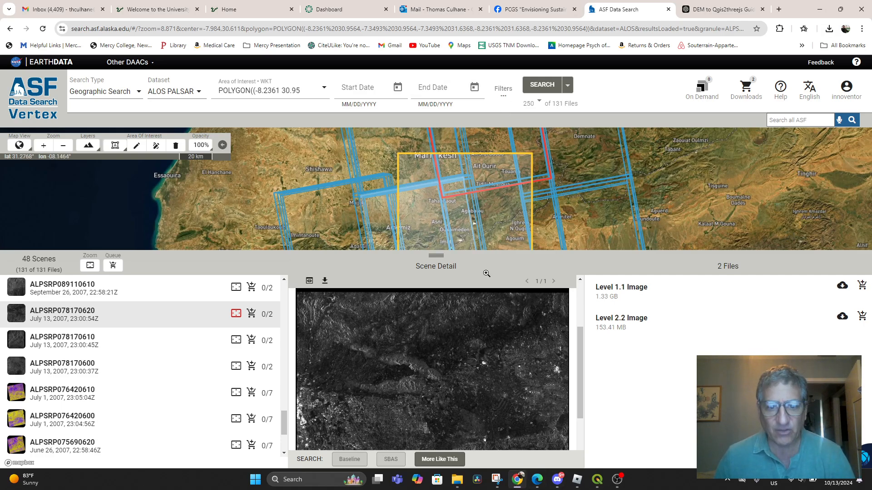
Step: Switch to the QGIS test project and add HH-ALPSRP073940620-H2.2_UA.tif from the ALPSRP073940620-H2.2_UA folder in HighAtlasMountainsSRTMmaps as a raster layer
mouse_move(599, 485)
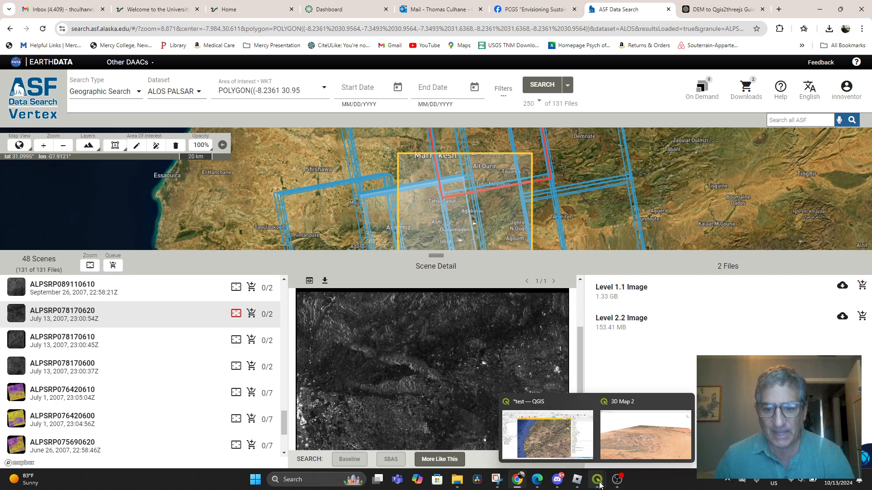
left_click(548, 438)
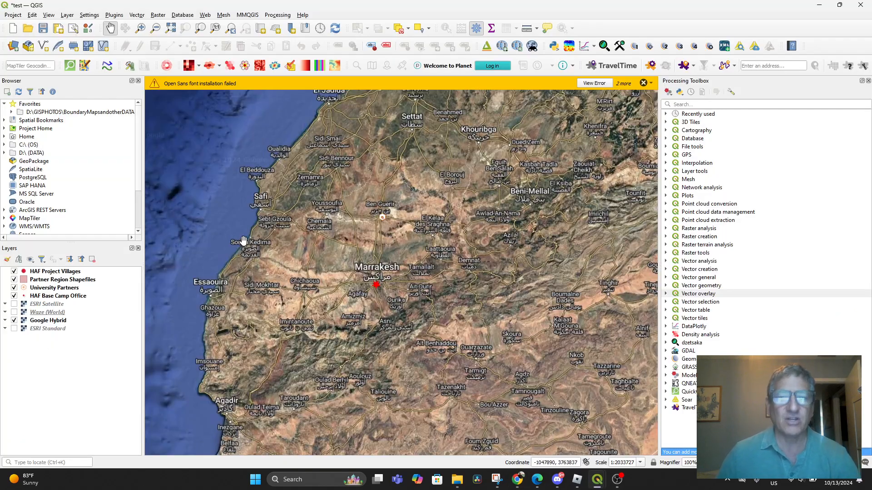
left_click(66, 16)
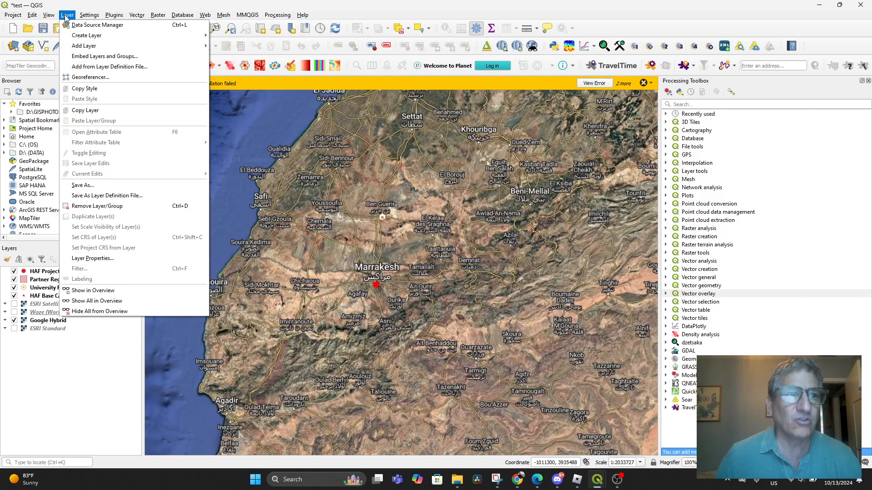
mouse_move(84, 45)
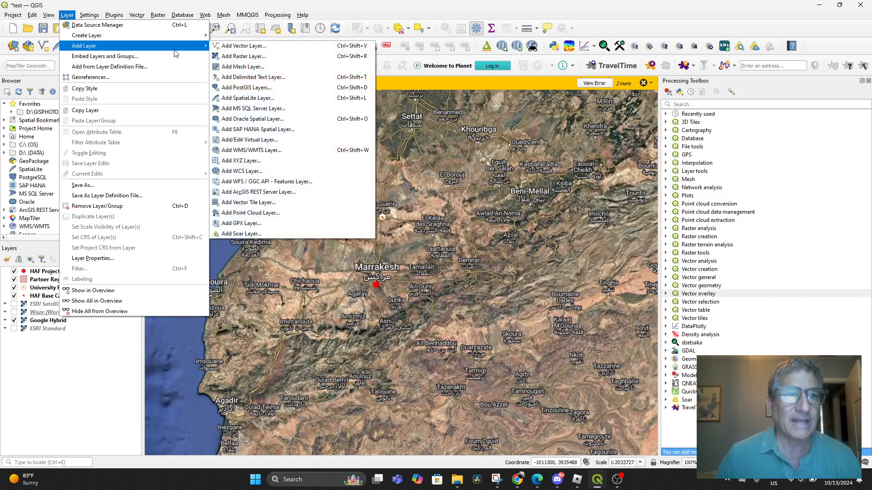
left_click(242, 58)
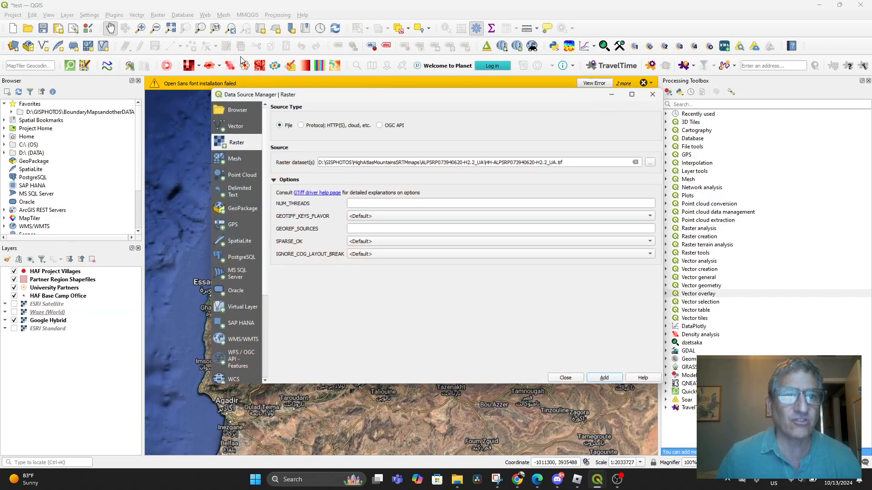
left_click(651, 163)
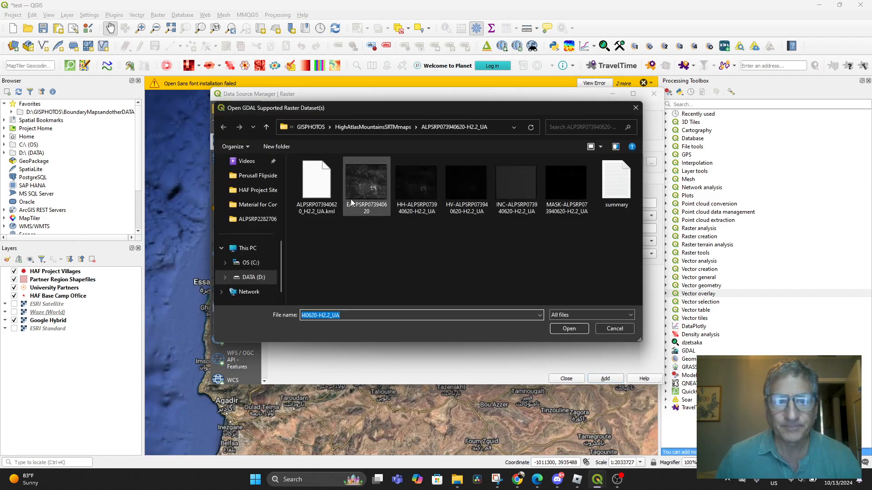
left_click(373, 127)
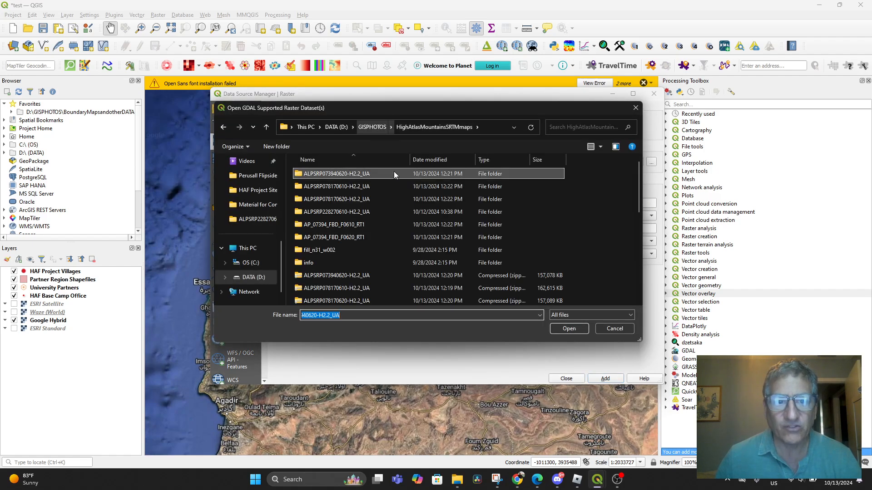
double_click(313, 175)
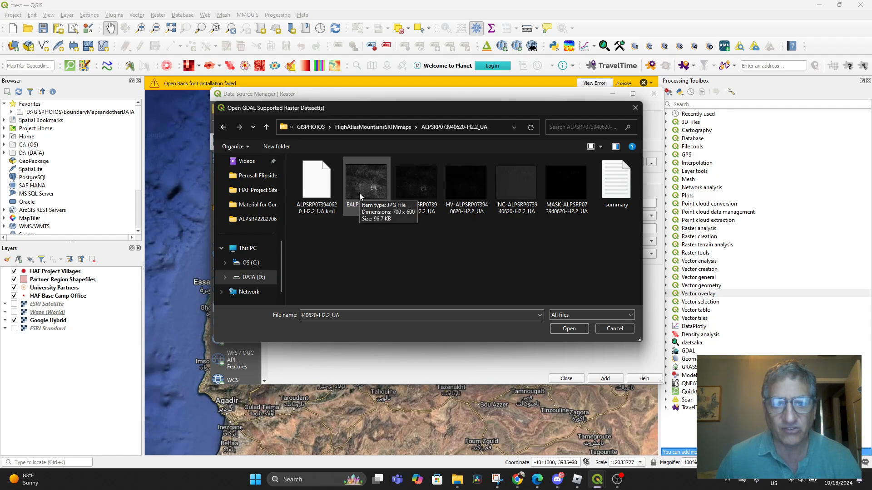
left_click(410, 189)
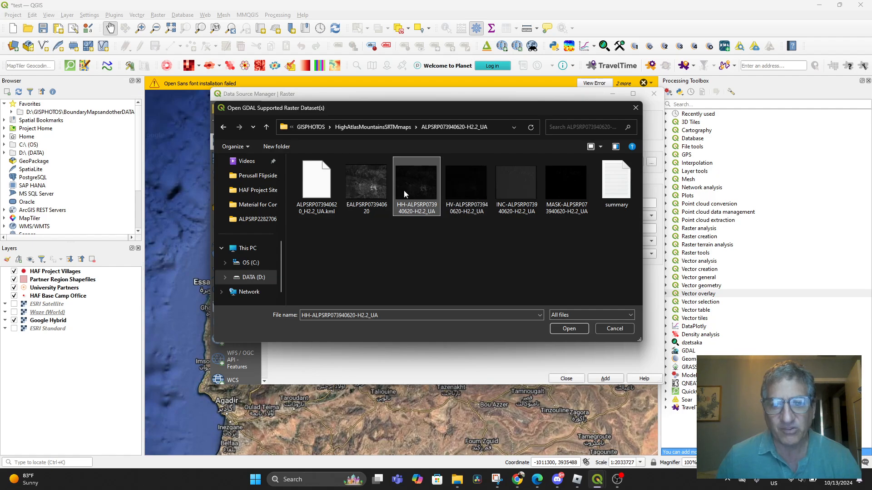
left_click(568, 329)
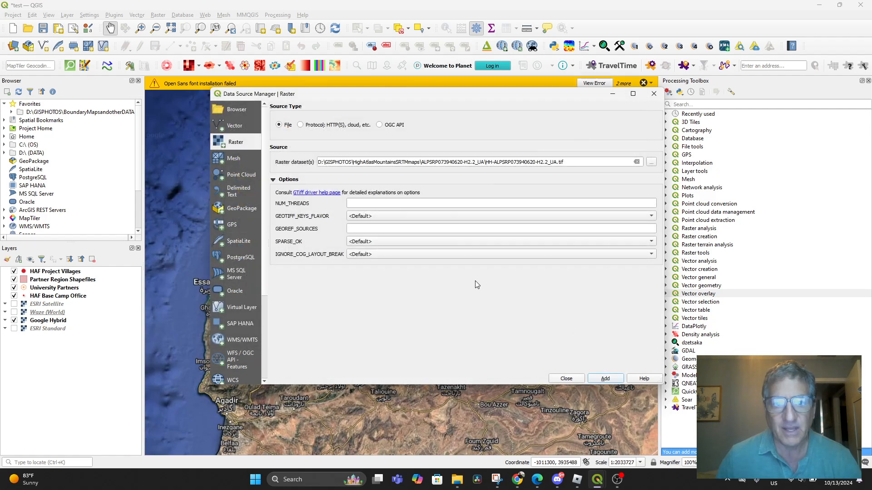
left_click(605, 380)
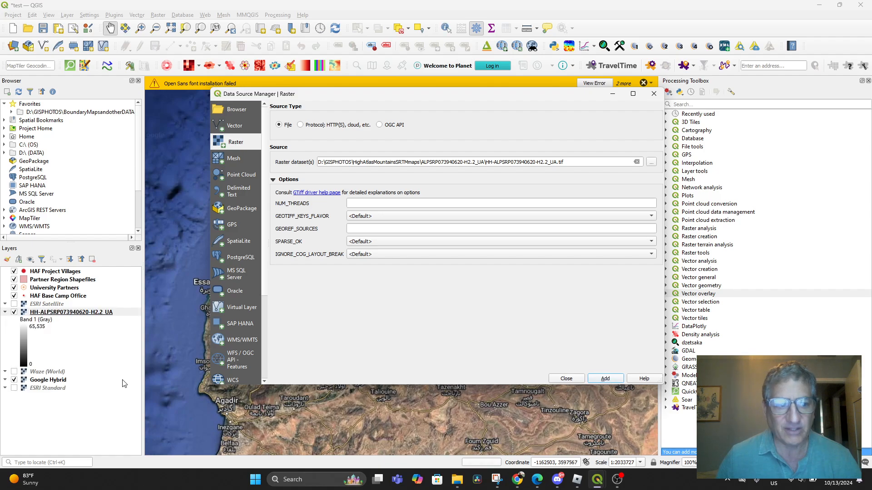
left_click(612, 95)
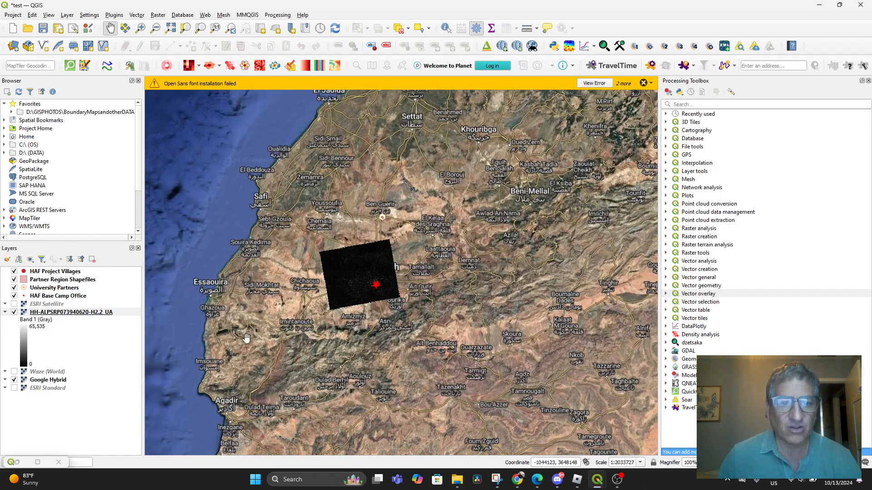
Step: Examine the added raster's coverage around Marrakesh in relation to Toubkal and the High Atlas on the map
left_click_drag(370, 324, 237, 349)
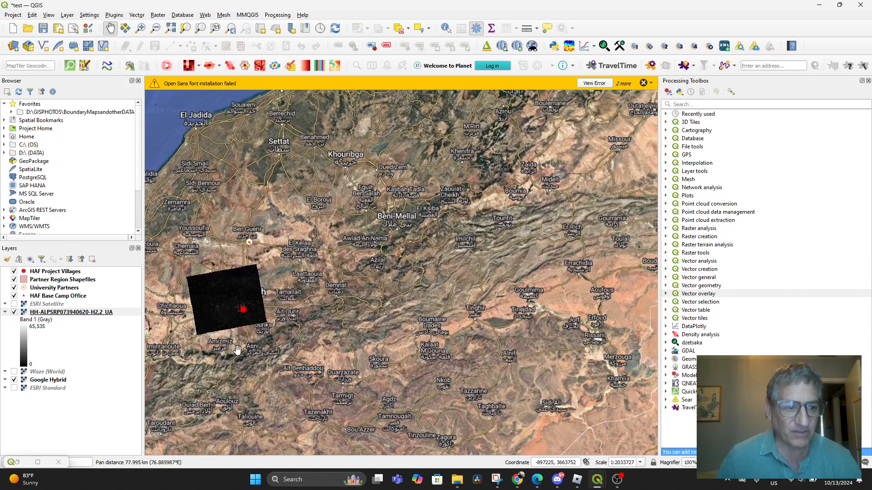
left_click(353, 321)
scroll(352, 322, "up", 1)
left_click_drag(352, 321, 530, 366)
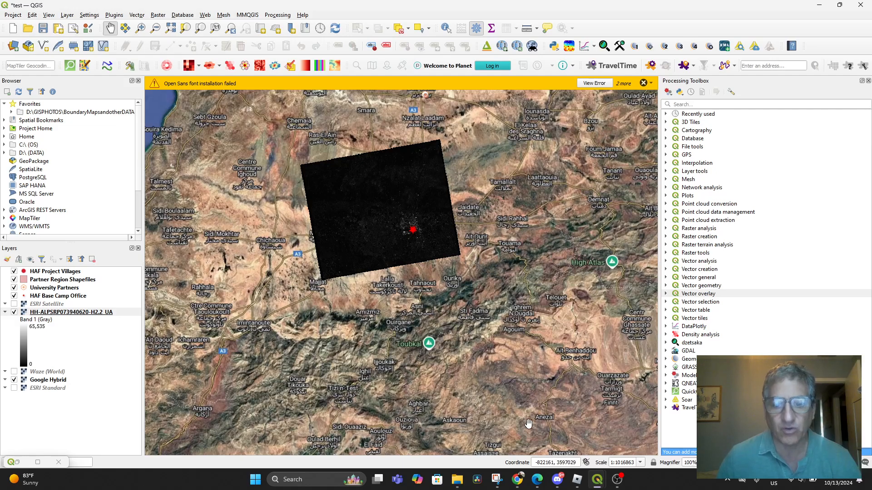
Step: Switch to ASF Data Search in Chrome and compare the ALPSRP073940620 and ALPSRP078170610 footprints against the wider Morocco map
left_click(517, 479)
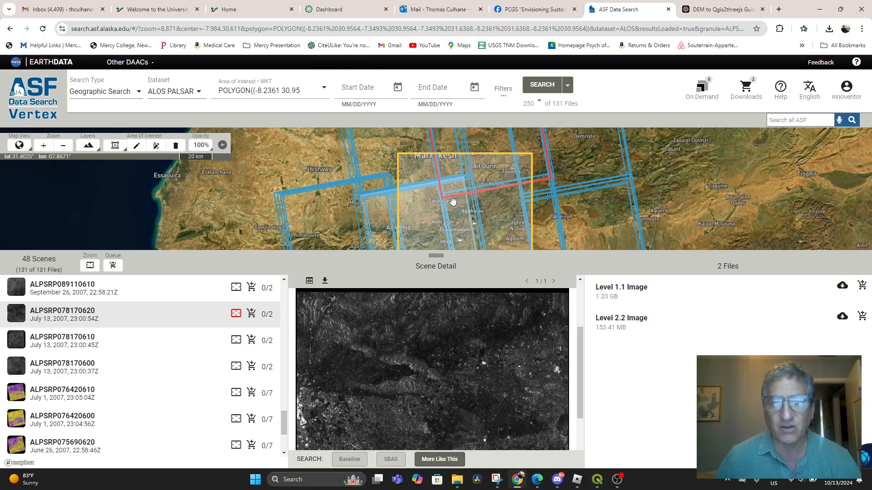
left_click(409, 181)
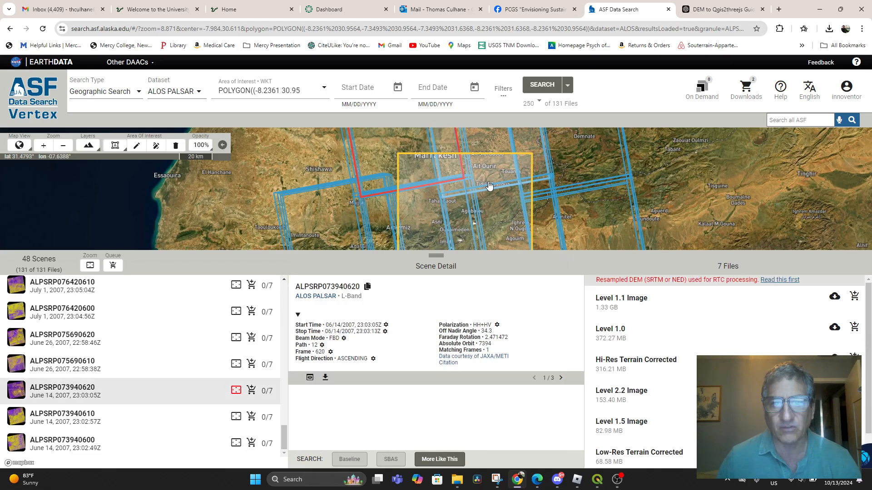
left_click(440, 221)
left_click(509, 225)
left_click(510, 226)
scroll(633, 191, "down", 3)
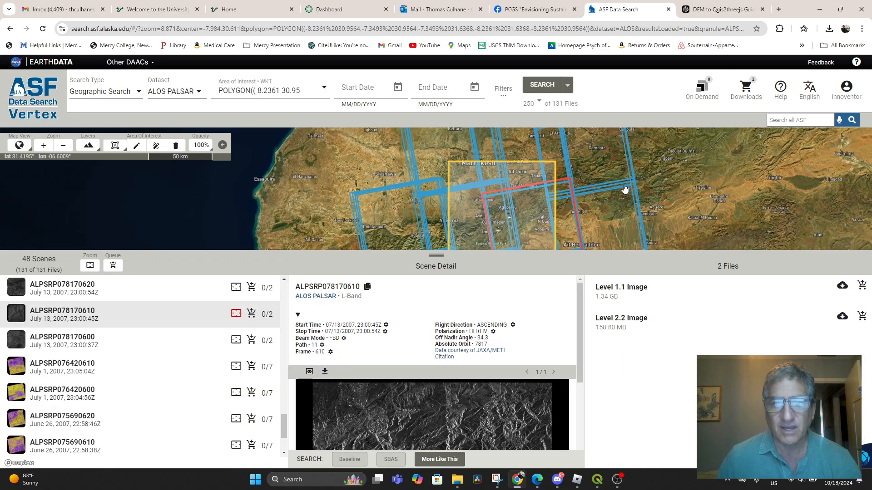
scroll(614, 183, "down", 2)
scroll(590, 159, "down", 2)
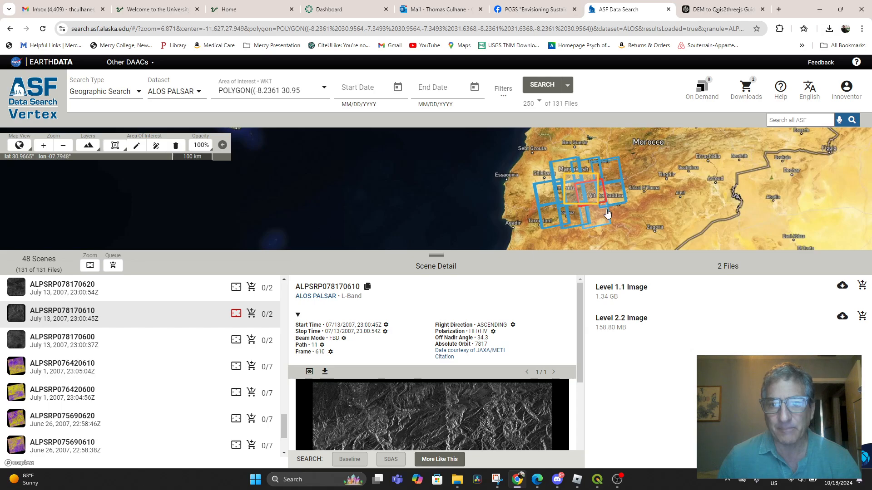
left_click_drag(582, 153, 489, 169)
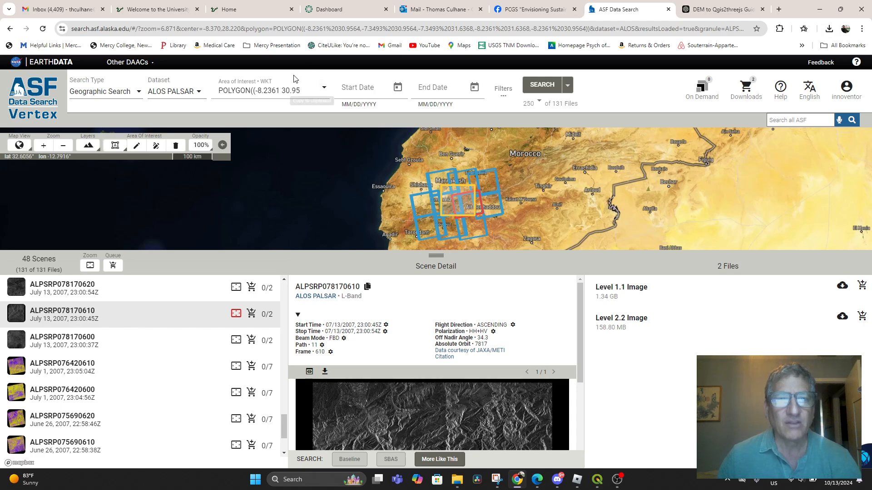
Step: Switch to the QGIS test project and add HH-ALPSRP078170610-H2.2_UA.tif from the ALPSRP078170610-H2.2_UA folder as a raster layer
mouse_move(599, 485)
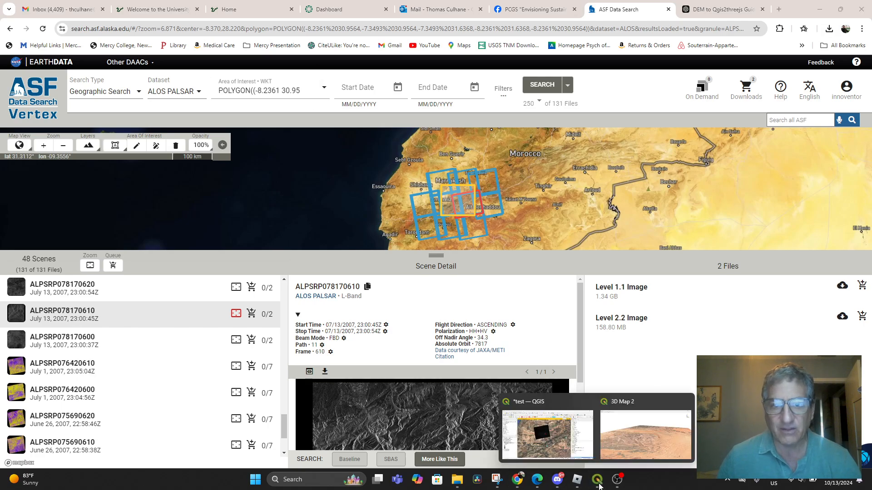
left_click(538, 434)
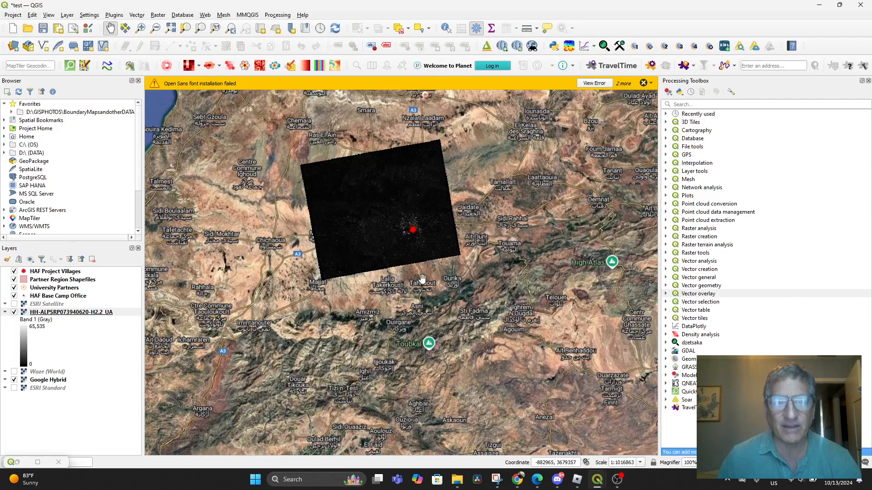
left_click(68, 15)
mouse_move(200, 46)
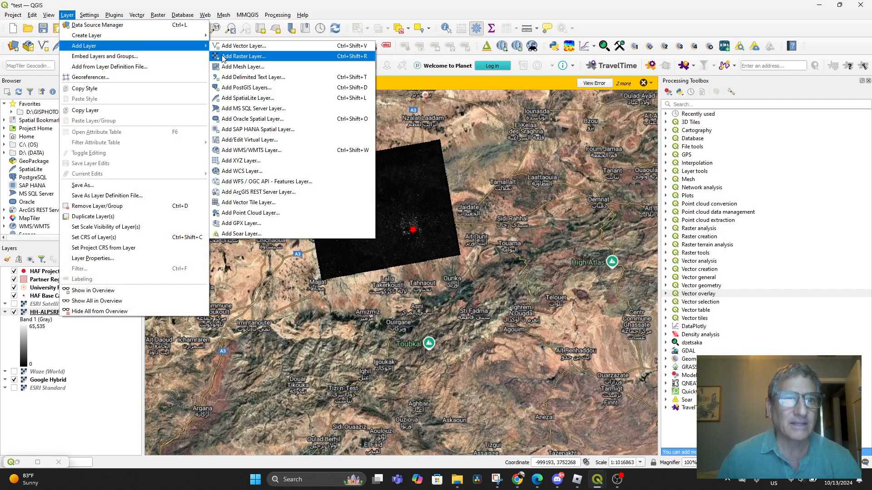
left_click(240, 56)
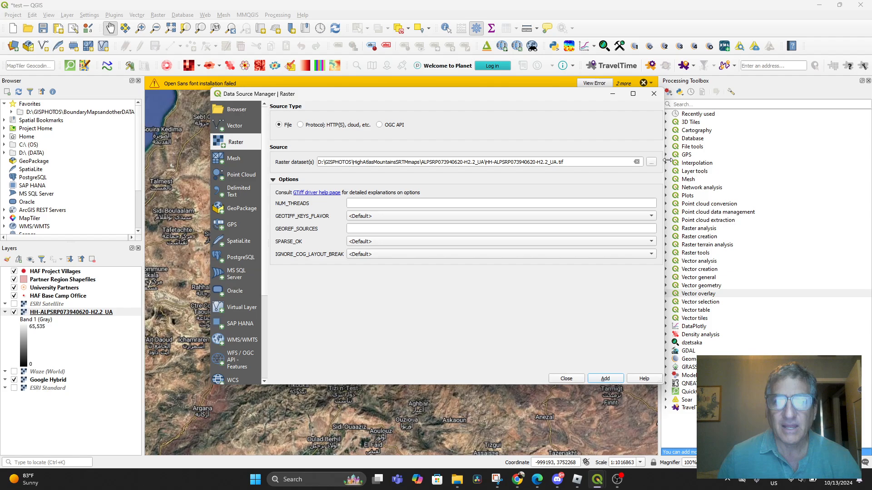
left_click(651, 162)
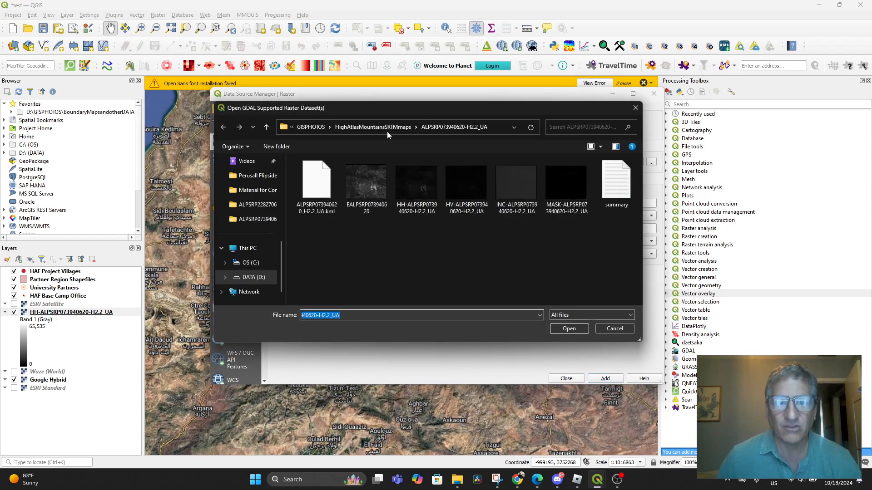
left_click(393, 125)
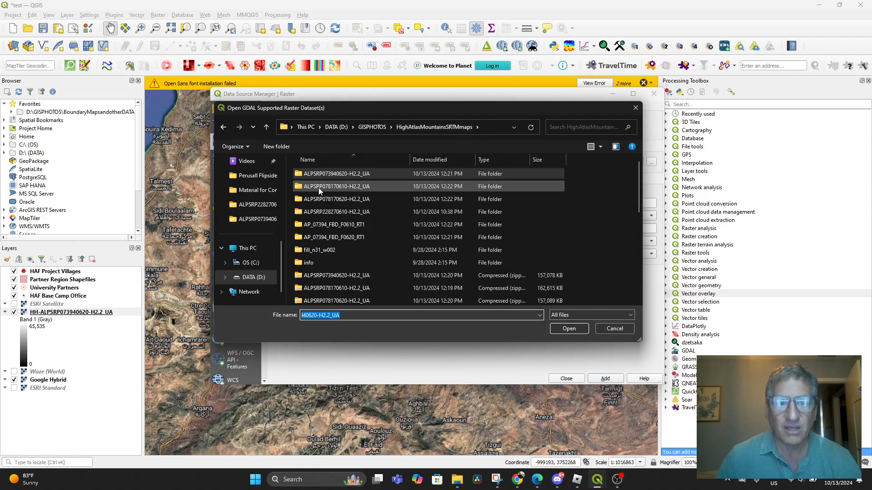
double_click(318, 187)
double_click(411, 184)
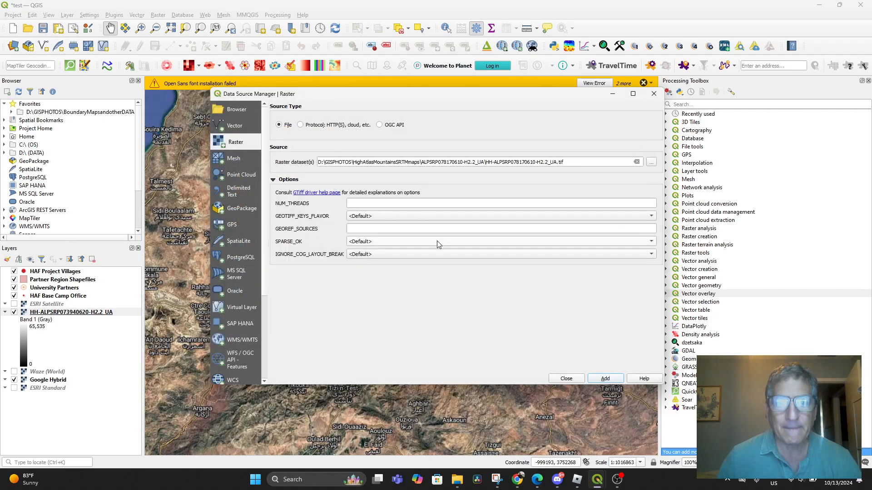
left_click(605, 379)
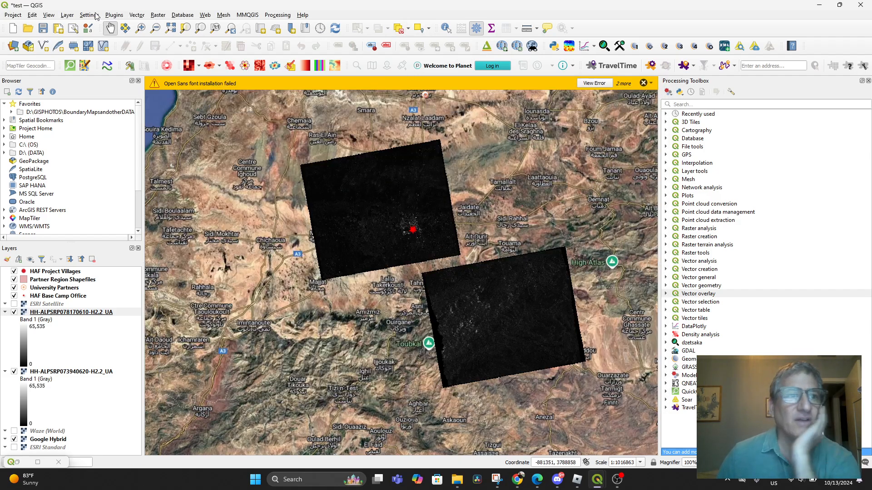
Step: Add HH-ALPSRP078170620-H2.2_UA.tif from the ALPSRP078170620-H2.2_UA folder in HighAtlasMountainsSRTMmaps as a raster layer
left_click(67, 15)
mouse_move(84, 47)
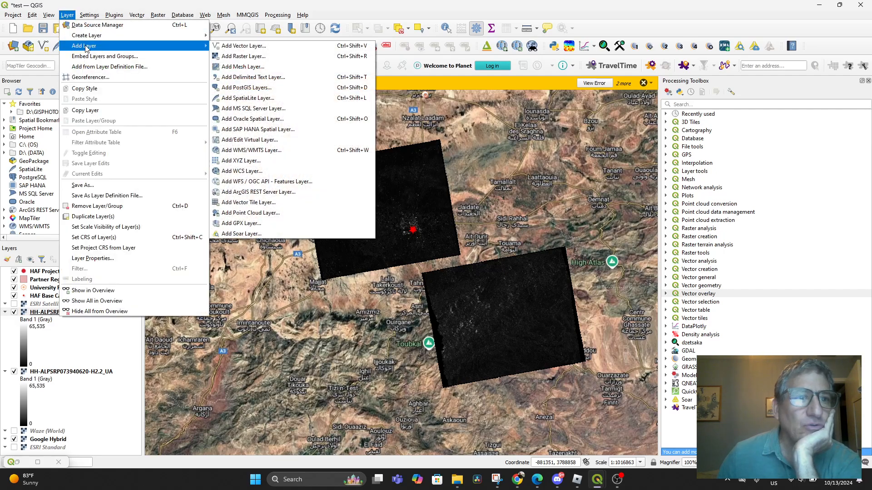
left_click(244, 56)
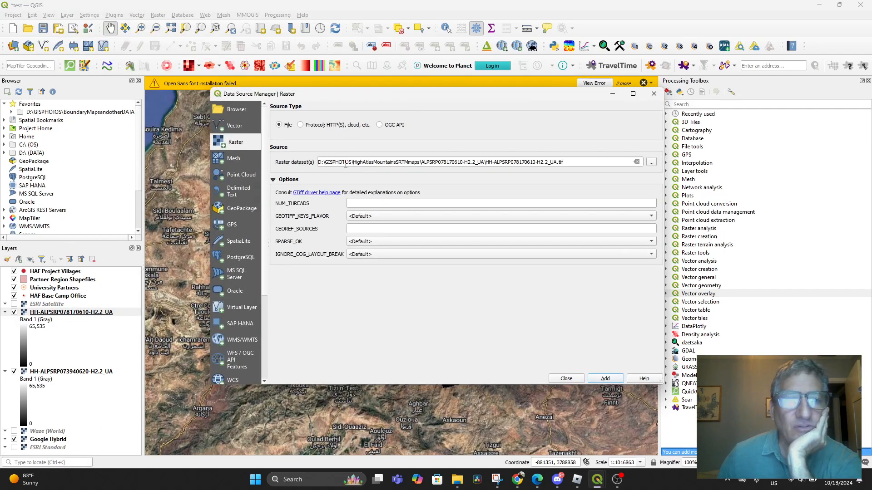
left_click(651, 163)
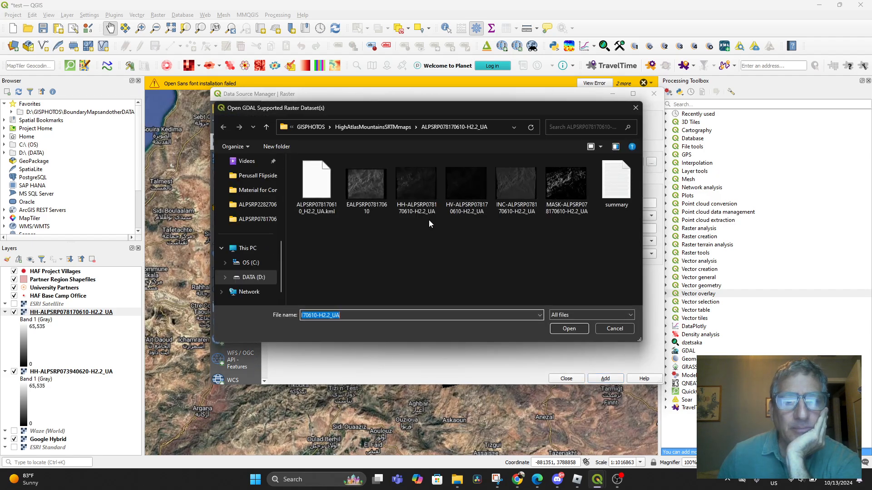
left_click(377, 129)
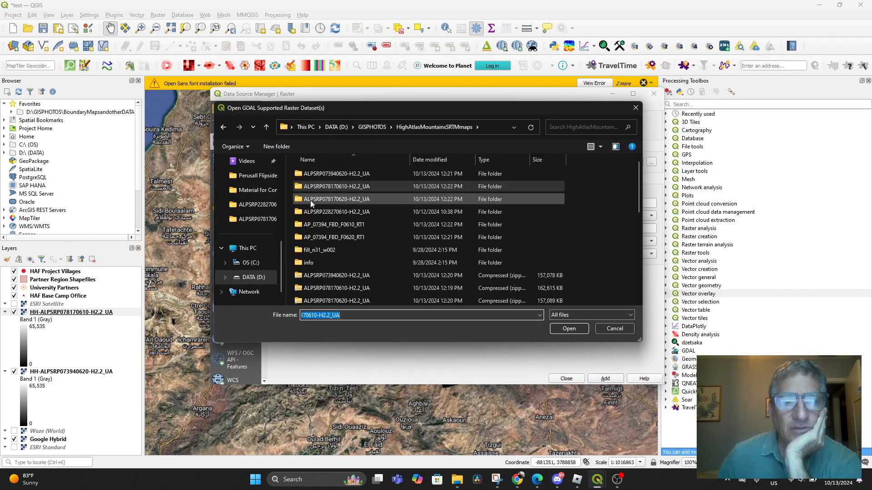
double_click(297, 202)
double_click(419, 190)
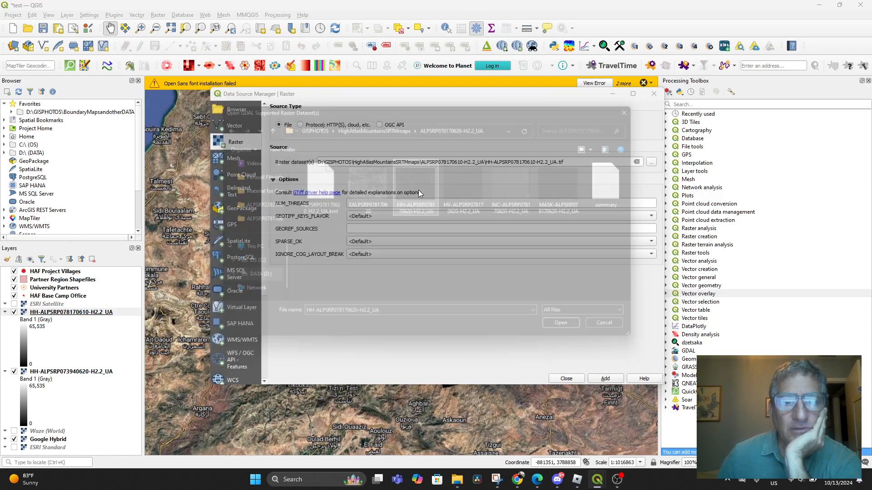
left_click(606, 379)
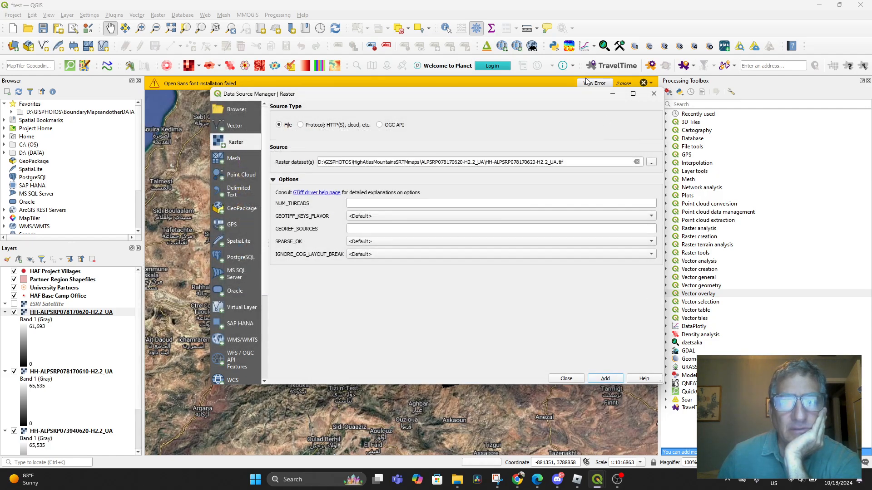
left_click(611, 94)
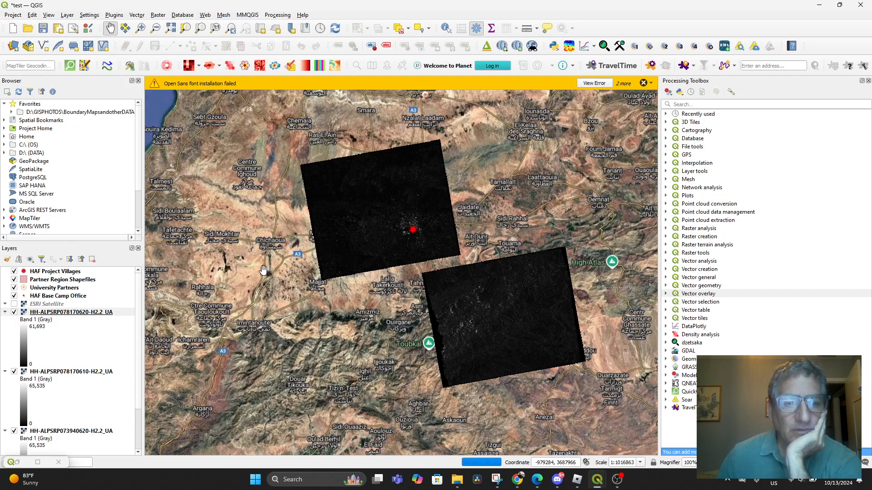
scroll(77, 347, "down", 2)
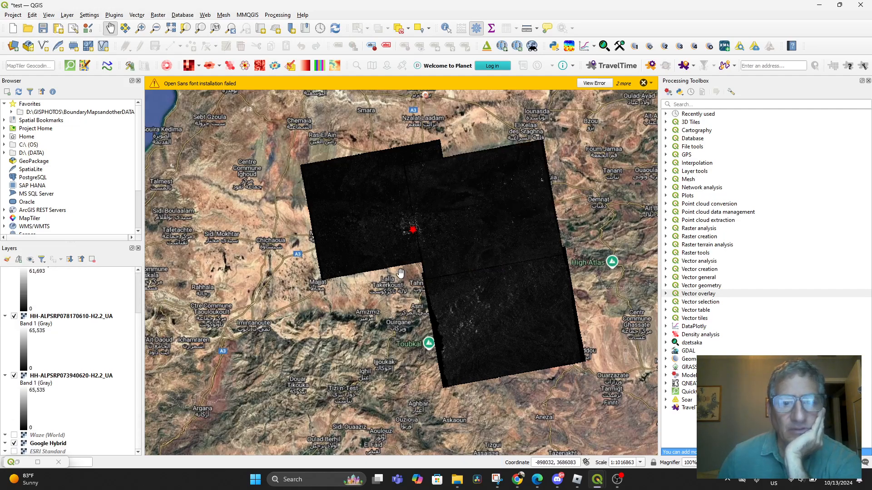
Step: Add HH-ALPSRP228270610-H2.2_UA.tif from the ALPSRP228270610-H2.2_UA folder in HighAtlasMountainsSRTMmaps as a raster layer
left_click(67, 15)
mouse_move(124, 47)
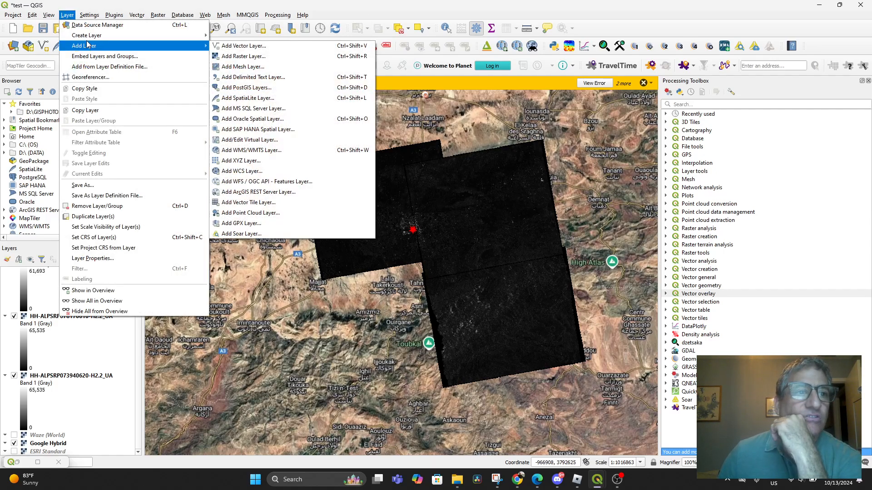
left_click(241, 57)
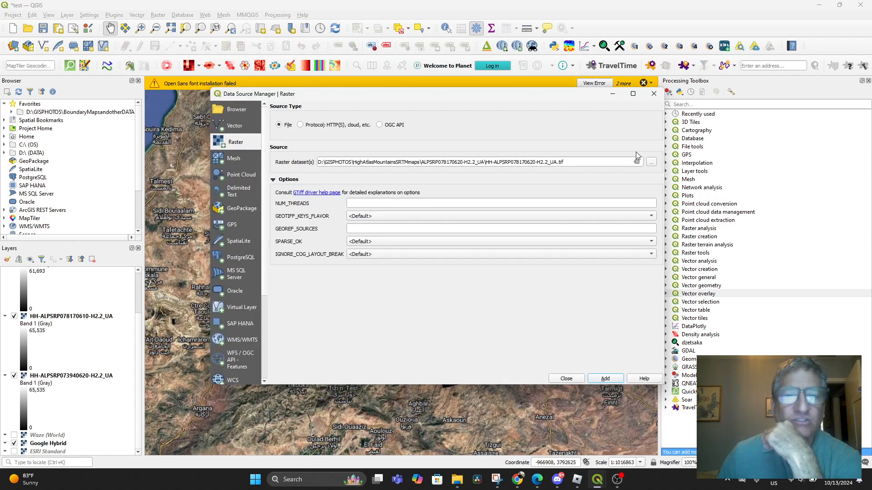
left_click(652, 162)
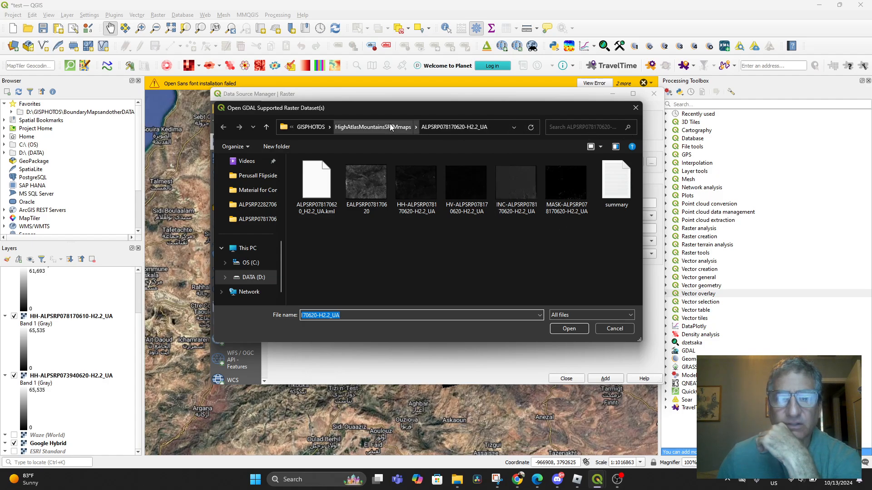
left_click(373, 127)
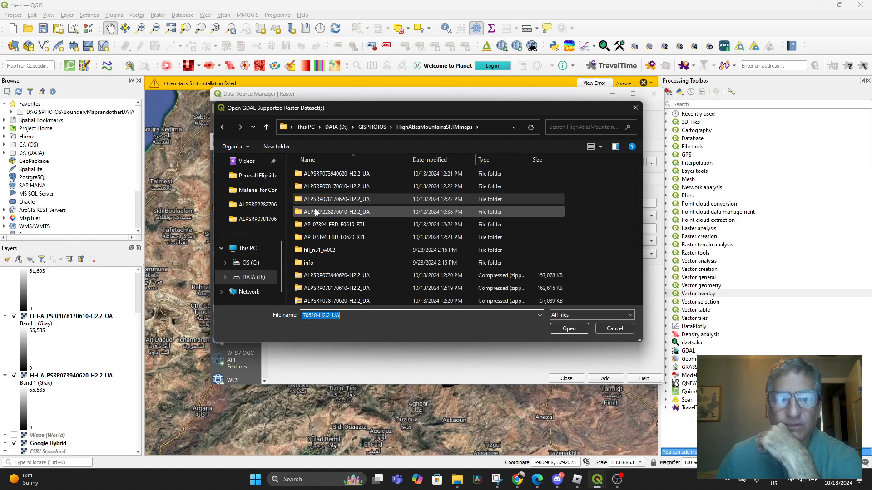
double_click(314, 210)
double_click(425, 197)
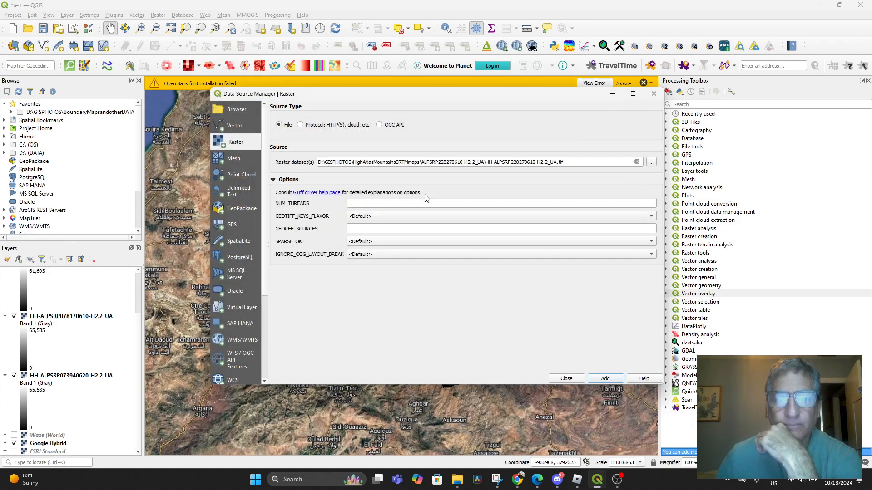
left_click(606, 379)
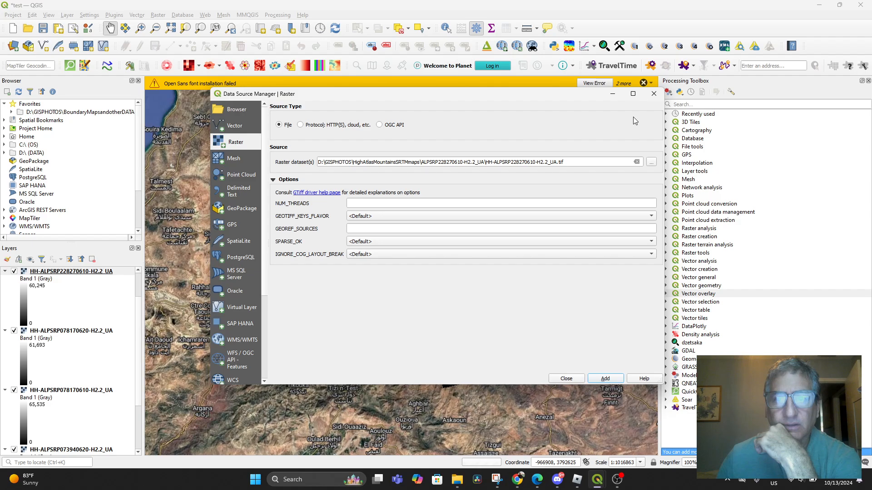
left_click(618, 95)
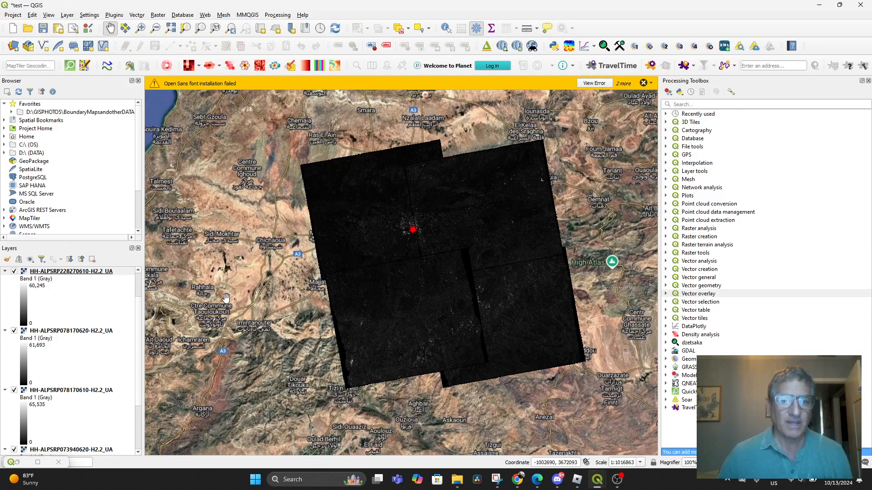
Step: Create a new 3D map view of the area covered by the four ALOS PALSAR rasters
mouse_move(238, 305)
left_mouse_down()
mouse_move(231, 271)
mouse_move(230, 293)
left_mouse_up()
right_click(294, 289)
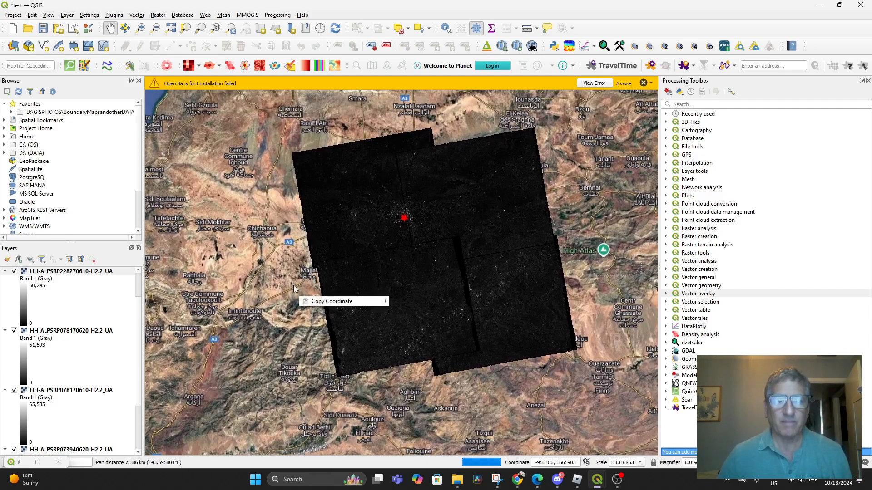
left_click(232, 282)
left_click_drag(454, 246, 248, 288)
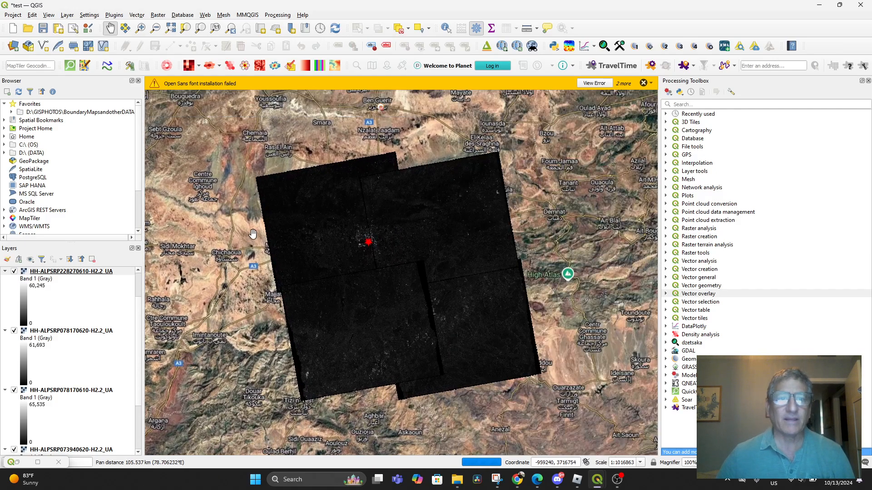
left_click(67, 15)
mouse_move(79, 35)
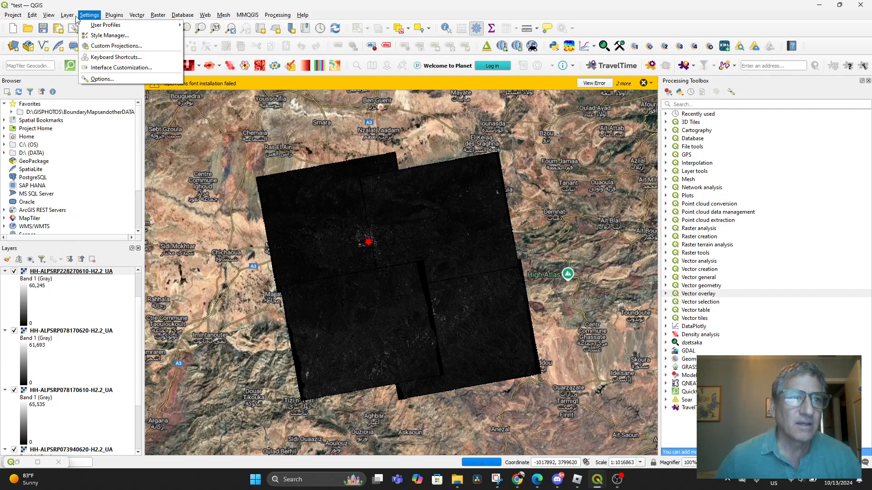
mouse_move(49, 17)
mouse_move(53, 37)
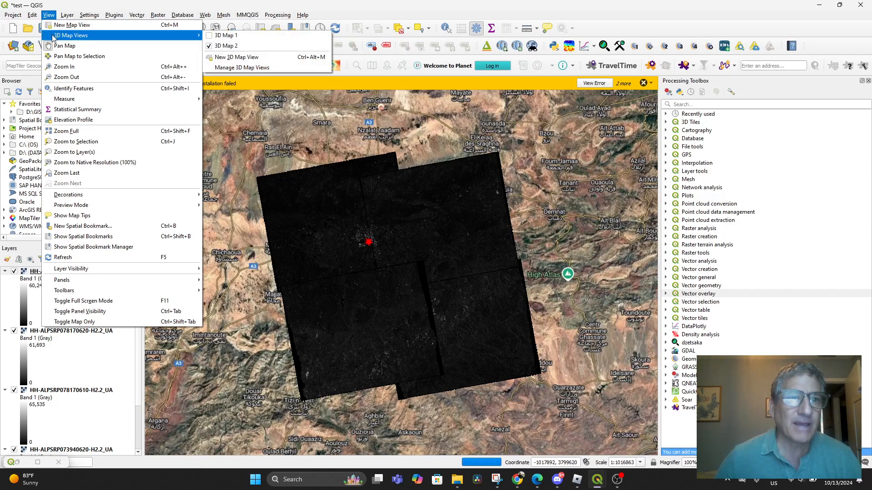
left_click(237, 58)
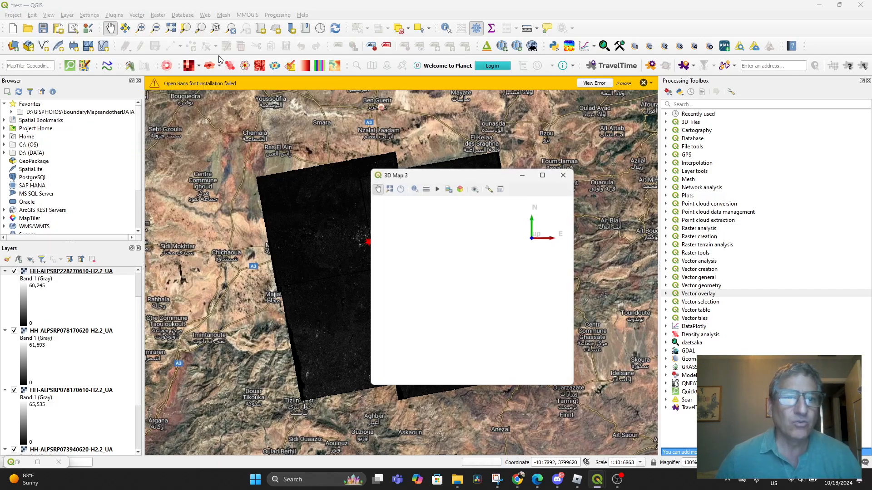
left_click_drag(465, 178, 413, 131)
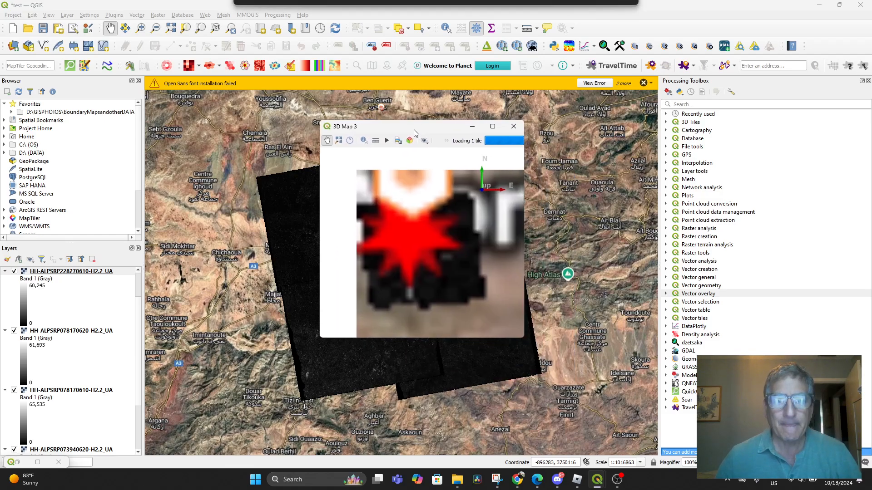
Step: Examine the four rasters around Marrakesh from above and at a tilted angle in the 3D map, enlarged to full screen
scroll(438, 247, "down", 1)
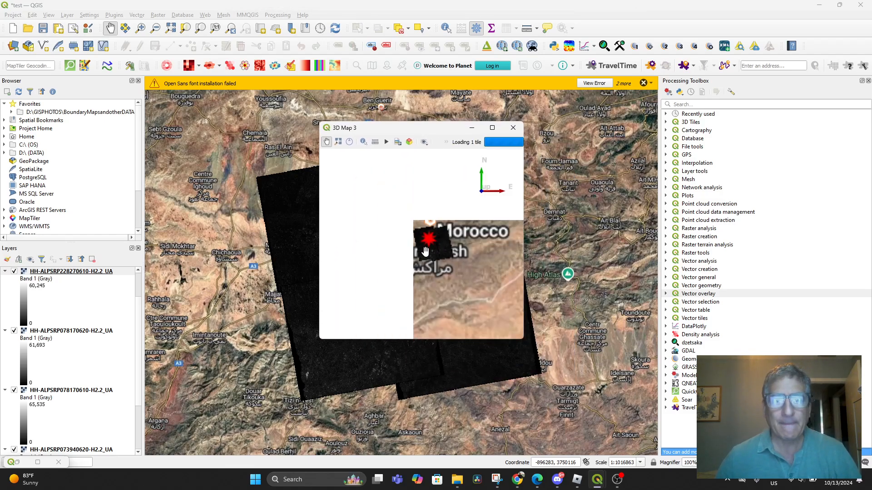
scroll(427, 251, "up", 5)
left_click_drag(431, 243, 406, 262)
scroll(413, 246, "down", 2)
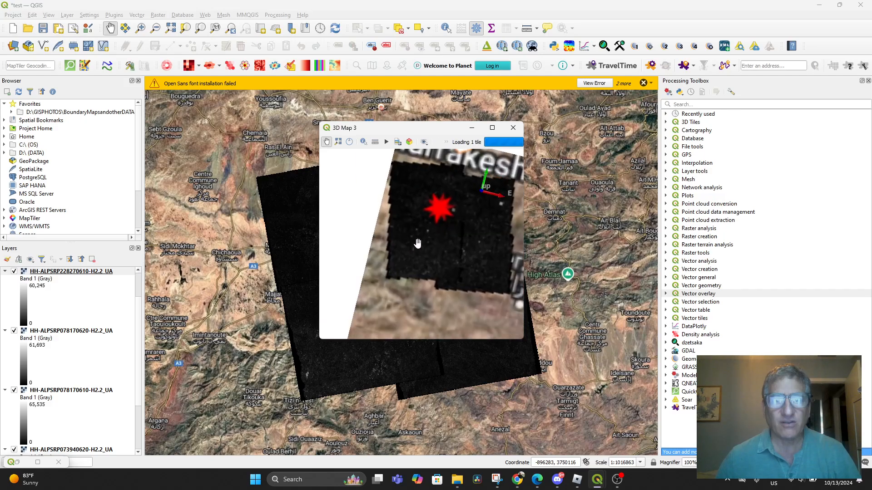
left_click_drag(401, 232, 417, 186)
mouse_move(435, 260)
left_mouse_down()
mouse_move(452, 214)
mouse_move(456, 239)
mouse_move(454, 200)
mouse_move(469, 252)
left_mouse_up()
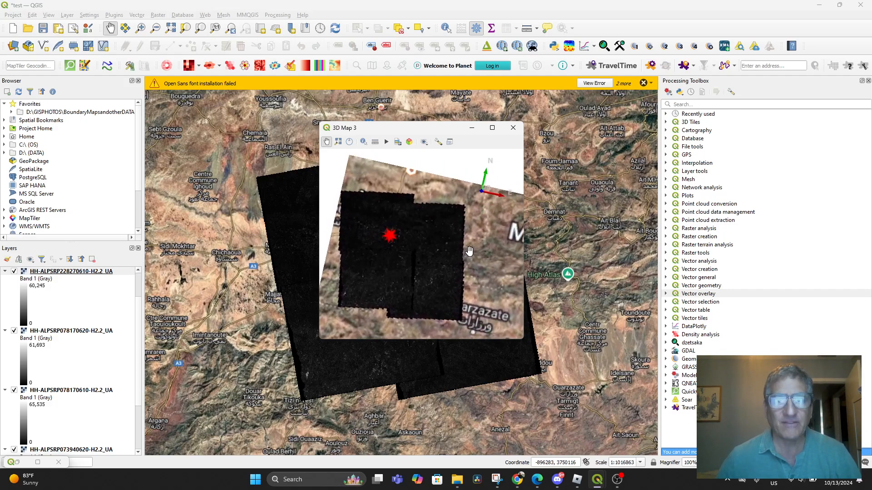
mouse_move(469, 188)
left_mouse_down()
mouse_move(457, 148)
mouse_move(451, 293)
mouse_move(474, 200)
left_mouse_up()
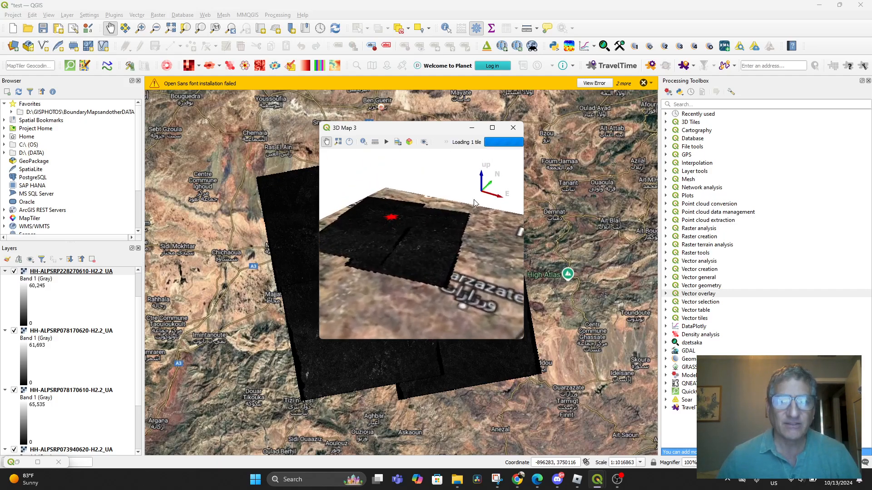
left_click(492, 128)
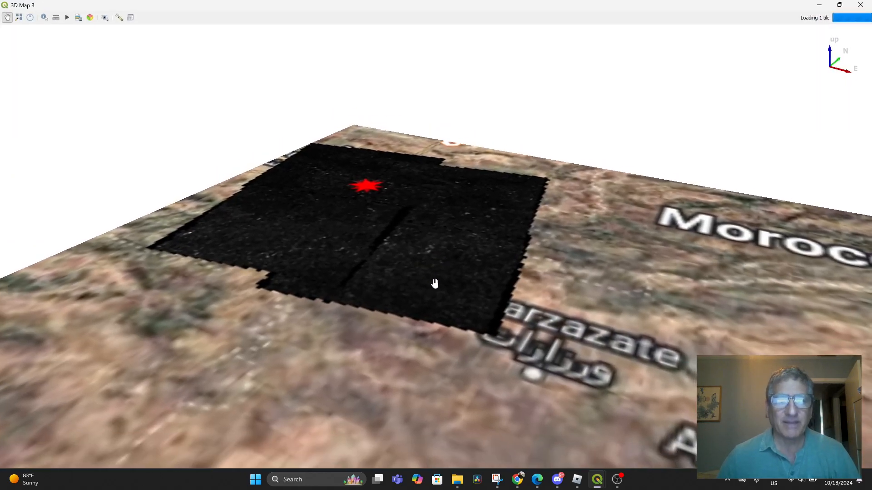
left_click_drag(435, 284, 418, 321)
left_click_drag(369, 284, 445, 319)
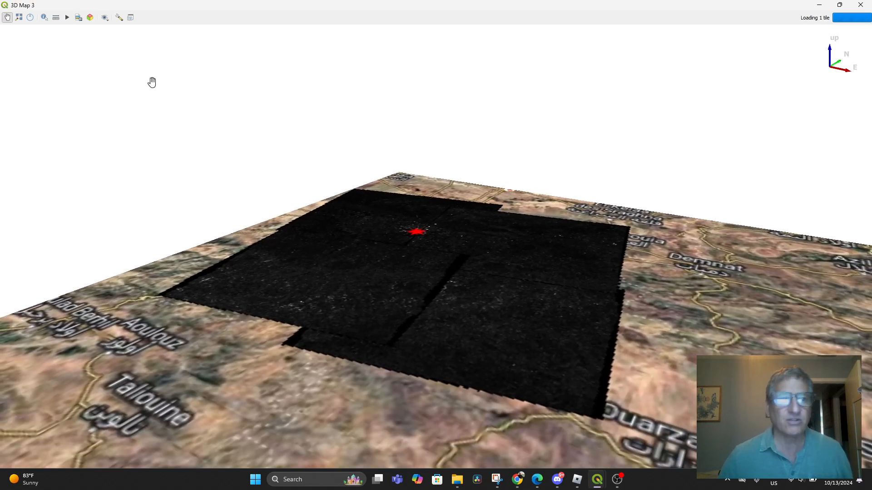
Step: Set the 3D map's terrain type to DEM (Raster Layer) with HH-ALPSRP073940620-H2.2_UA as elevation, and inspect the resulting relief
left_click(119, 18)
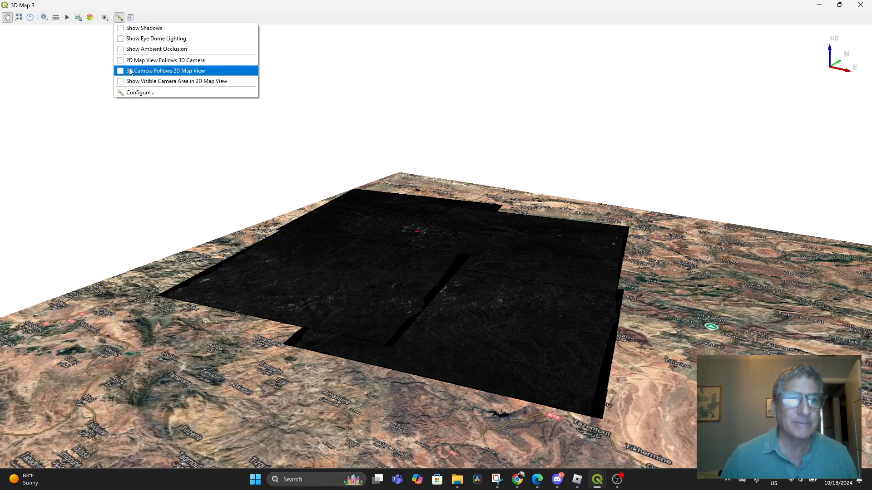
left_click(140, 93)
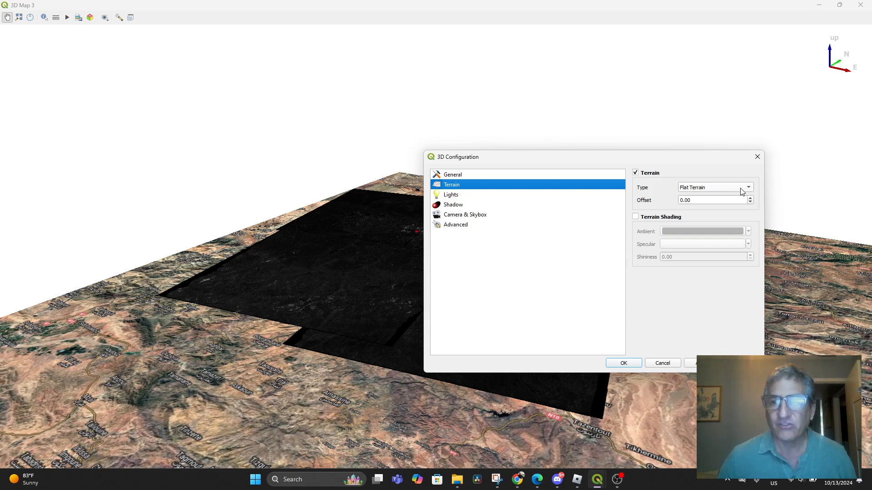
left_click(750, 188)
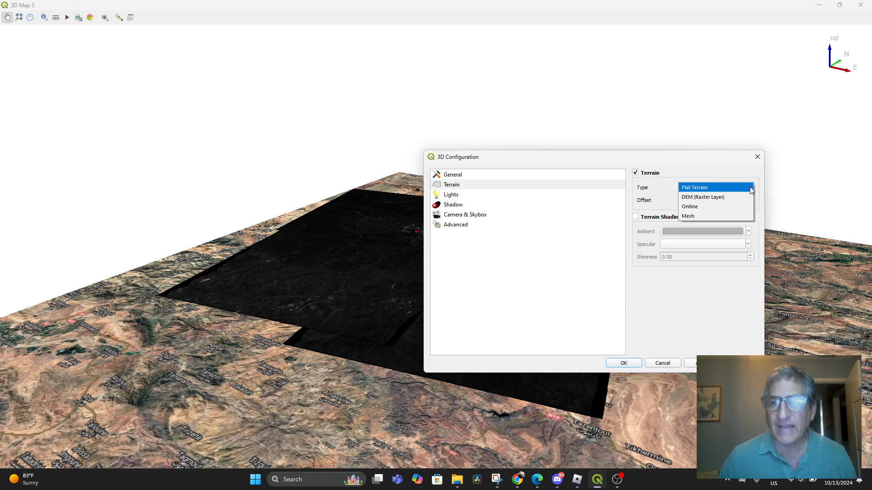
left_click(729, 197)
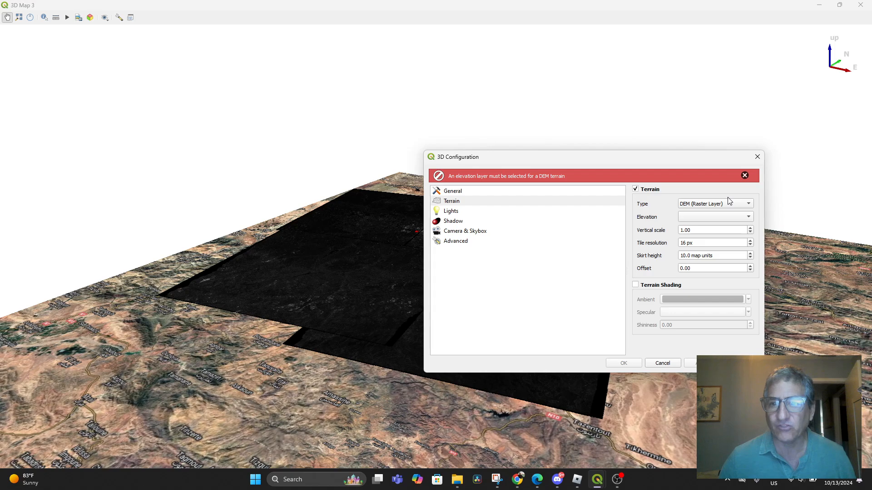
left_click(748, 217)
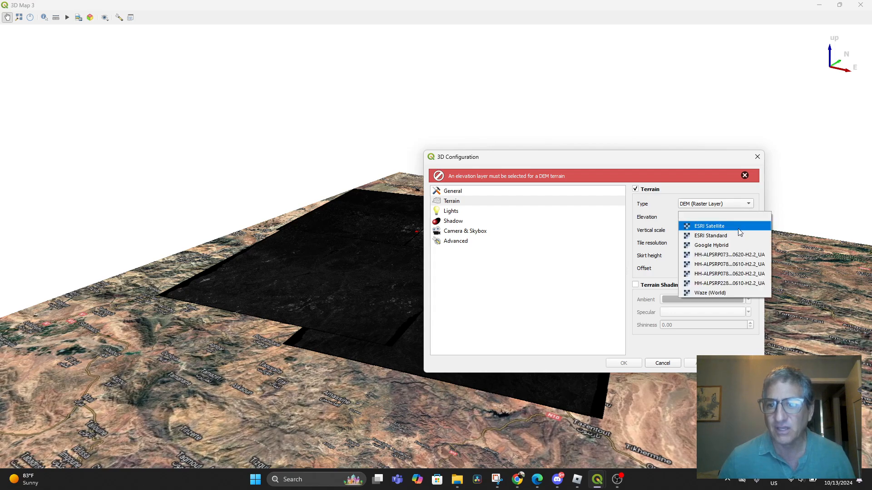
left_click(724, 256)
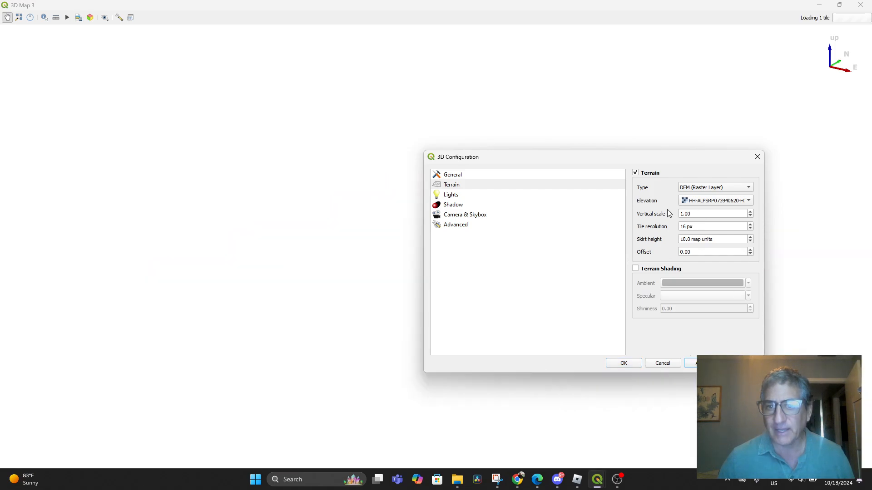
left_click_drag(594, 162, 693, 130)
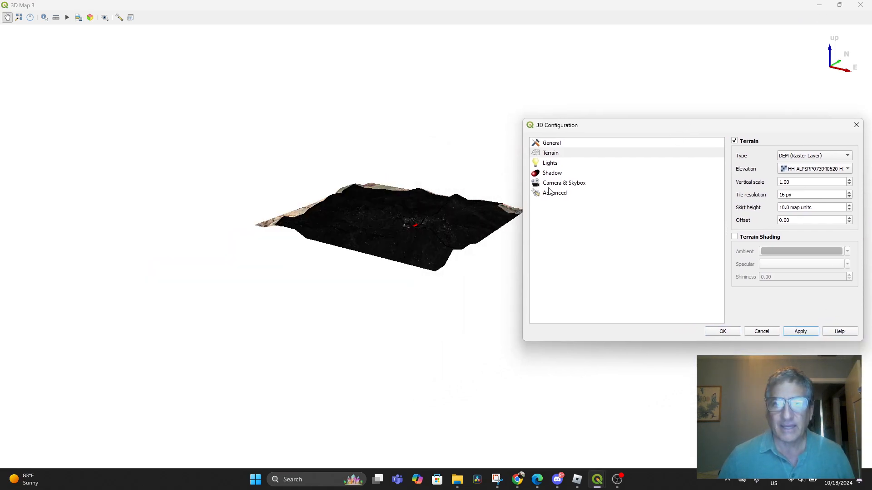
scroll(402, 218, "up", 5)
scroll(393, 236, "down", 5)
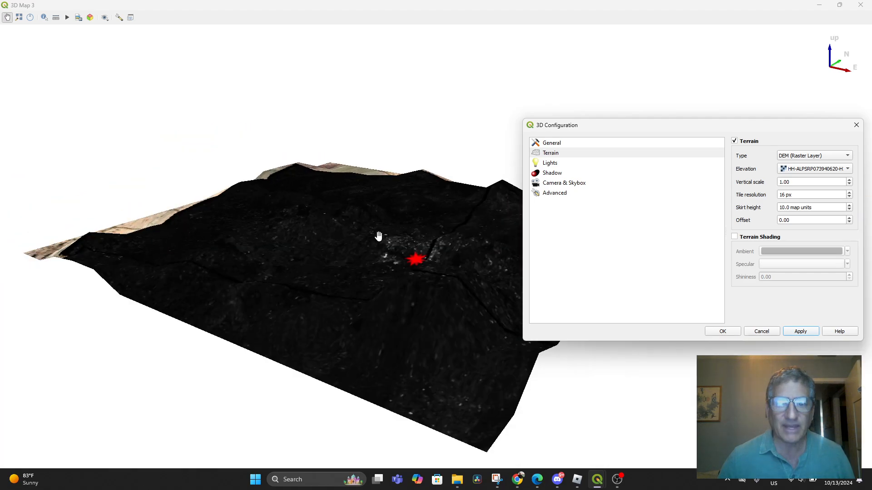
mouse_move(379, 234)
left_mouse_down()
mouse_move(376, 295)
mouse_move(386, 350)
mouse_move(406, 195)
left_mouse_up()
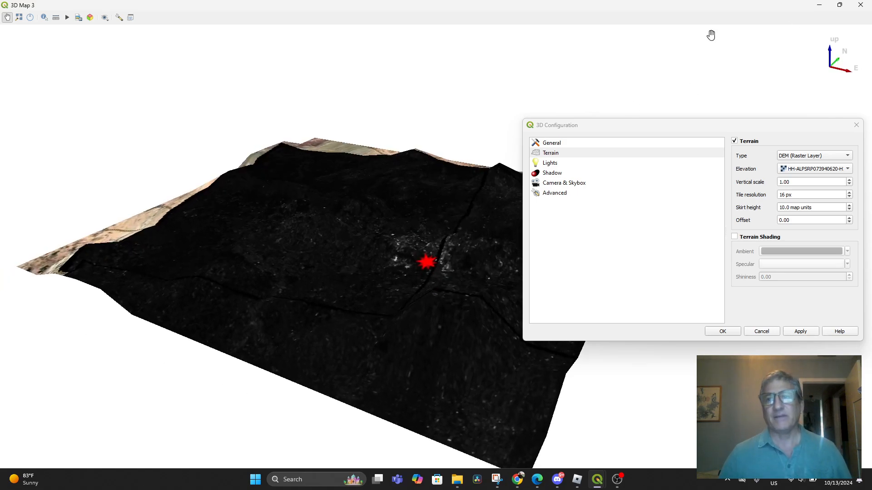
Step: Shrink the 3D map window and move the Google Hybrid layer above the four HH-ALPSRP rasters in the layer order
left_click(839, 5)
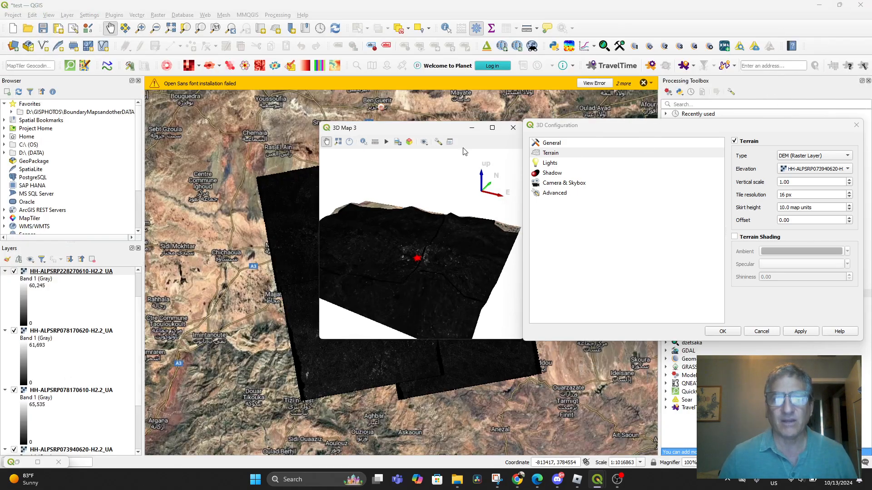
left_click_drag(434, 133, 663, 153)
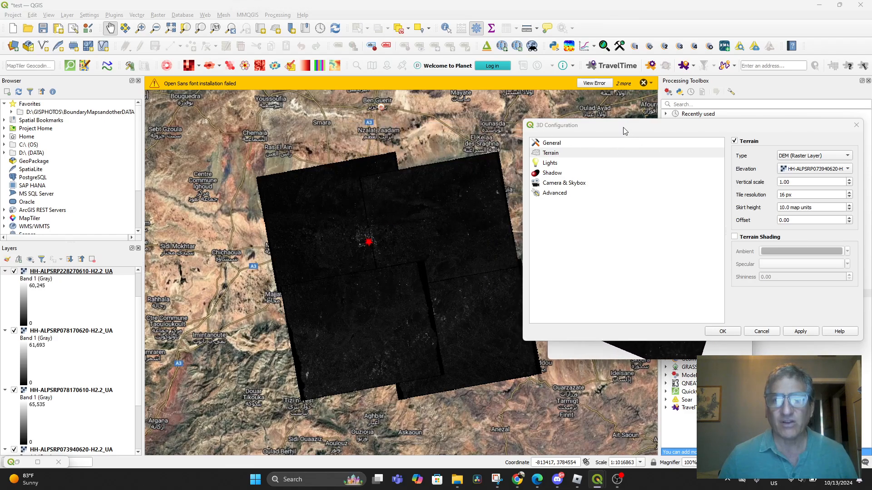
left_click_drag(625, 132, 831, 37)
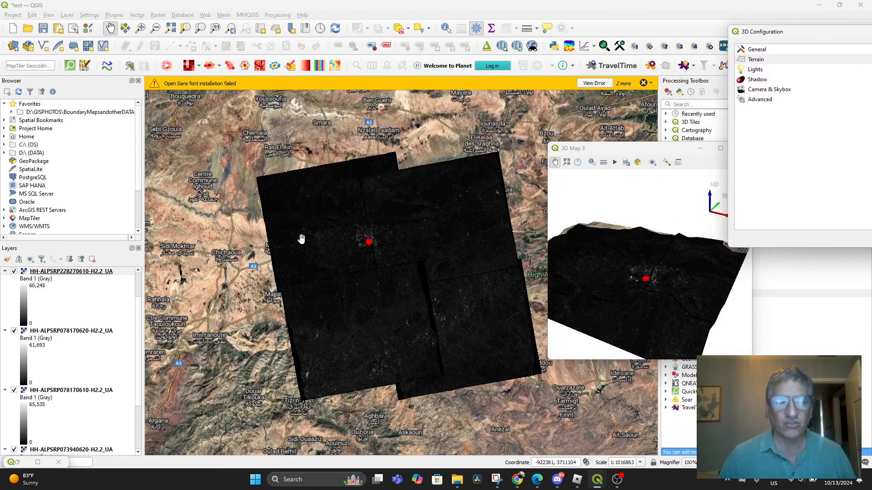
scroll(59, 334, "down", 3)
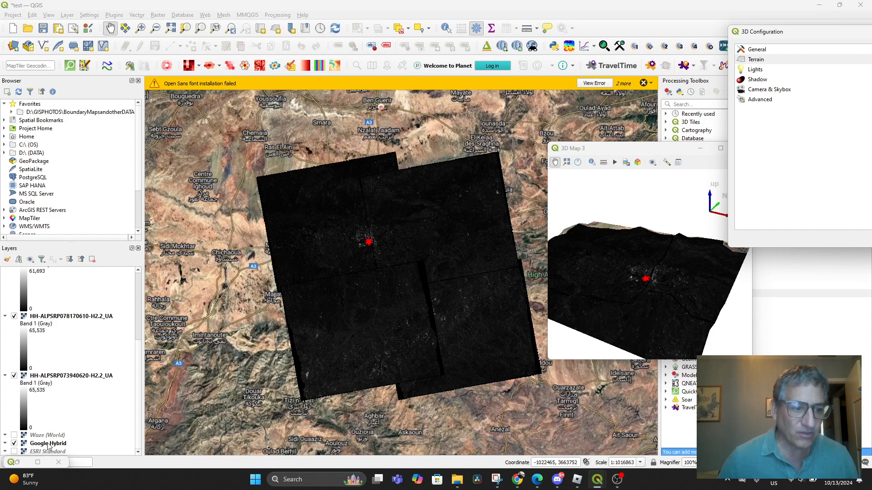
left_click_drag(49, 447, 35, 304)
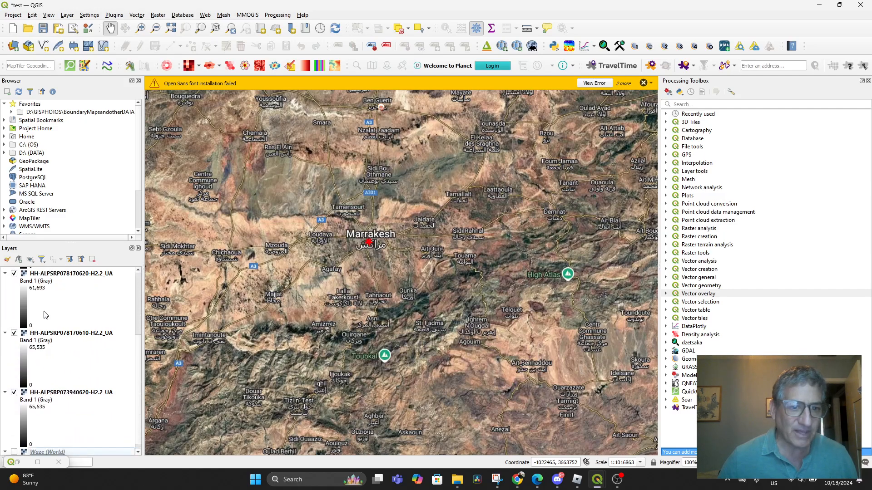
scroll(70, 355, "up", 5)
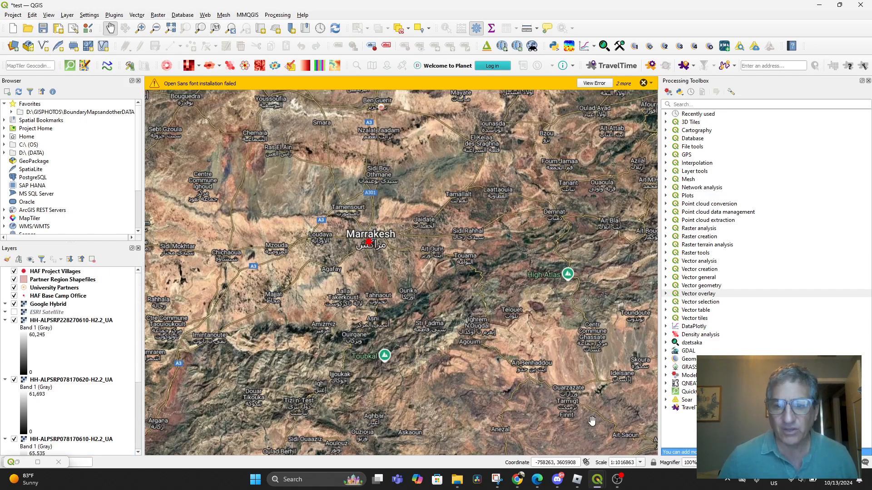
Step: Bring up the older 3D Map 2 view and close it
mouse_move(597, 480)
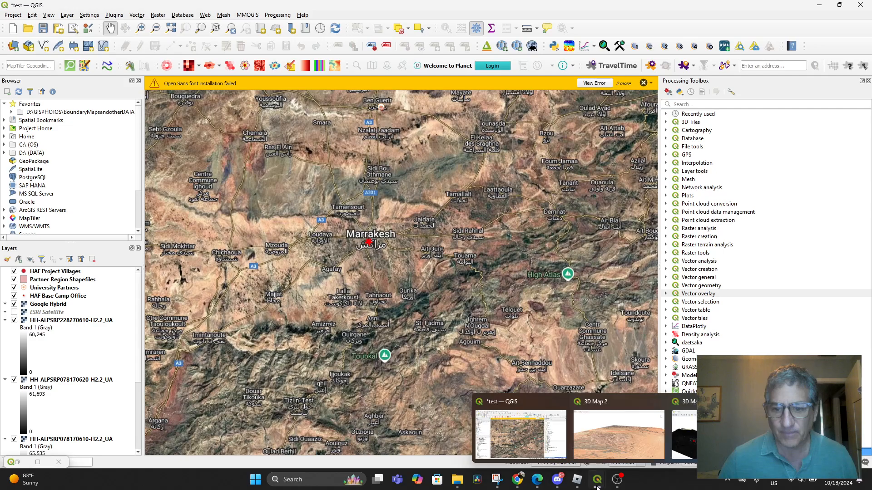
left_click(608, 446)
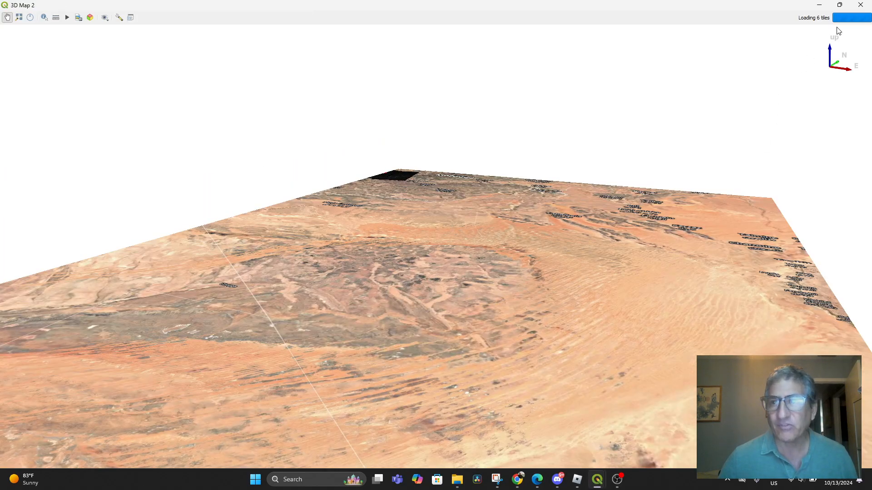
left_click(861, 5)
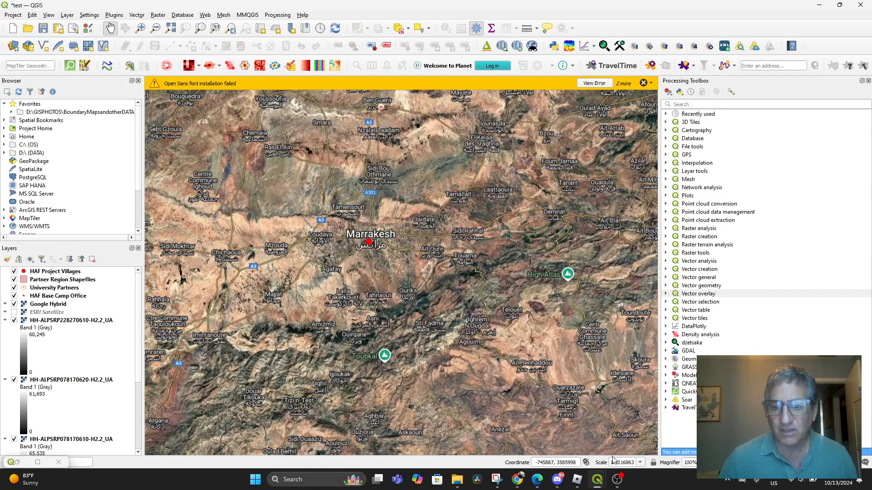
Step: Bring 3D Map 3 and its configuration dialog back into view and close them
mouse_move(597, 481)
left_click(642, 448)
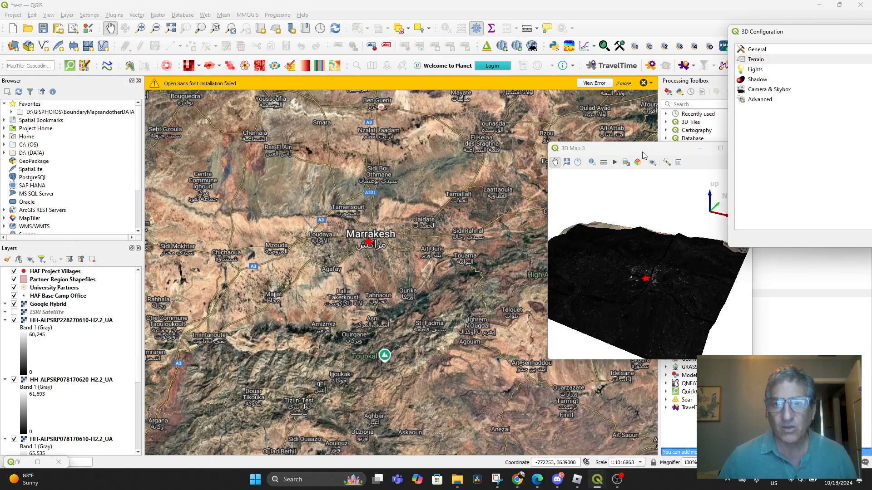
left_click_drag(641, 156, 283, 159)
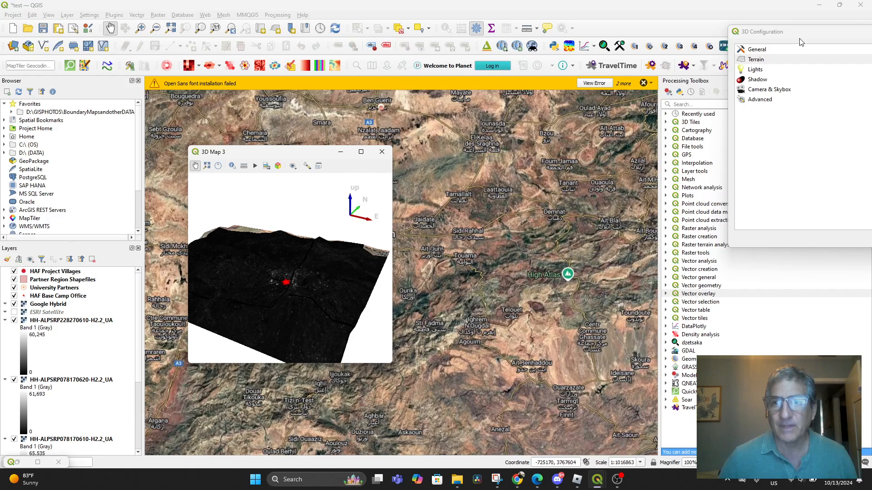
left_click_drag(801, 28, 692, 62)
left_click_drag(793, 38, 529, 115)
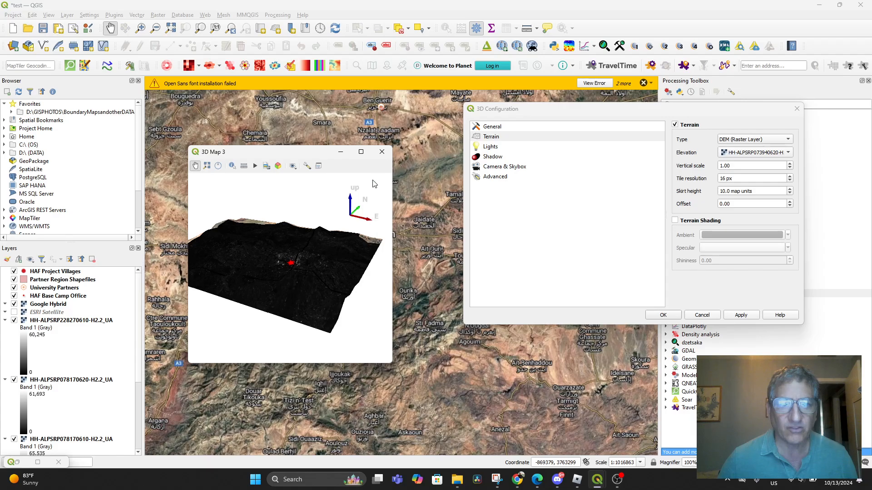
left_click(382, 152)
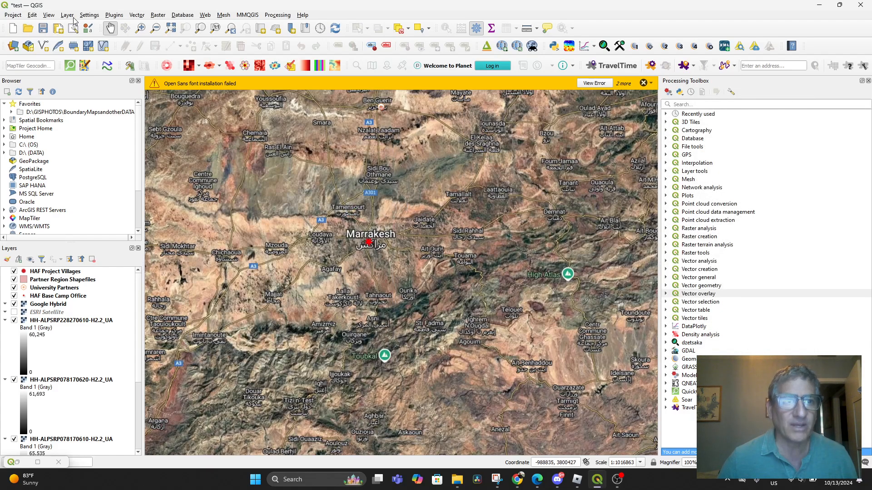
Step: Reopen the saved 3D Map 3 view and check how the terrain around Marrakesh is drawn
left_click(48, 15)
mouse_move(133, 35)
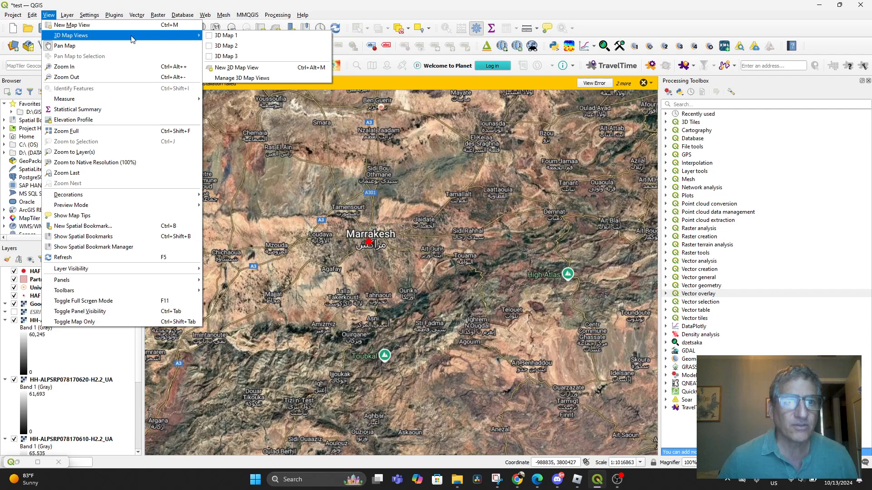
left_click(230, 56)
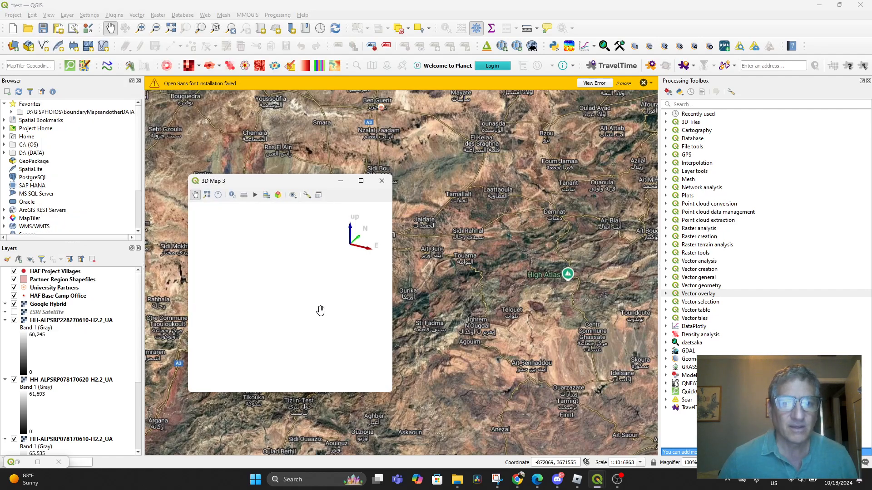
left_click_drag(307, 310, 255, 231)
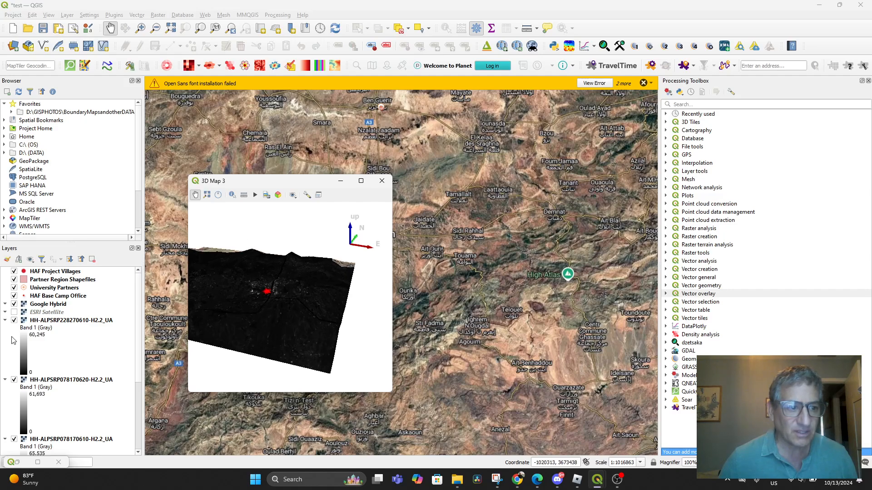
Step: Hide all four HH-ALPSRP raster layers in the project
left_click(14, 321)
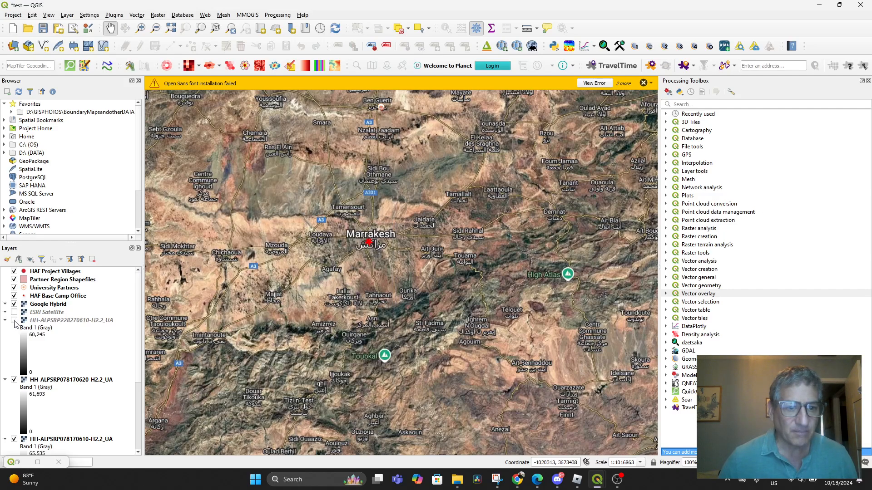
left_click(14, 381)
scroll(48, 418, "down", 2)
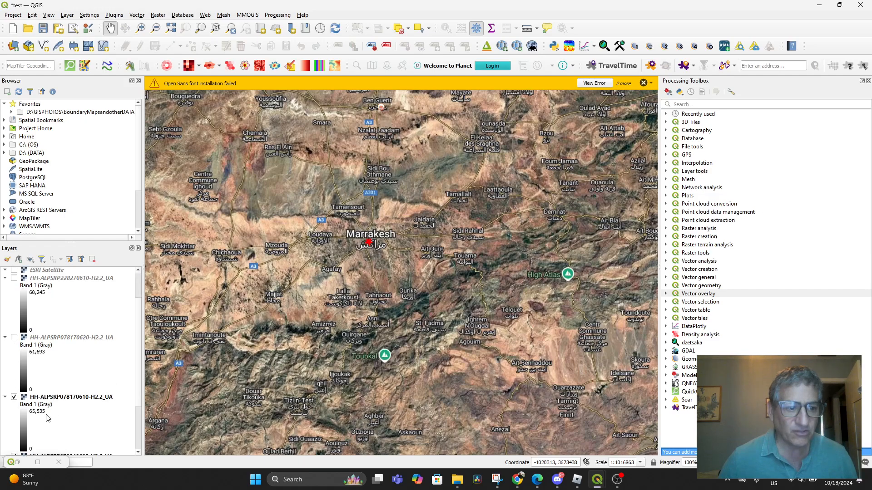
left_click(15, 399)
scroll(9, 394, "down", 3)
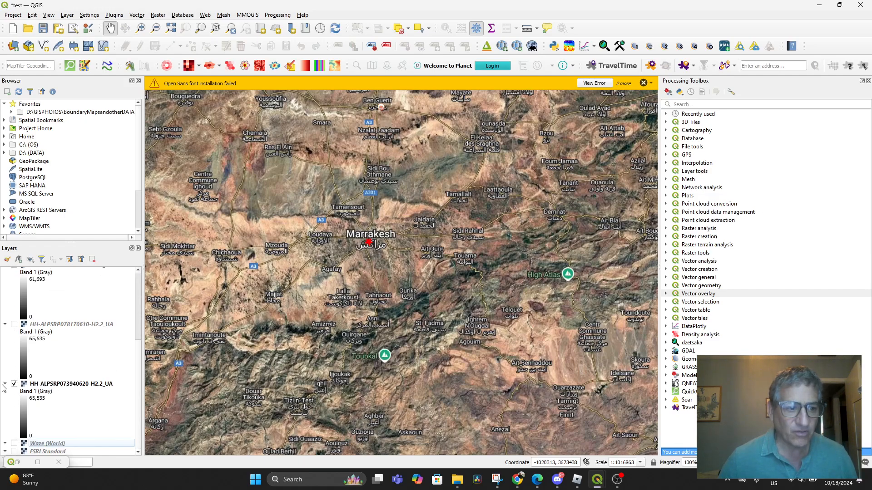
left_click(14, 384)
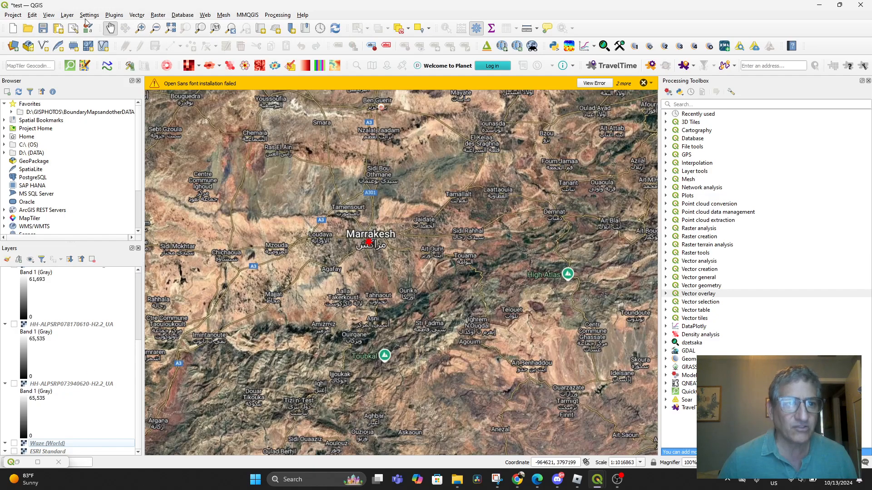
Step: Close and reopen 3D Map 3 to show the Google Hybrid imagery on the Marrakesh terrain, and enlarge it to full screen
left_click(49, 15)
mouse_move(71, 34)
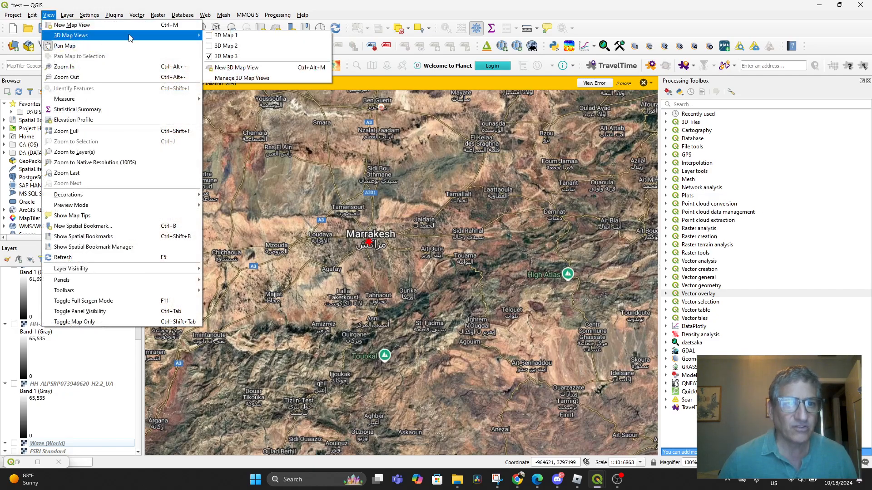
left_click(234, 56)
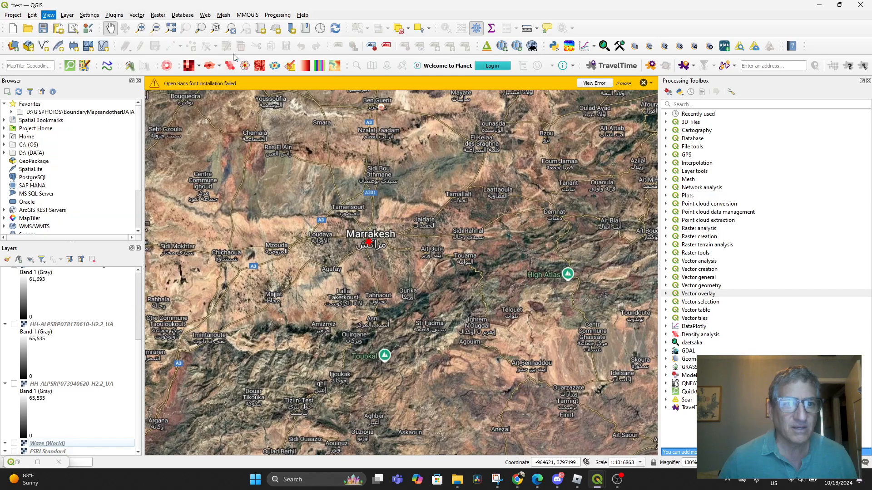
left_click(49, 15)
mouse_move(113, 36)
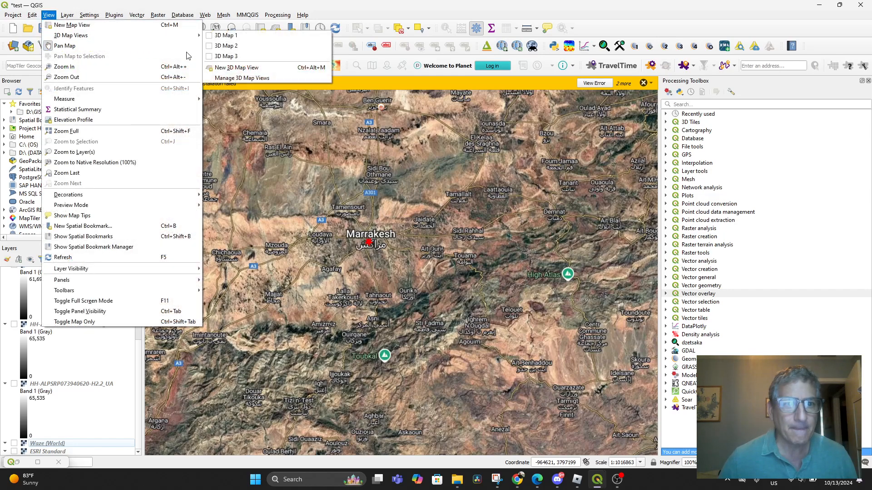
left_click(226, 56)
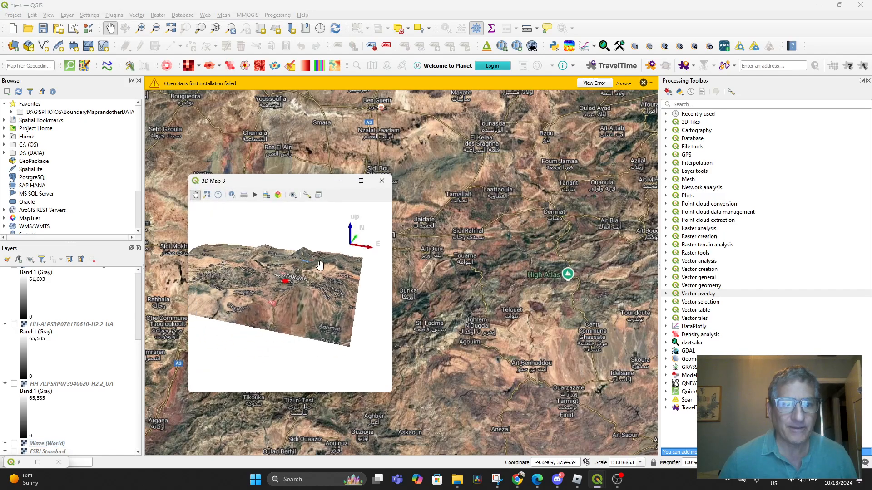
left_click_drag(320, 265, 339, 282)
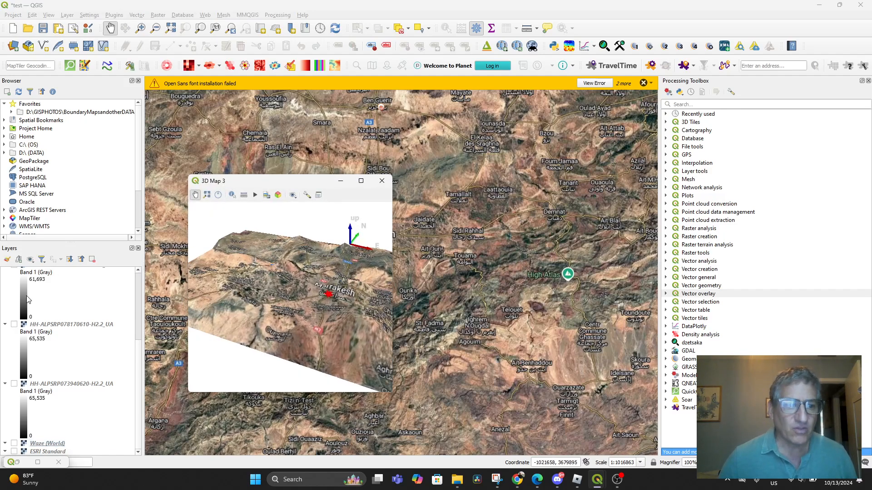
left_click(361, 181)
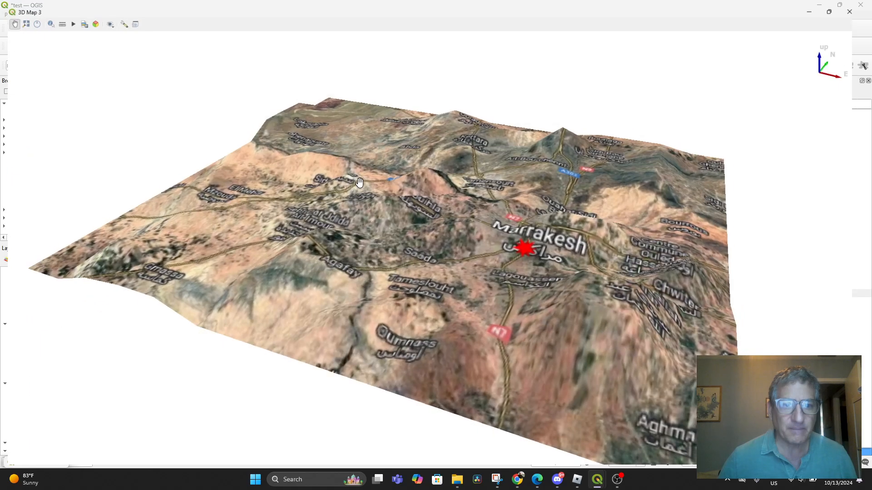
Step: Set the vertical scale of the Marrakesh terrain in 3D Map 3 to 0.40 and check the flattened relief
left_click_drag(581, 272, 586, 189)
left_click(119, 17)
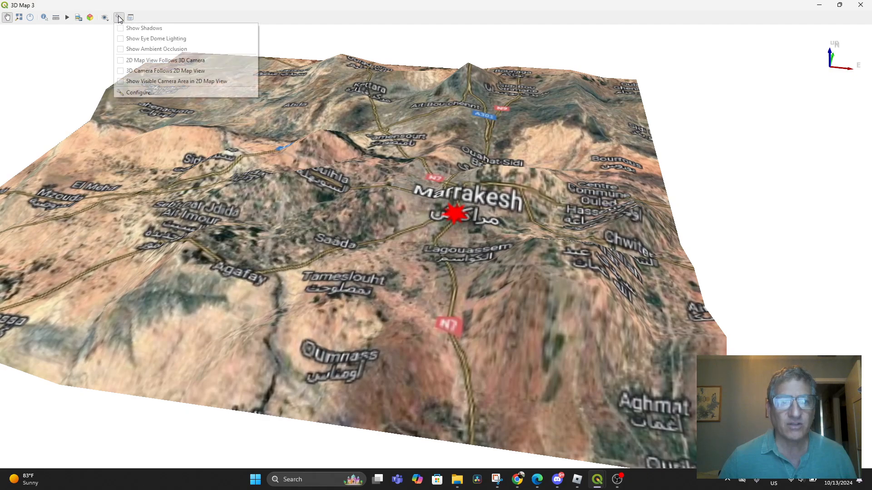
left_click(140, 93)
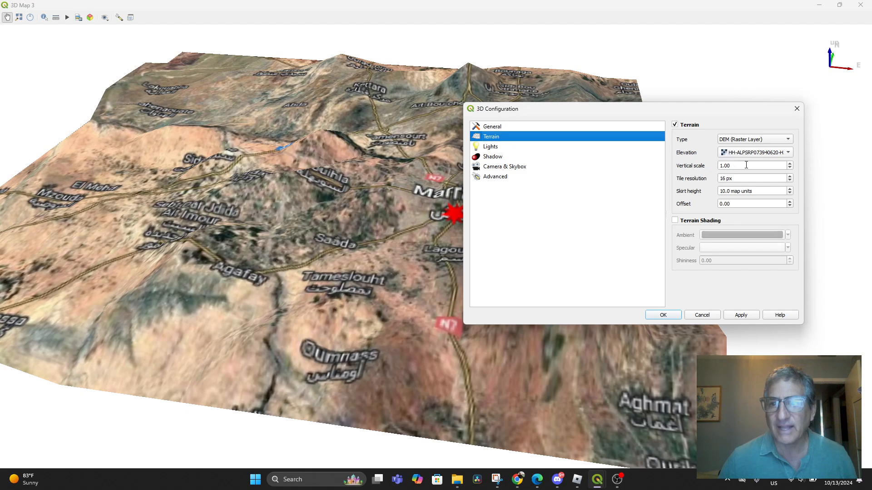
left_click_drag(746, 165, 707, 165)
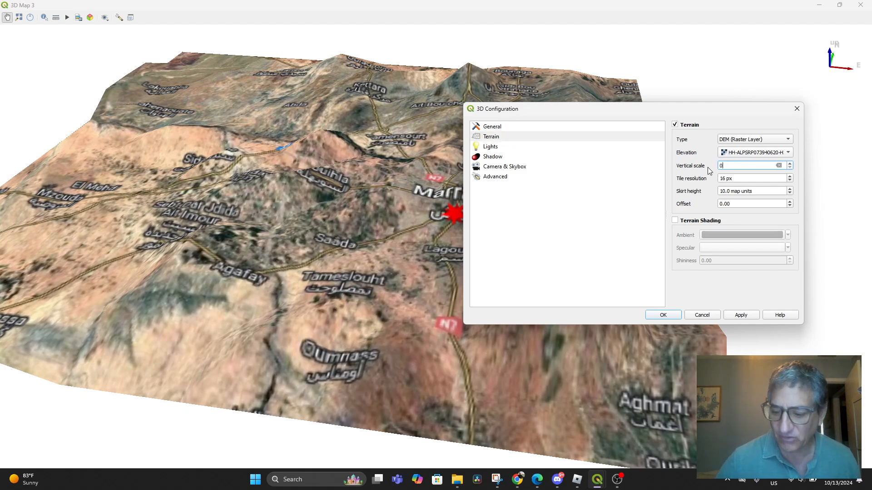
type("0.")
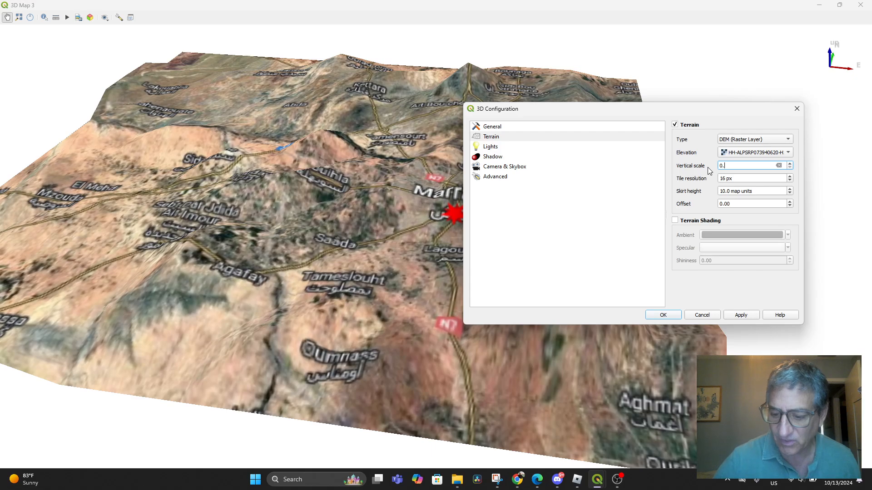
type("3")
key("Return")
left_click_drag(526, 182, 523, 166)
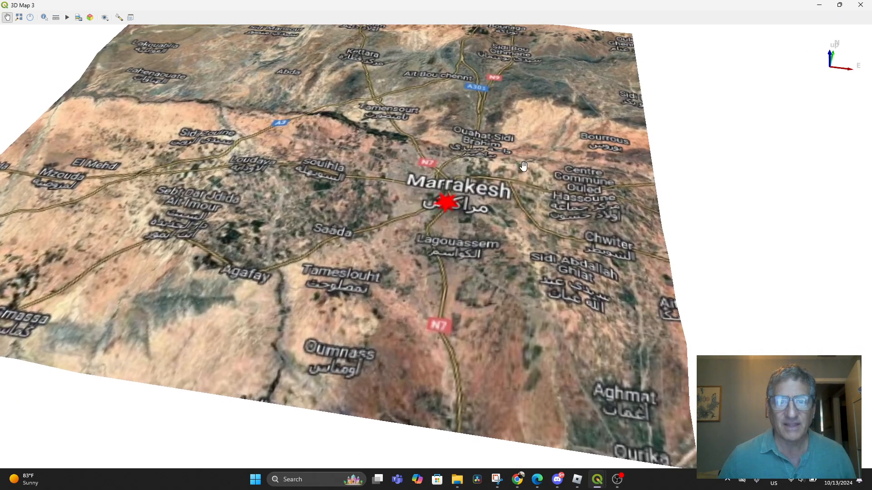
left_click_drag(466, 237, 473, 331)
left_click_drag(477, 251, 517, 175)
scroll(543, 239, "down", 6)
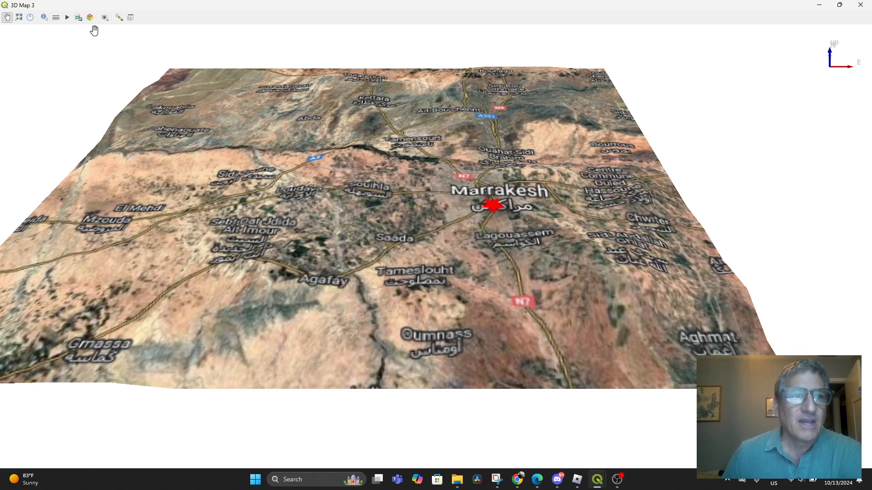
Step: Switch the terrain elevation to the HH-ALPSRP078170610-H2.2_UA raster, apply it, and bring the mountain terrain into view beside the dialog
left_click(121, 19)
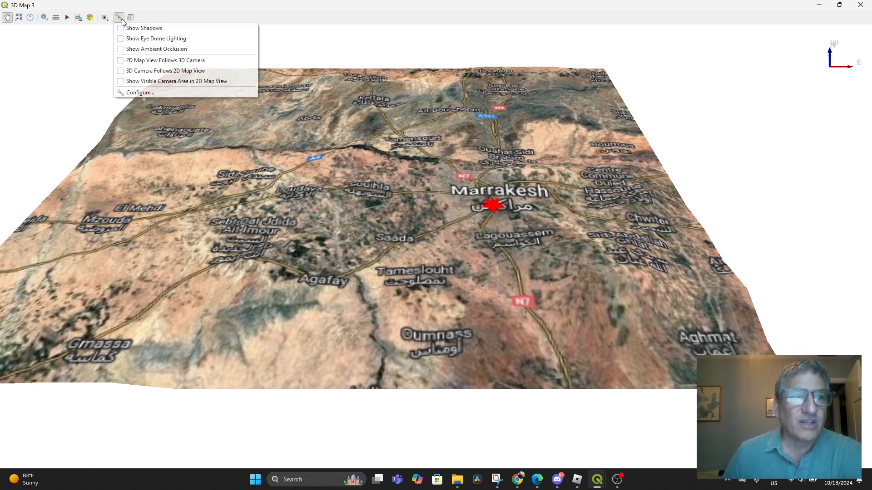
left_click(141, 93)
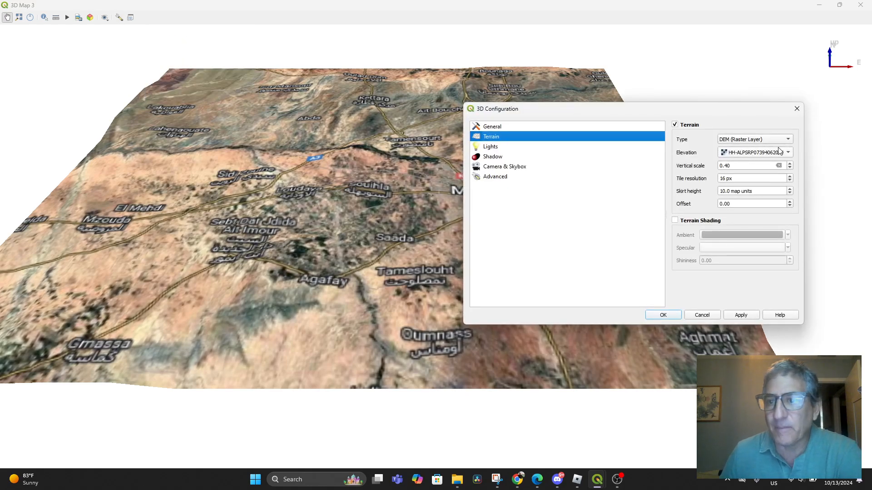
left_click(788, 154)
left_click(785, 162)
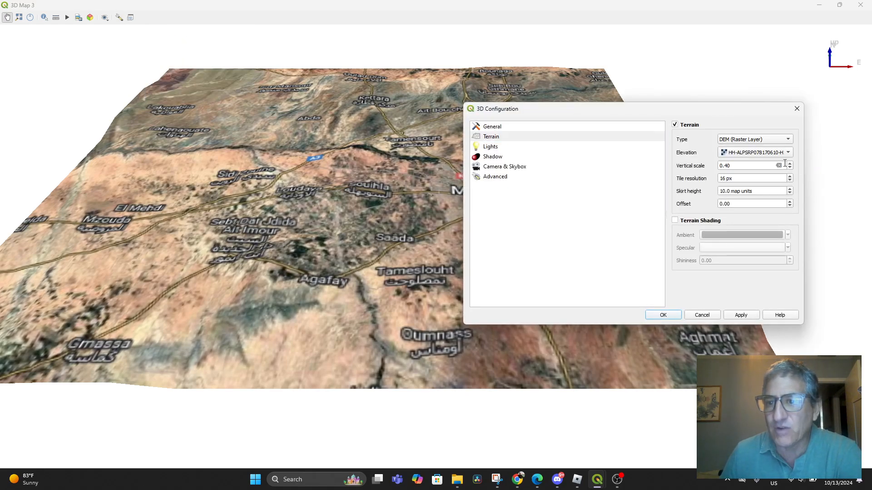
left_click(733, 315)
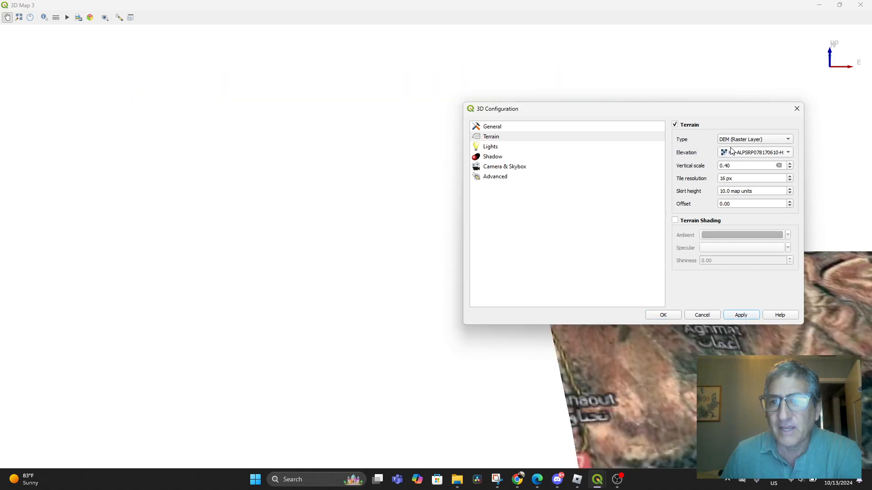
left_click_drag(728, 111, 366, 35)
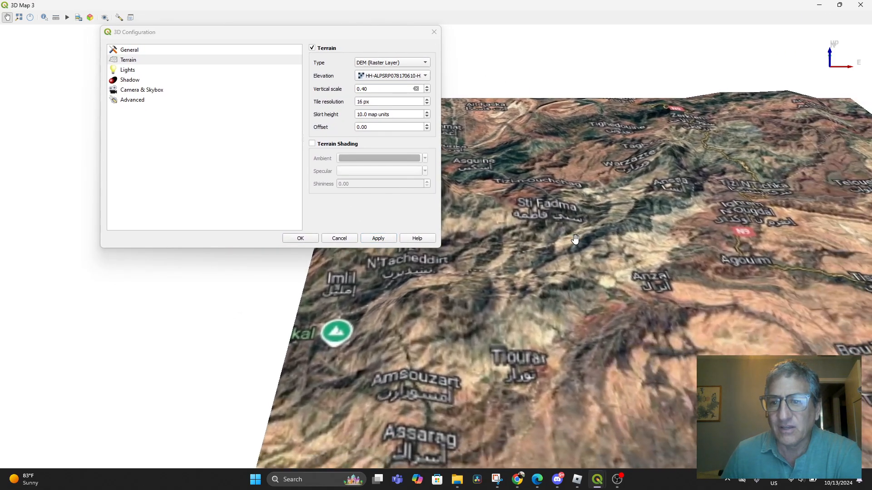
left_click_drag(575, 238, 699, 297)
left_click_drag(574, 296, 671, 345)
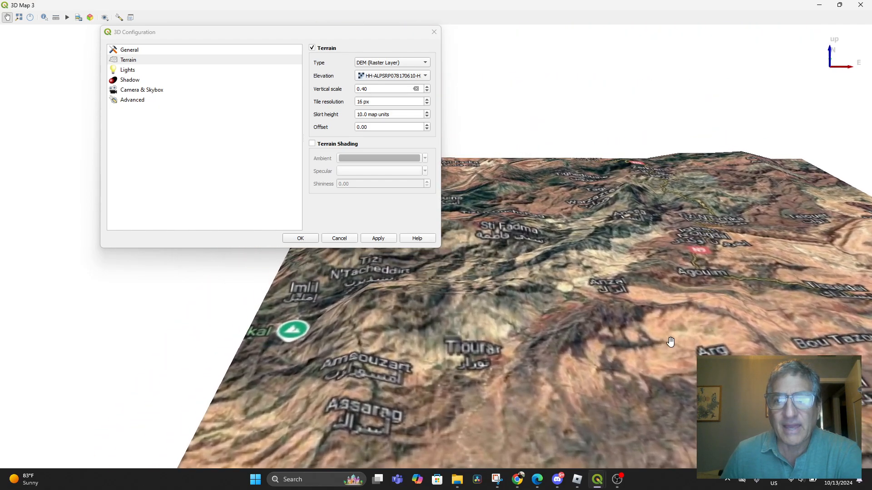
Step: Set the terrain's vertical scale to 0.50 and inspect the mountain relief around Sti Fadma and Agouim
left_click_drag(375, 91, 361, 91)
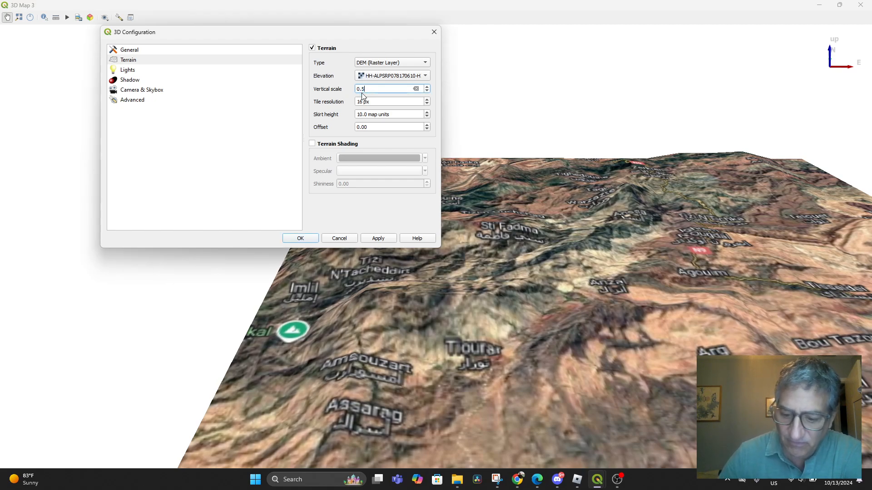
key("Return")
left_click_drag(560, 233, 459, 168)
left_click_drag(563, 193, 551, 206)
scroll(551, 206, "up", 2)
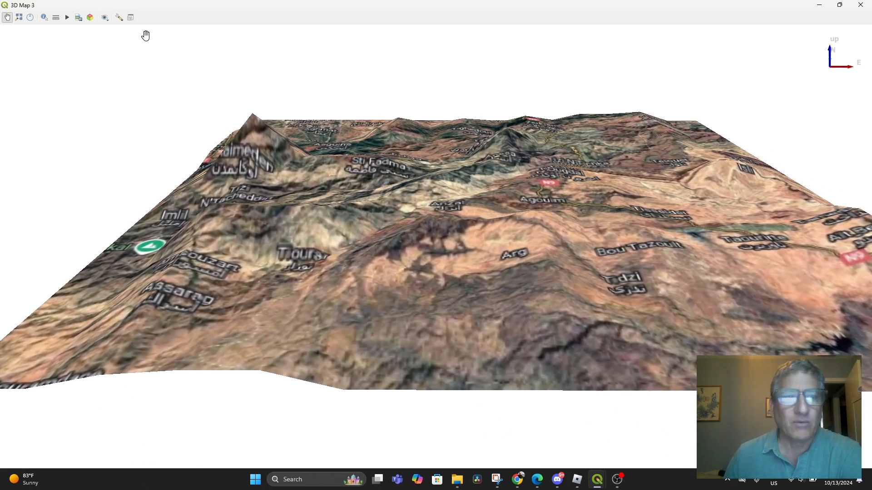
Step: Switch the terrain elevation to the HH-ALPSRP078170620-H2.2_UA raster and apply it, keeping the configuration dialog clear of the terrain
left_click(120, 18)
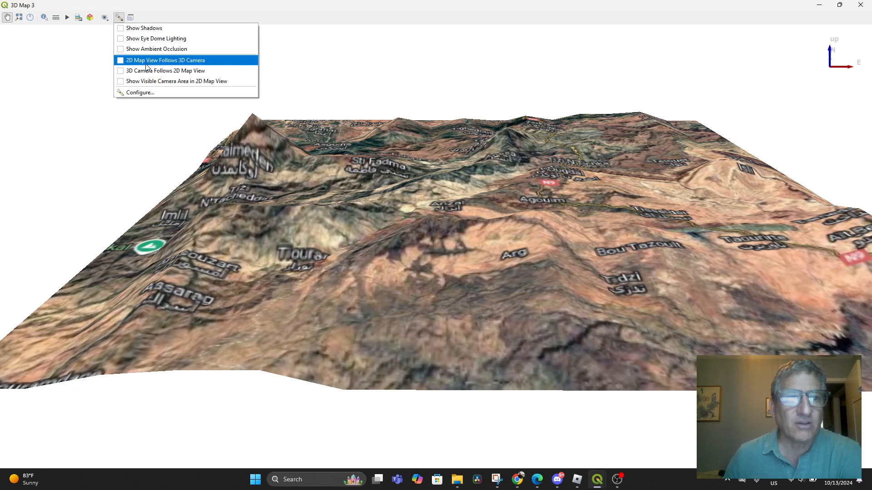
left_click(148, 91)
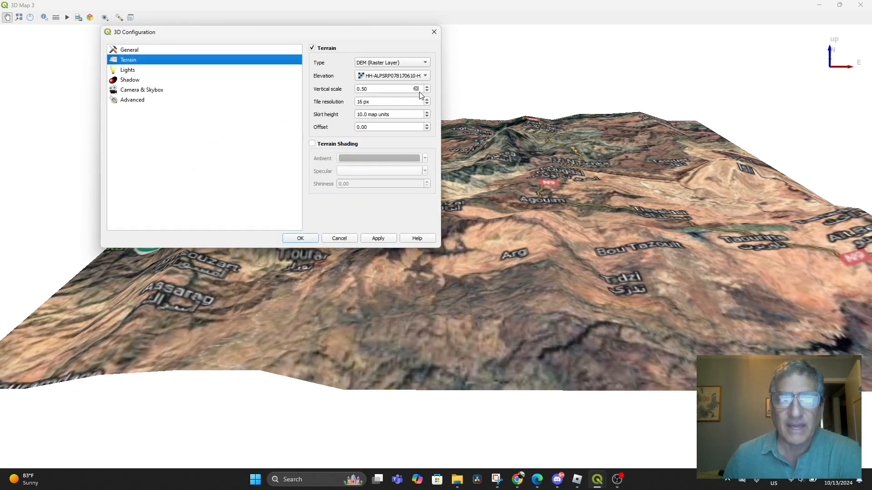
left_click(425, 76)
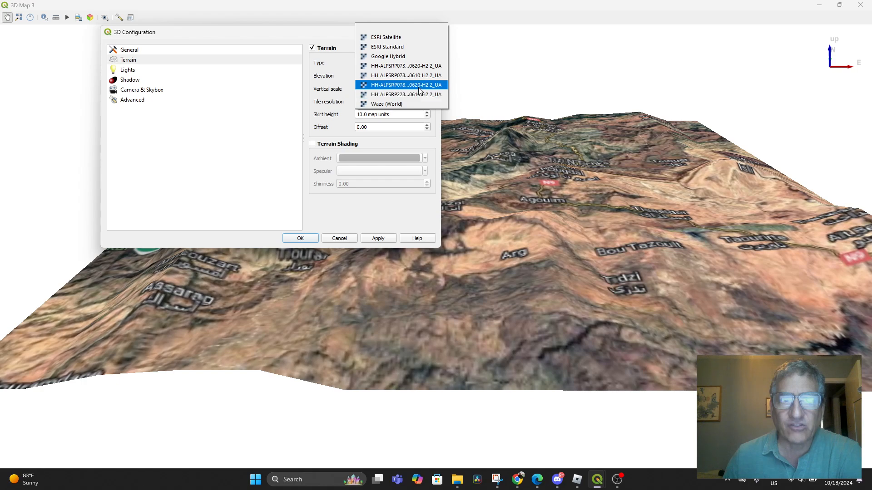
left_click(420, 86)
left_click(370, 239)
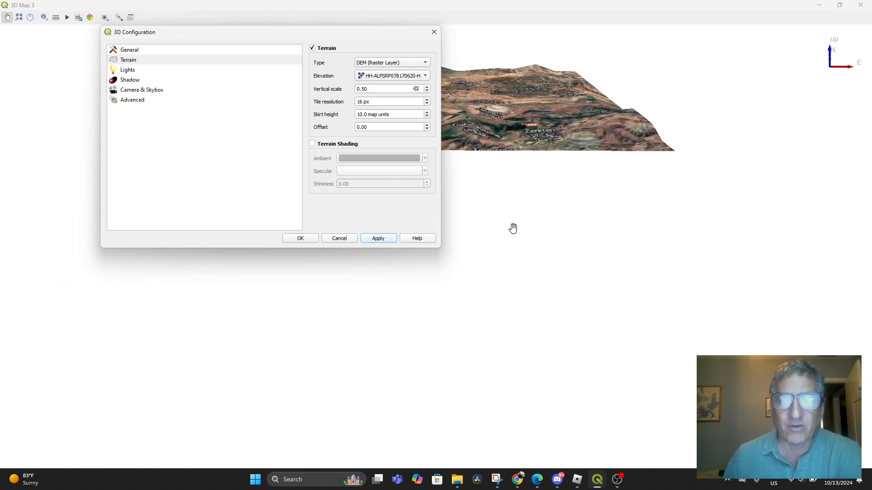
left_click_drag(344, 37, 181, 127)
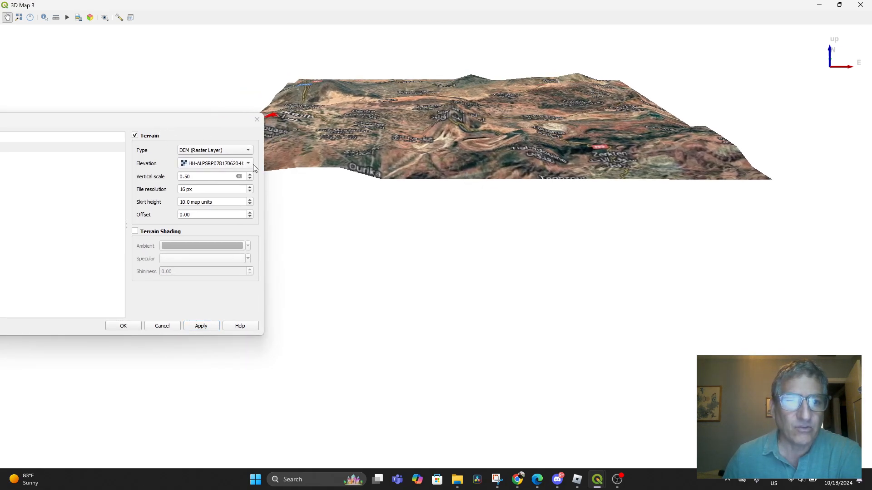
Step: Use the HH-ALPSRP228270610-H2.2_UA raster as terrain elevation, confirm the configuration, and inspect the High Atlas around Toubkal
left_click(250, 164)
left_click(233, 173)
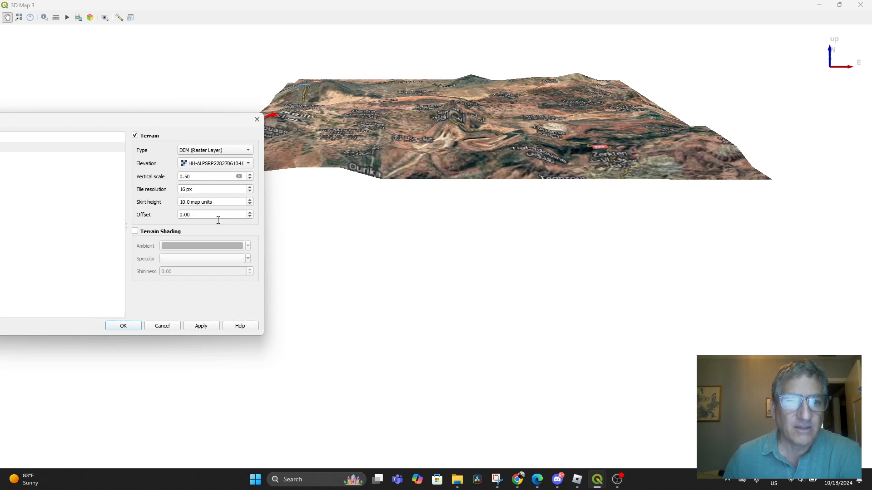
left_click(200, 325)
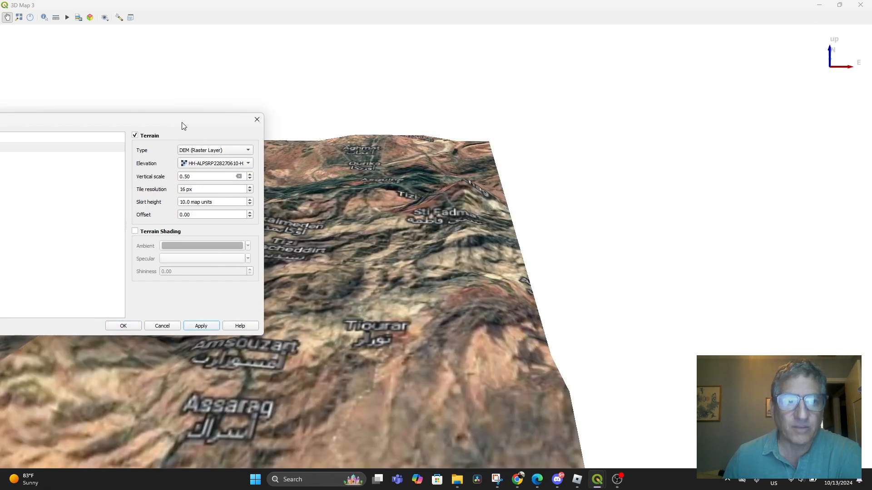
left_click_drag(182, 122, 673, 66)
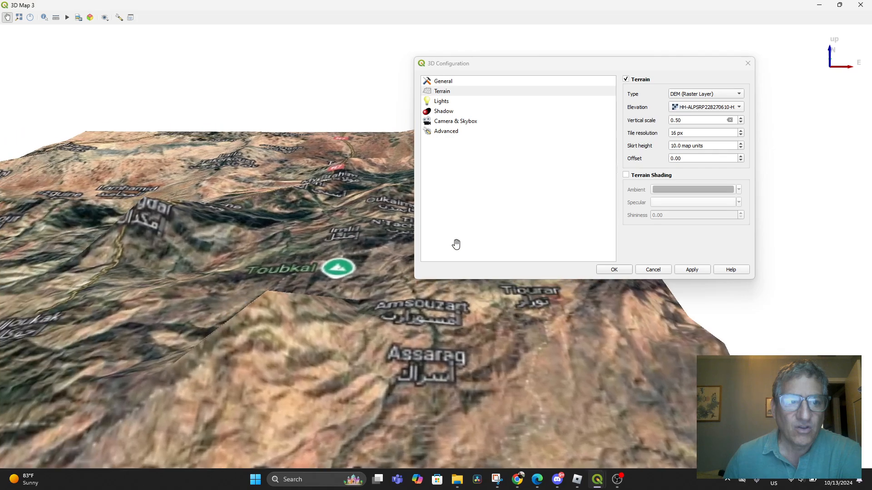
scroll(347, 249, "down", 5)
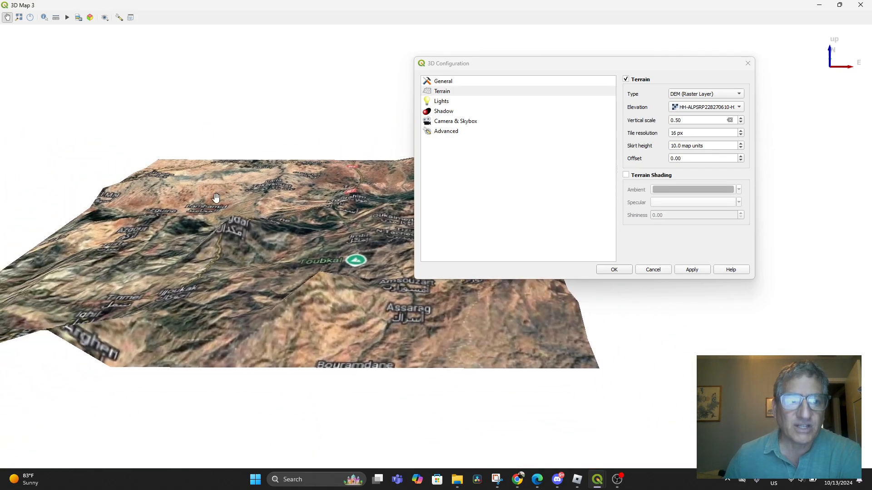
left_click_drag(216, 198, 198, 87)
left_click_drag(538, 60, 591, 59)
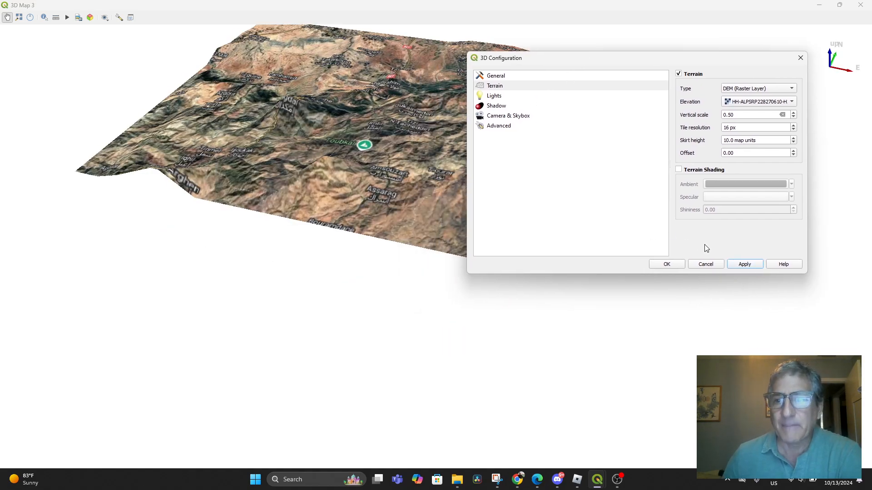
left_click(667, 264)
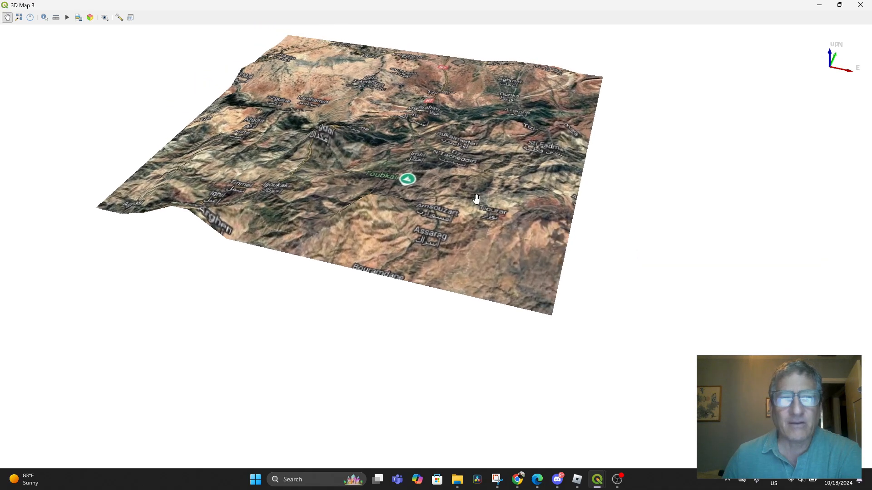
scroll(495, 221, "up", 5)
scroll(501, 220, "down", 5)
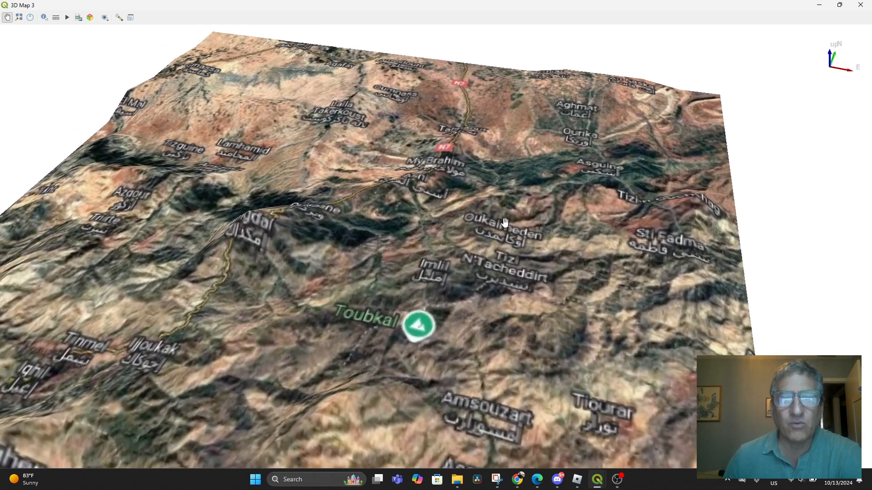
scroll(533, 225, "down", 1)
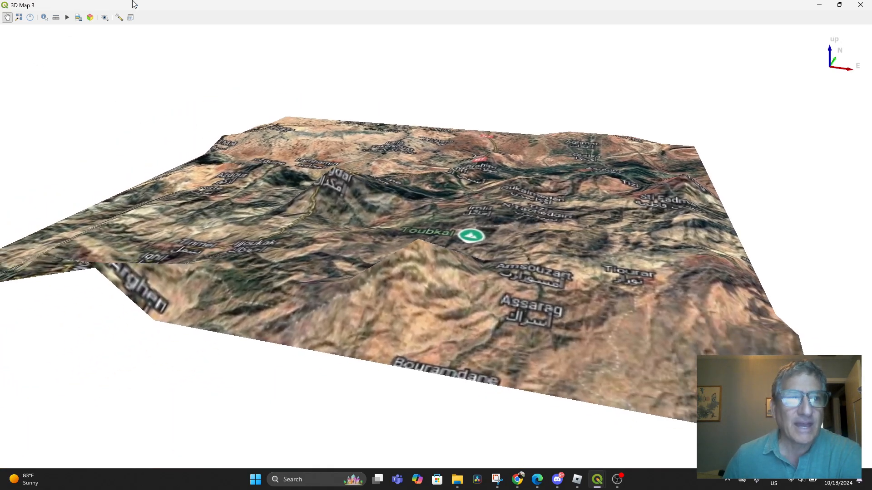
Step: Show the animation controls of the 3D map and try to add a camera keyframe at the timeline's start
left_click(67, 18)
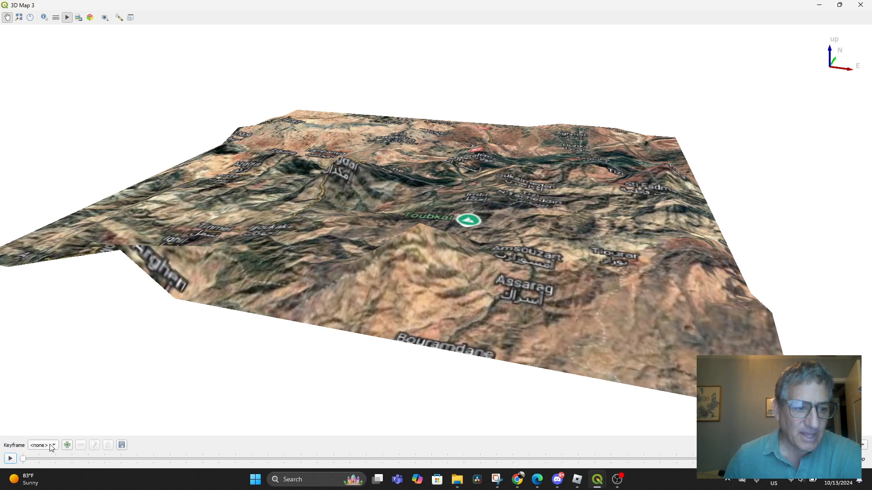
left_click(67, 444)
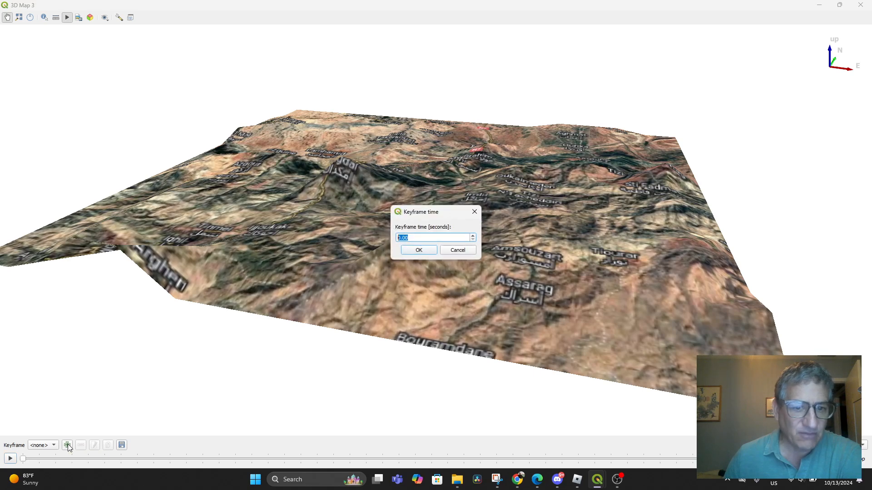
left_click(418, 250)
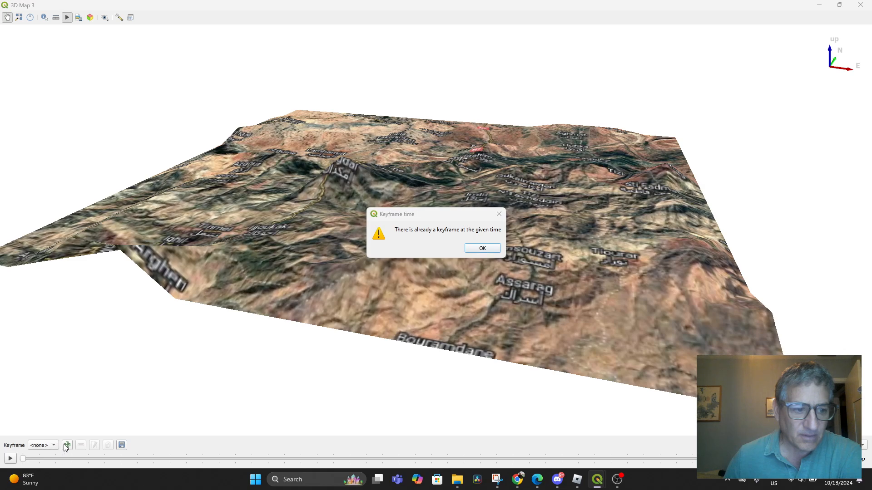
left_click(482, 248)
Step: Add a camera keyframe at 1.63 s with a close, rotated view of Toubkal, Imlil and Oukaimeden
left_click_drag(26, 461, 290, 460)
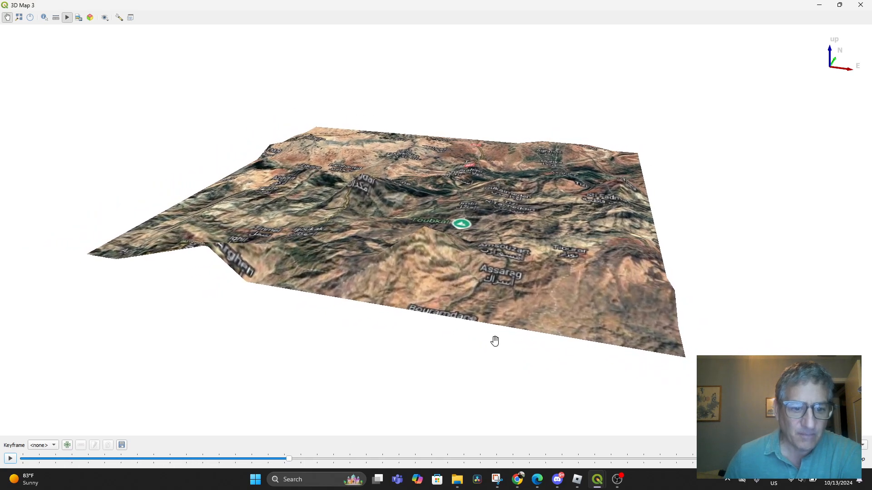
left_click_drag(480, 270, 510, 203)
scroll(509, 202, "up", 5)
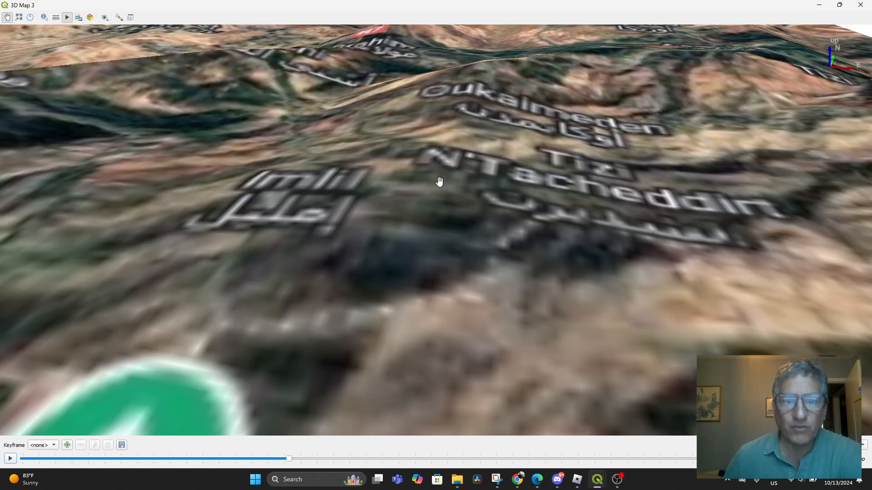
scroll(438, 181, "down", 6)
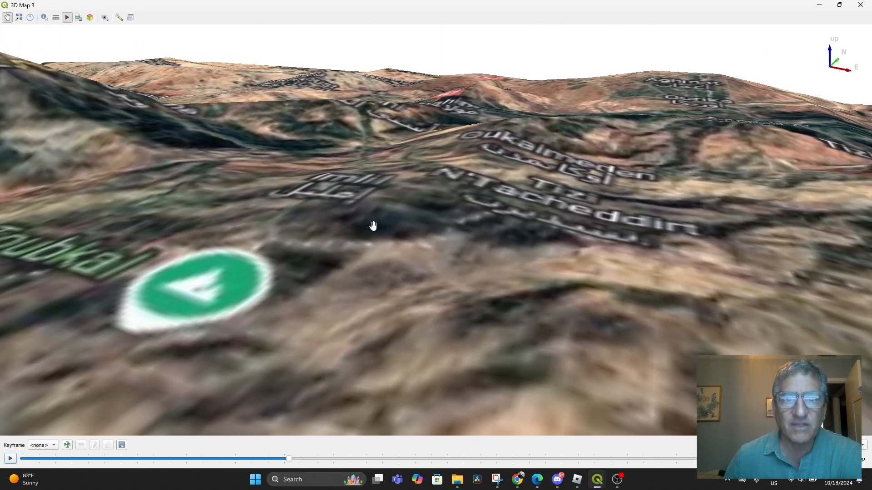
mouse_move(373, 226)
left_mouse_down()
mouse_move(298, 288)
mouse_move(298, 230)
mouse_move(212, 118)
left_mouse_up()
left_click_drag(410, 220, 476, 281)
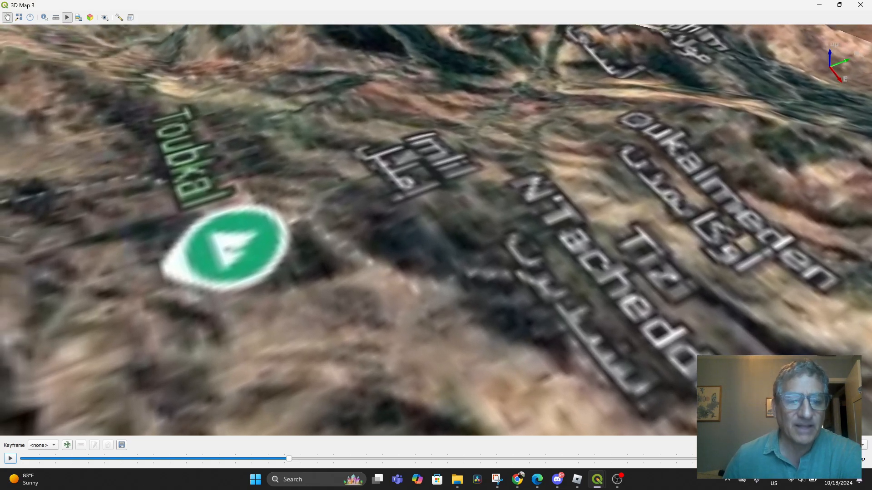
left_click(67, 445)
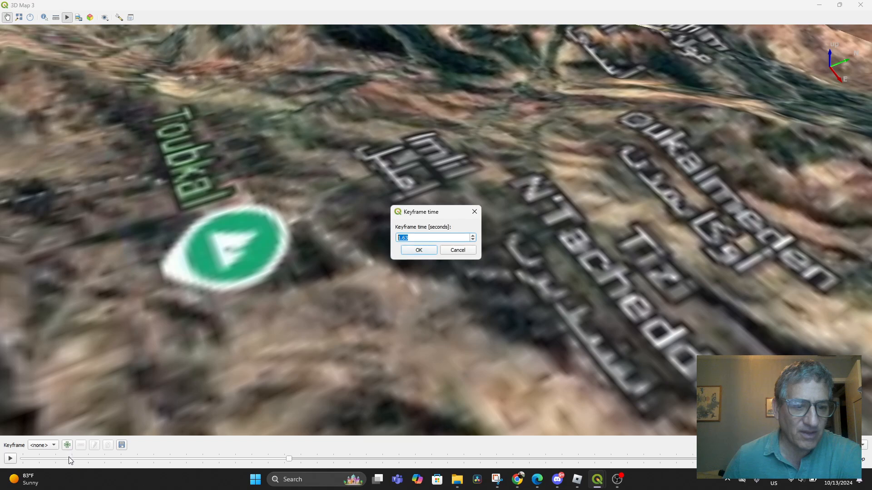
left_click(419, 250)
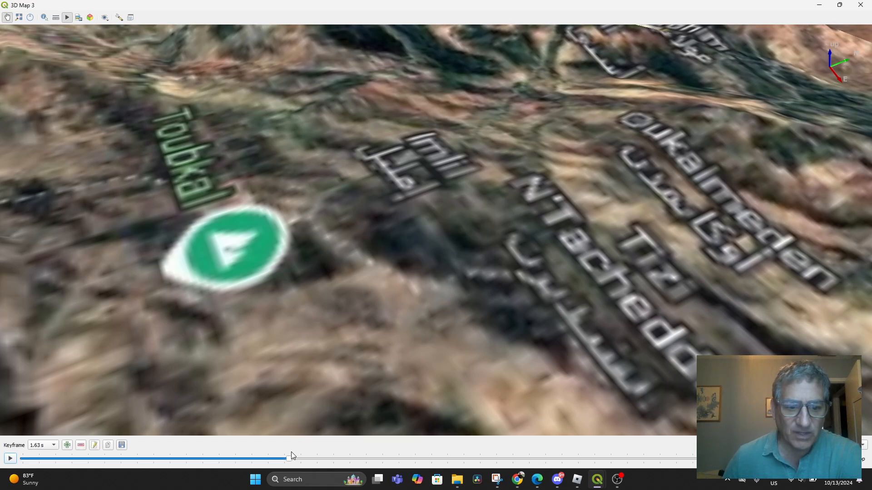
Step: Add a camera keyframe at 3.85 s with the whole terrain rotated so Aghbar is in the foreground
left_click_drag(290, 461, 655, 468)
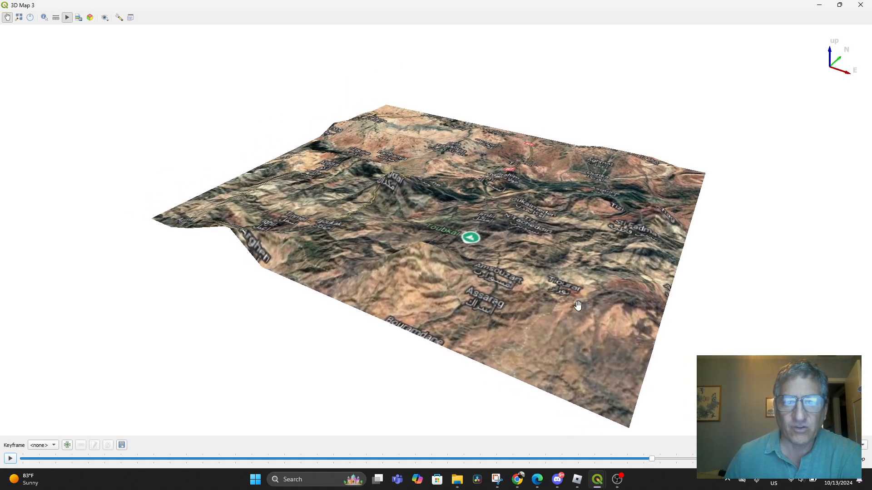
left_click_drag(578, 305, 407, 263)
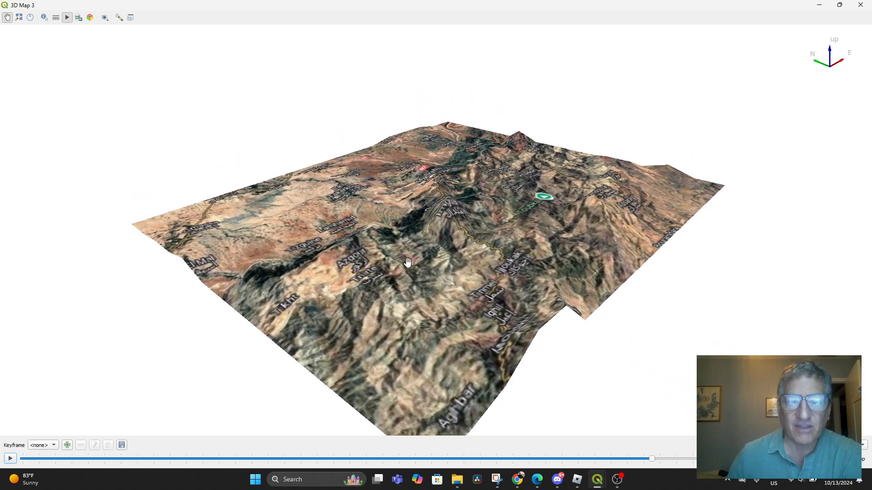
left_click(66, 446)
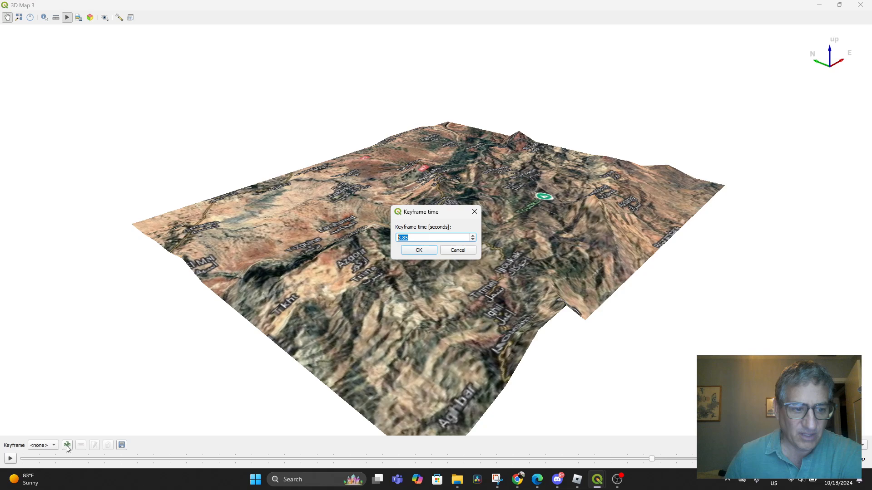
left_click(419, 250)
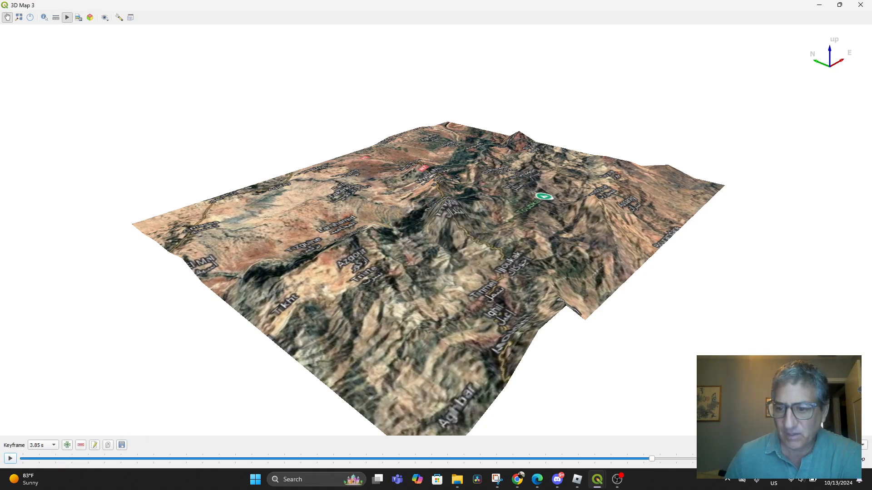
Step: Play the keyframed camera animation of the terrain and close the 3D Map 3 window
left_click(862, 445)
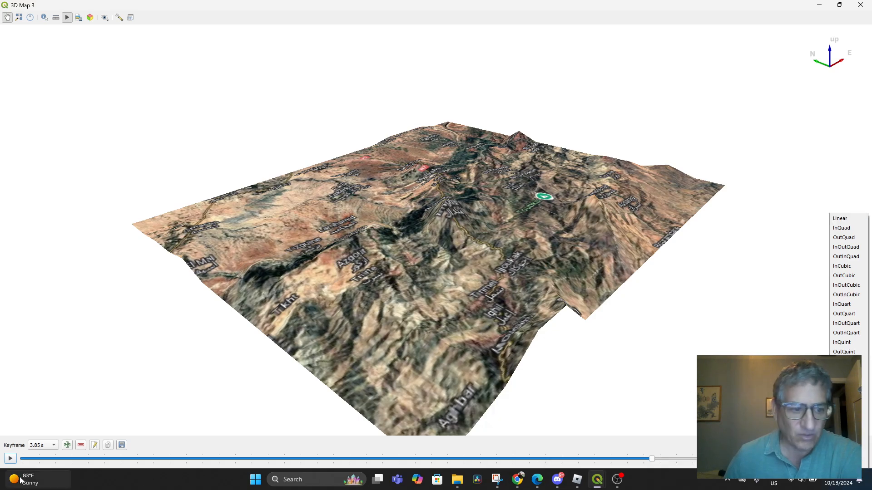
left_click(10, 458)
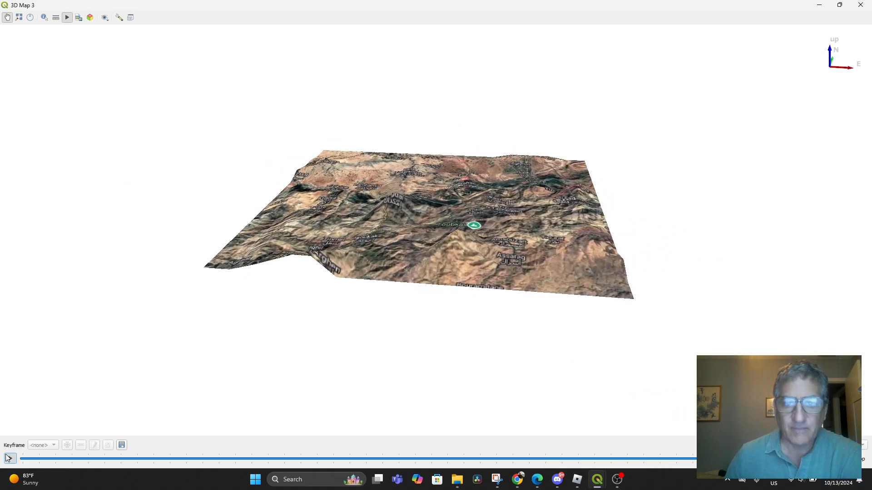
left_click(10, 459)
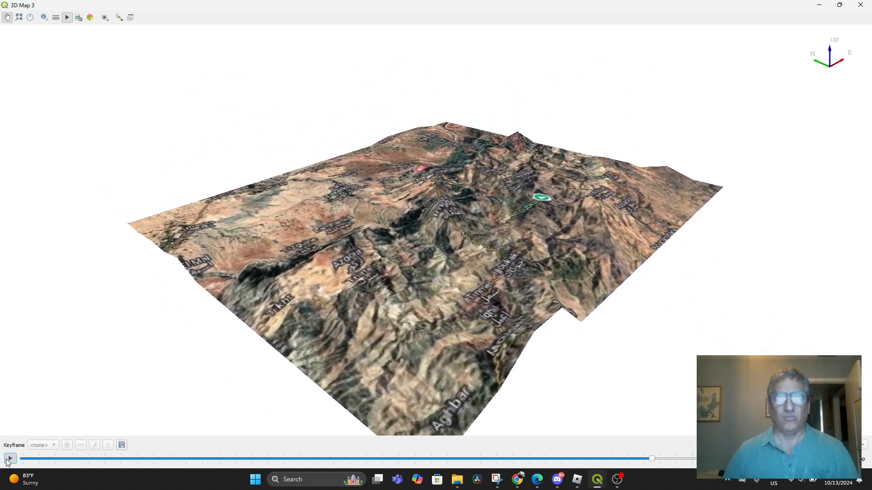
left_click(74, 463)
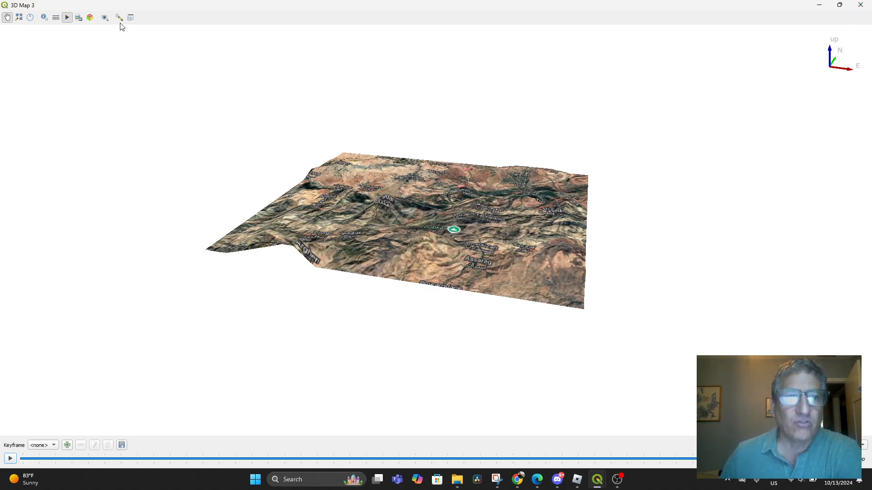
left_click(860, 5)
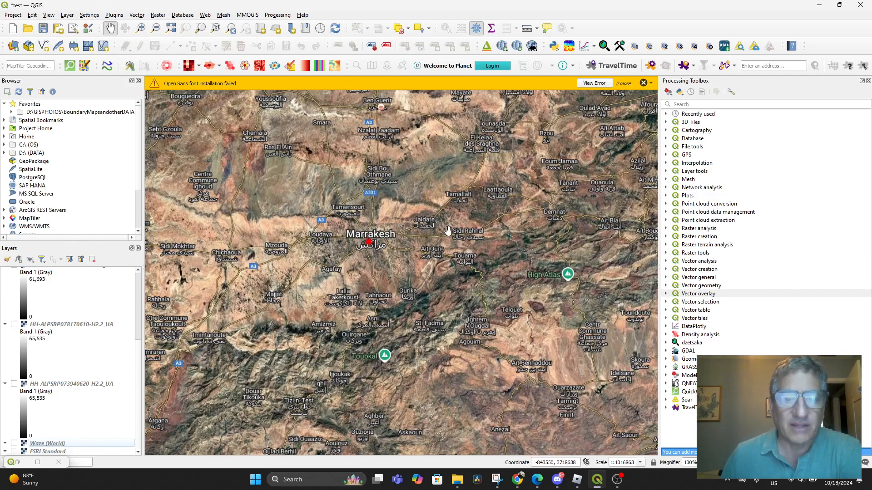
scroll(99, 324, "up", 4)
scroll(98, 326, "down", 4)
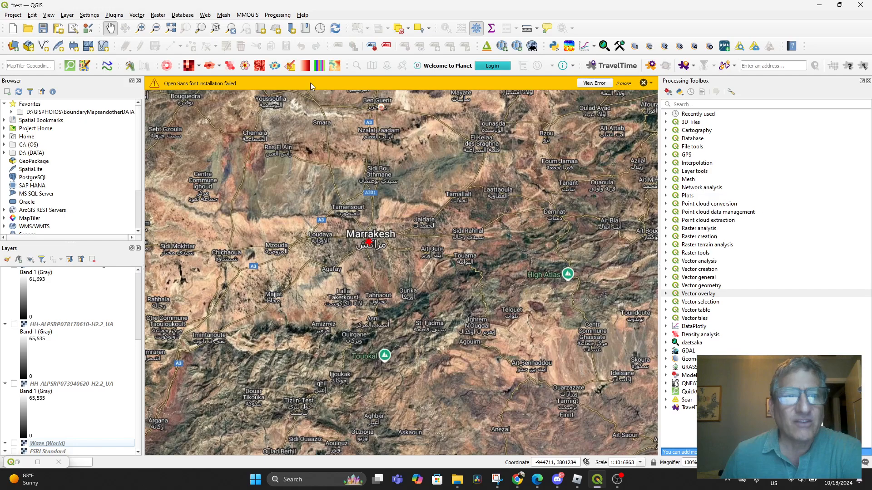
Step: Search the plugin manager for QGIS2, view the details of the Qgis2threejs plugin, and close the manager
left_click(221, 16)
mouse_move(207, 16)
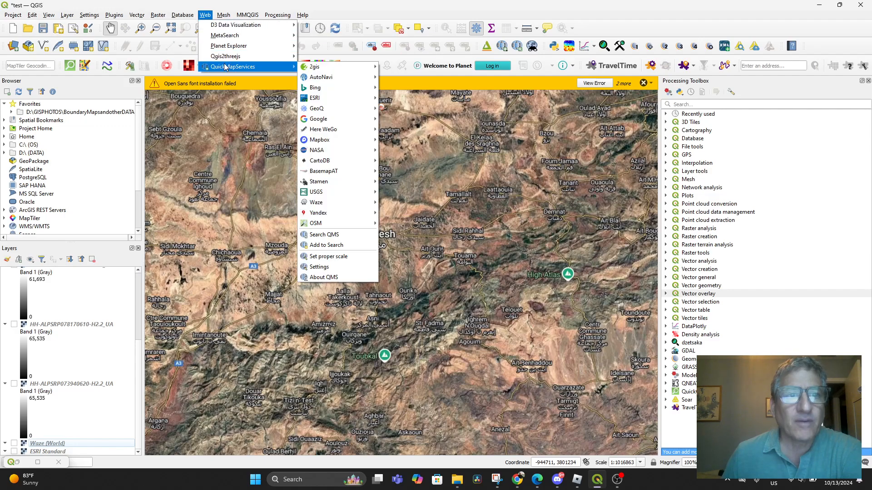
mouse_move(117, 16)
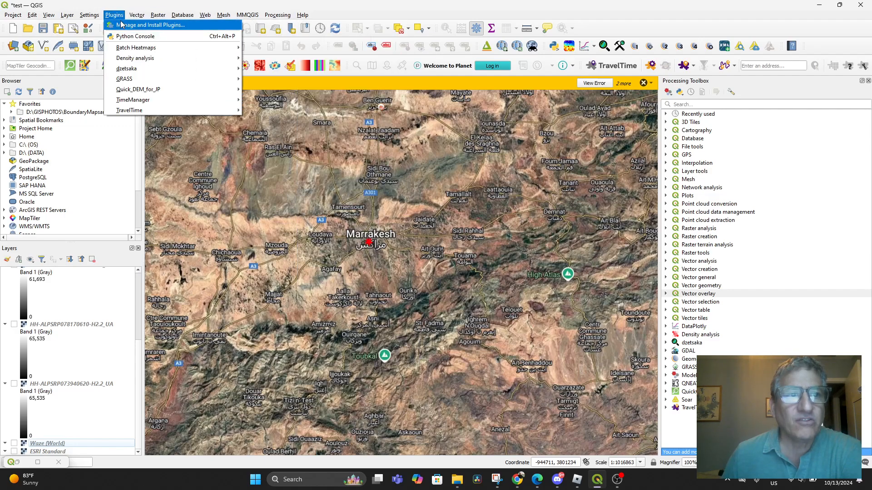
left_click(146, 25)
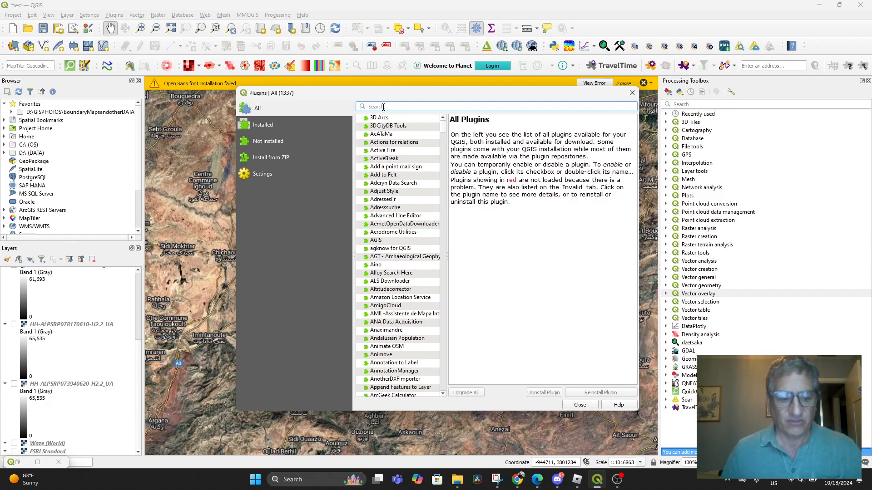
type("QGIS")
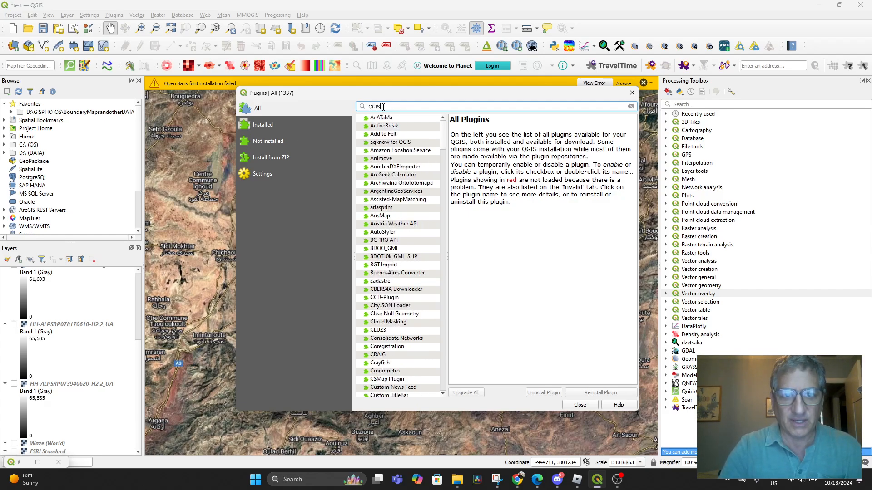
type("2")
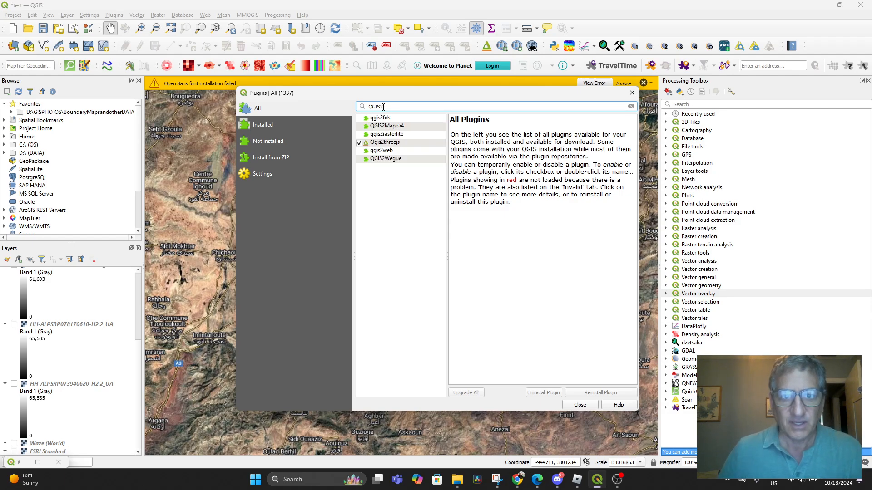
left_click(390, 144)
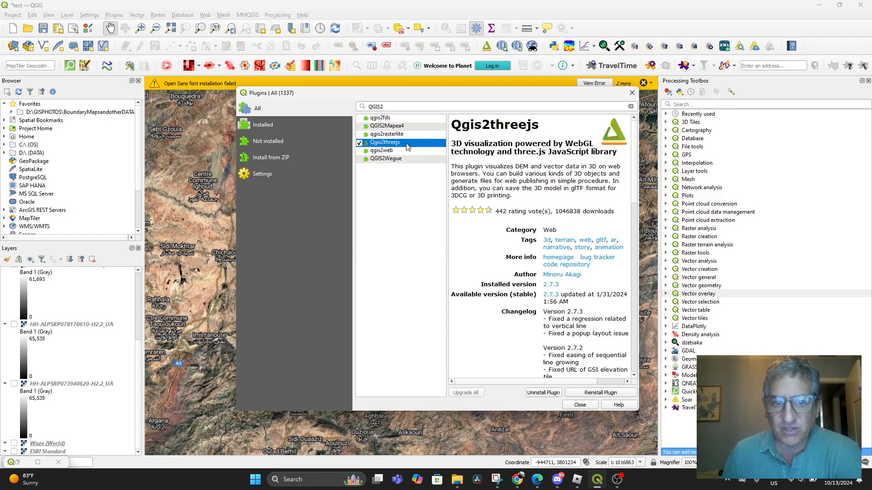
left_click(579, 405)
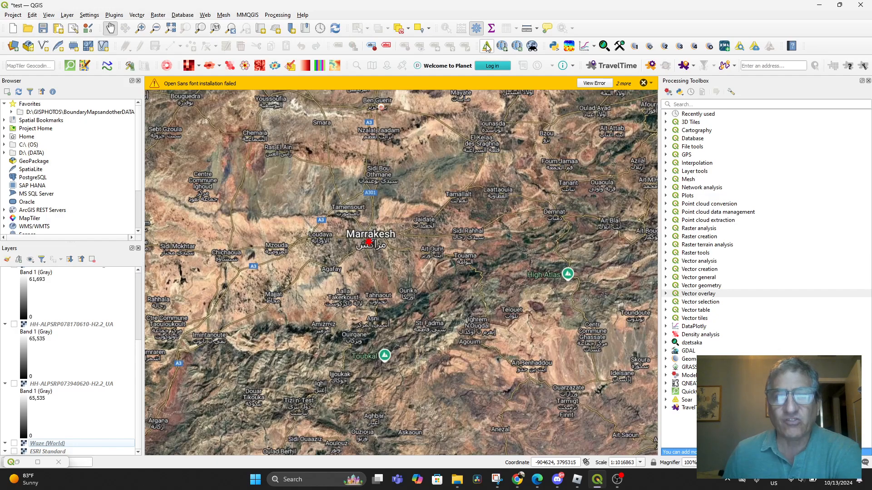
Step: Open the Qgis2threejs Exporter to check its preview, and close it again
left_click(205, 15)
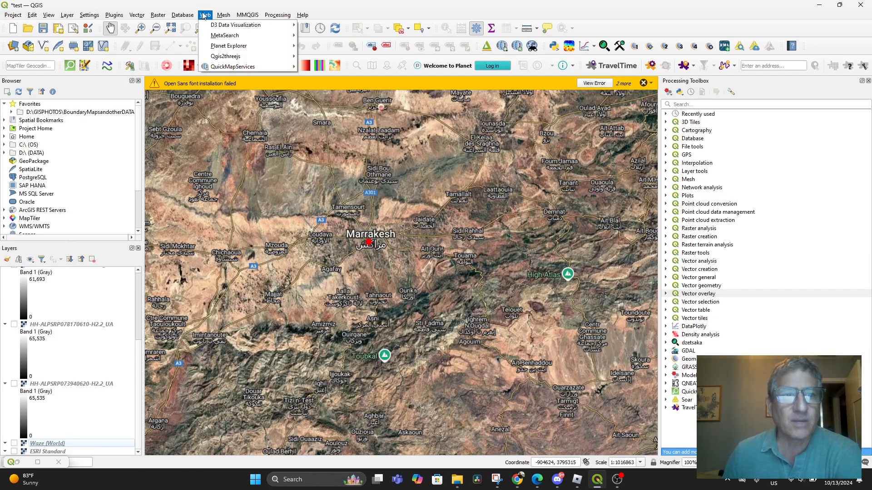
mouse_move(209, 55)
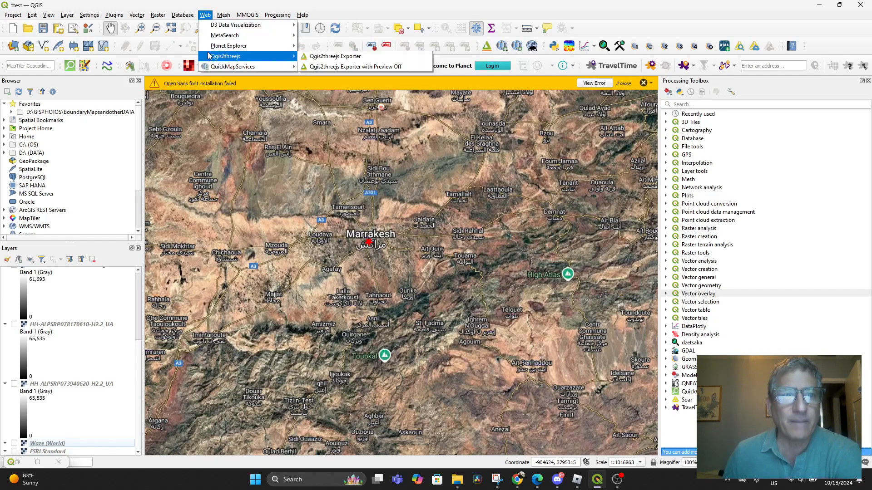
left_click(334, 57)
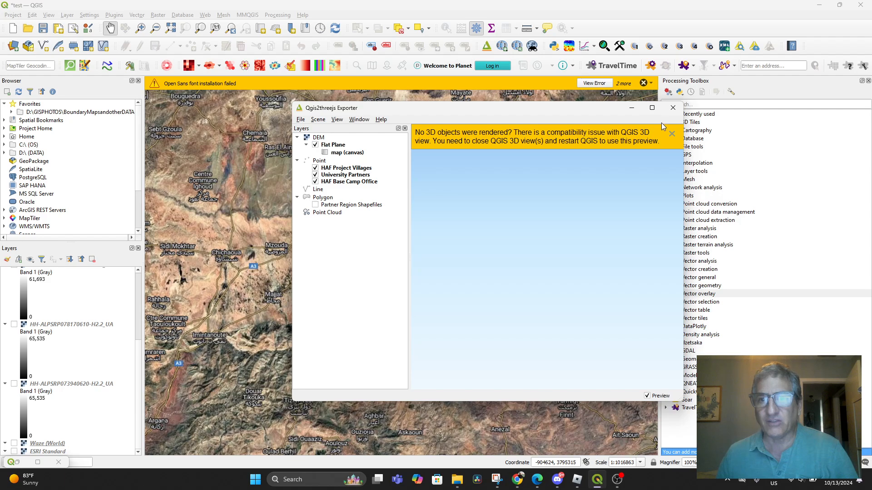
left_click(672, 107)
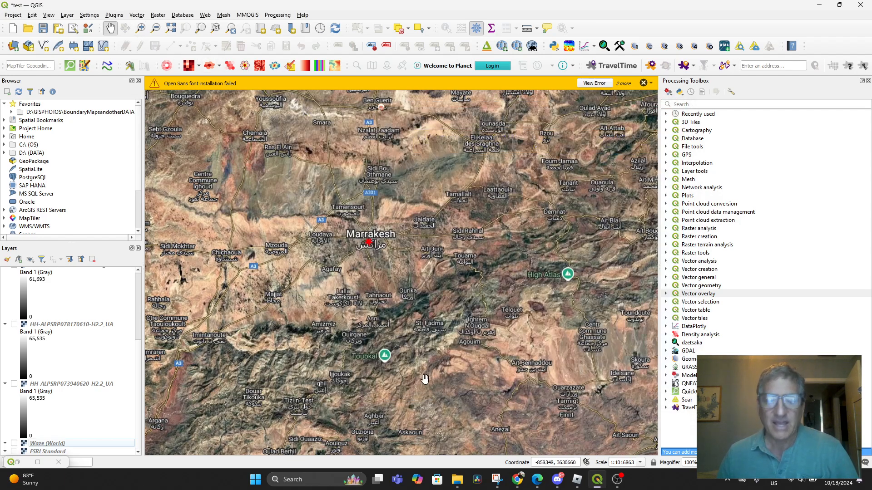
Step: Remove the 3D Map 1 and 3D Map 2 views from the project using the 3D Map Views Manager
left_click(599, 481)
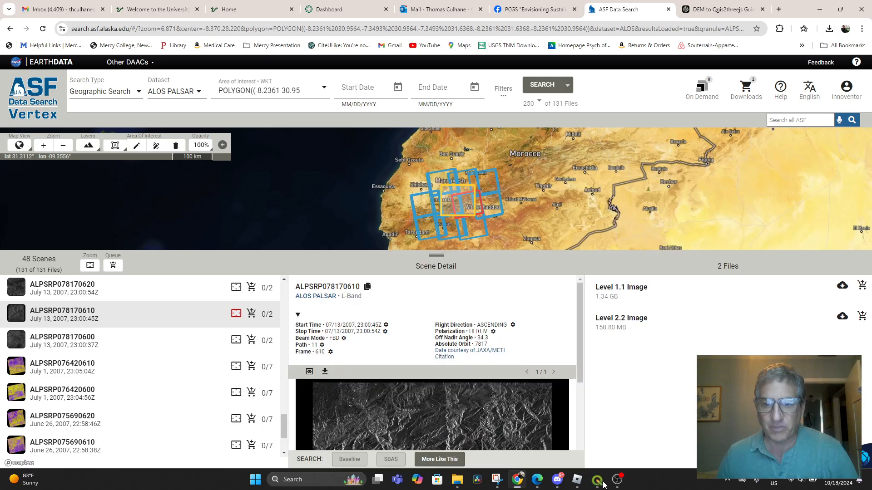
left_click(602, 484)
left_click(48, 16)
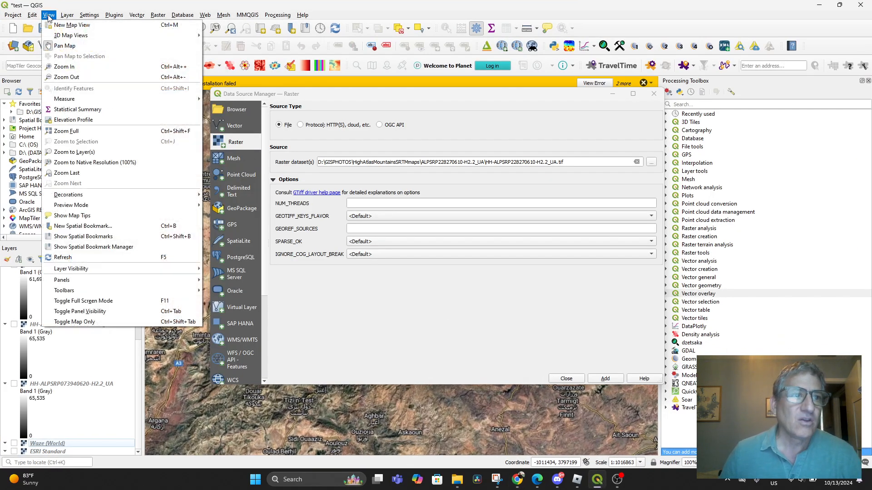
mouse_move(71, 36)
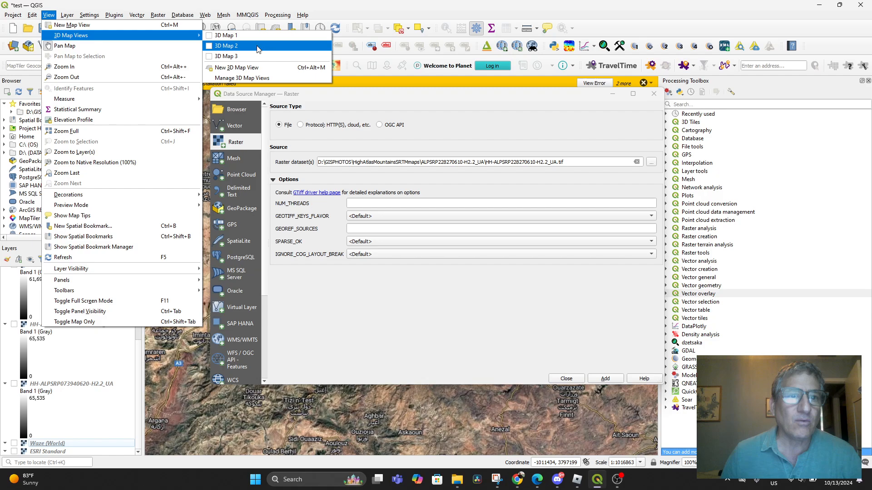
left_click(257, 79)
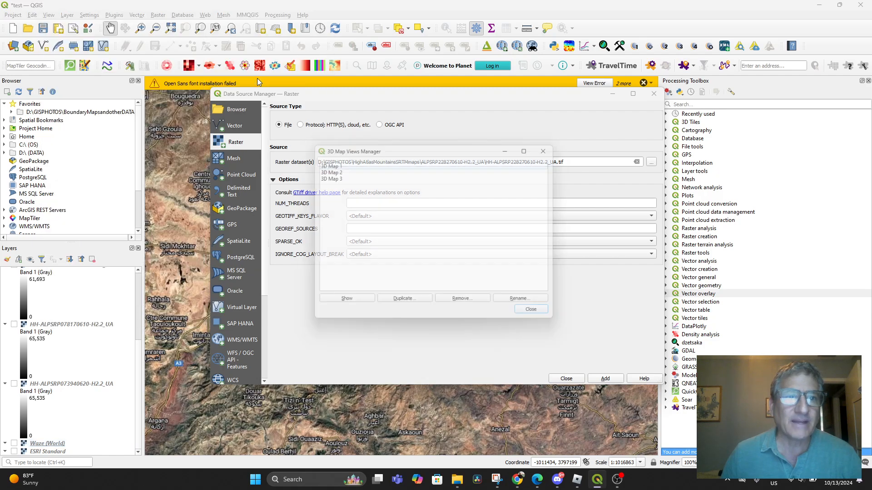
left_click(330, 163)
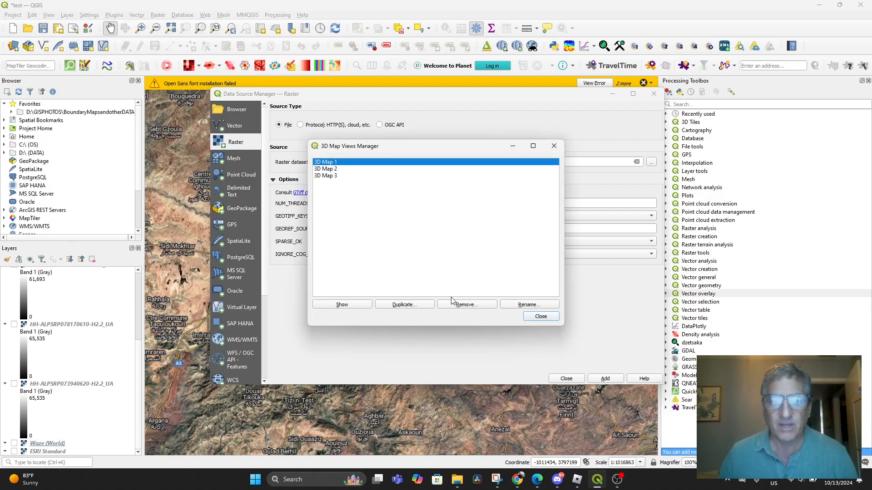
left_click(459, 304)
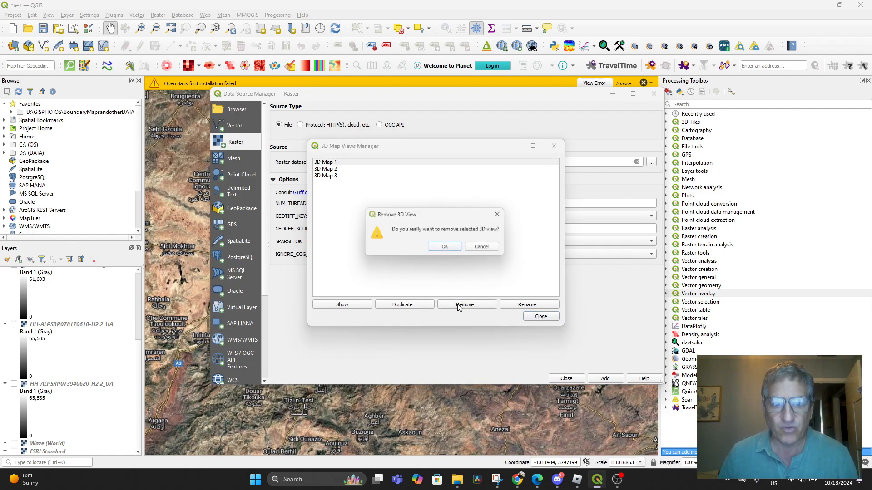
left_click(446, 251)
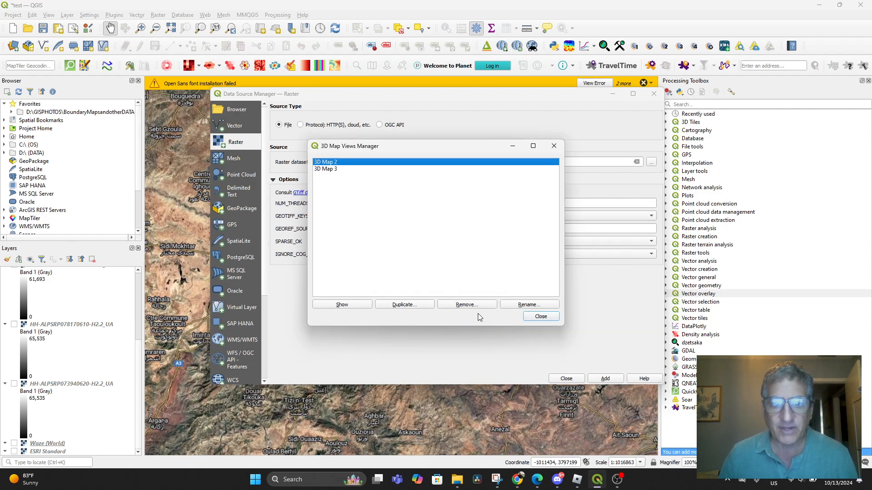
left_click(465, 305)
left_click(445, 249)
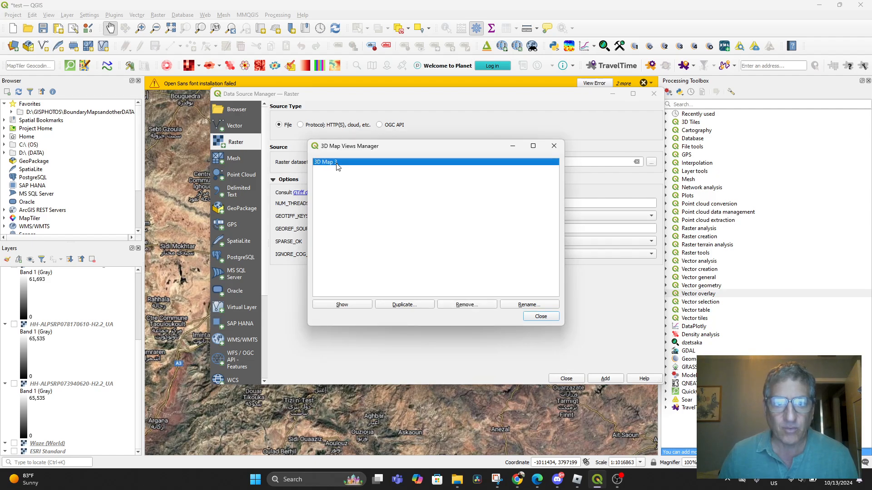
Step: Remove the 3D Map 3 view from the project, and close the 3D Map Views Manager and the Data Source Manager
left_click(465, 305)
left_click(442, 248)
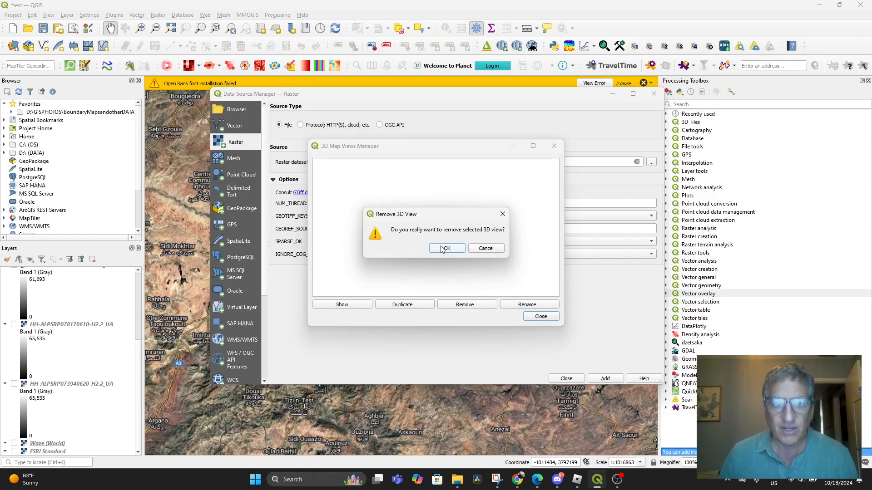
left_click(540, 317)
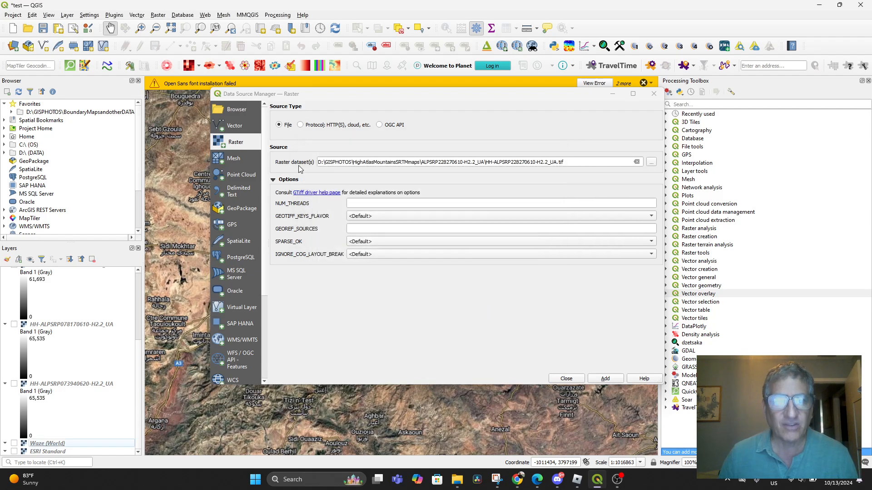
left_click(654, 95)
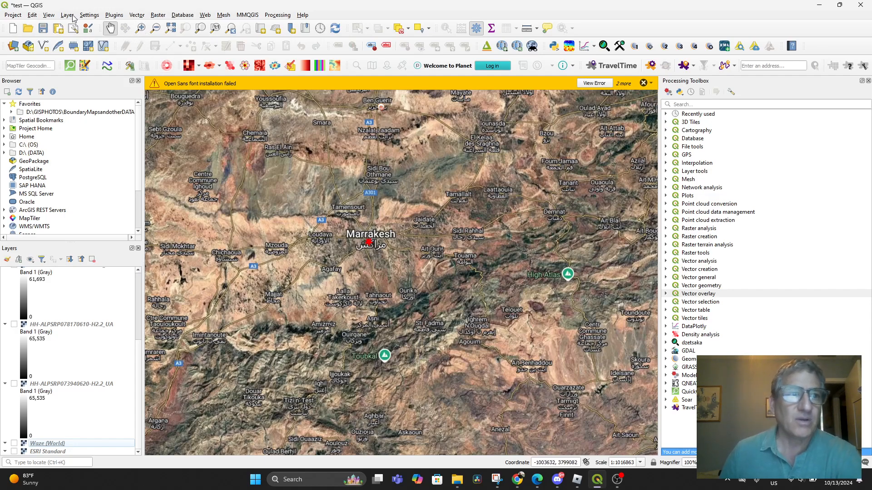
Step: Open the Qgis2threejs Exporter with preview to check whether the scene renders, and close it again
left_click(68, 15)
mouse_move(79, 18)
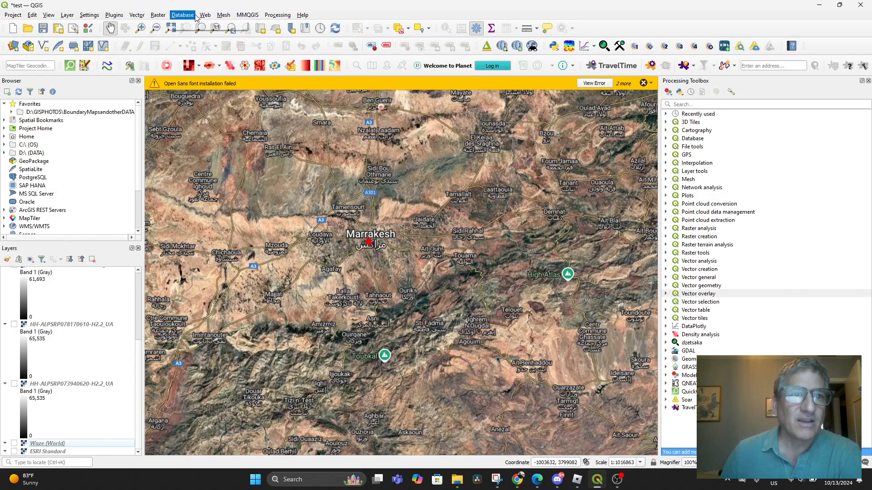
mouse_move(223, 15)
mouse_move(164, 15)
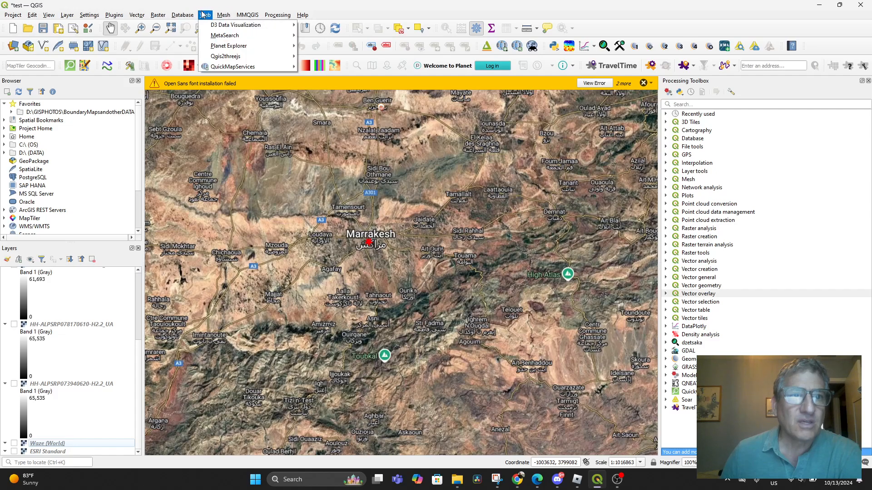
mouse_move(241, 58)
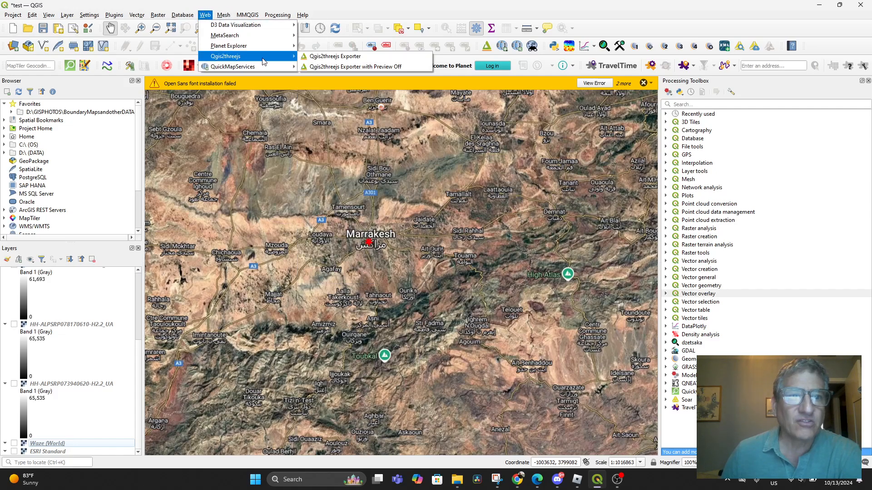
left_click(315, 55)
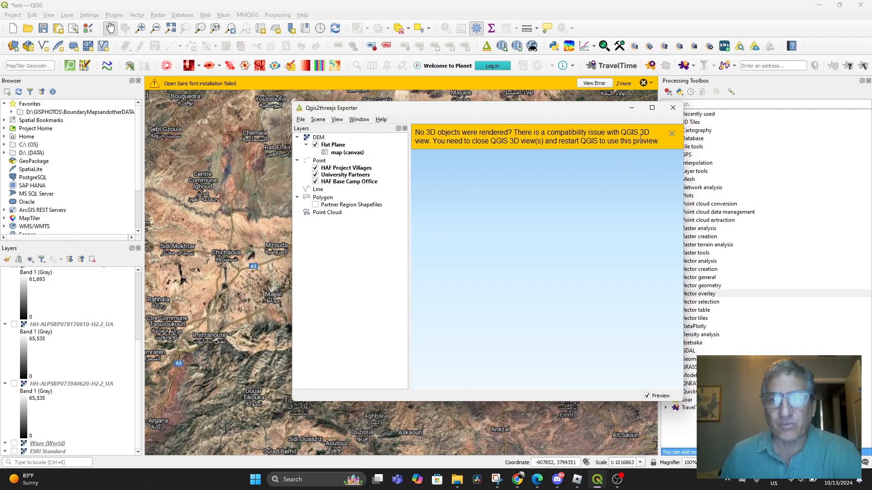
left_click(674, 109)
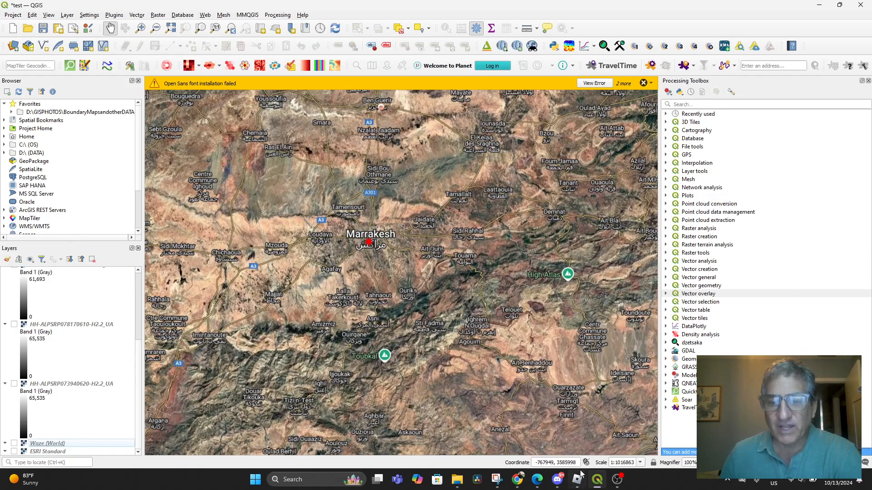
Step: Save the test project and exit QGIS
left_click(49, 15)
mouse_move(54, 37)
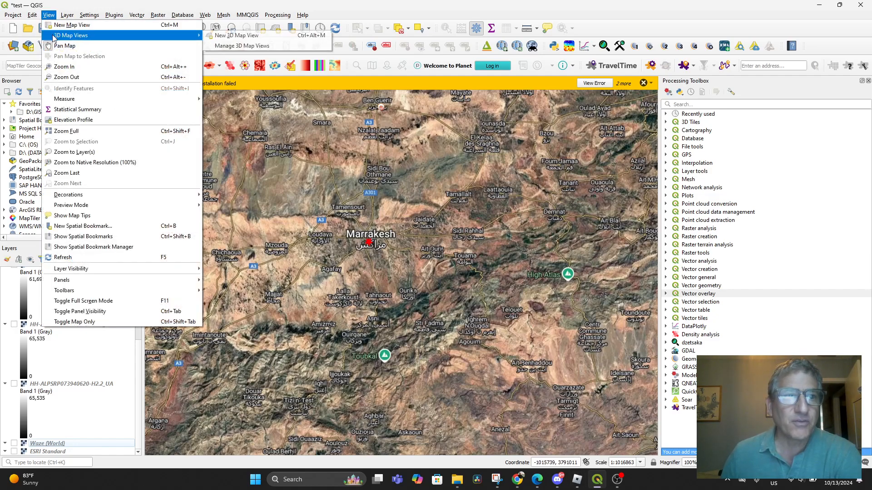
left_click(67, 6)
left_click(13, 15)
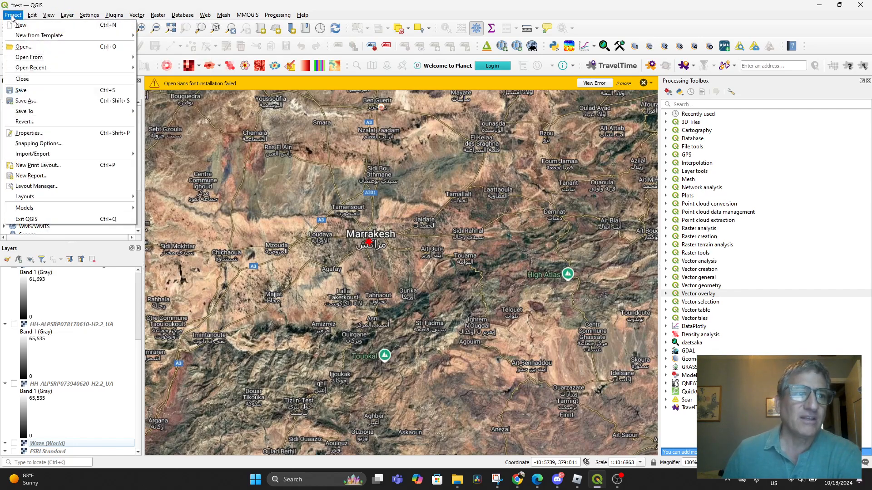
left_click(23, 90)
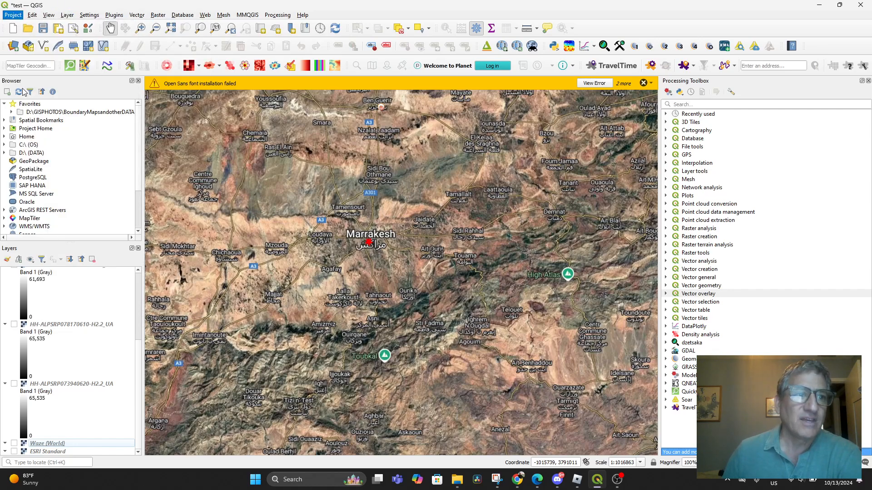
left_click(13, 15)
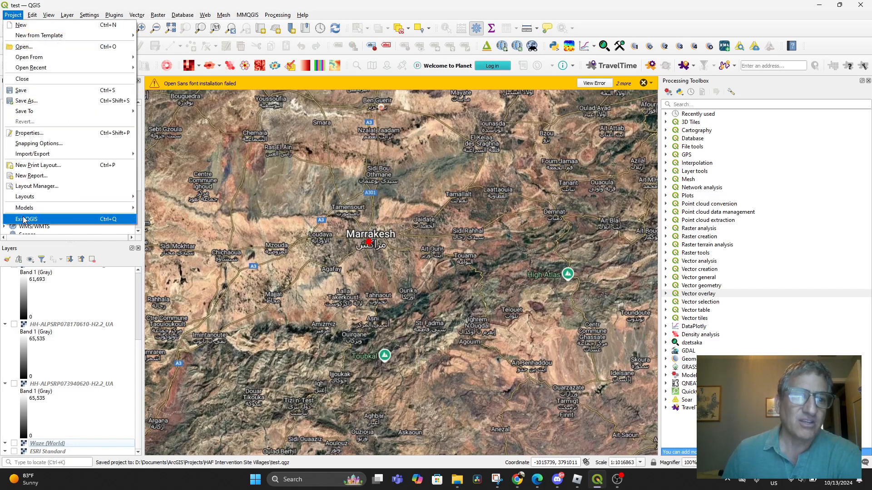
left_click(24, 220)
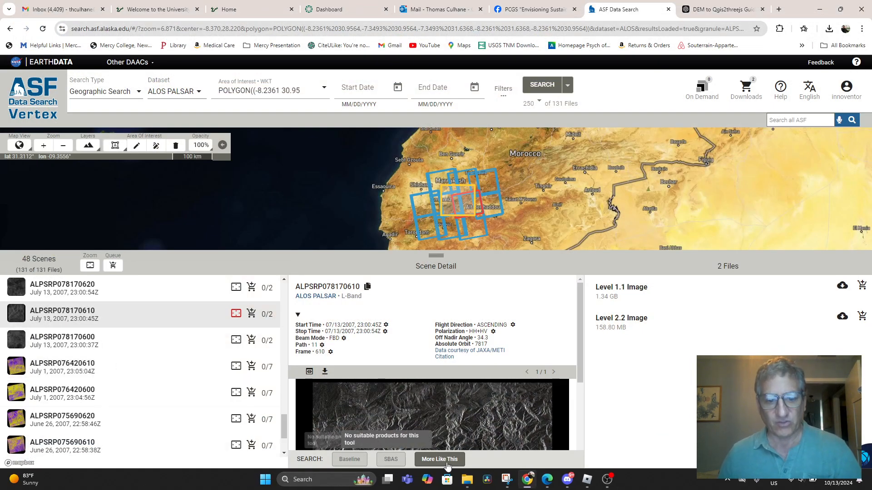
Step: Relaunch QGIS Desktop 3.34.11, dismiss the TravelTime notice, and reopen the recent project test
left_click(326, 481)
type("g")
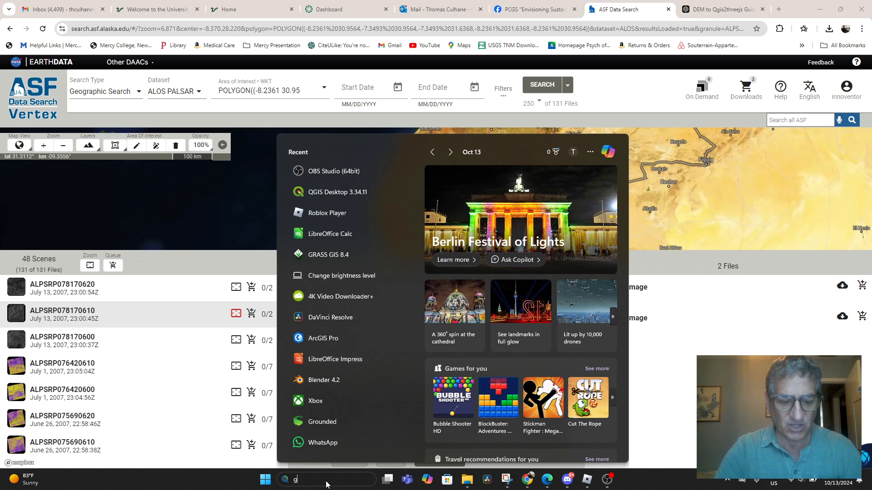
key("BackSpace")
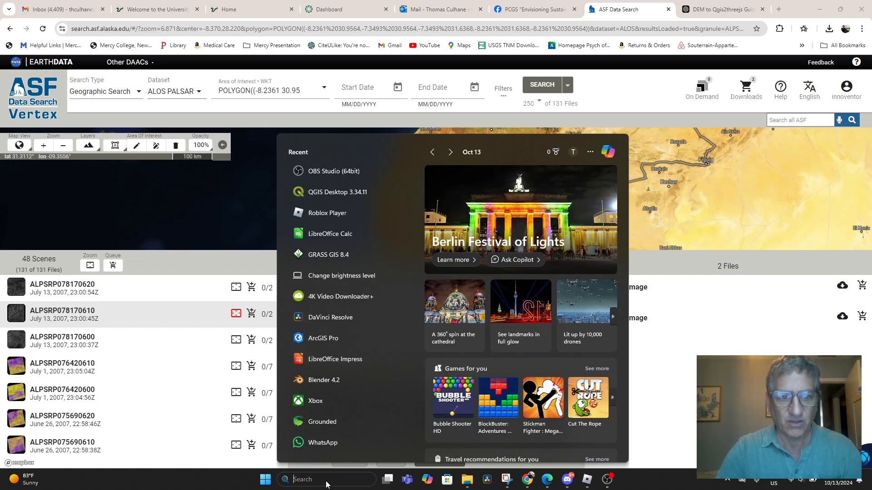
left_click(321, 194)
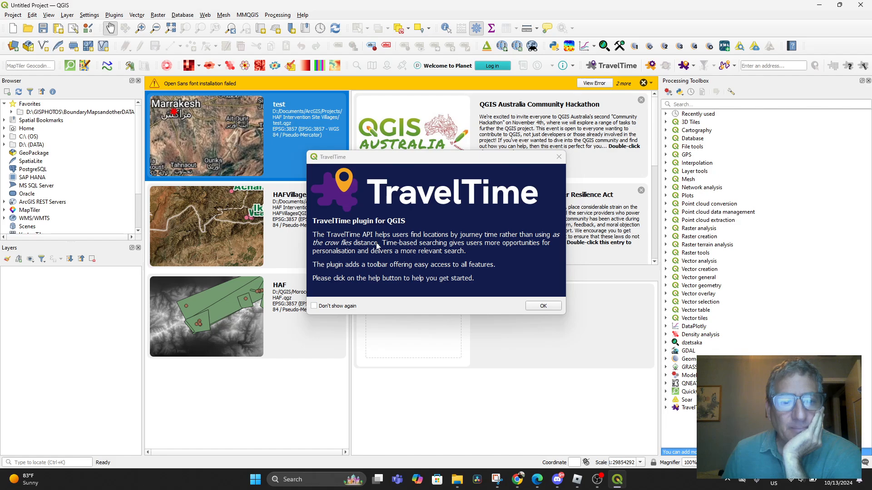
left_click(543, 306)
double_click(176, 116)
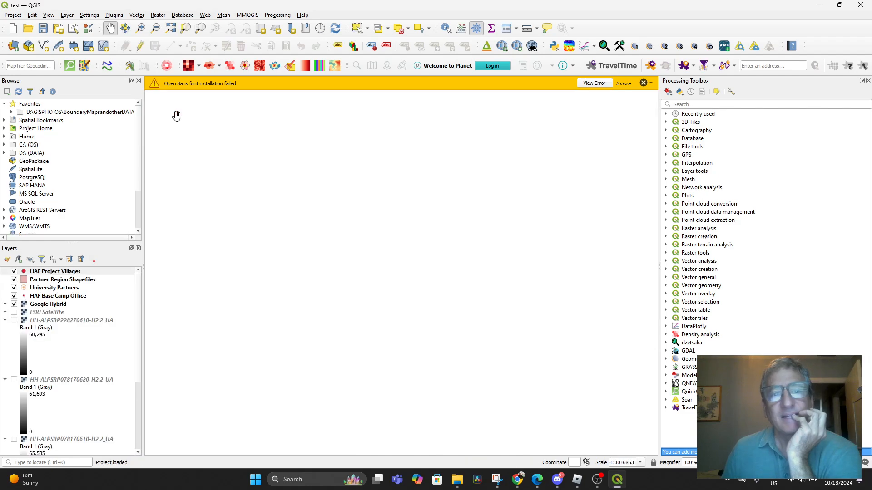
Step: Hide the Google Hybrid layer and make all four HH-ALPSRP raster layers visible
scroll(367, 263, "down", 1)
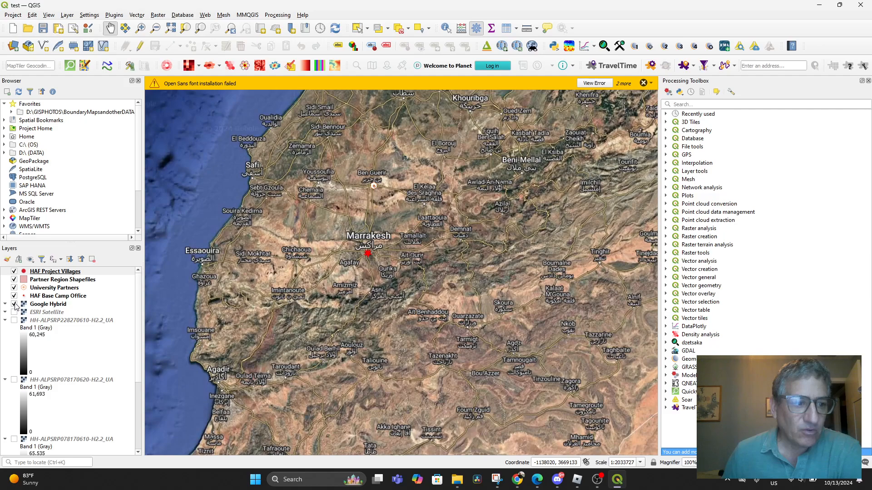
left_click(14, 305)
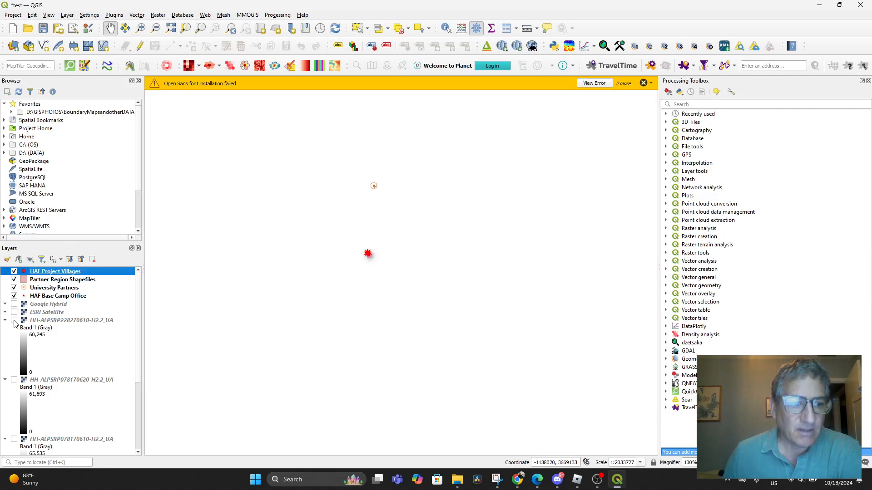
left_click(14, 321)
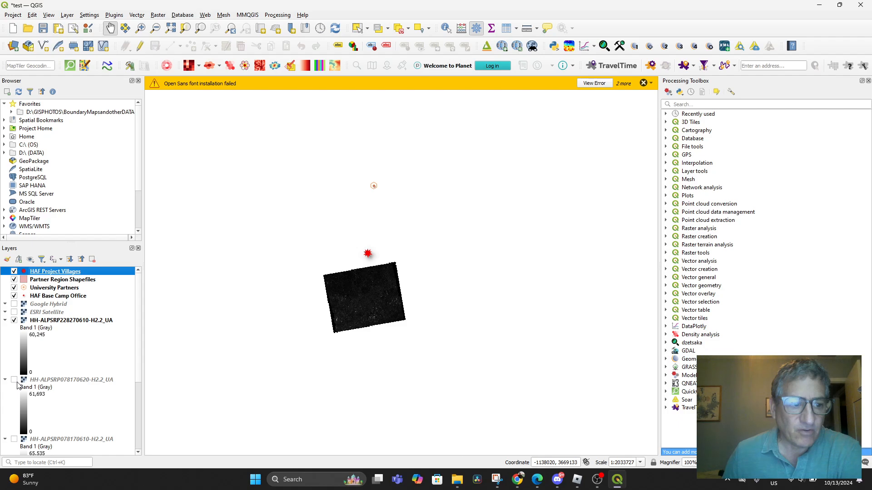
left_click(14, 380)
left_click(14, 439)
scroll(33, 414, "down", 3)
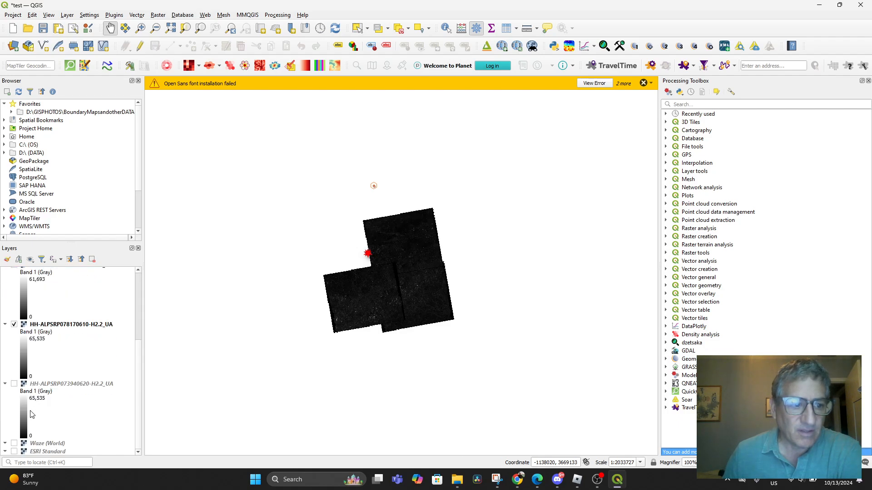
left_click(14, 384)
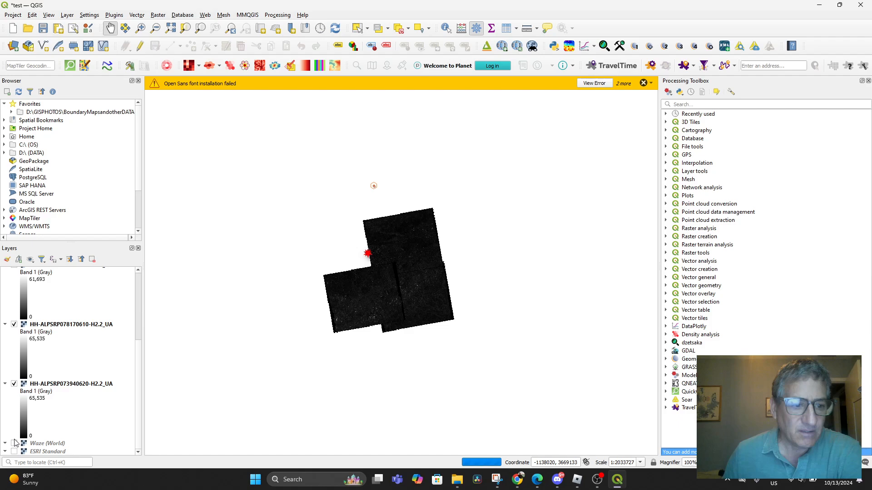
Step: Make the ESRI Satellite and Google Hybrid basemap layers visible above the rasters
scroll(50, 322, "up", 5)
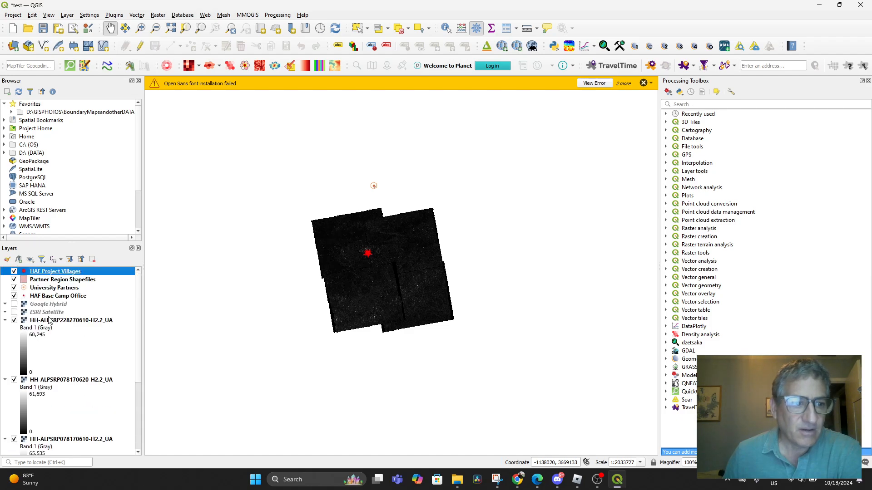
left_click(14, 313)
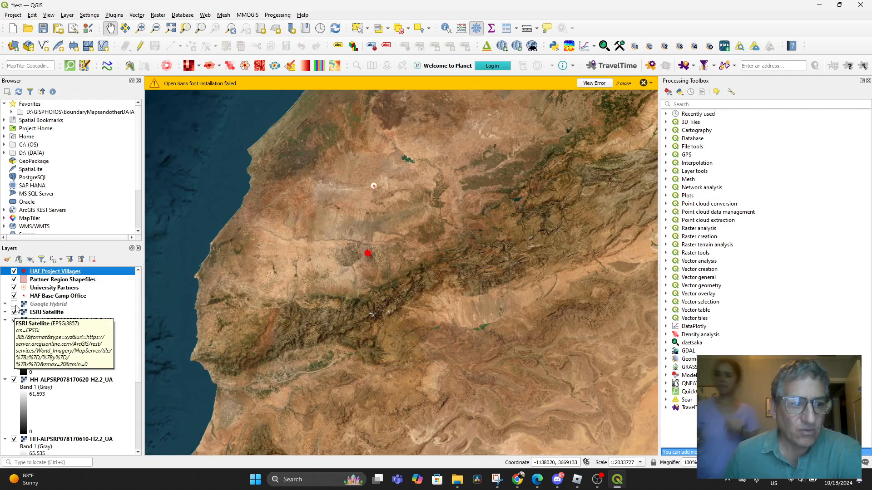
left_click(14, 304)
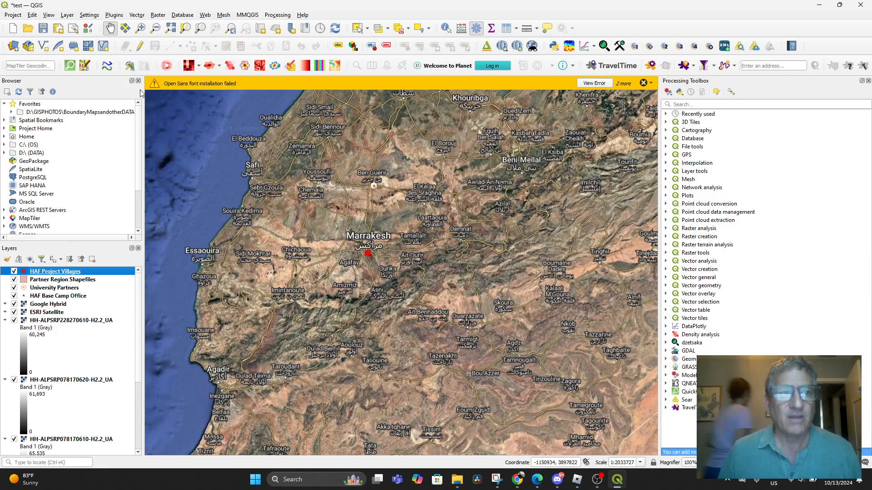
Step: Open the Qgis2threejs Exporter, zoom in on the 3D preview of the map, and maximise the exporter window
left_click(48, 15)
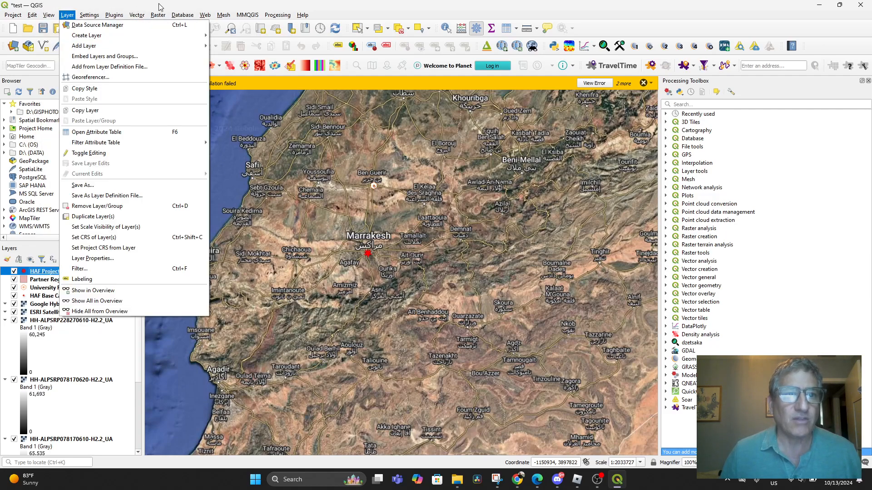
mouse_move(260, 16)
left_click(422, 9)
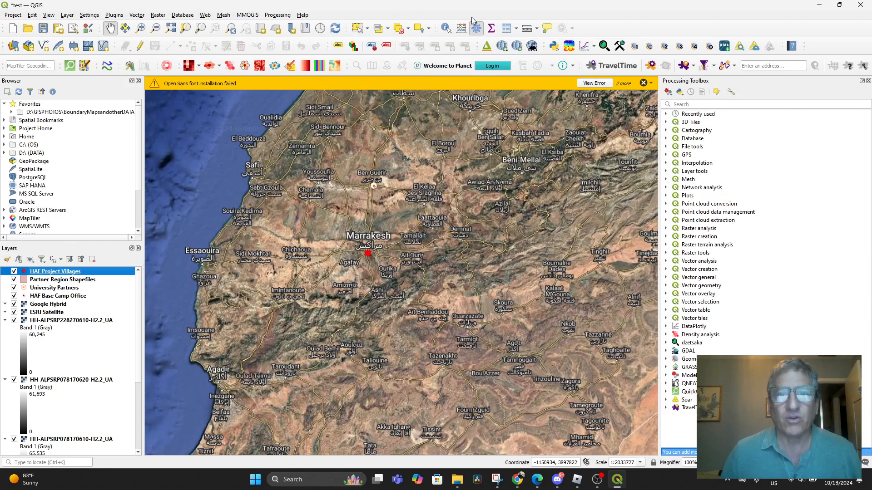
left_click(486, 47)
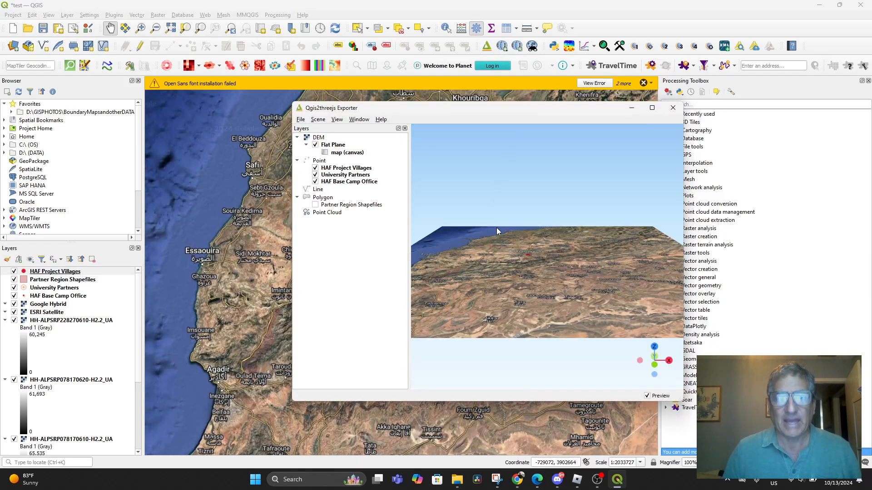
scroll(546, 256, "up", 3)
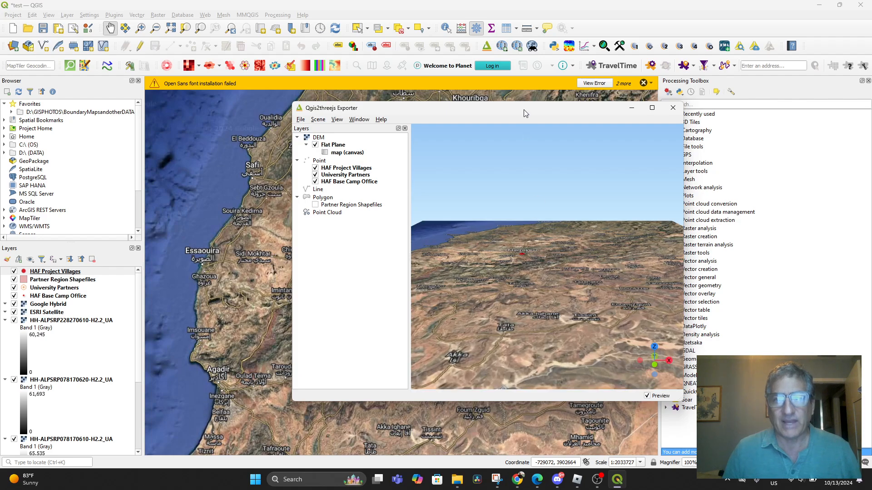
left_click_drag(524, 113, 404, 107)
left_click(533, 102)
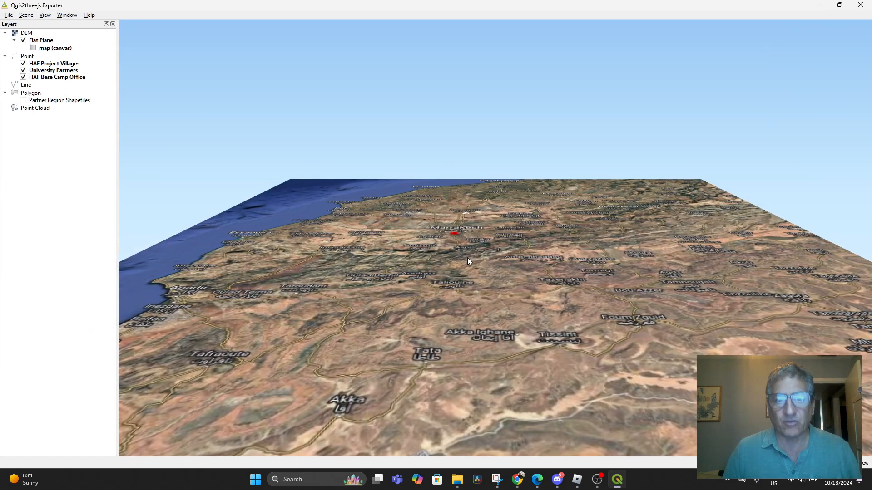
Step: Look over the 3D terrain scene around Marrakesh and close the Qgis2threejs Exporter window
scroll(467, 258, "up", 3)
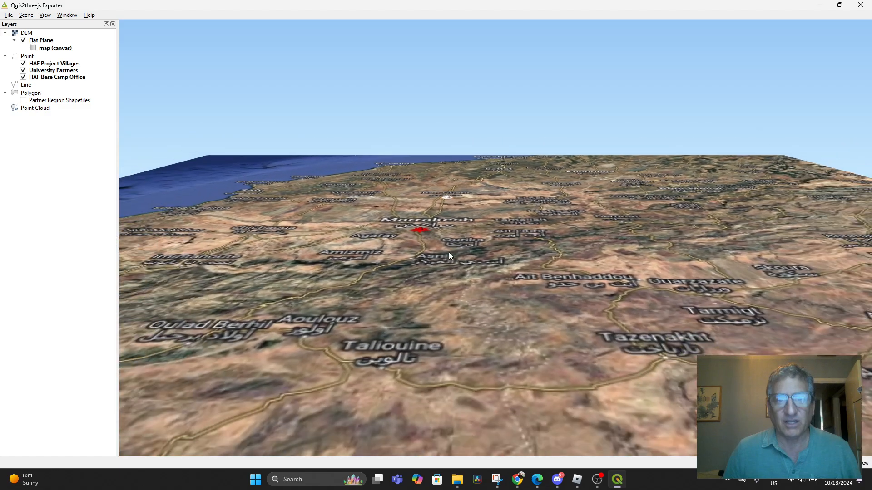
scroll(445, 257, "down", 5)
left_click_drag(418, 234, 421, 268)
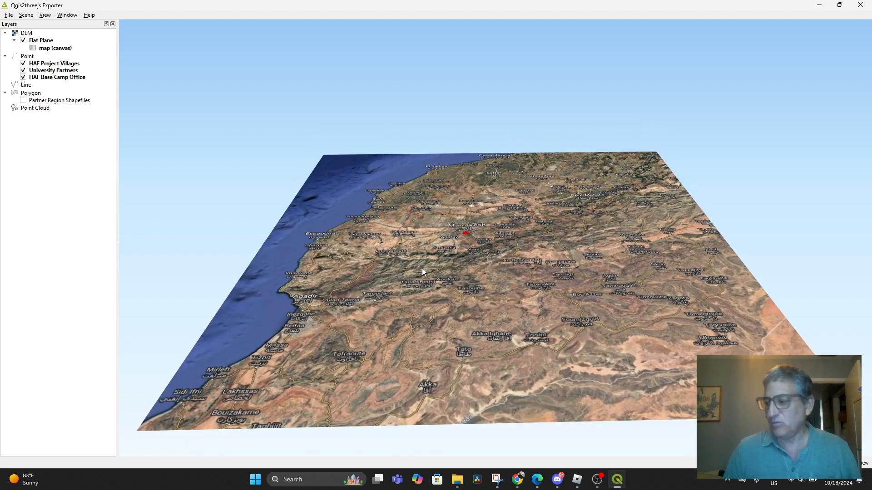
scroll(445, 229, "up", 2)
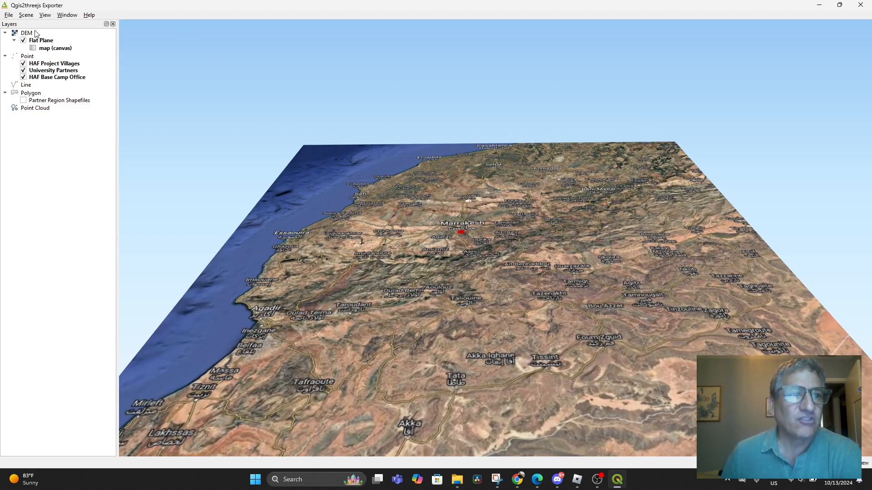
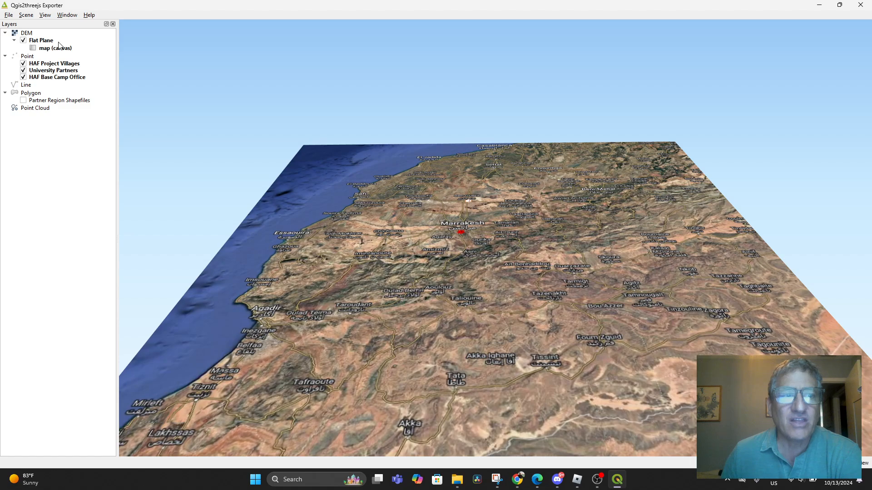
double_click(208, 10)
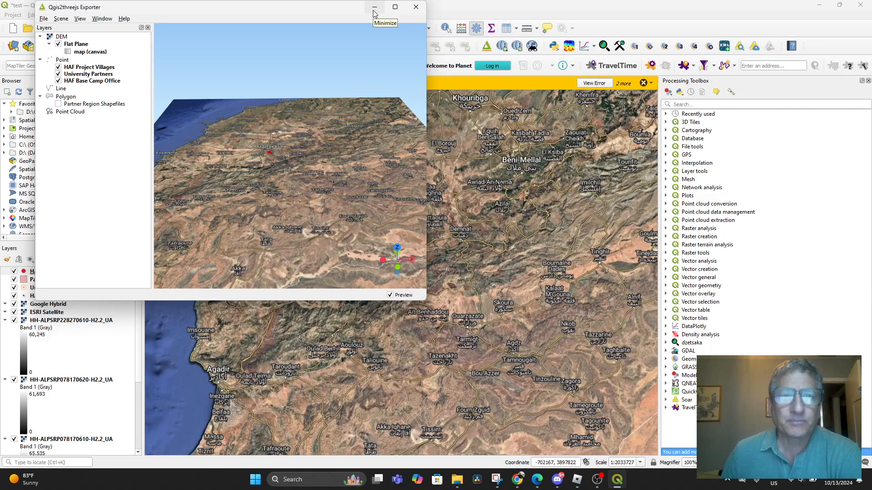
left_click(411, 9)
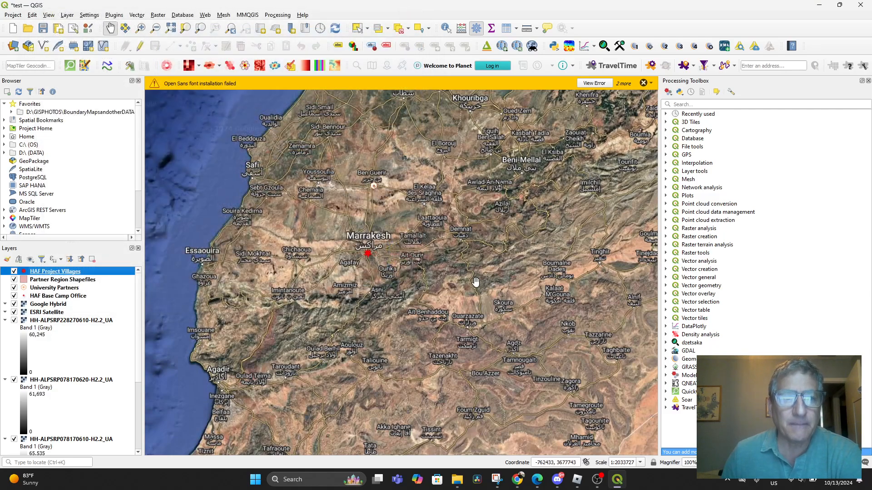
Step: Set up a Warp (Reproject) of the HH-ALPSRP228270610-H2.2_UA raster with source CRS EPSG:3857 - WGS 84 / Pseudo-Mercator
right_click(59, 322)
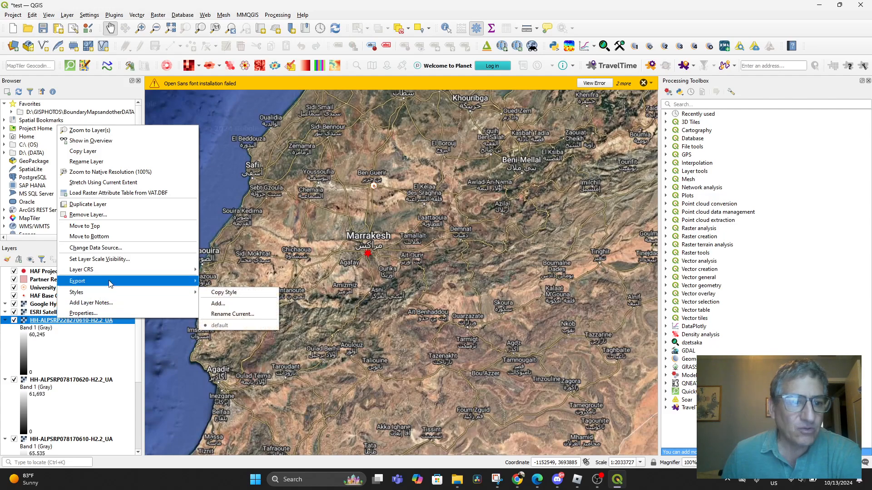
left_click(59, 324)
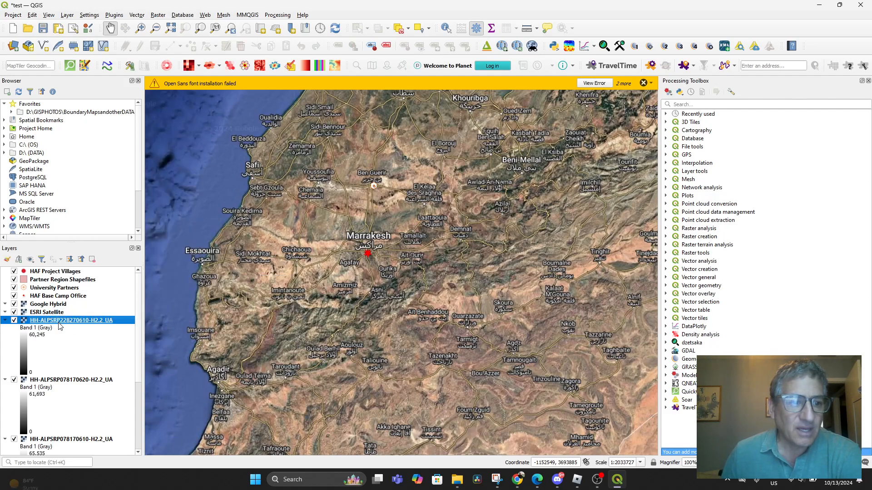
left_click(167, 17)
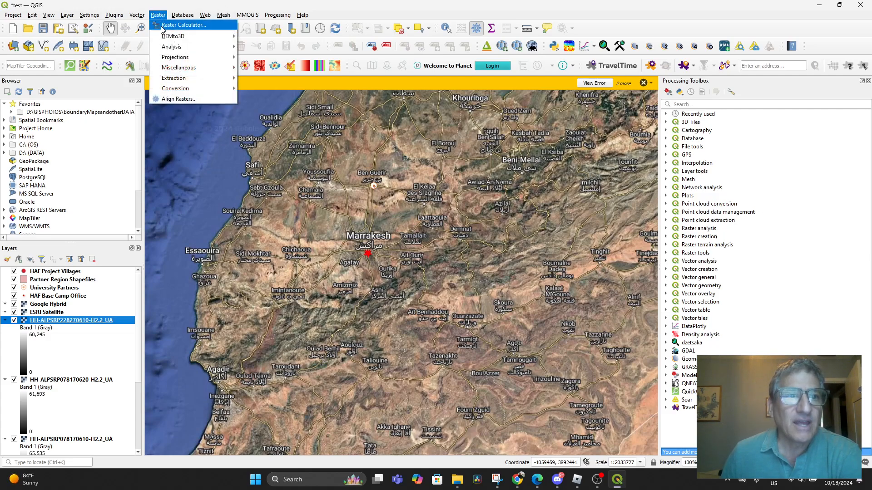
mouse_move(182, 57)
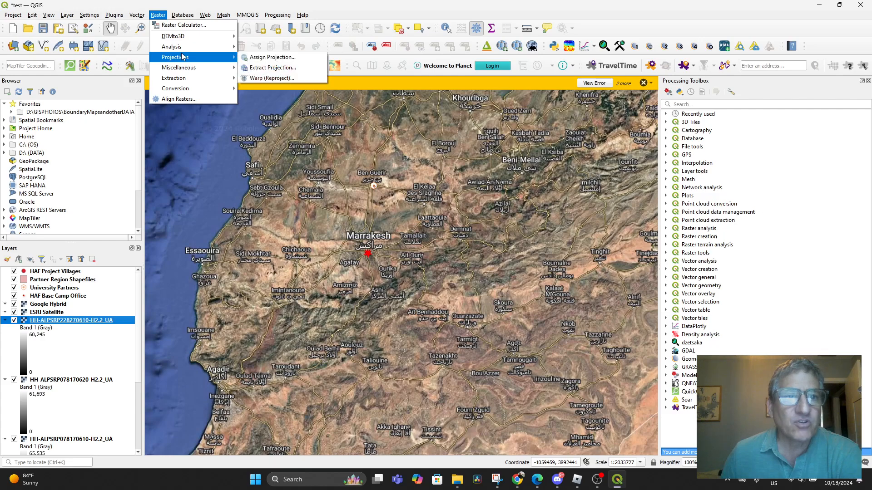
left_click(272, 78)
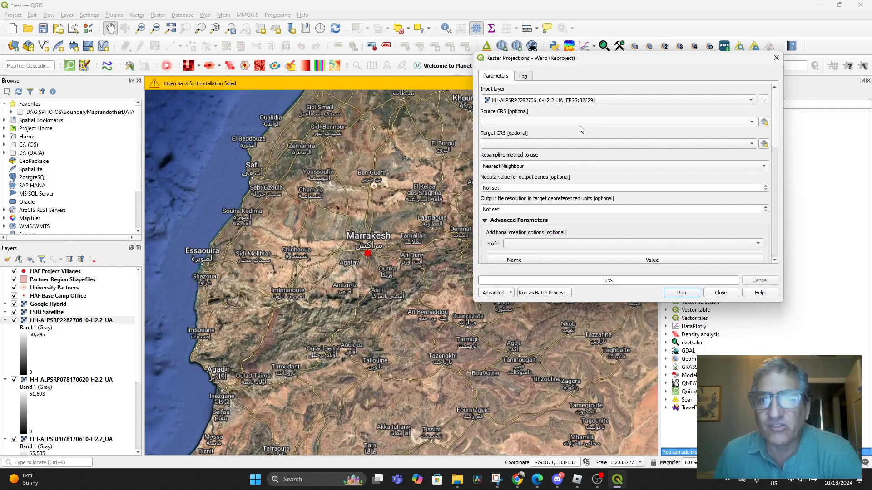
left_click(594, 122)
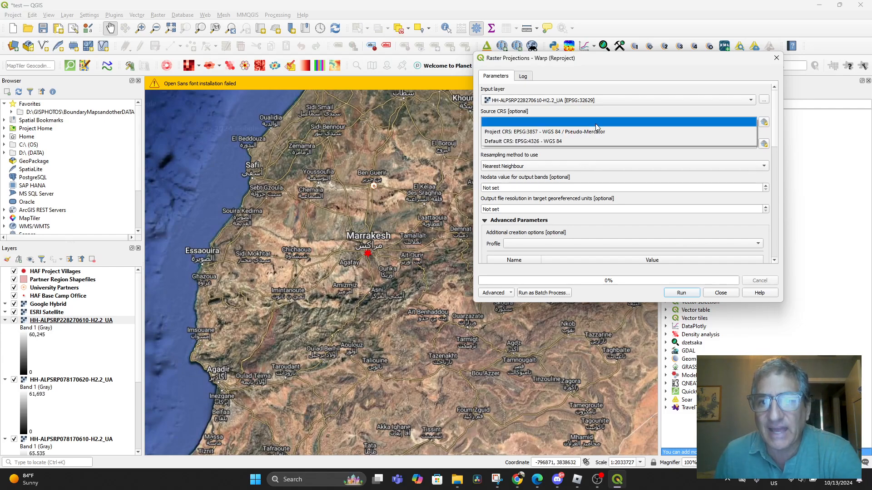
left_click(568, 131)
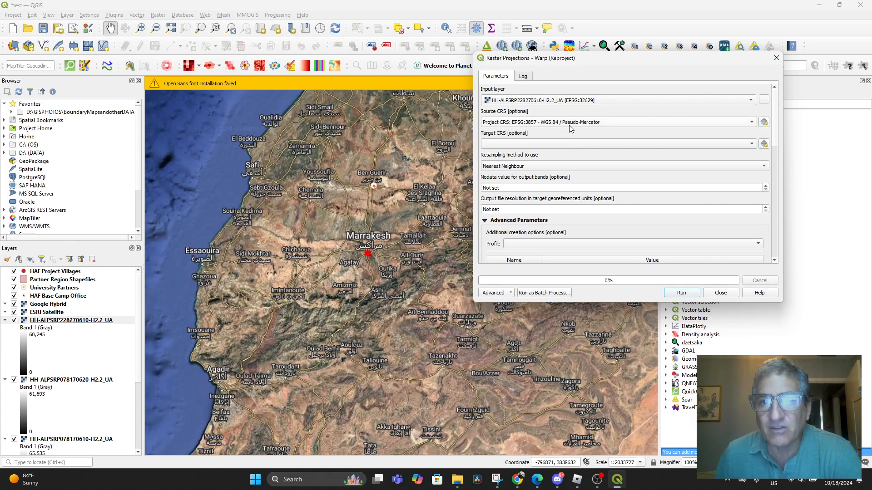
left_click(569, 124)
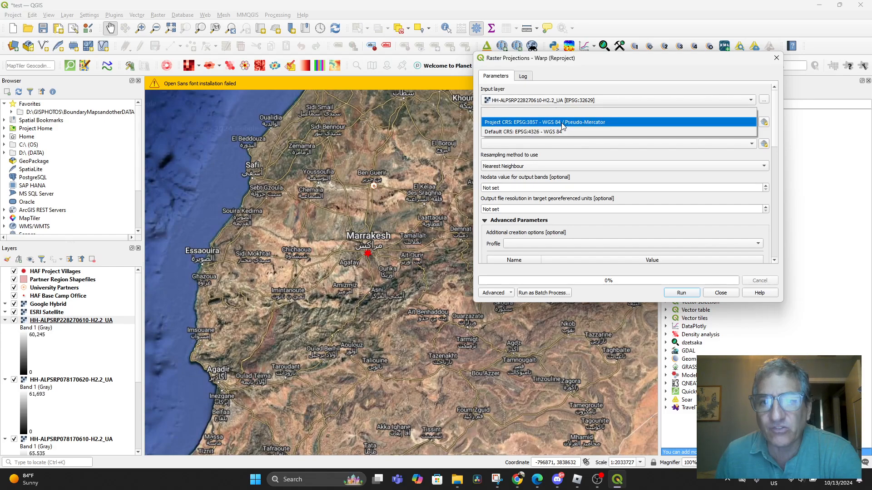
left_click(562, 123)
left_click(546, 144)
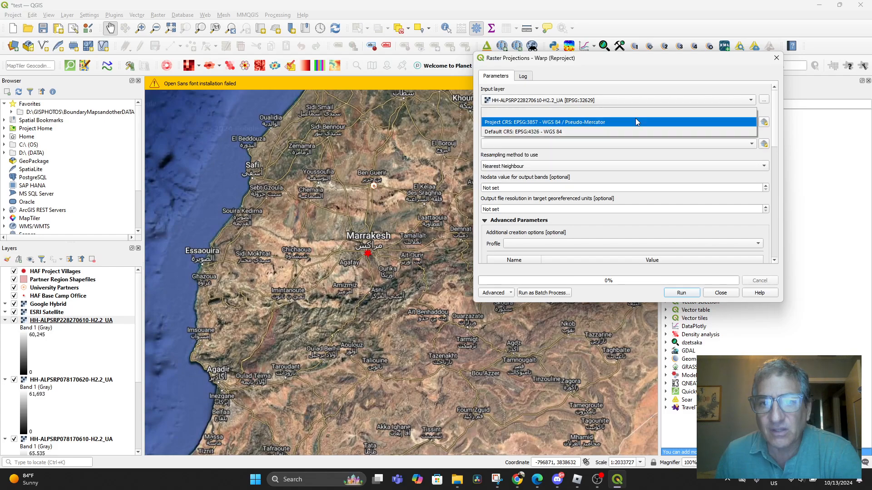
left_click(610, 82)
Step: Run the reprojection with the remaining options at their defaults, select the resulting layer and close the Warp dialog
scroll(579, 229, "down", 4)
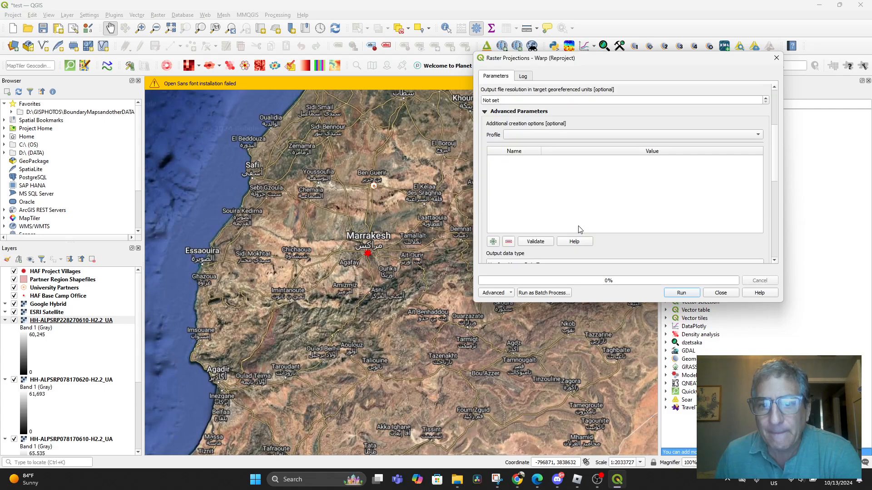
left_click(671, 293)
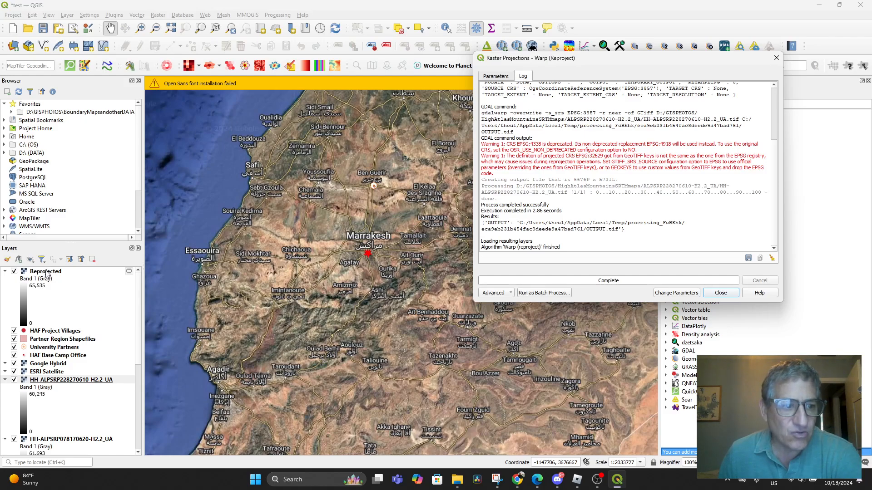
left_click(47, 272)
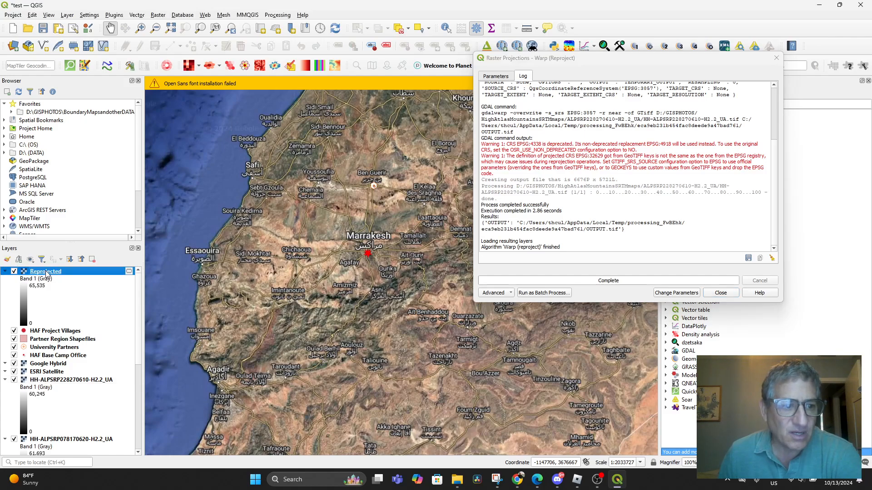
left_click(719, 293)
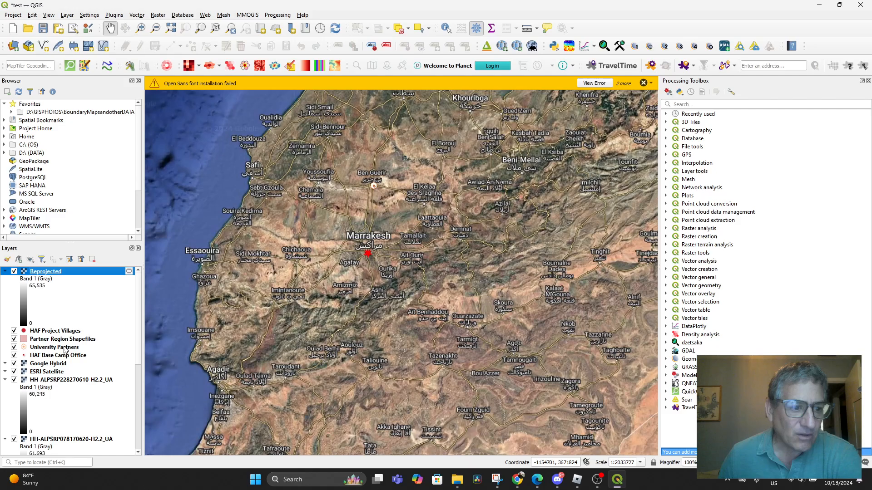
Step: Move the HH-ALPSRP228270610-H2.2_UA raster to the end of the layer list, below ESRI Standard
scroll(309, 268, "up", 3)
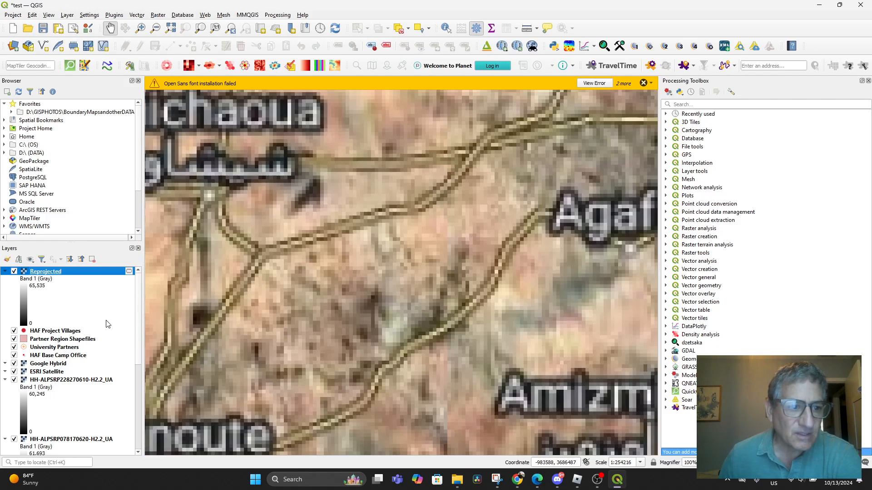
scroll(103, 318, "down", 3)
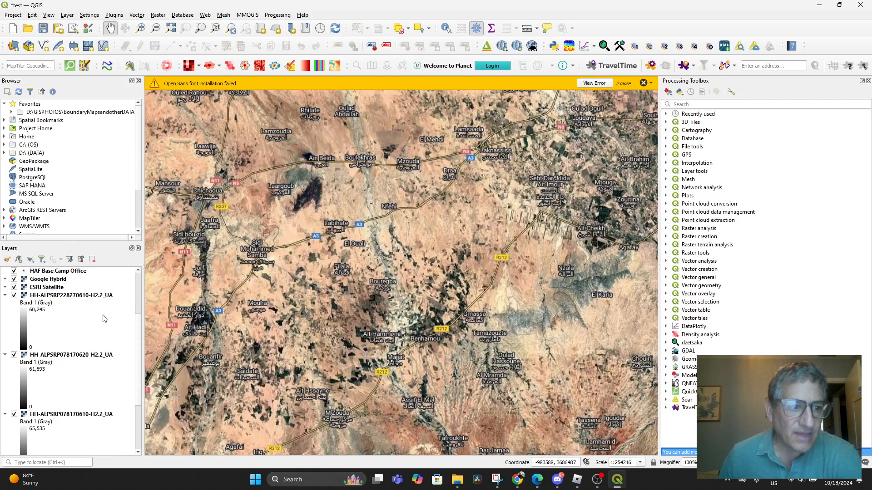
scroll(53, 350, "down", 3)
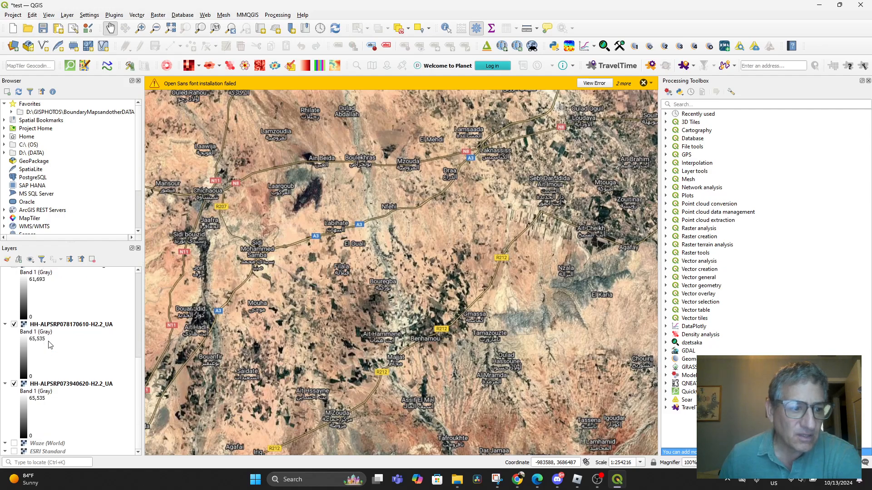
scroll(50, 343, "up", 6)
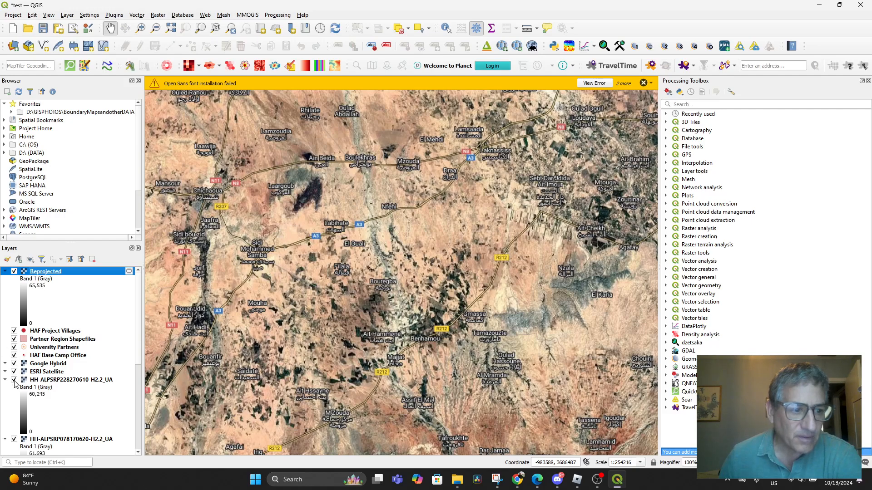
left_click(44, 380)
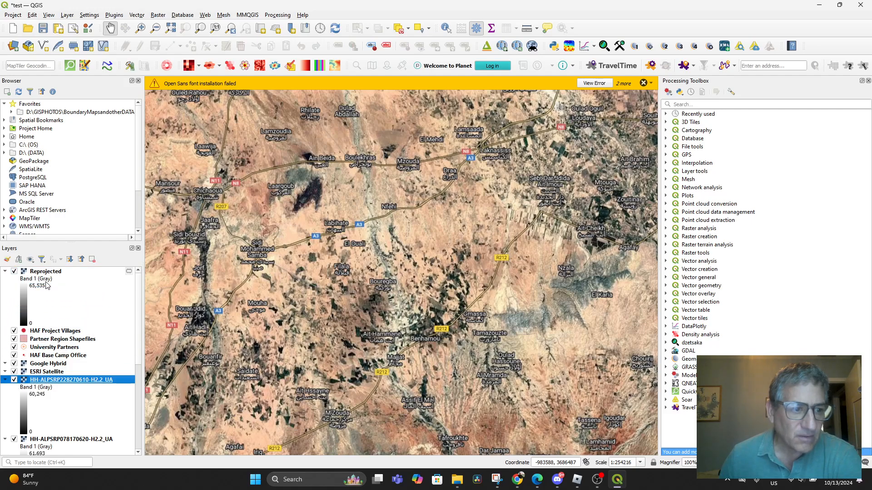
left_click_drag(47, 383, 16, 303)
Step: Examine the map around Marrakesh and the coast at several scales to check how the raster layers are displayed
scroll(246, 275, "down", 5)
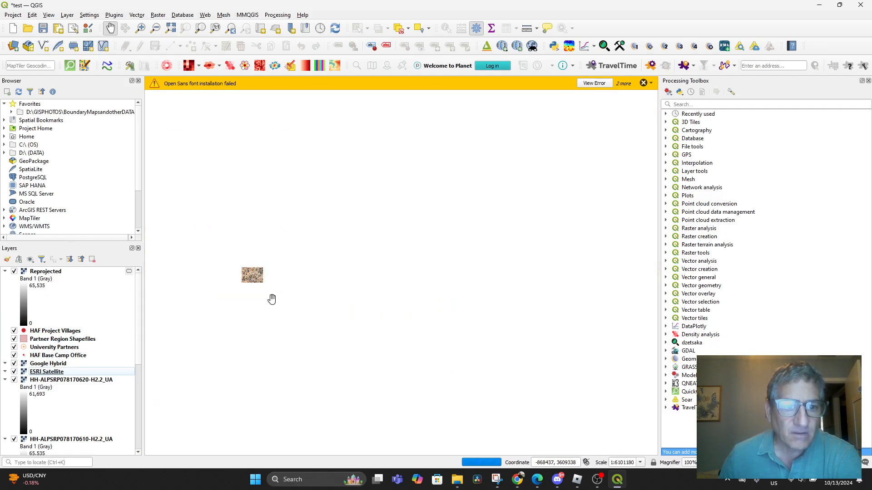
scroll(263, 285, "up", 3)
left_click_drag(263, 285, 421, 320)
scroll(354, 276, "up", 2)
scroll(354, 277, "up", 1)
scroll(354, 277, "down", 1)
scroll(353, 277, "up", 1)
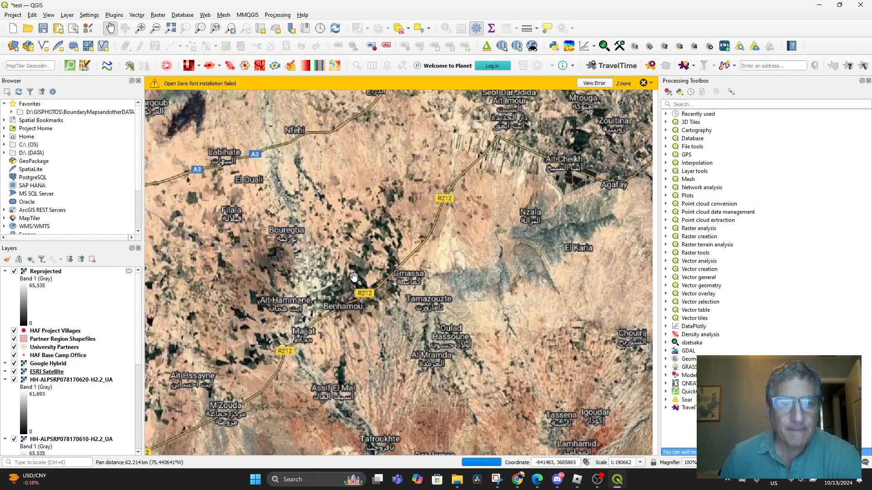
scroll(353, 276, "down", 2)
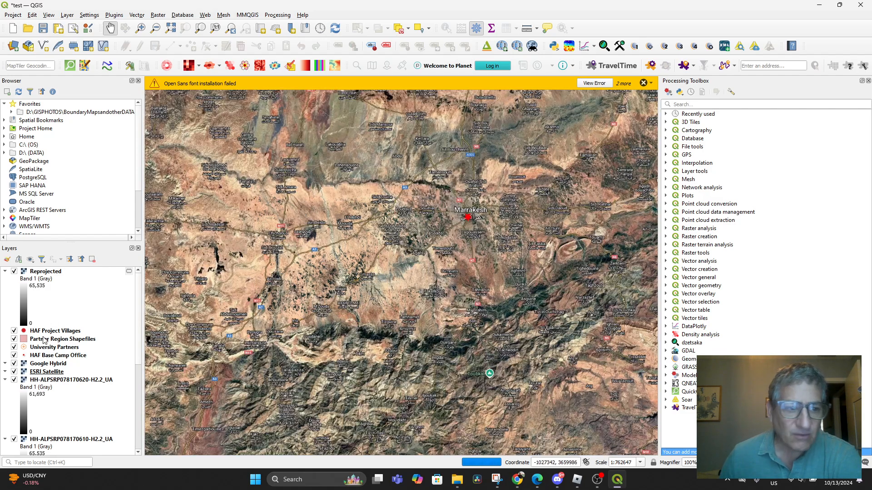
left_click_drag(375, 310, 382, 206)
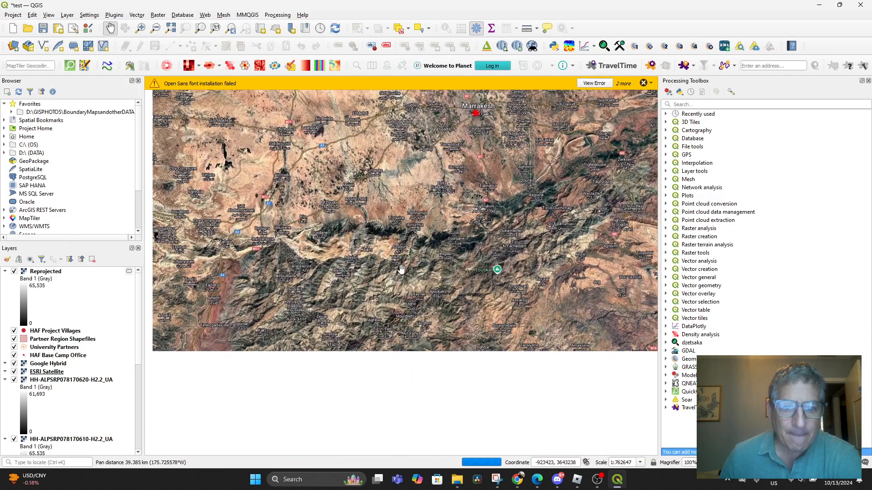
left_click_drag(371, 259, 353, 253)
scroll(363, 257, "down", 1)
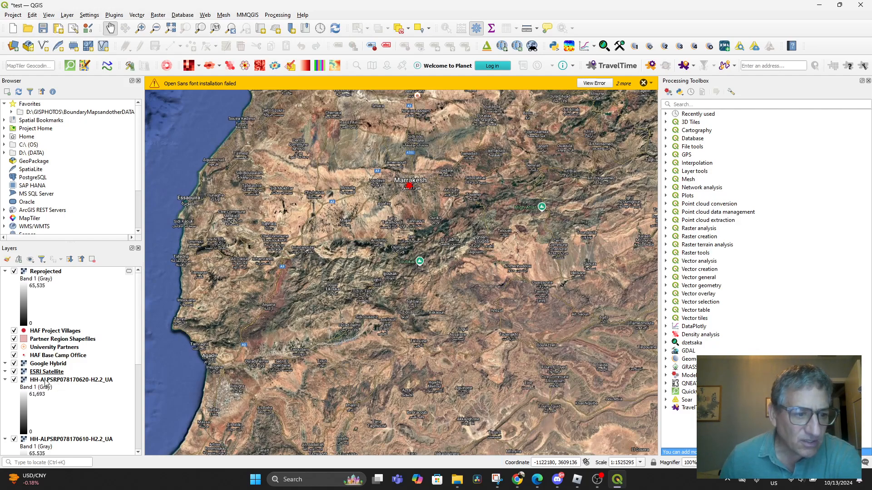
Step: Hide the Google Hybrid and ESRI Satellite basemaps and the four original HH-ALPSRP raster layers, keeping the Reprojected layer switched on
left_click(14, 363)
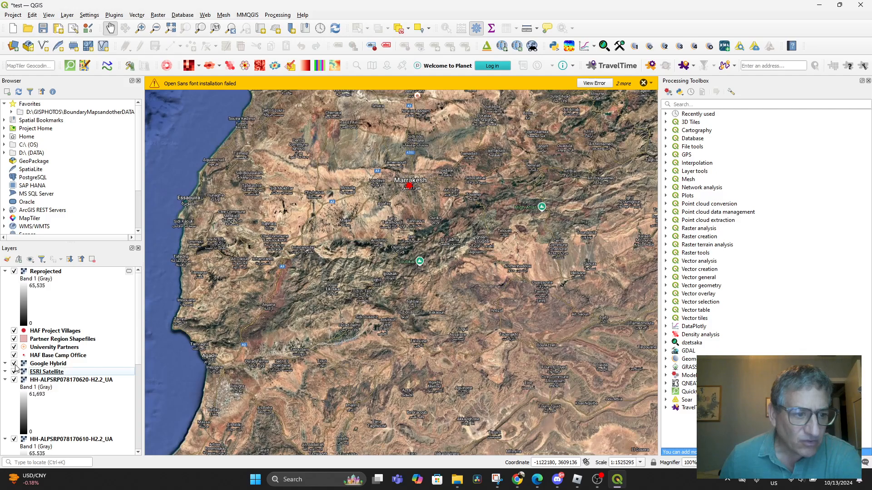
left_click(14, 372)
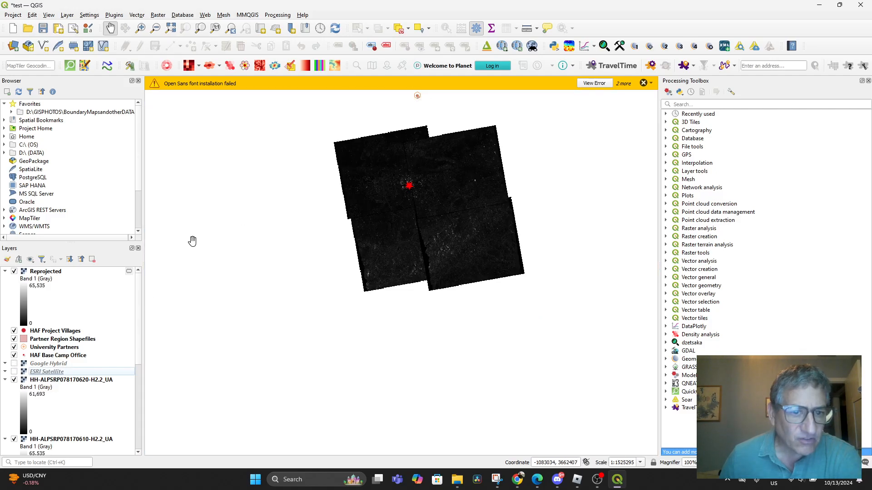
left_click(14, 380)
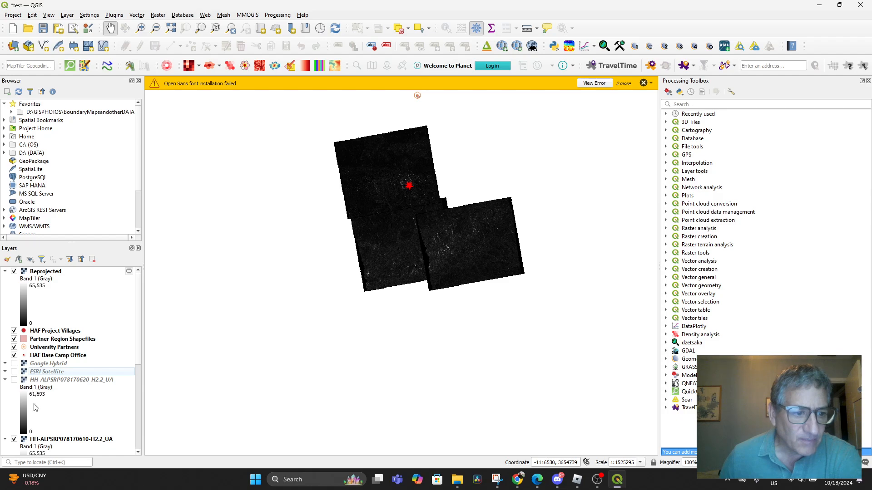
scroll(35, 408, "down", 3)
left_click(14, 414)
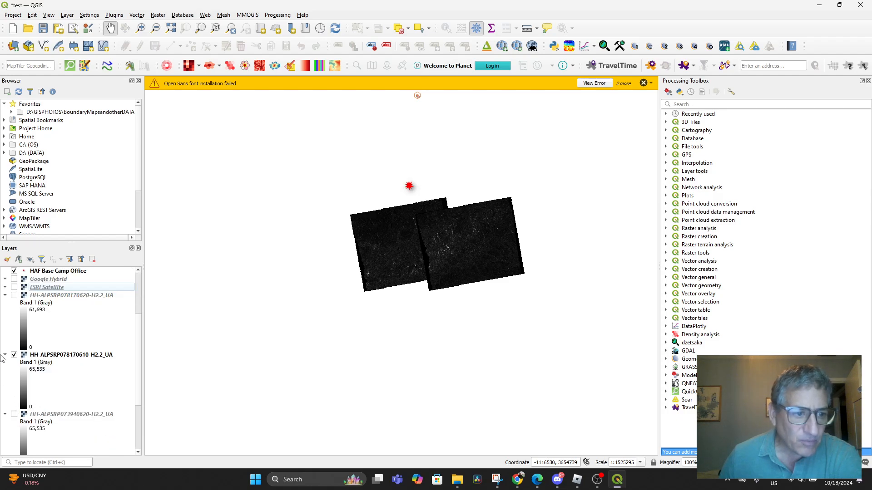
left_click(14, 358)
scroll(37, 360, "down", 3)
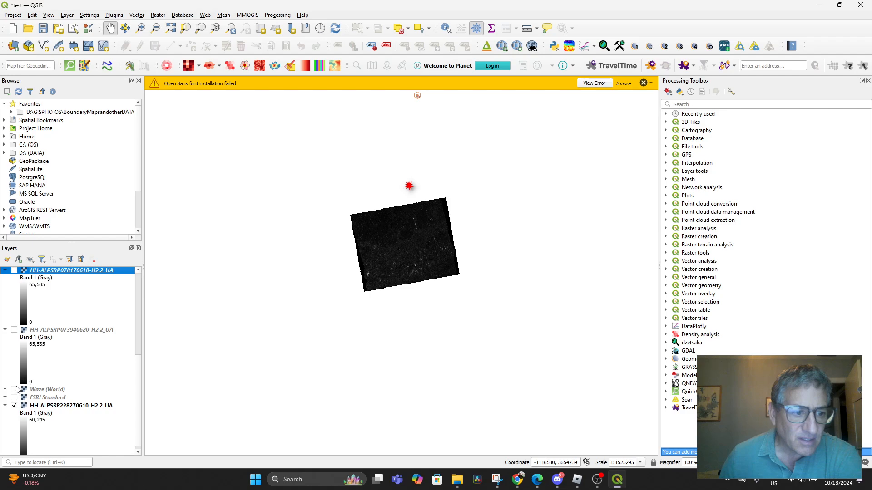
scroll(16, 393, "down", 1)
left_click(14, 400)
scroll(20, 386, "up", 5)
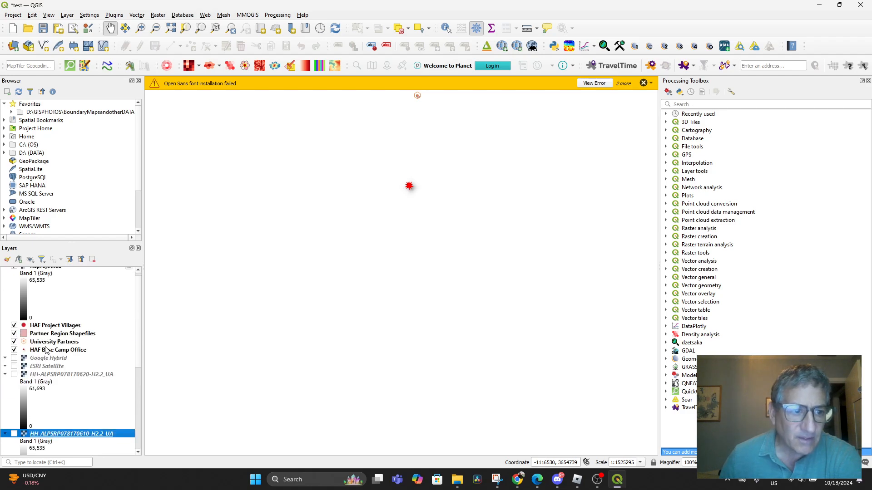
Step: Toggle the Reprojected layer's visibility to check its display, and remove the layer from the project
left_click(14, 271)
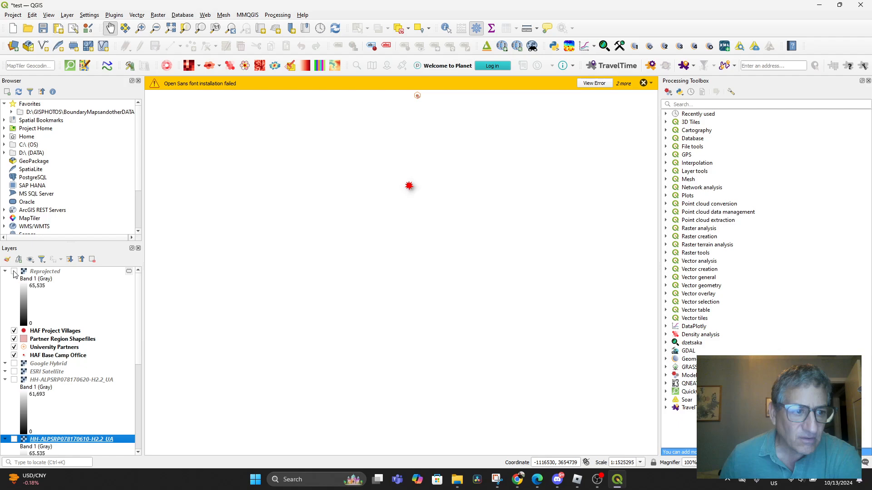
left_click(14, 272)
right_click(47, 276)
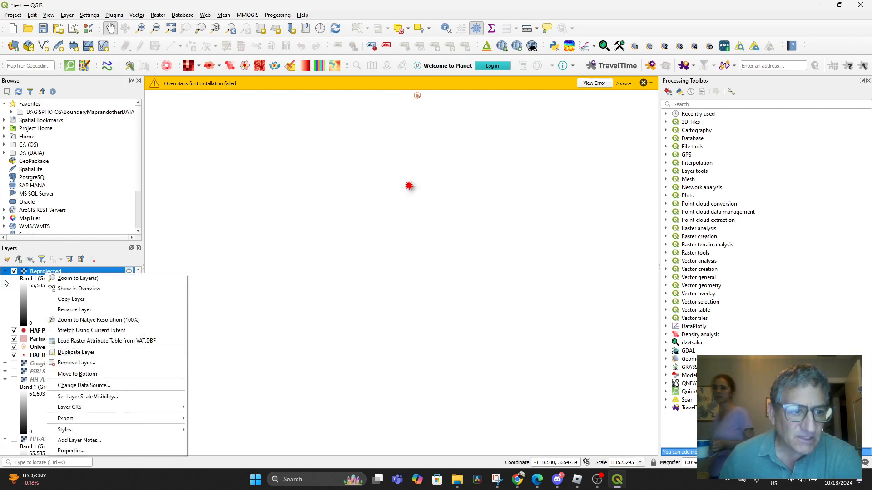
left_click(6, 294)
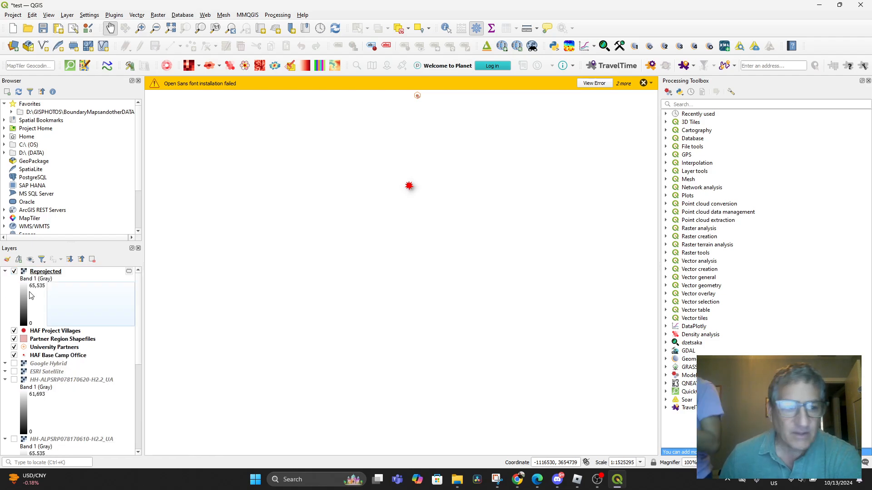
left_click(44, 273)
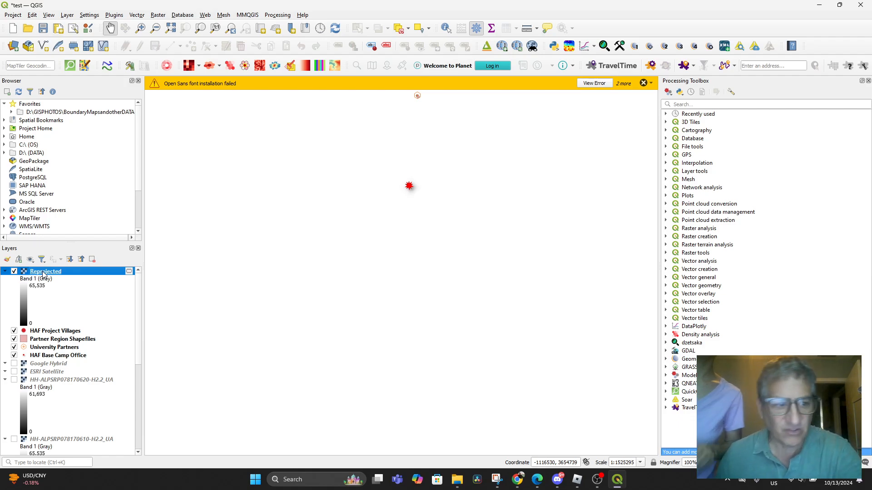
right_click(43, 273)
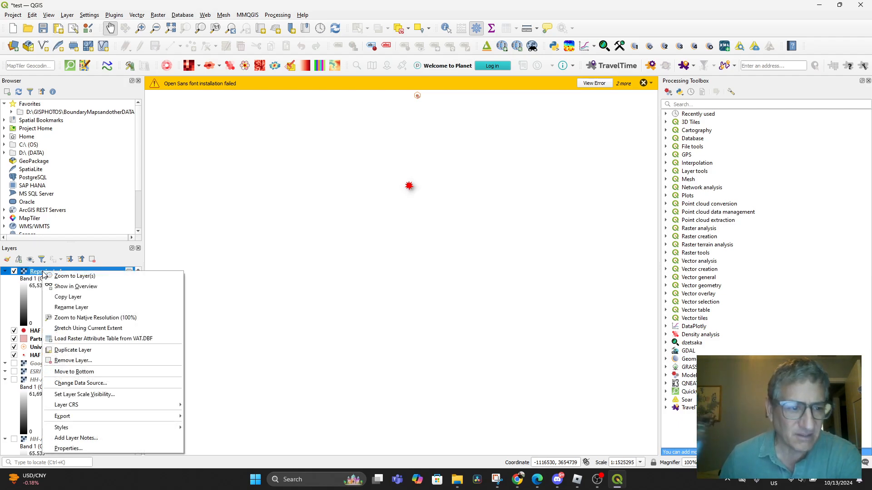
left_click(75, 360)
left_click(419, 250)
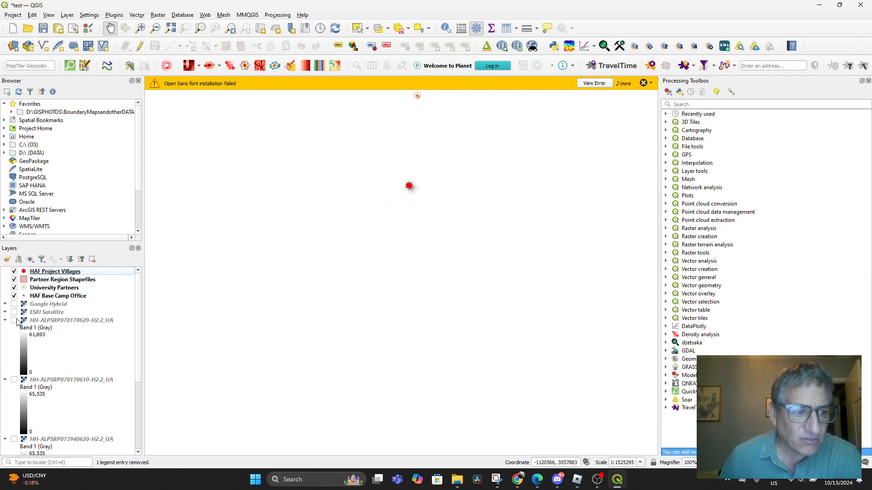
Step: Show and select the HH-ALPSRP078170610-H2.2_UA raster, keeping HH-ALPSRP078170620-H2.2_UA hidden after a brief check of its coverage
left_click(14, 321)
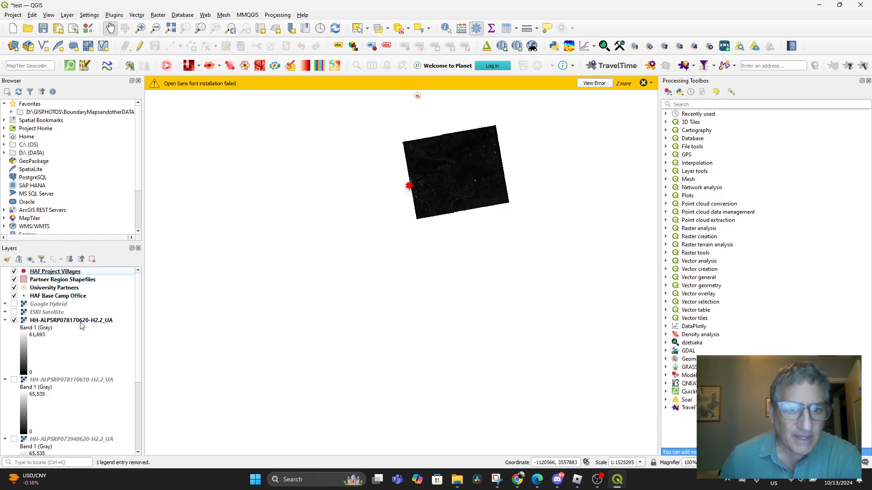
left_click(14, 322)
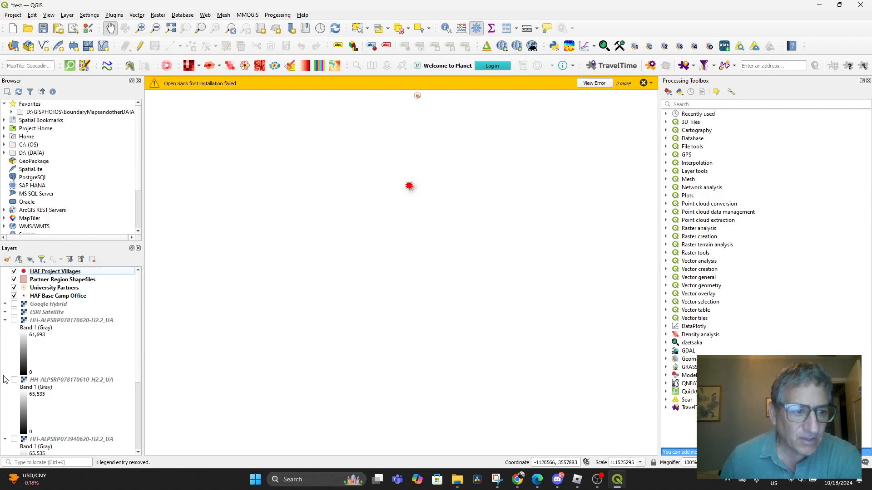
left_click(14, 381)
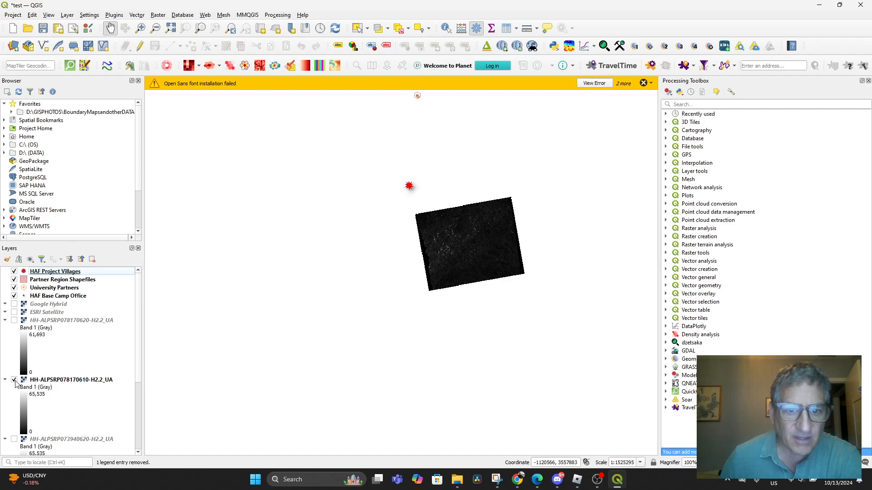
right_click(53, 381)
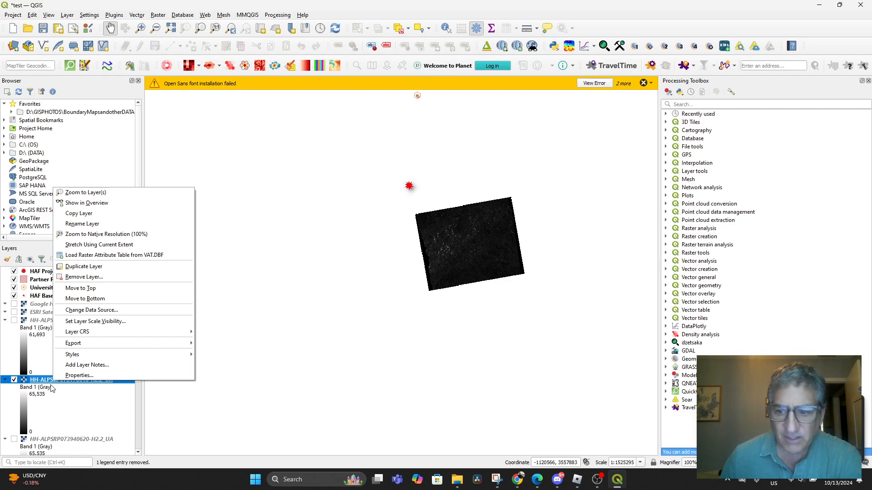
left_click(51, 388)
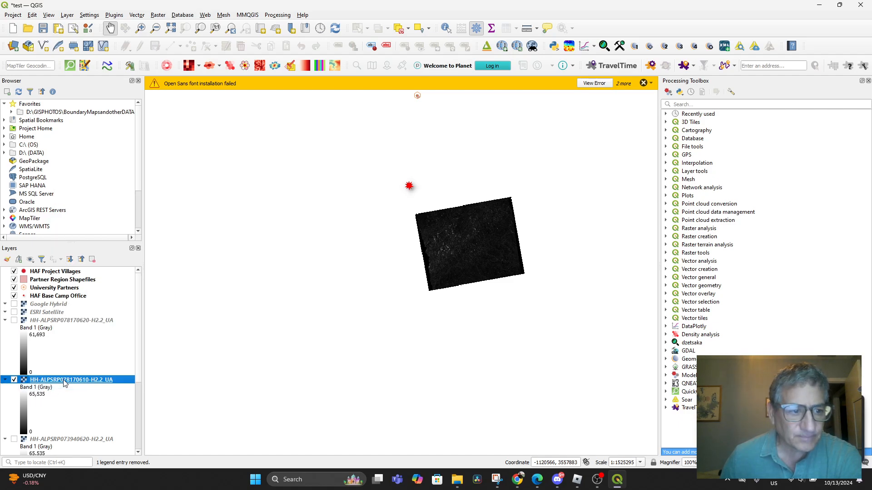
Step: Reproject the HH-ALPSRP078170610-H2.2_UA raster with Warp to the project CRS, EPSG:3857 - WGS 84 / Pseudo-Mercator
left_click(157, 15)
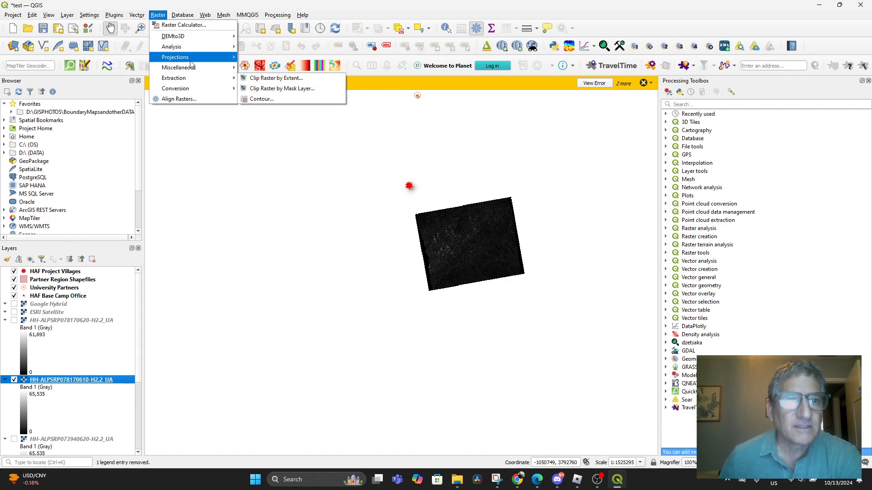
mouse_move(191, 64)
left_click(281, 78)
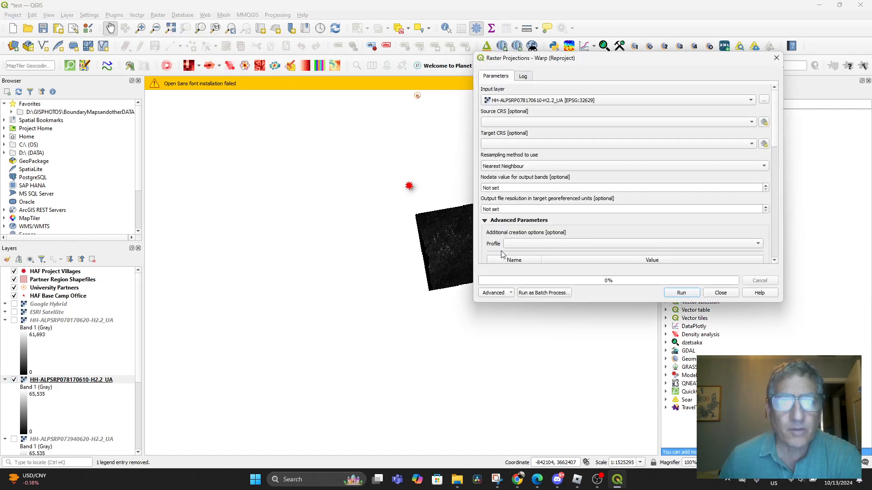
left_click(602, 104)
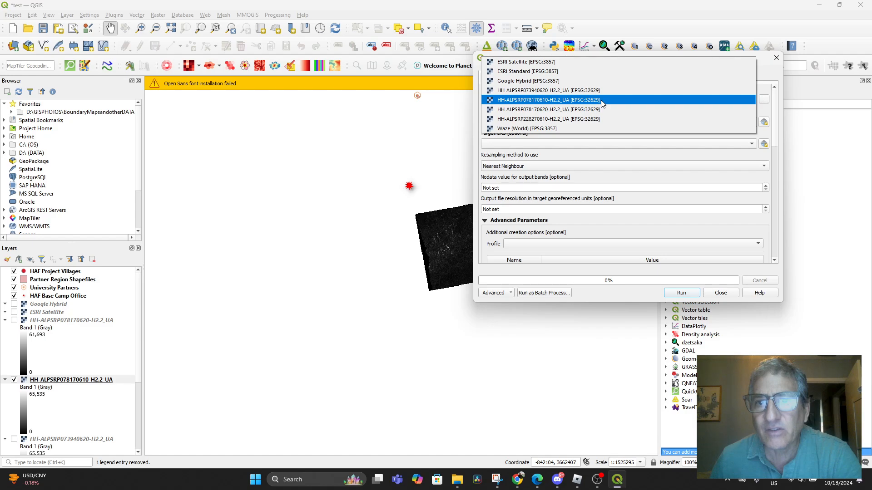
left_click(601, 100)
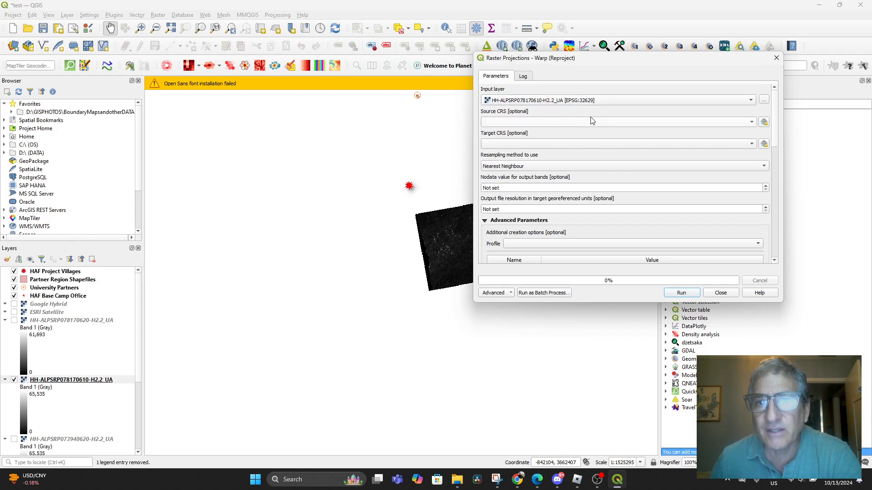
left_click(564, 144)
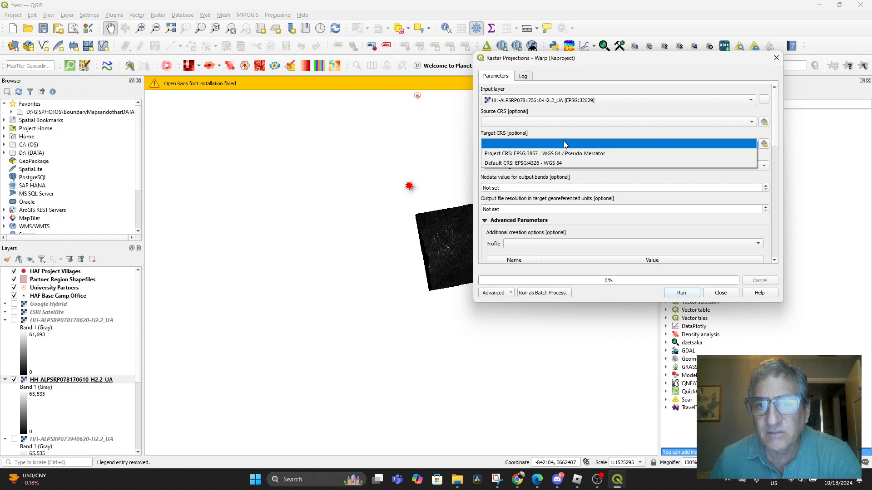
left_click(562, 153)
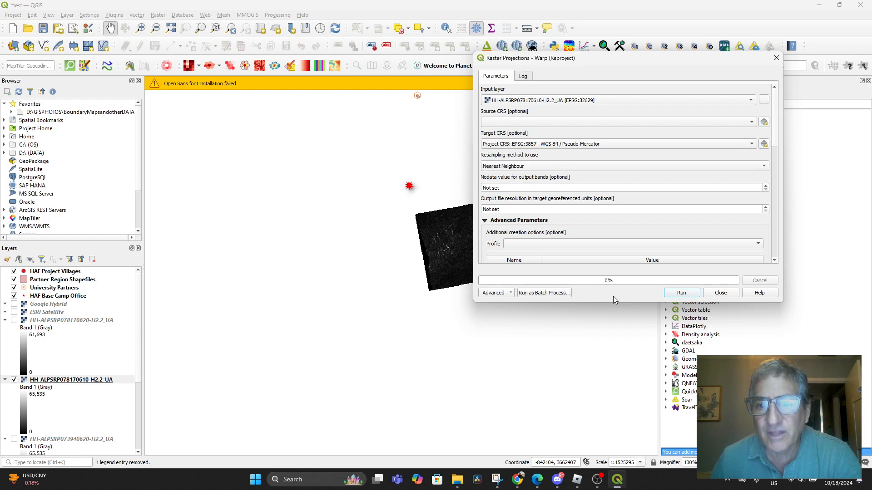
left_click(681, 293)
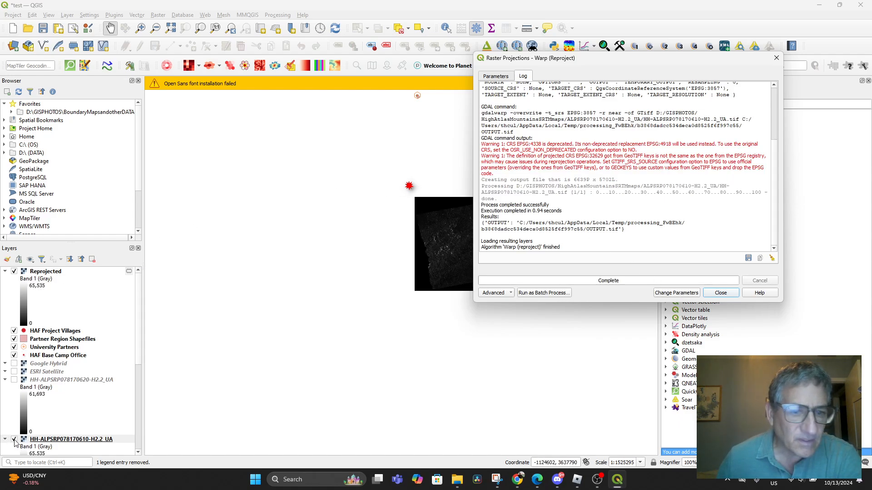
Step: Compare the original and reprojected rasters, hide HH-ALPSRP078170610-H2.2_UA with Reprojected left shown, and close the Warp dialog
left_click(14, 439)
left_click(14, 439)
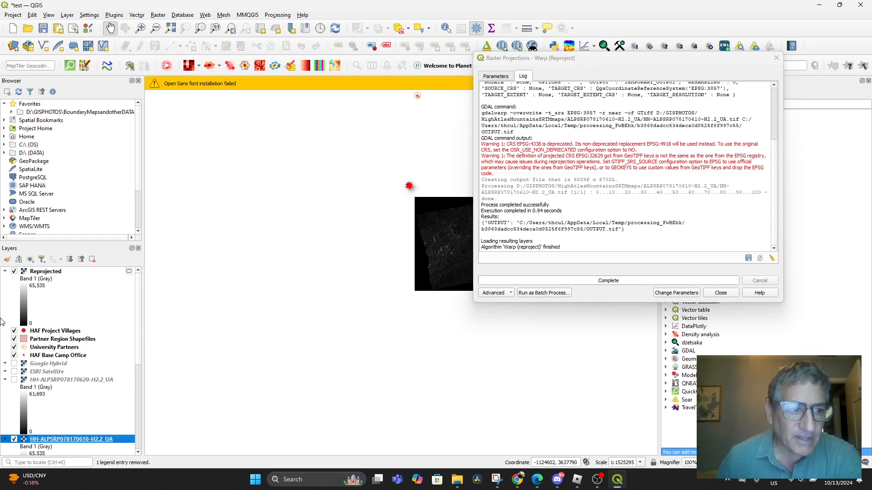
left_click(14, 272)
left_click(15, 272)
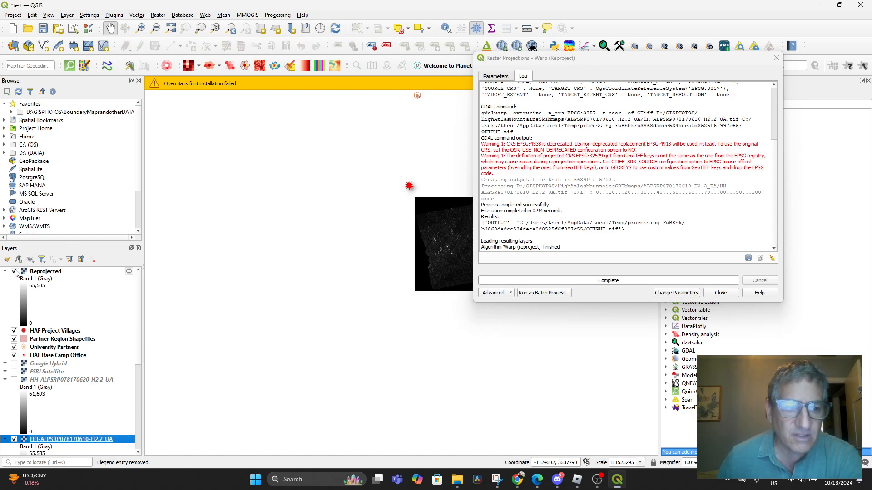
left_click(15, 272)
left_click(15, 272)
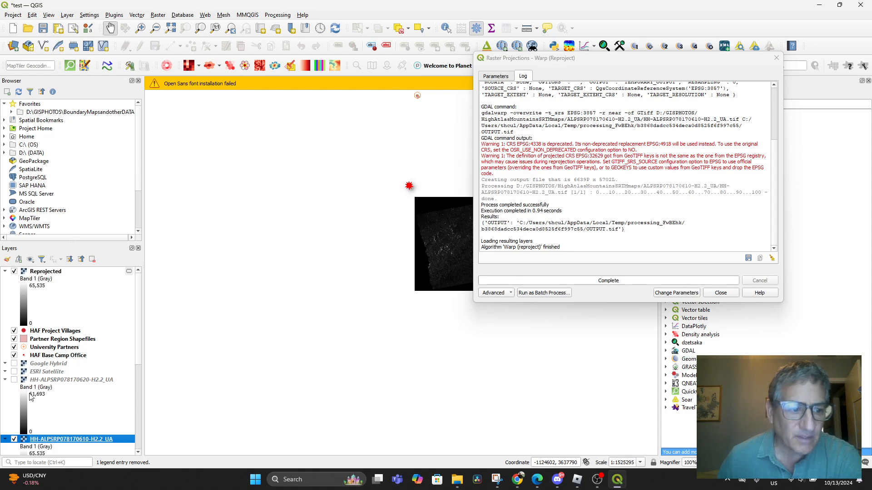
scroll(80, 394, "down", 3)
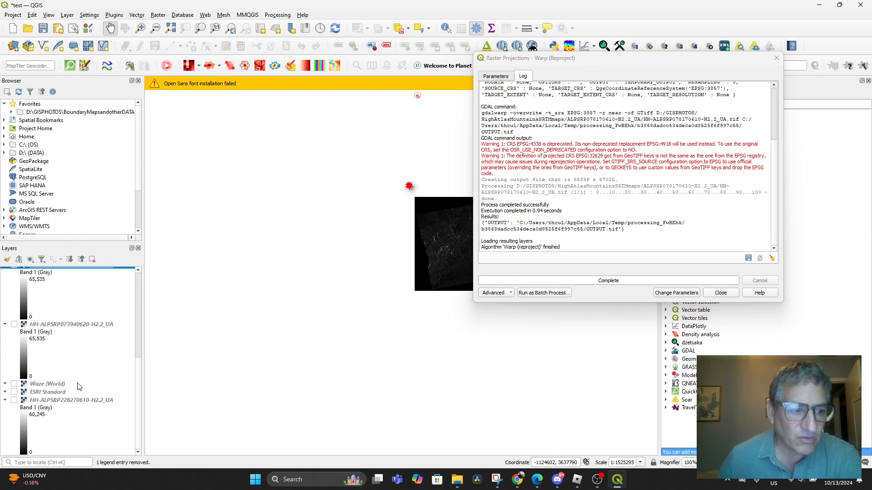
scroll(80, 386, "up", 3)
left_click(15, 272)
left_click(14, 272)
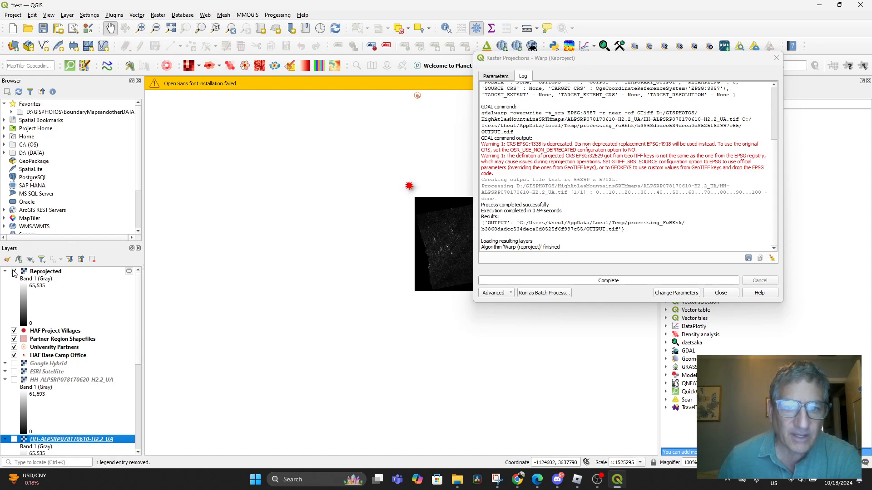
left_click(722, 292)
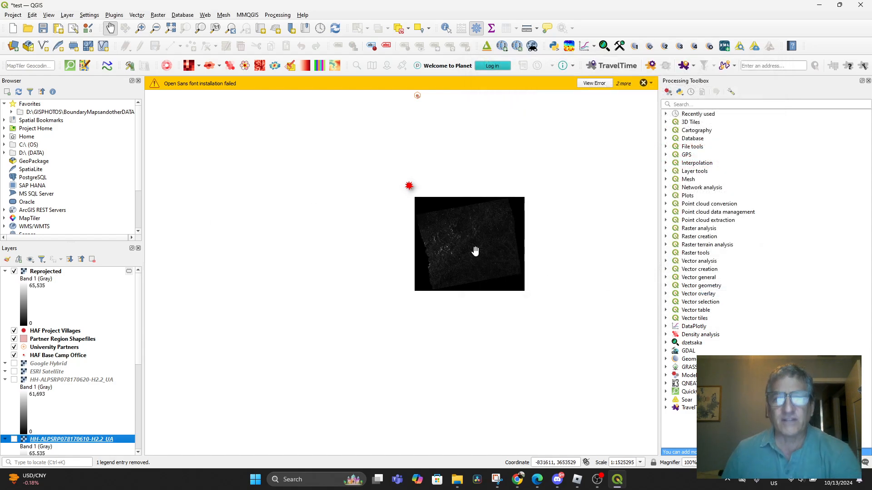
Step: Show the Google Hybrid basemap beneath the Reprojected raster around Marrakesh
scroll(464, 253, "up", 2)
scroll(456, 255, "down", 2)
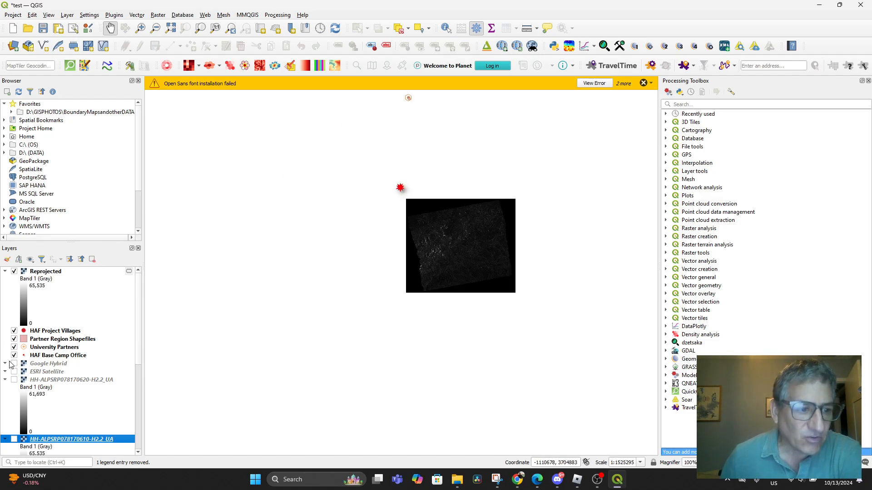
scroll(15, 365, "down", 1)
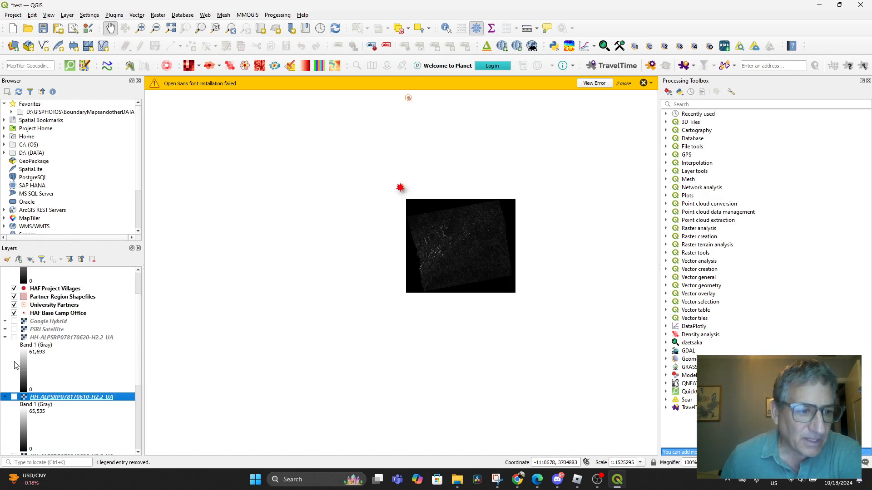
left_click(14, 321)
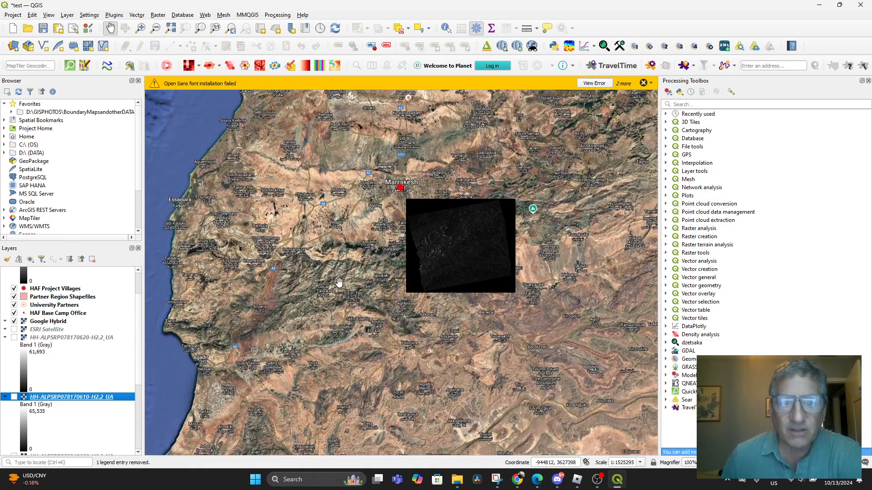
scroll(356, 276, "up", 1)
scroll(341, 261, "down", 1)
left_click_drag(350, 269, 323, 292)
Step: Open the Qgis2threejs Exporter, use Reprojected as the scene's DEM instead of Flat Plane, and inspect the relief in the 3D preview
left_click(486, 46)
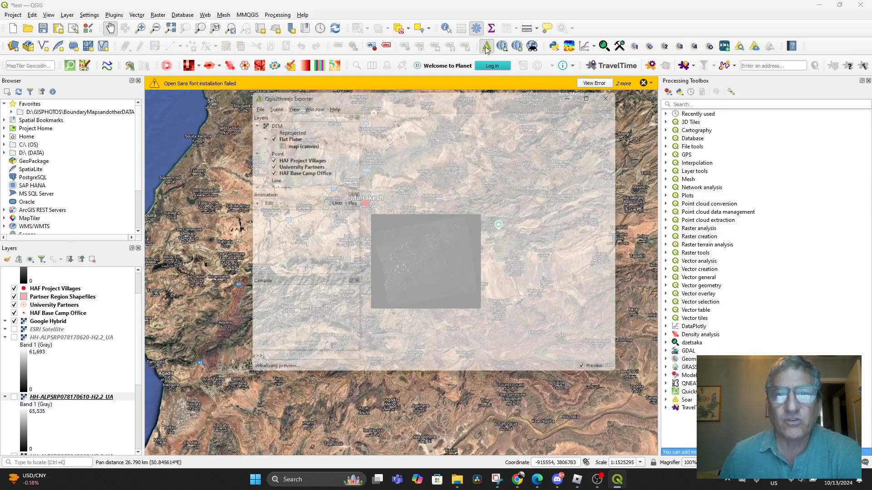
scroll(307, 174, "up", 5)
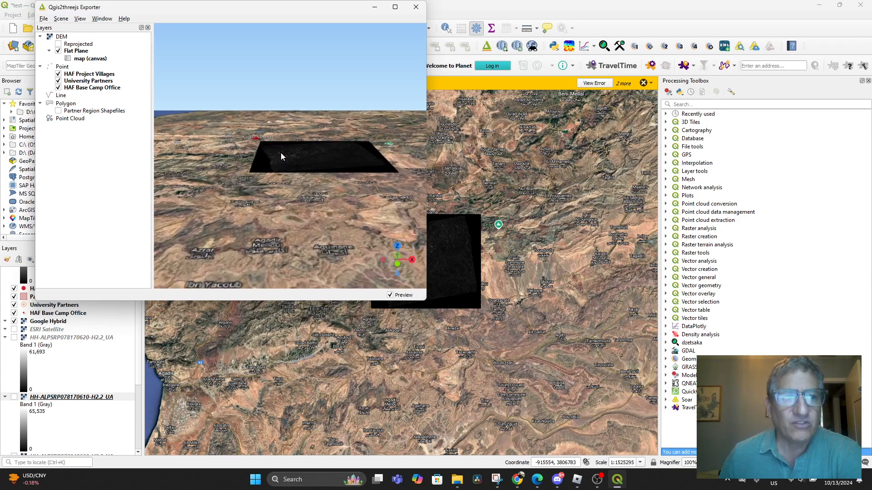
left_click_drag(256, 164, 315, 181)
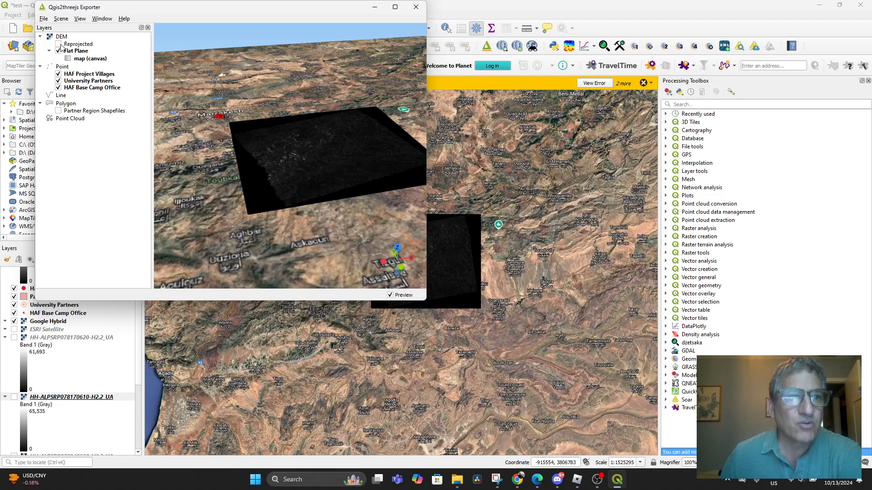
left_click(59, 44)
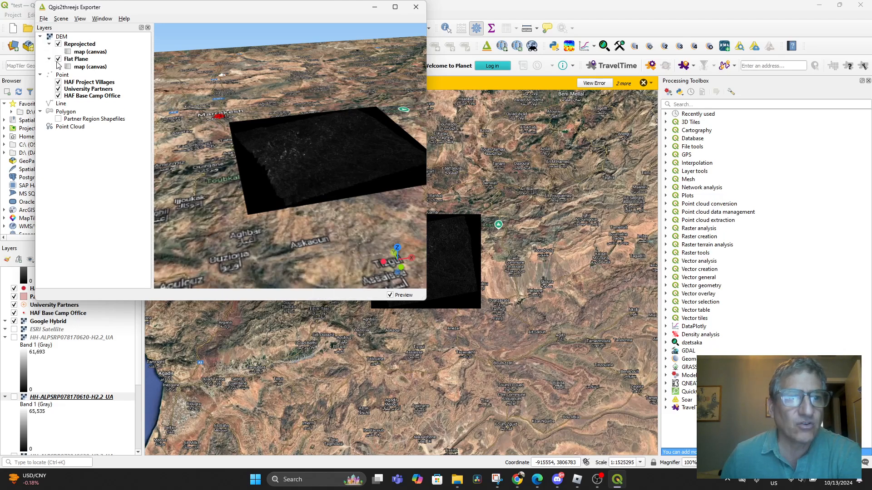
left_click(58, 60)
scroll(289, 159, "up", 10)
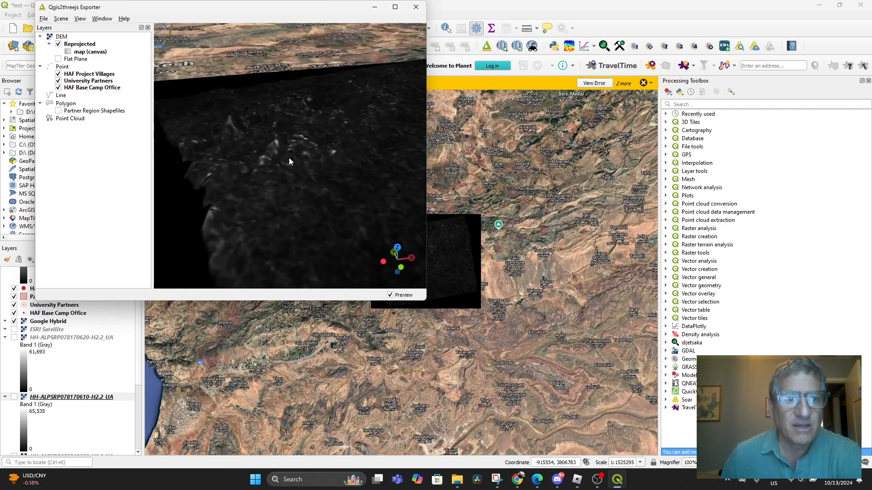
scroll(295, 171, "down", 6)
left_click_drag(300, 178, 350, 98)
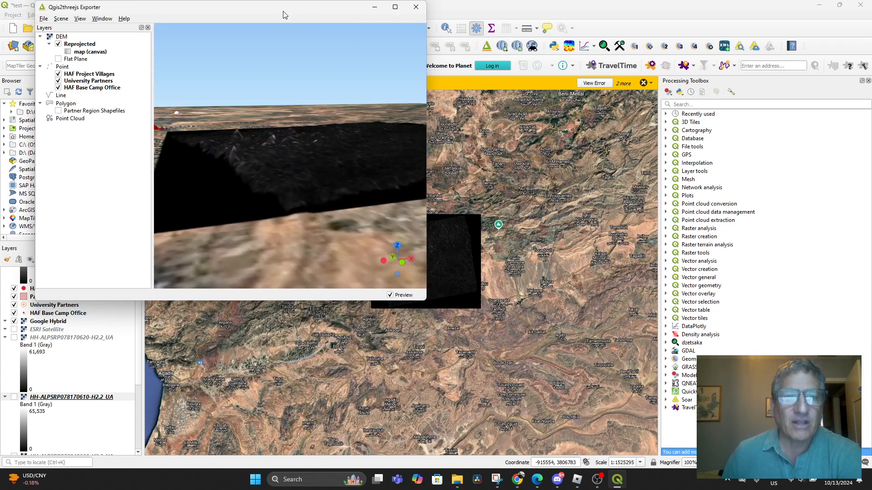
Step: Move the exporter window clear of the layer list and place the Reprojected layer directly below HH-ALPSRP078170620-H2.2_UA, under the Google Hybrid basemap
left_click_drag(283, 15, 732, 56)
scroll(77, 304, "up", 2)
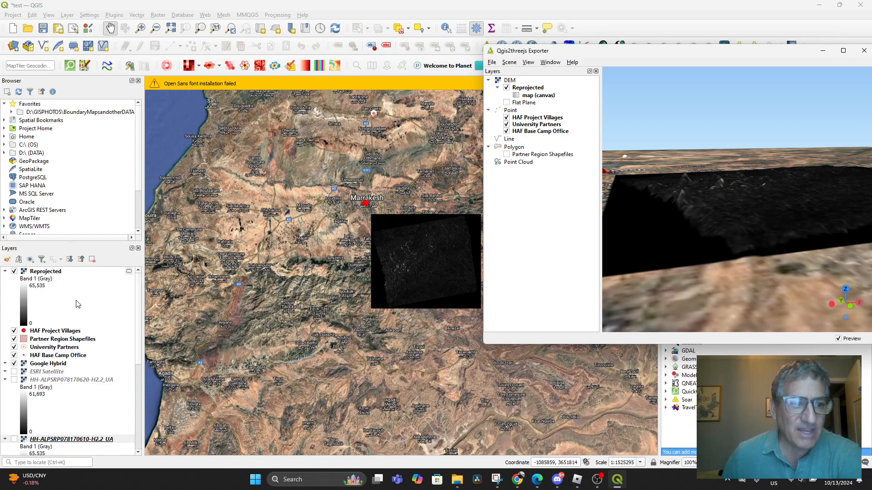
left_click_drag(37, 275, 38, 391)
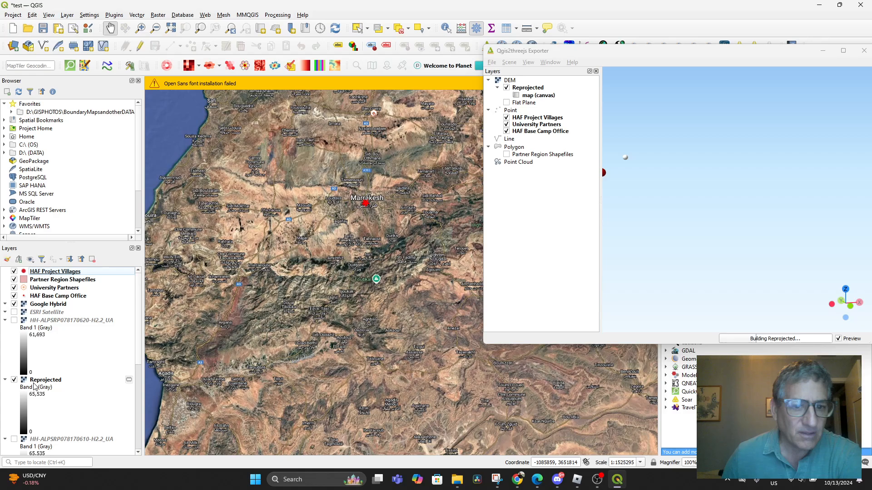
Step: Place the Reprojected layer directly above HH-ALPSRP078170620-H2.2_UA, below ESRI Satellite, keep it shown, and inspect the mountain relief in the 3D preview
left_click_drag(617, 285, 415, 71)
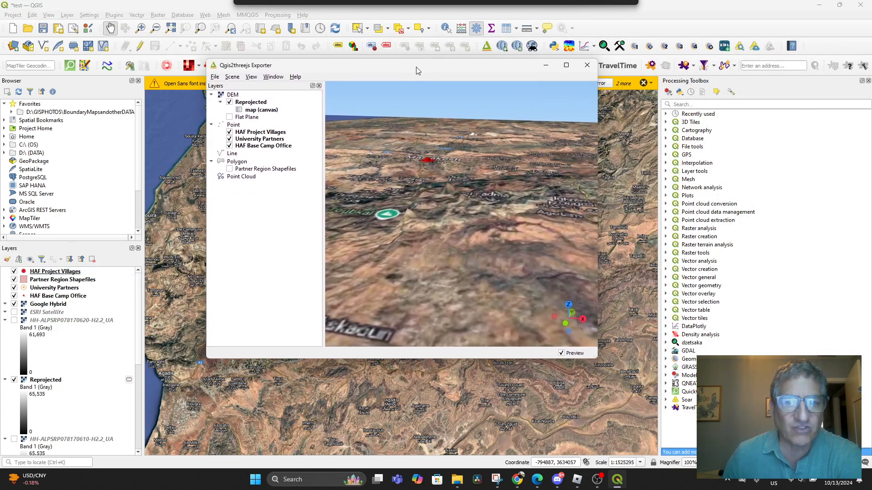
mouse_move(561, 267)
left_mouse_down()
mouse_move(565, 245)
mouse_move(509, 244)
mouse_move(532, 286)
mouse_move(562, 243)
mouse_move(546, 251)
mouse_move(551, 269)
mouse_move(553, 256)
left_mouse_up()
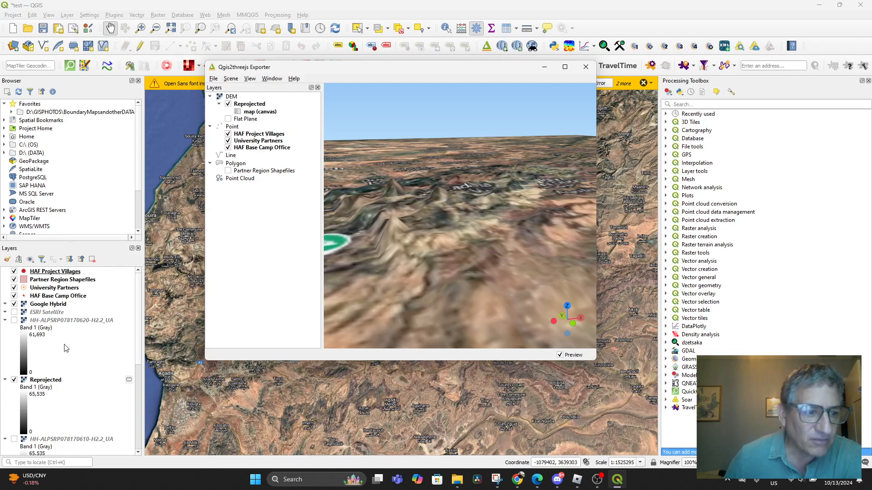
left_click_drag(47, 383, 44, 318)
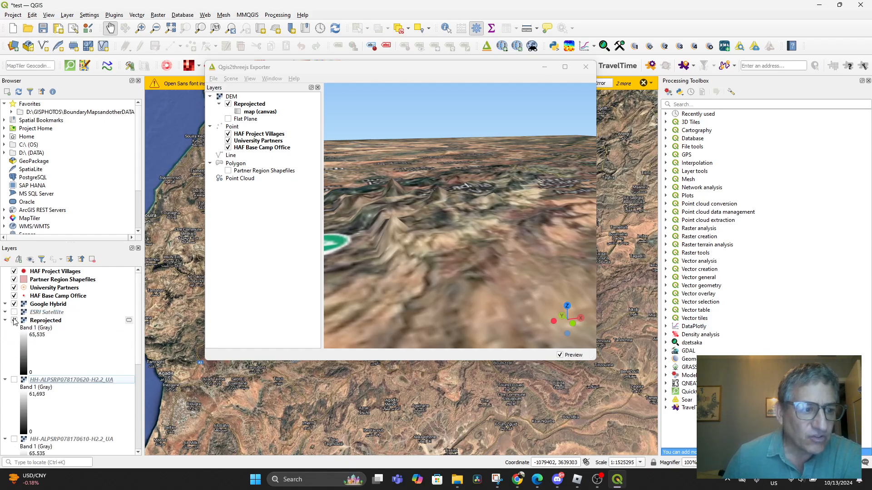
left_click(14, 321)
left_click(14, 320)
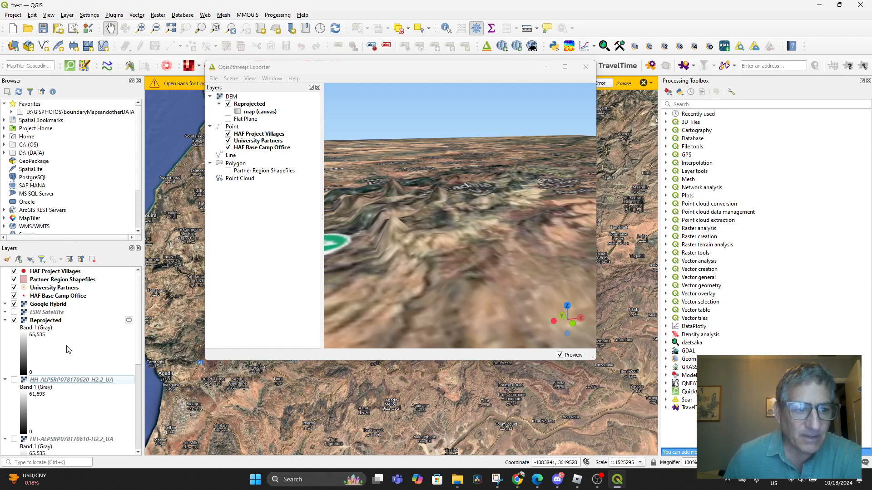
left_click_drag(489, 237, 464, 243)
scroll(456, 227, "up", 5)
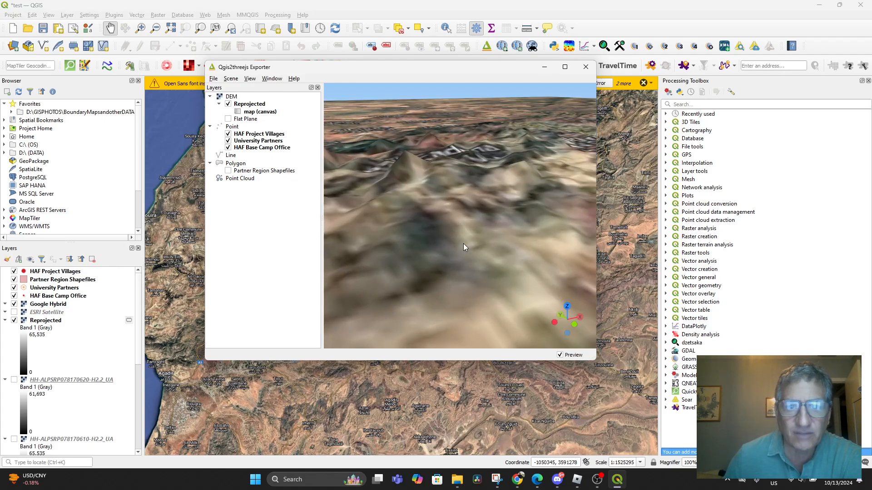
Step: Show the HH-ALPSRP078170620-H2.2_UA raster, reproject it with Warp at the default settings, and check its coverage in the 3D preview
left_click(15, 380)
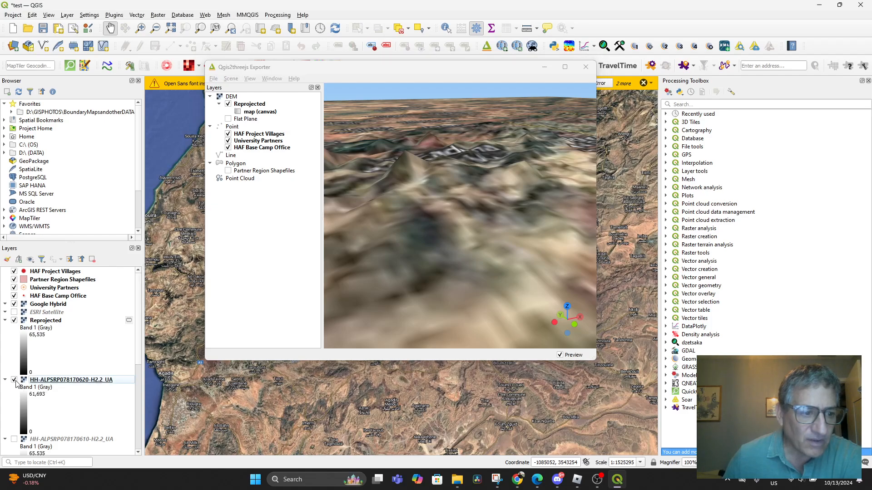
scroll(69, 389, "down", 3)
scroll(63, 354, "up", 3)
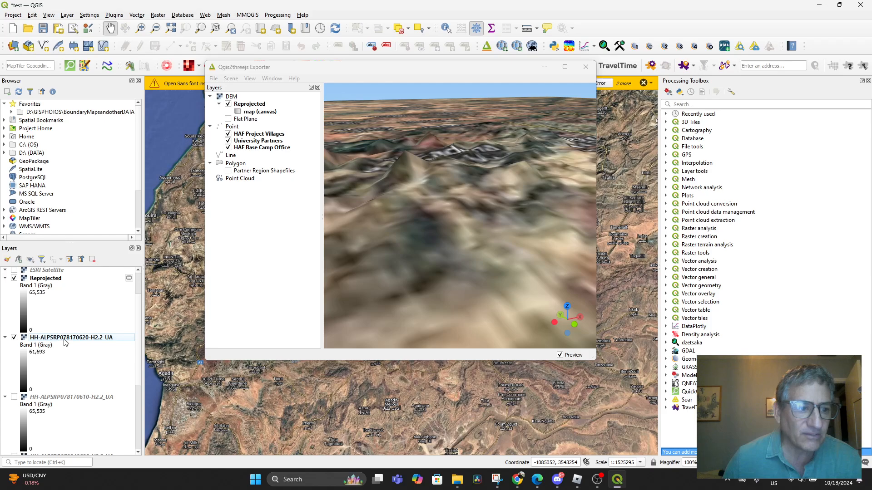
left_click(65, 339)
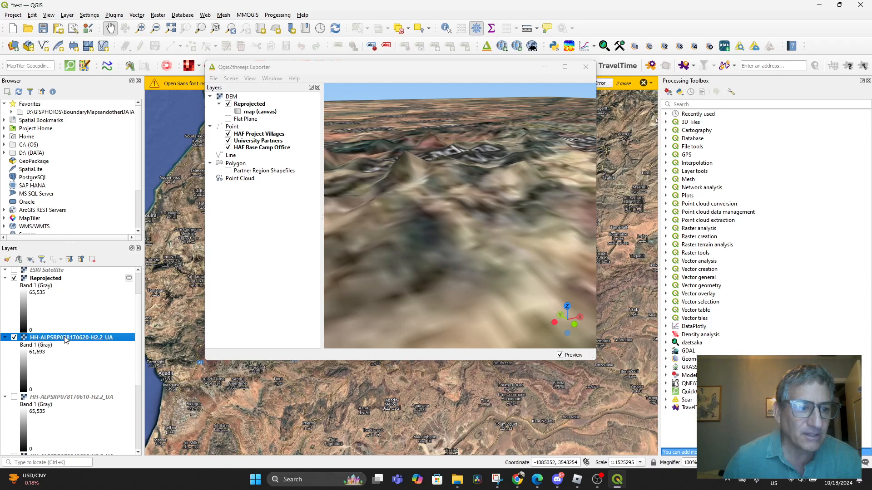
left_click(158, 15)
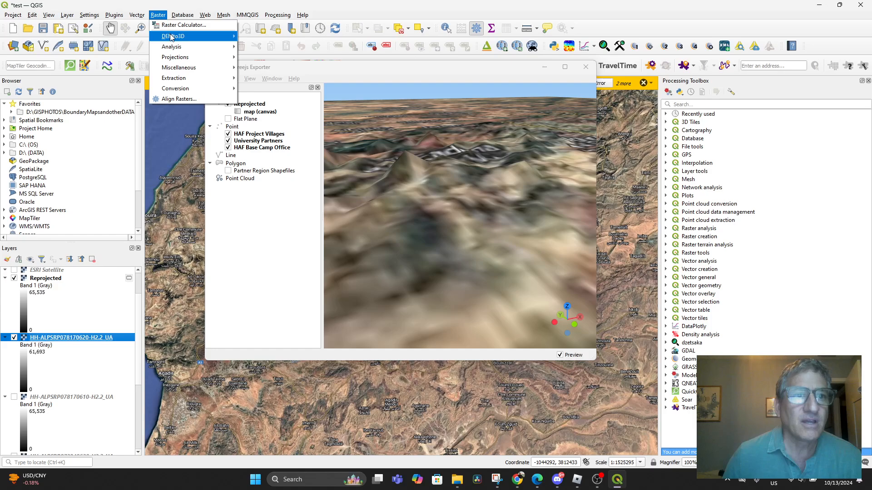
mouse_move(186, 57)
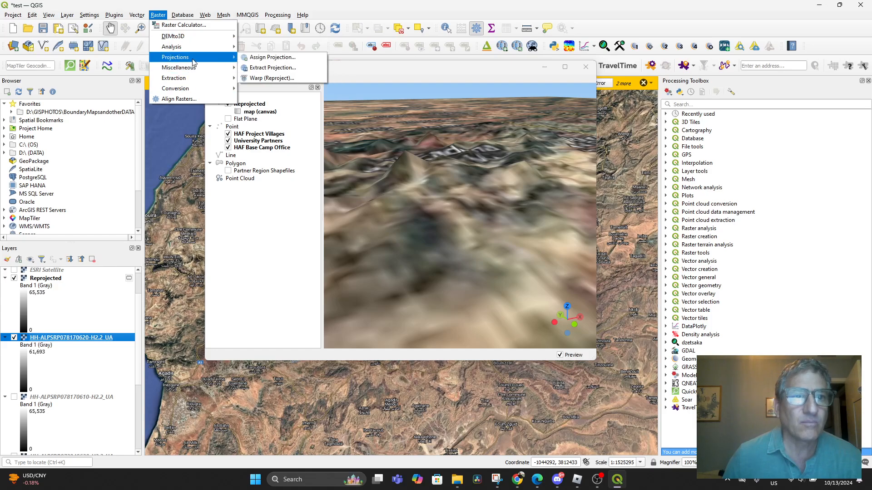
left_click(276, 78)
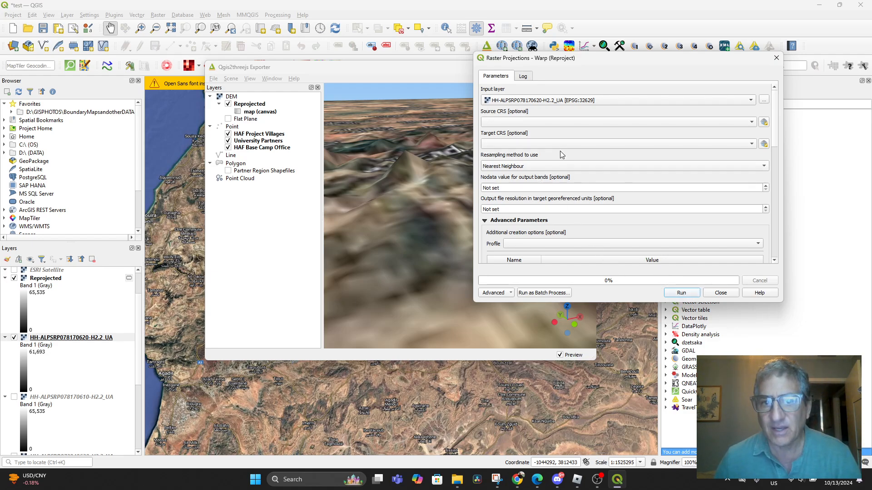
left_click(684, 295)
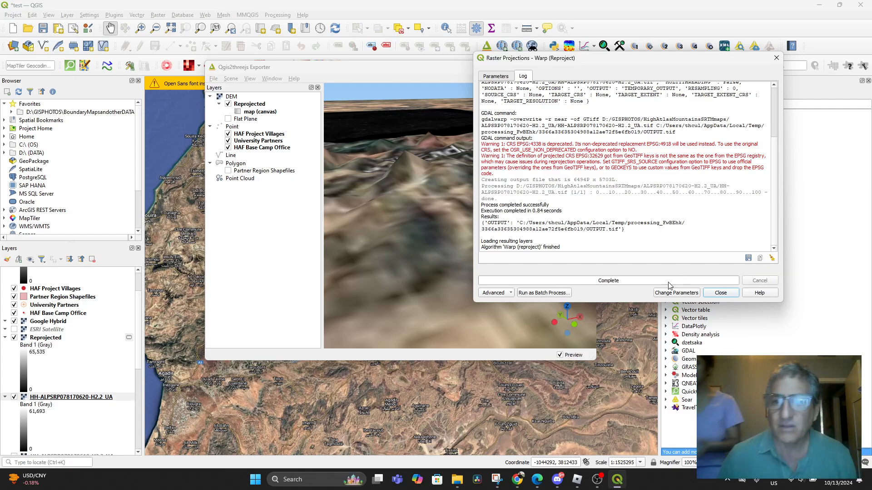
left_click(733, 298)
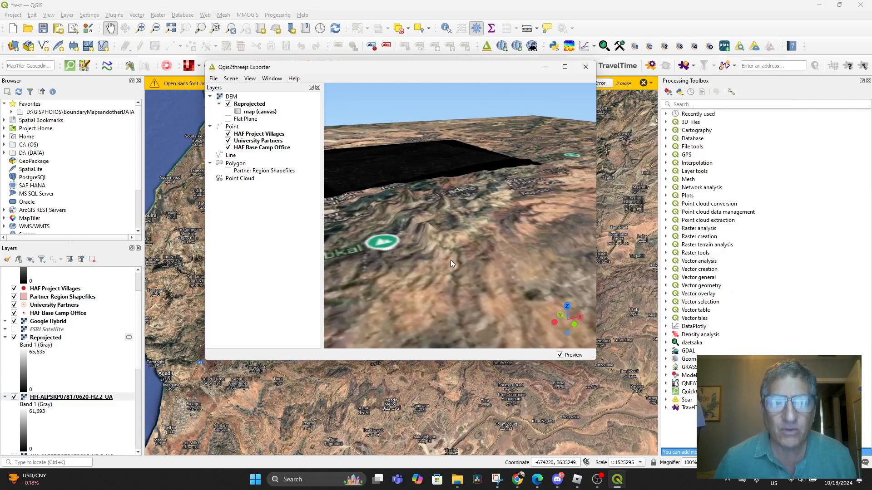
left_click_drag(439, 244, 474, 240)
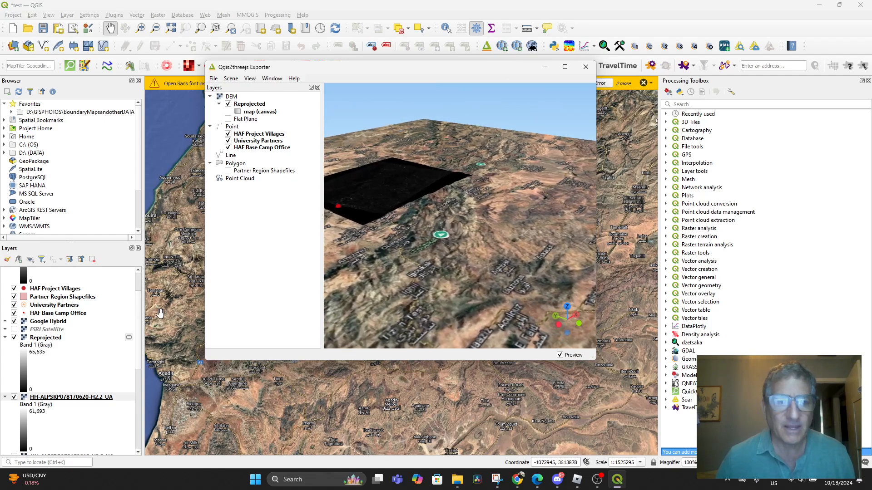
Step: Show the HH-ALPSRP078170610-H2.2_UA raster and reproject it to a temporary layer with Warp at the default settings
scroll(95, 327, "down", 3)
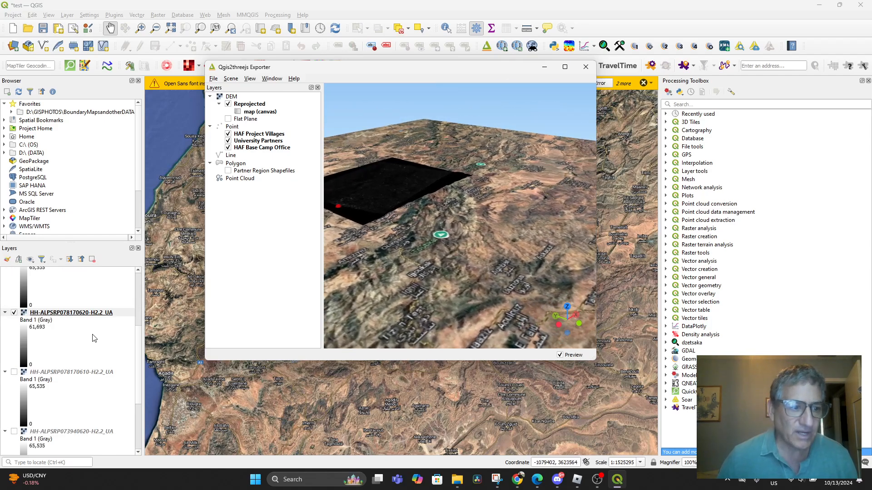
left_click(14, 372)
left_click(49, 373)
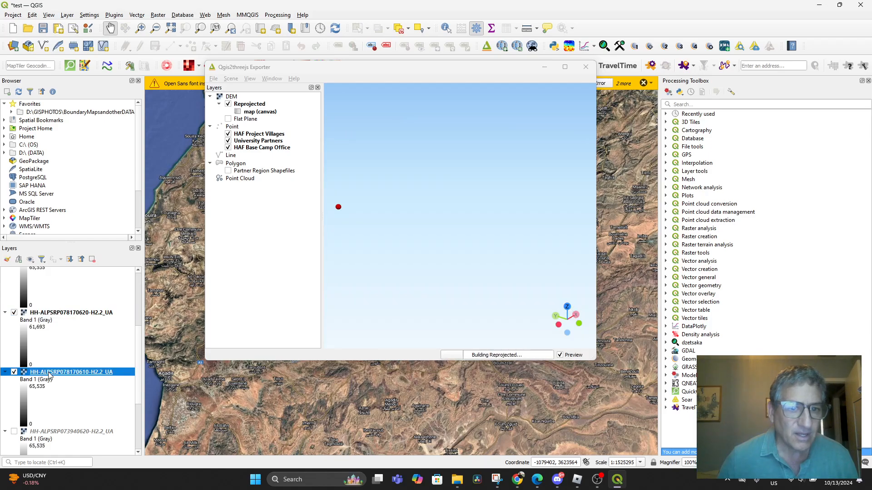
right_click(49, 373)
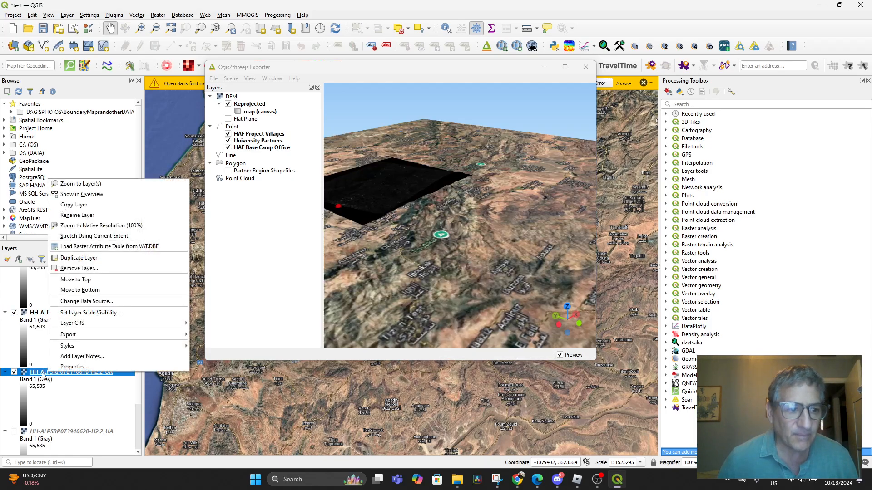
left_click(42, 373)
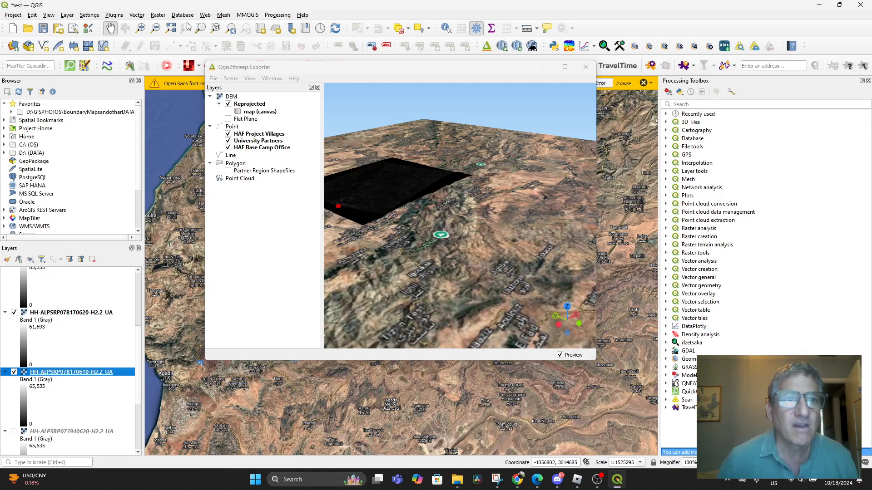
left_click(157, 15)
mouse_move(187, 57)
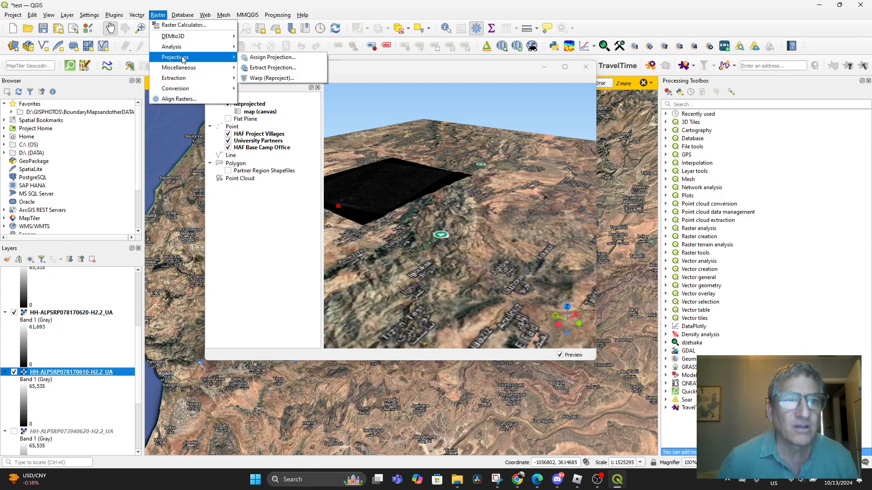
left_click(271, 78)
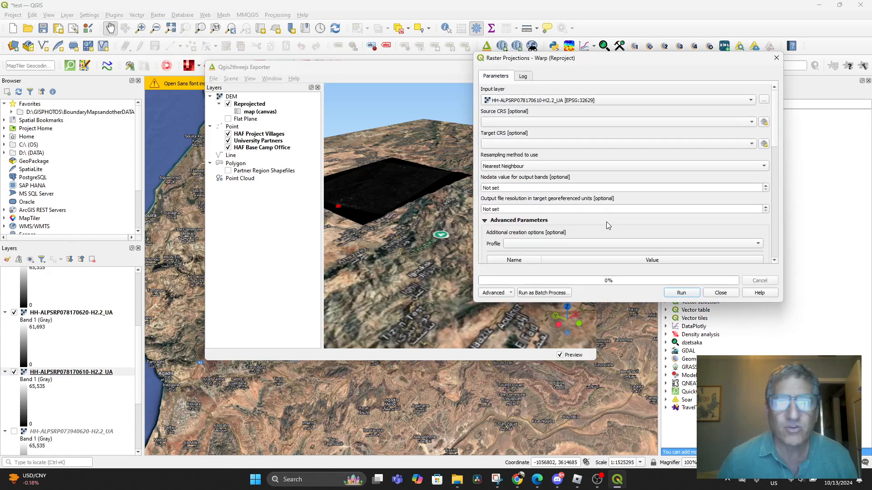
left_click(682, 292)
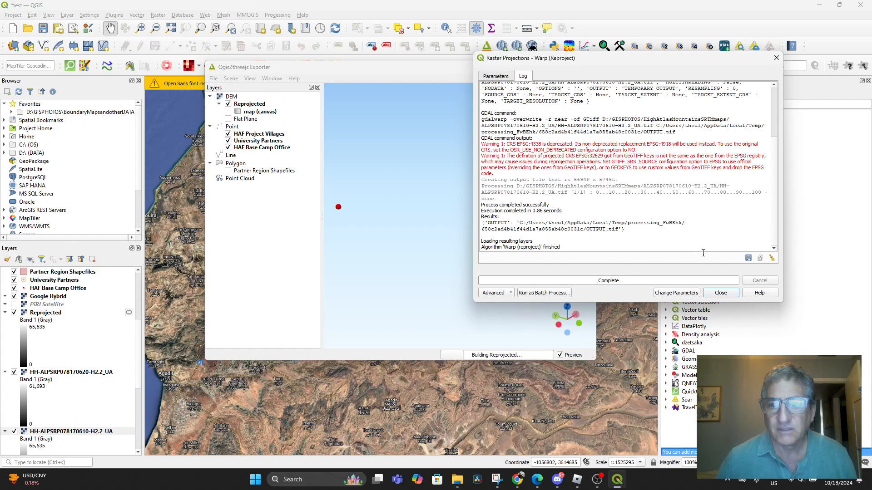
left_click(721, 293)
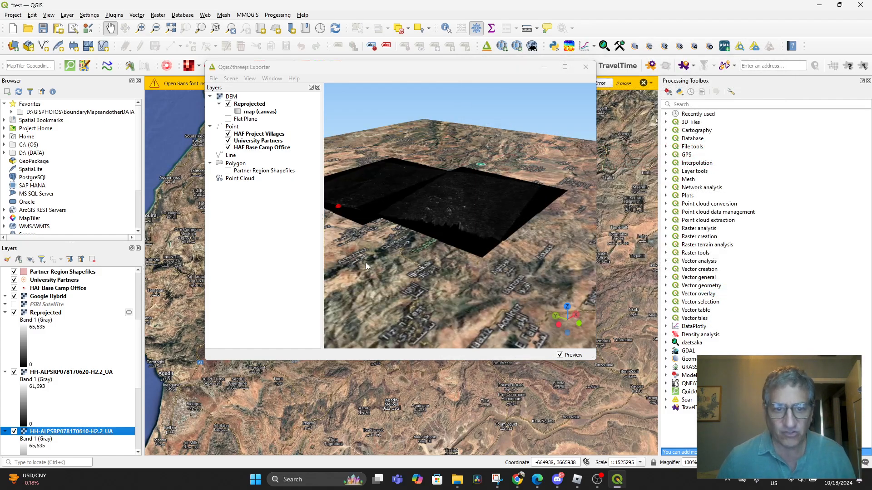
Step: Show the HH-ALPSRP073940620-H2.2_UA raster, reproject it to a temporary layer with Warp at the default settings, and view the 3D preview
scroll(104, 369, "up", 3)
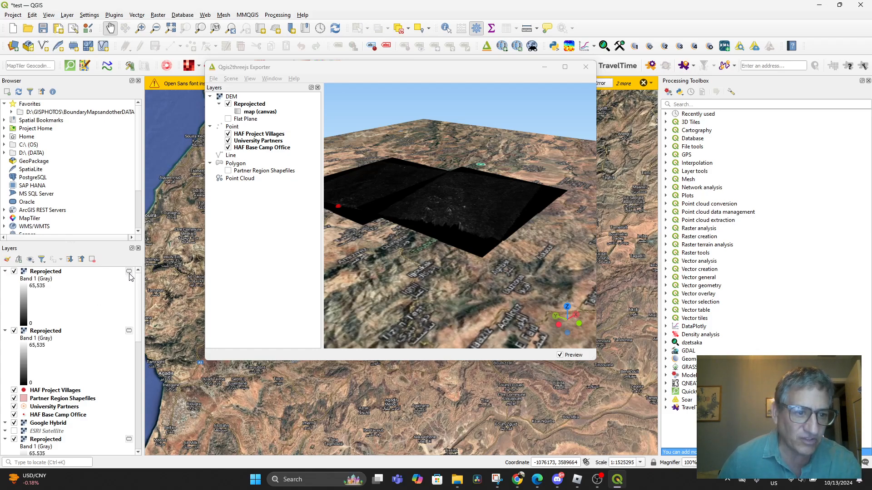
mouse_move(130, 272)
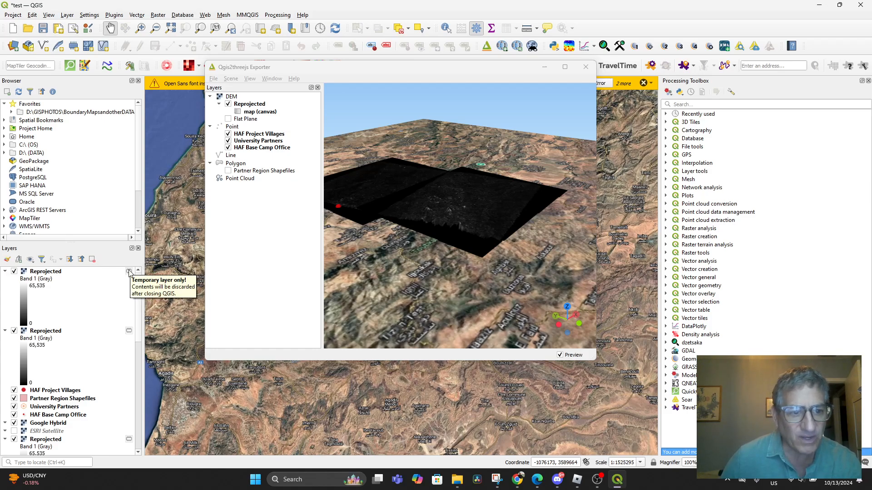
scroll(86, 342, "down", 3)
scroll(82, 344, "up", 3)
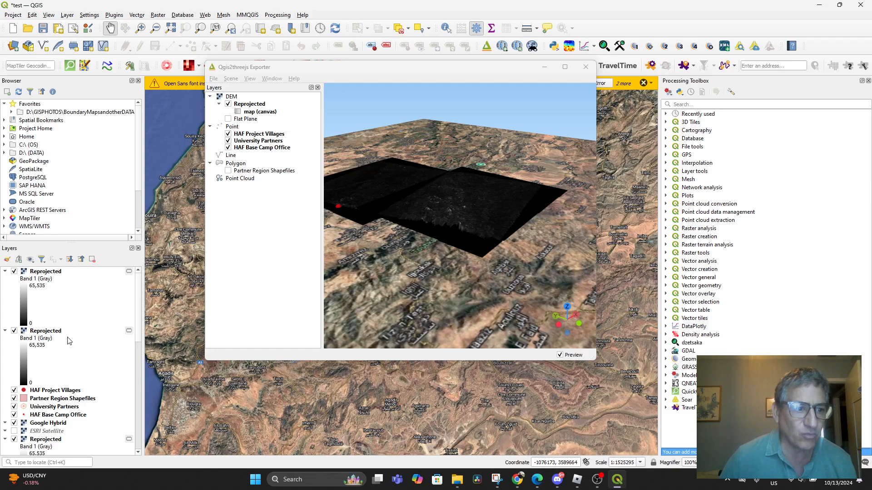
scroll(69, 341, "down", 10)
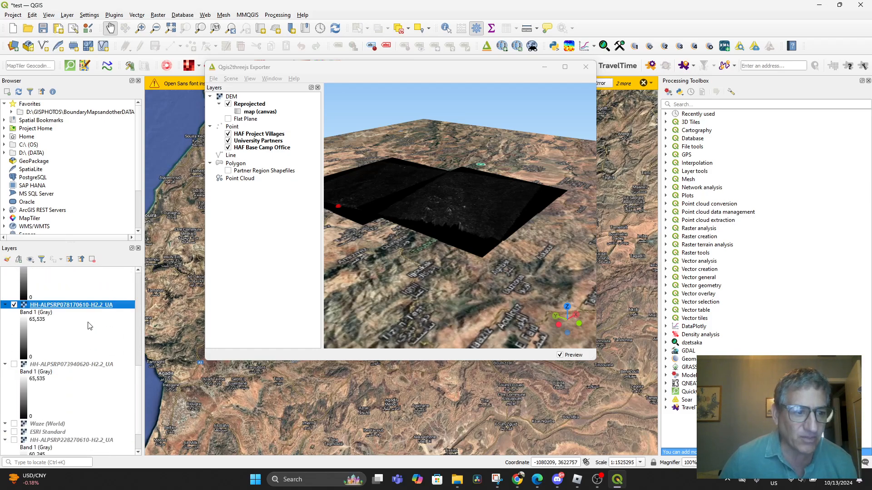
left_click(14, 364)
left_click(45, 366)
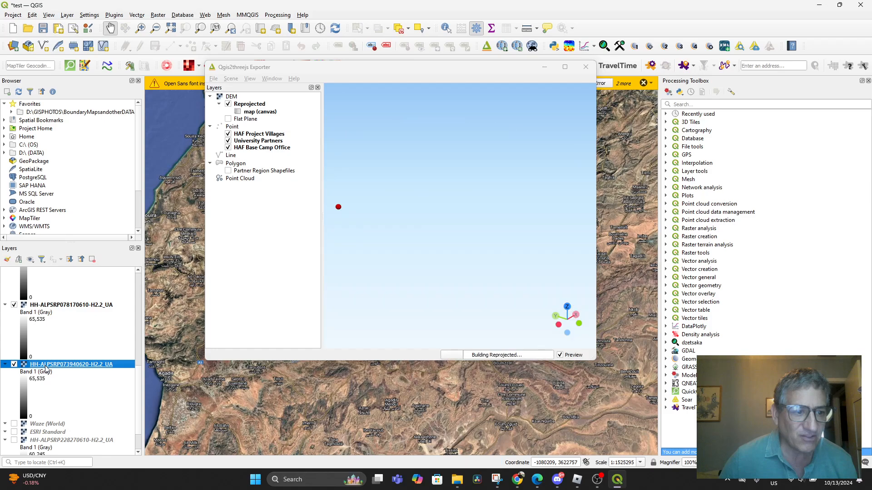
left_click(158, 15)
mouse_move(195, 57)
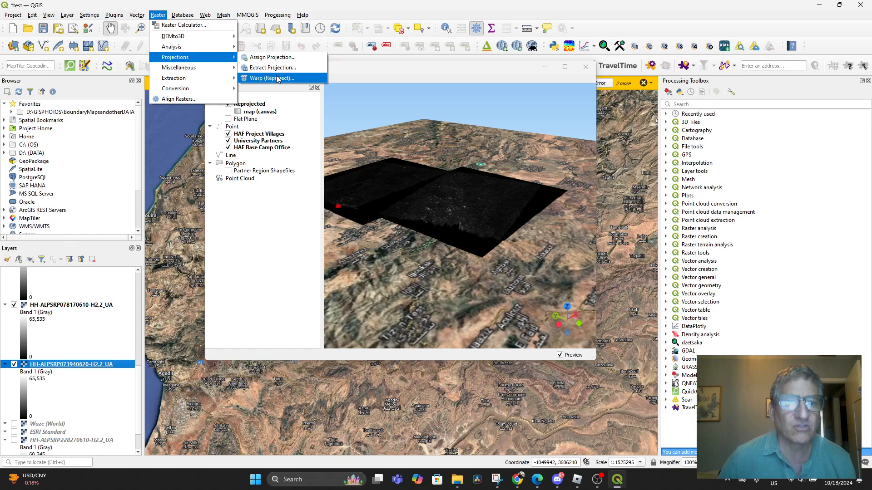
left_click(272, 78)
left_click(681, 293)
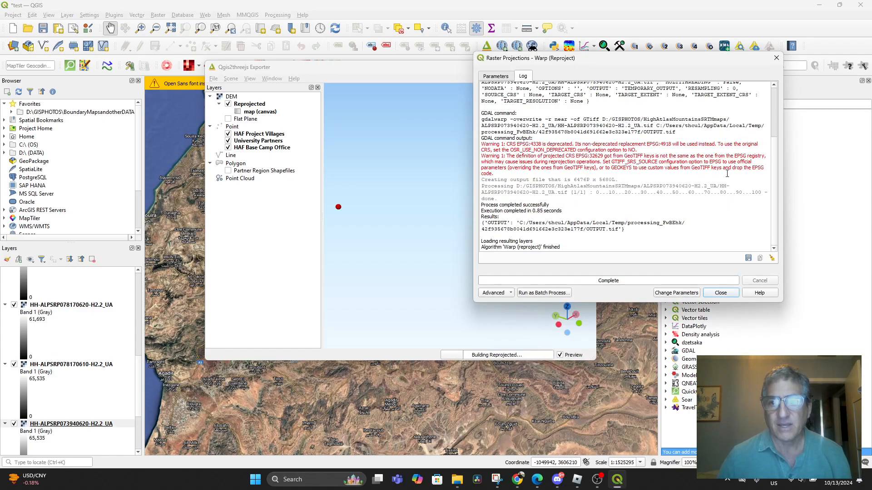
left_click(710, 293)
mouse_move(438, 244)
left_mouse_down()
mouse_move(458, 237)
mouse_move(423, 248)
left_mouse_up()
Step: Show the HH-ALPSRP228270610-H2.2_UA raster, reproject it to a temporary layer with Warp at the default settings, and view the 3D preview
scroll(25, 411, "down", 2)
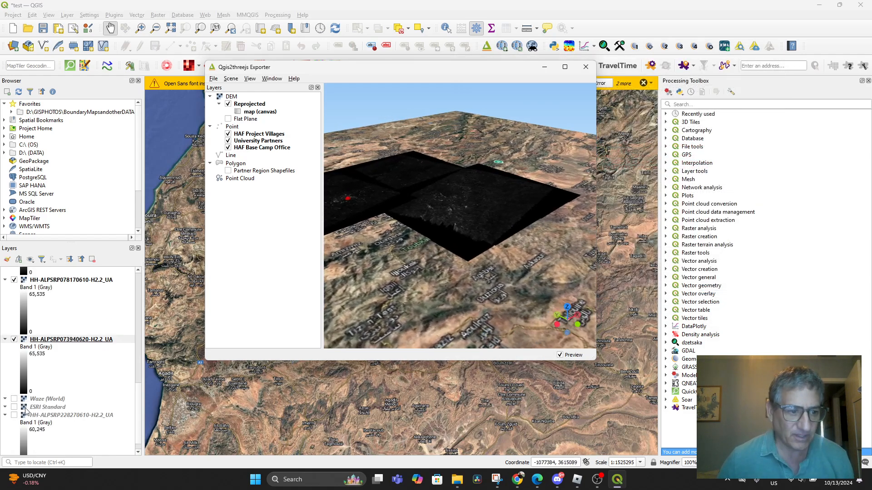
scroll(44, 389, "up", 3)
scroll(44, 389, "down", 4)
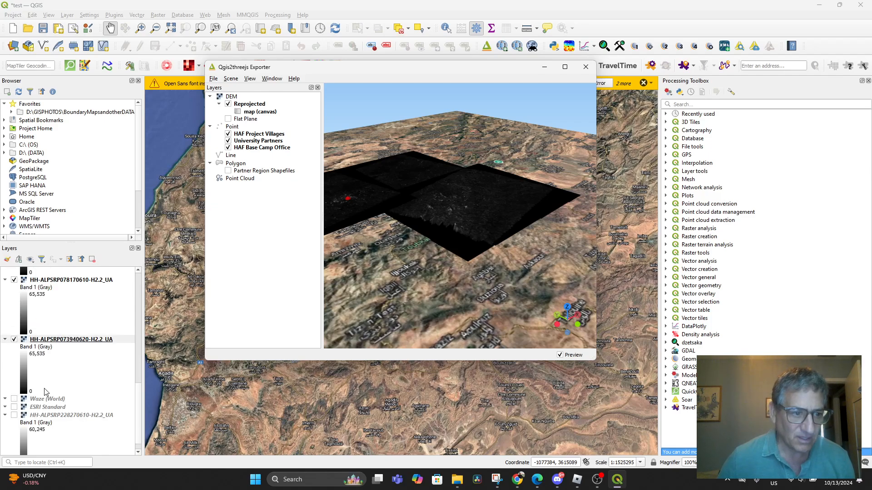
left_click(14, 400)
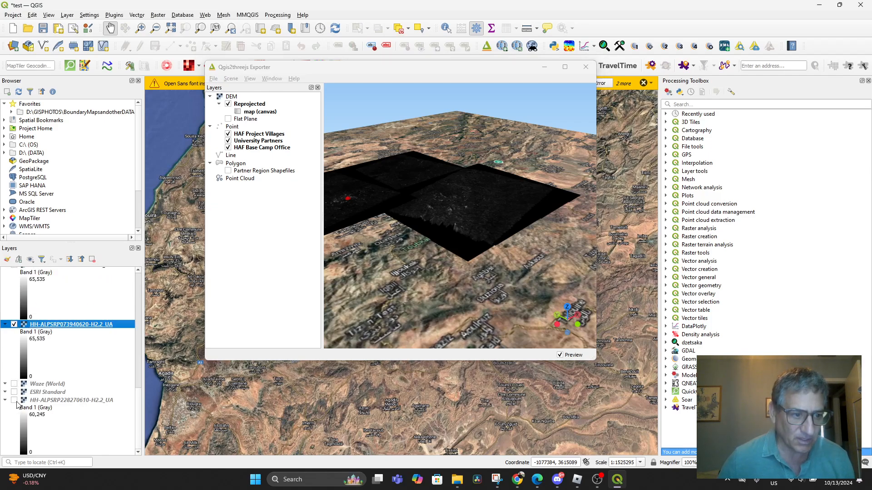
left_click(69, 401)
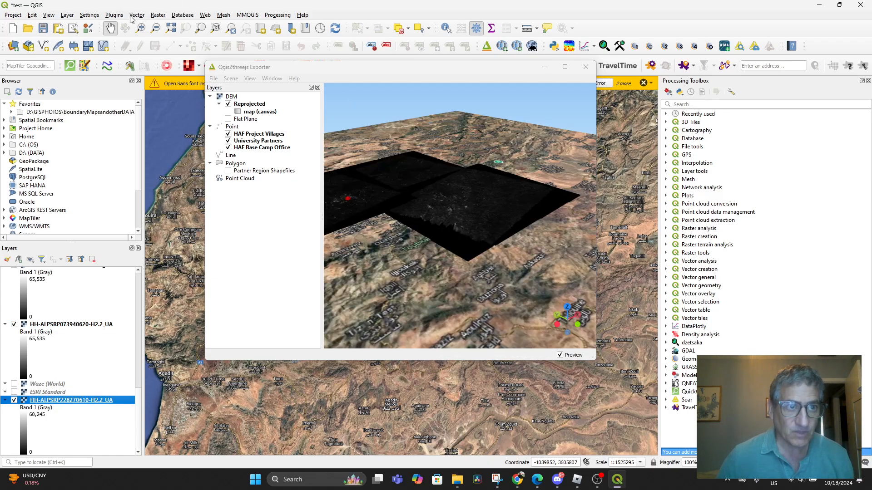
left_click(158, 15)
mouse_move(191, 57)
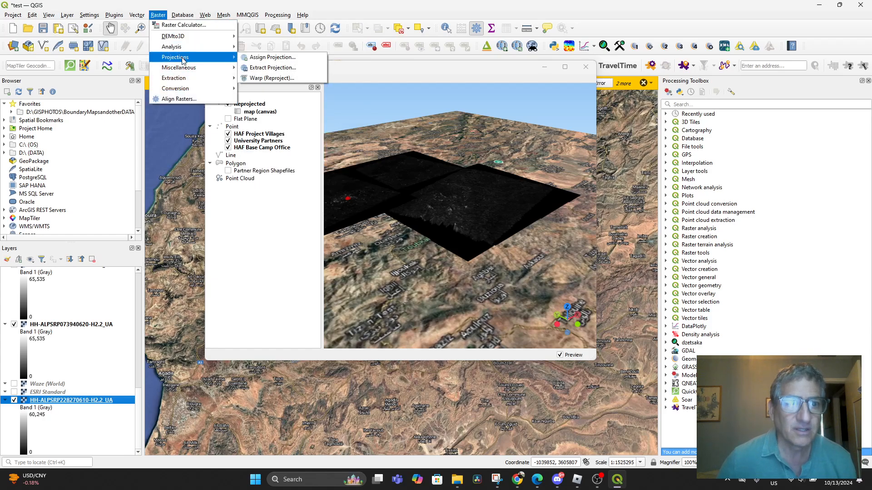
left_click(268, 78)
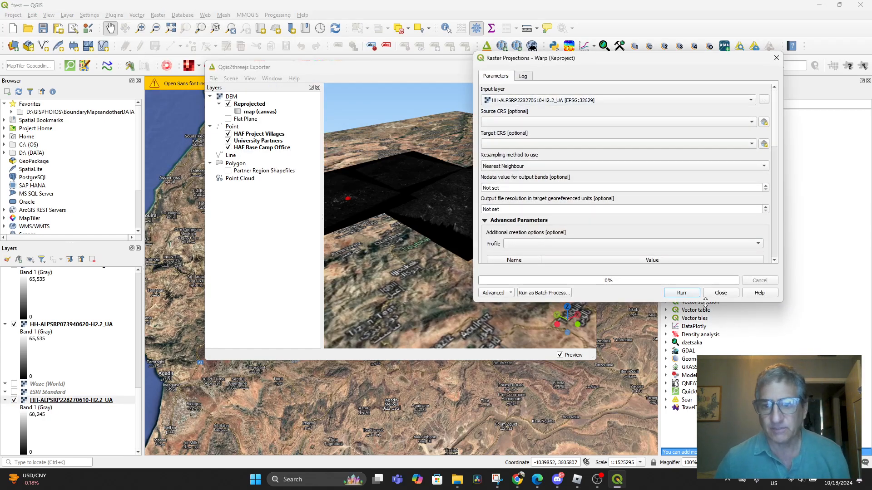
left_click(686, 294)
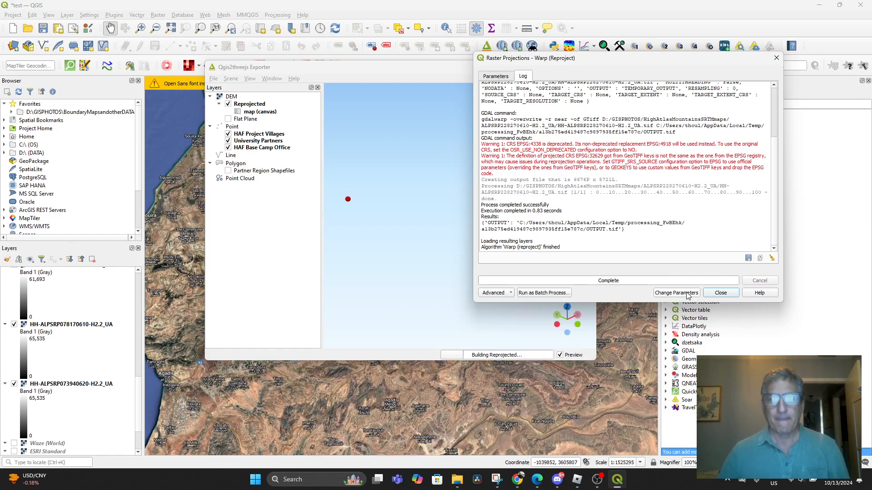
left_click(719, 293)
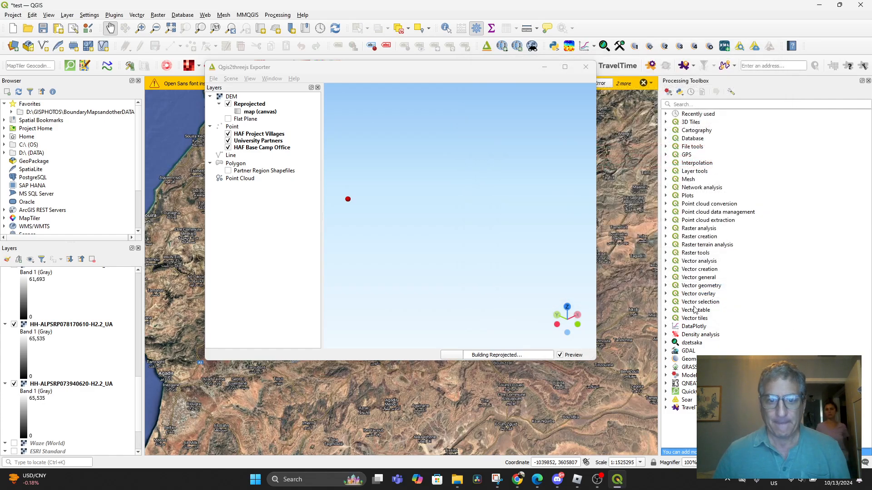
left_click_drag(509, 307, 425, 268)
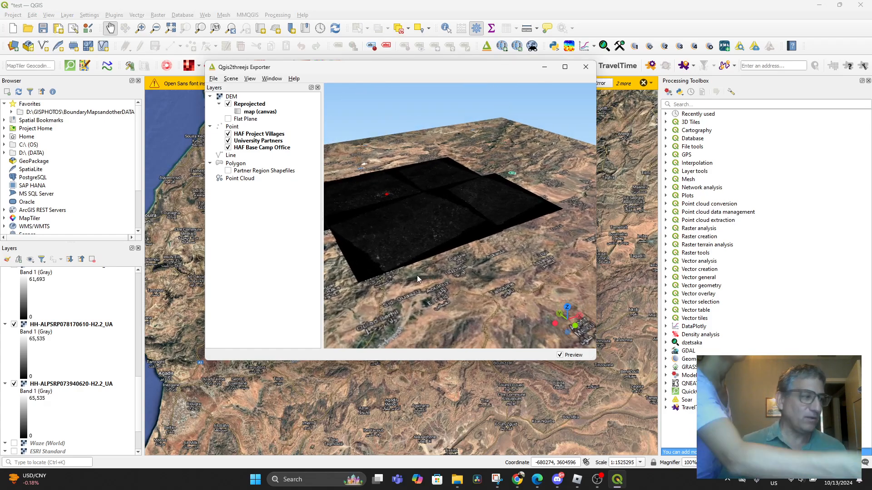
left_click_drag(445, 234, 460, 268)
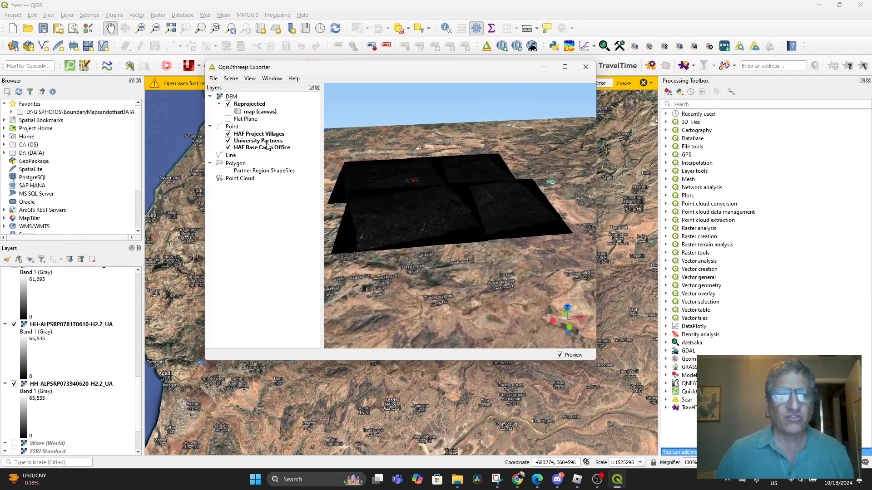
Step: Toggle the Flat Plane DEM on and off, switch the Reprojected DEM off and on again, and inspect the raster tiles in the 3D preview
left_click(228, 119)
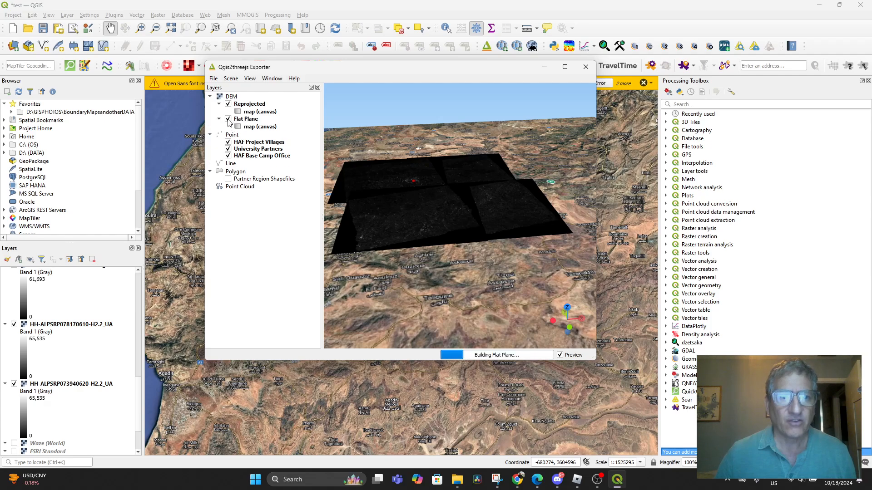
left_click(228, 119)
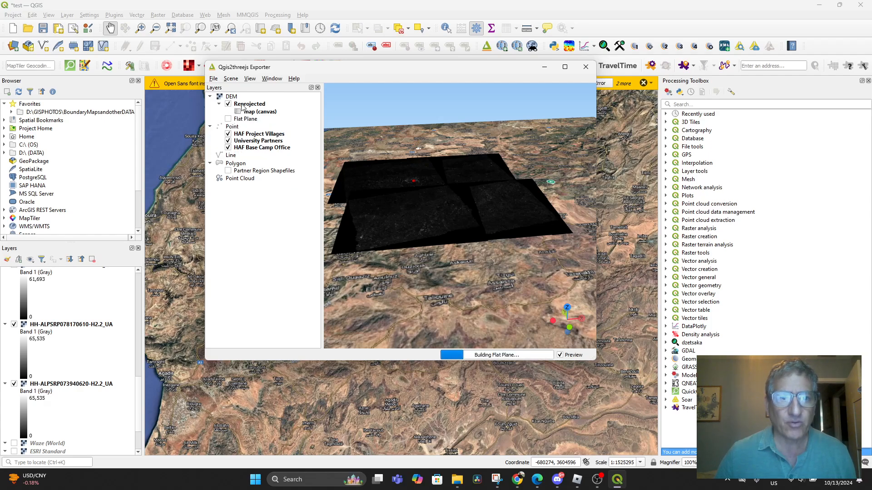
left_click(227, 104)
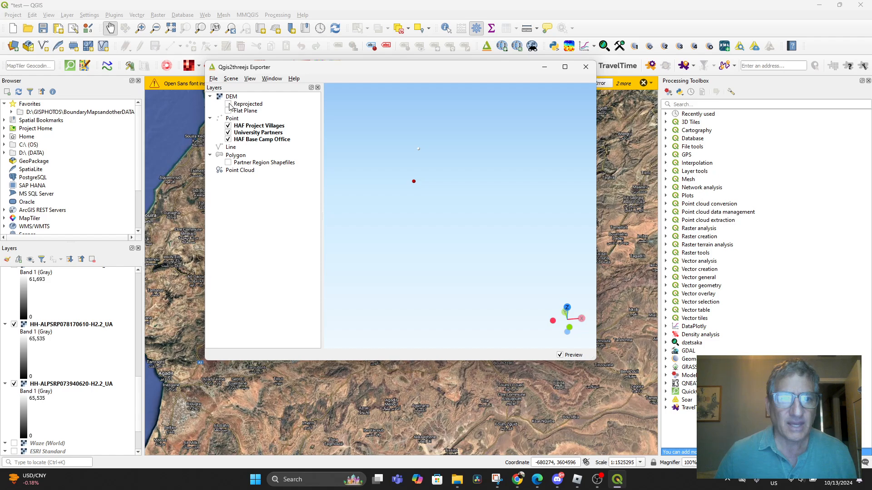
left_click(228, 104)
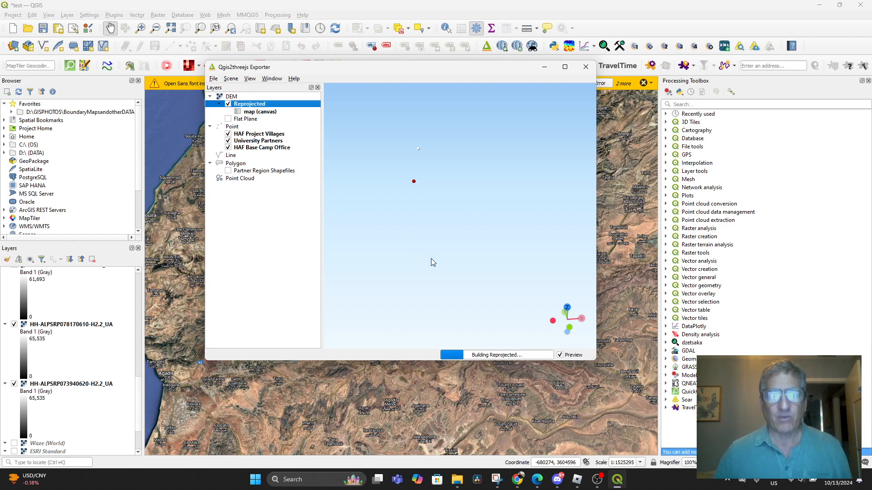
left_click_drag(441, 232, 453, 240)
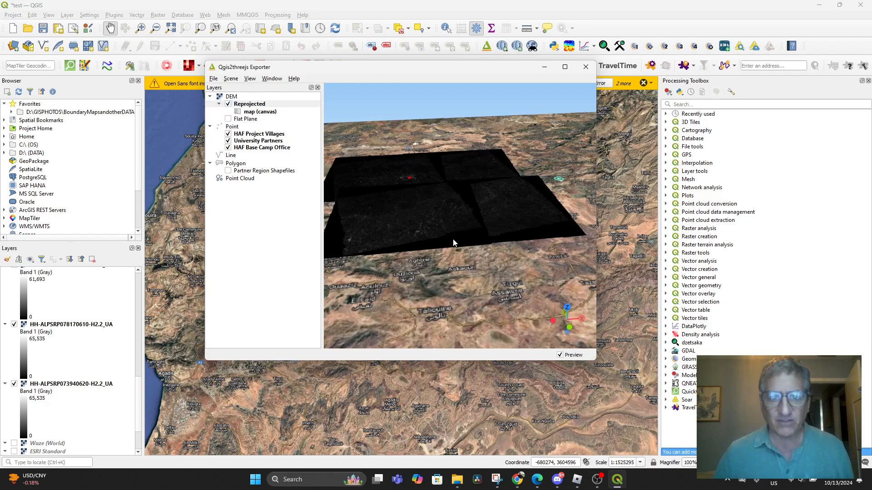
scroll(470, 206, "up", 5)
left_click_drag(470, 206, 440, 214)
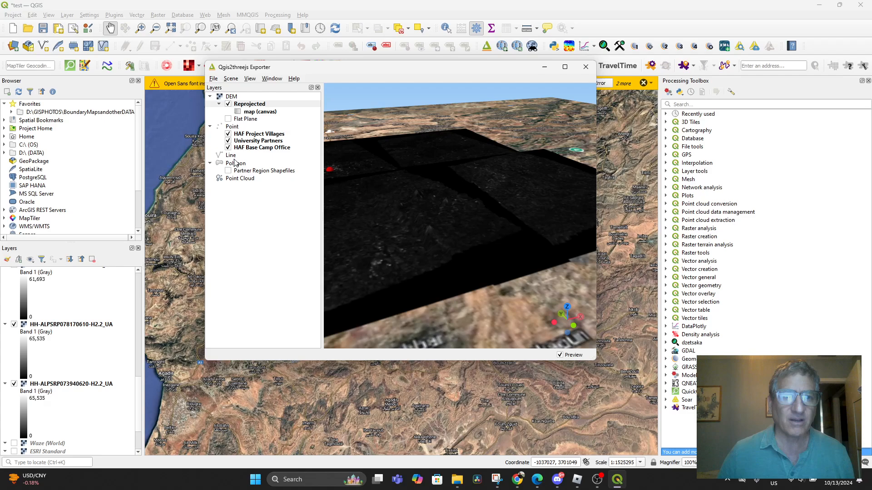
left_click(228, 104)
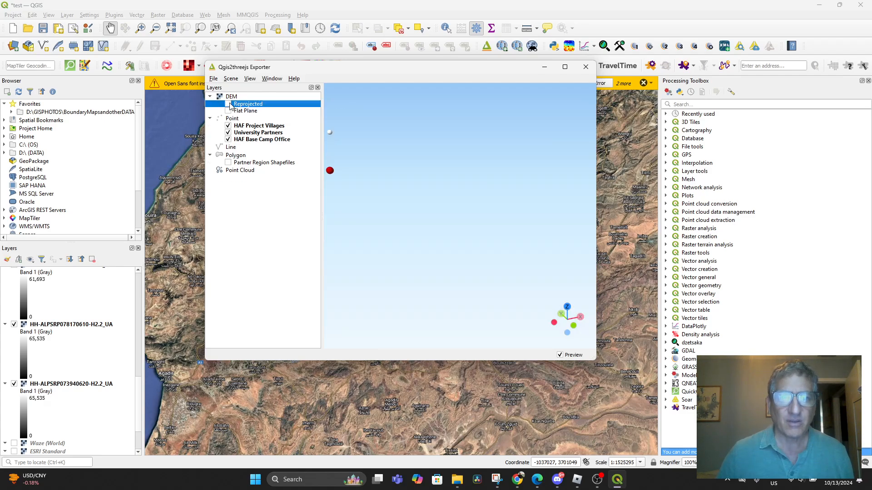
left_click(228, 104)
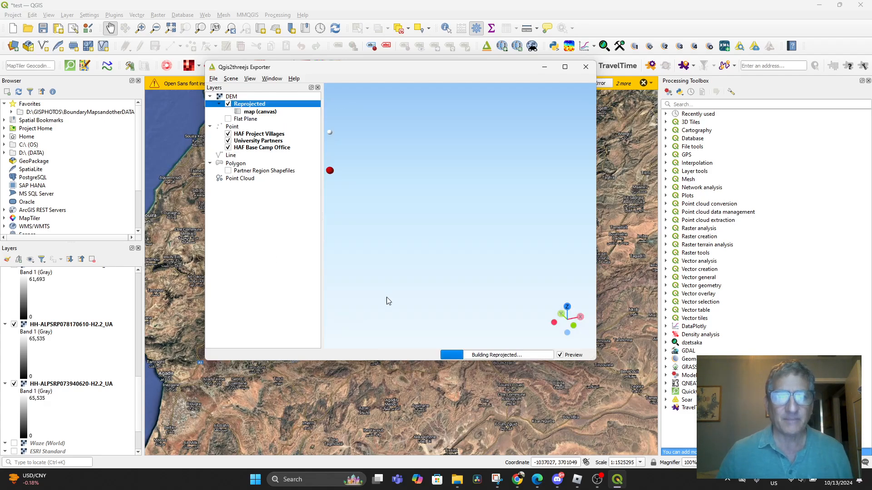
Step: Hide the four temporary Reprojected layers above HAF Project Villages so they stop covering the satellite imagery
scroll(96, 350, "up", 3)
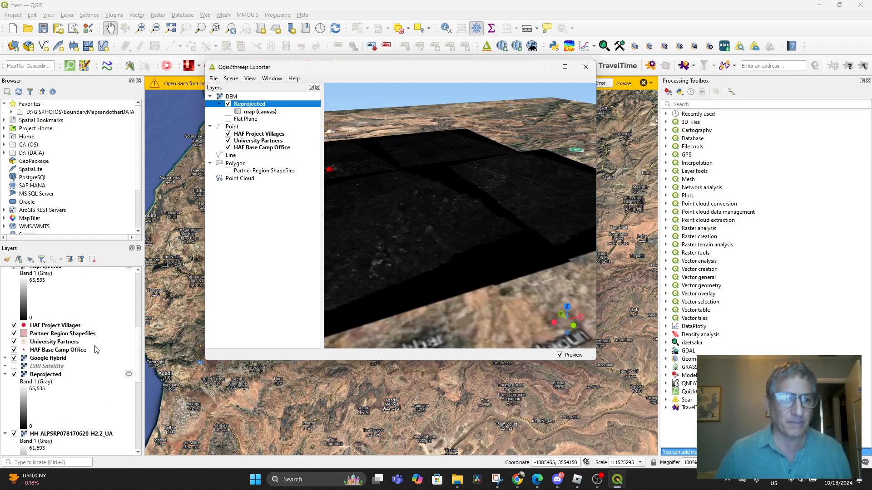
scroll(97, 341, "down", 3)
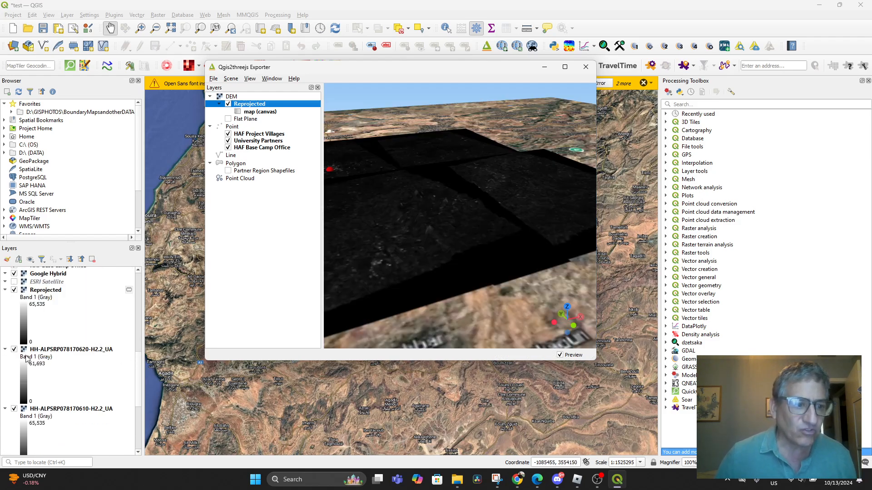
scroll(28, 356, "up", 3)
scroll(62, 343, "down", 6)
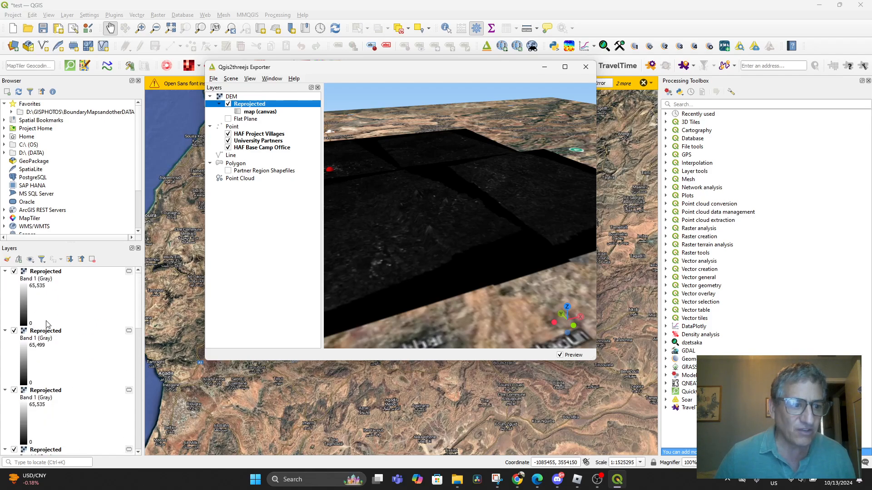
left_click(14, 271)
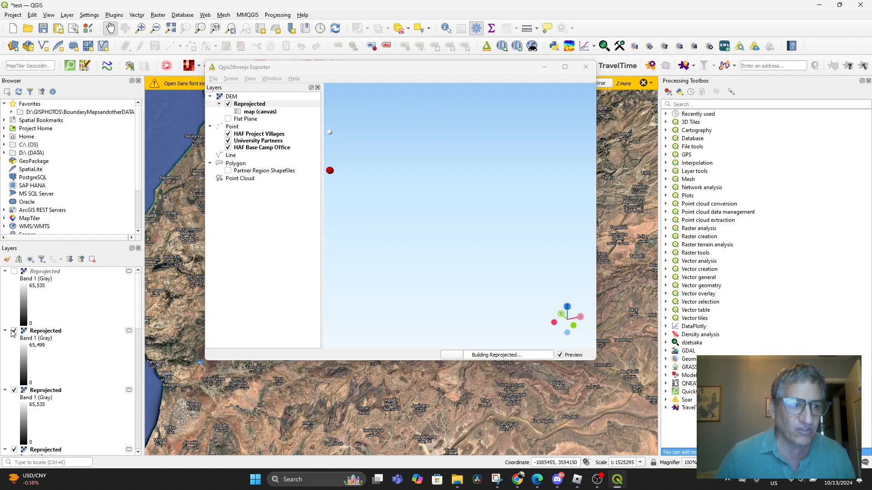
left_click(14, 331)
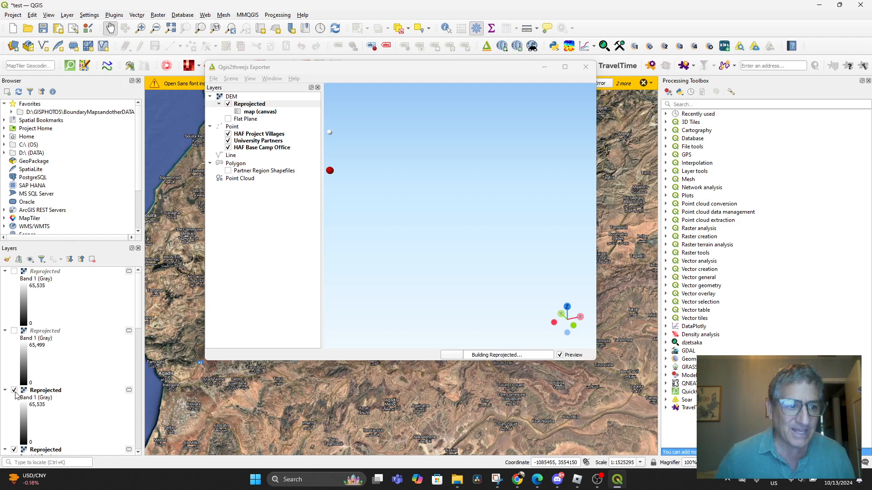
scroll(93, 383, "down", 1)
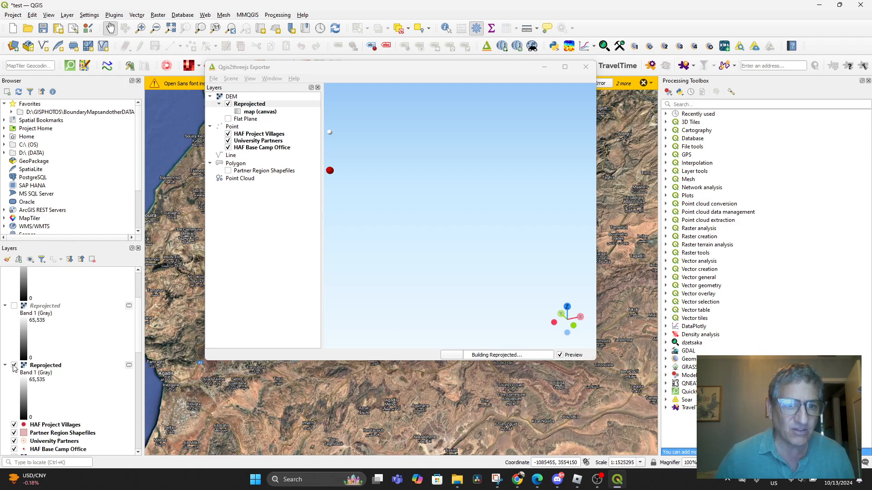
left_click(14, 365)
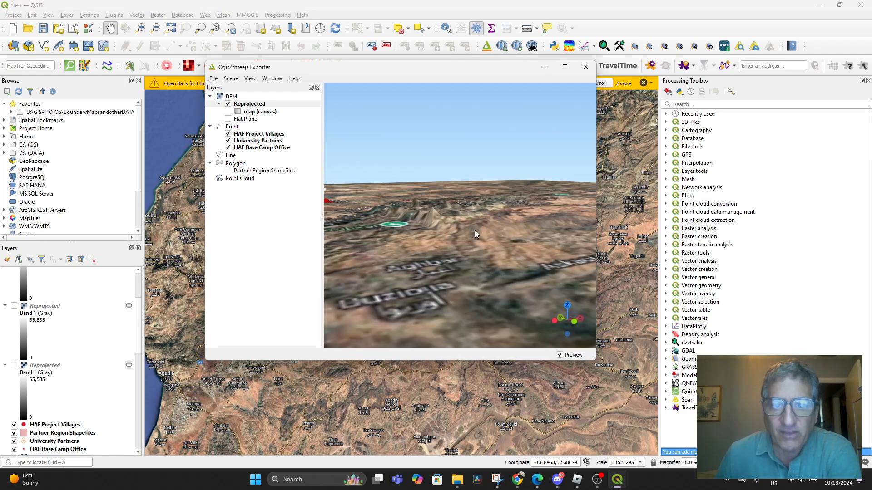
Step: Maximize the 3D exporter window and inspect the mountain relief around Toubkal and Marrakesh
left_click_drag(474, 231, 384, 281)
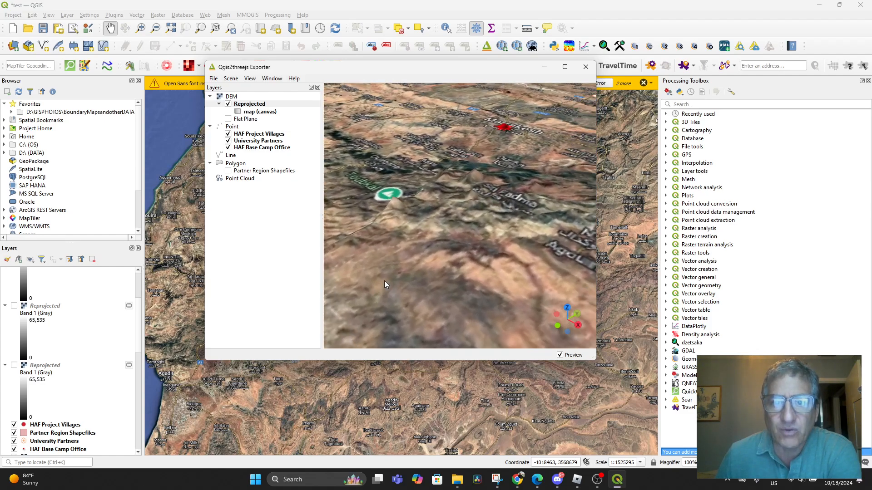
left_click(565, 67)
mouse_move(570, 162)
left_mouse_down()
mouse_move(518, 300)
mouse_move(576, 288)
mouse_move(636, 295)
mouse_move(668, 284)
mouse_move(714, 312)
mouse_move(639, 329)
mouse_move(534, 298)
mouse_move(541, 302)
mouse_move(494, 297)
mouse_move(487, 247)
mouse_move(539, 253)
mouse_move(537, 274)
left_mouse_up()
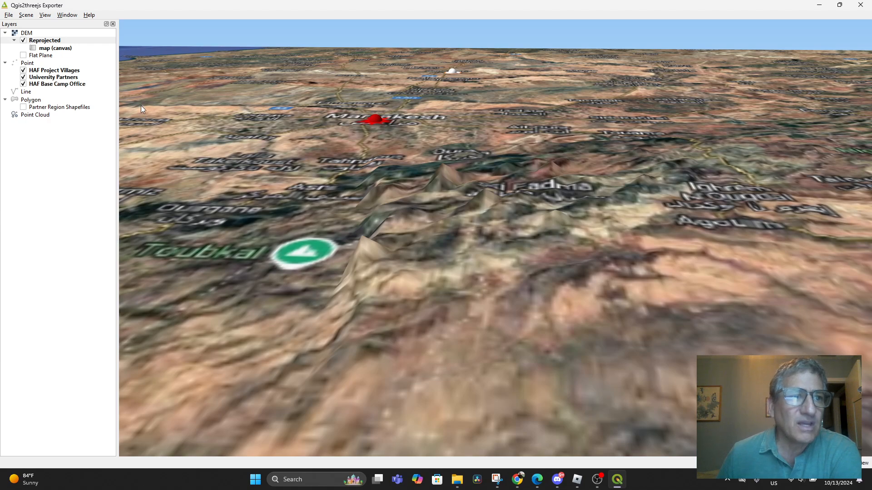
Step: Set the scene's Z exaggeration to 0.2 and inspect the flattened mountain relief around Toubkal
left_click(26, 15)
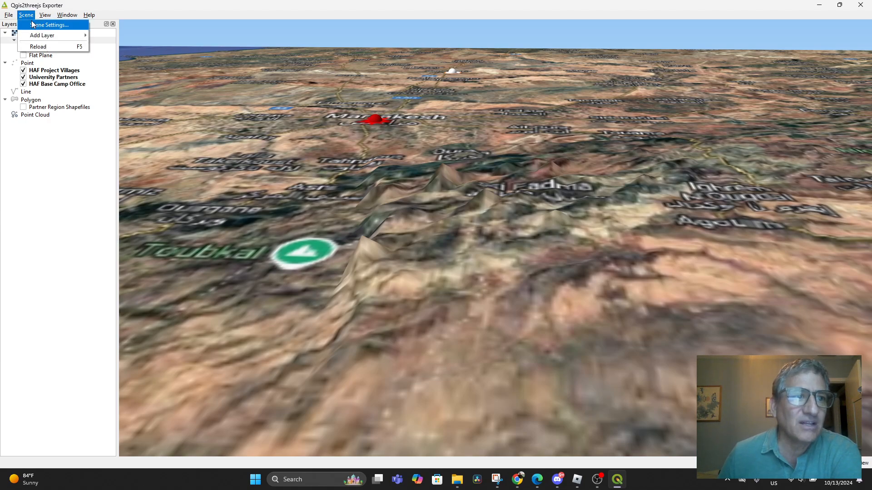
left_click(33, 25)
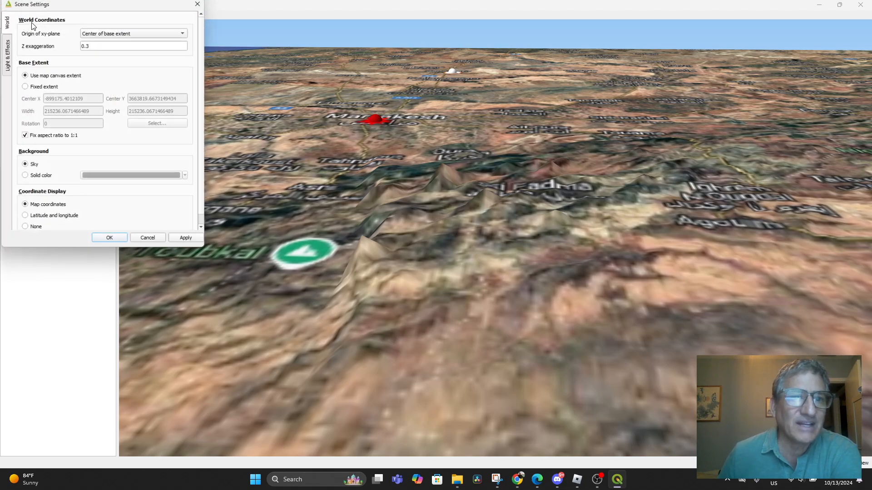
left_click(95, 45)
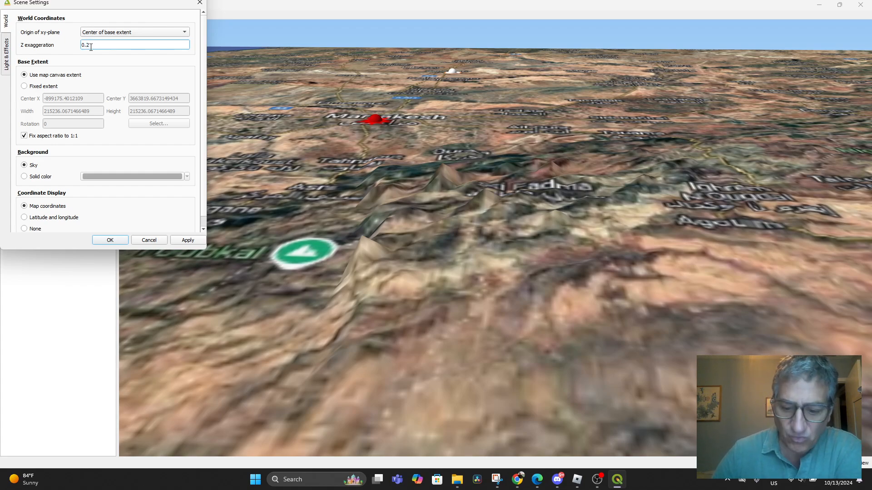
key("Return")
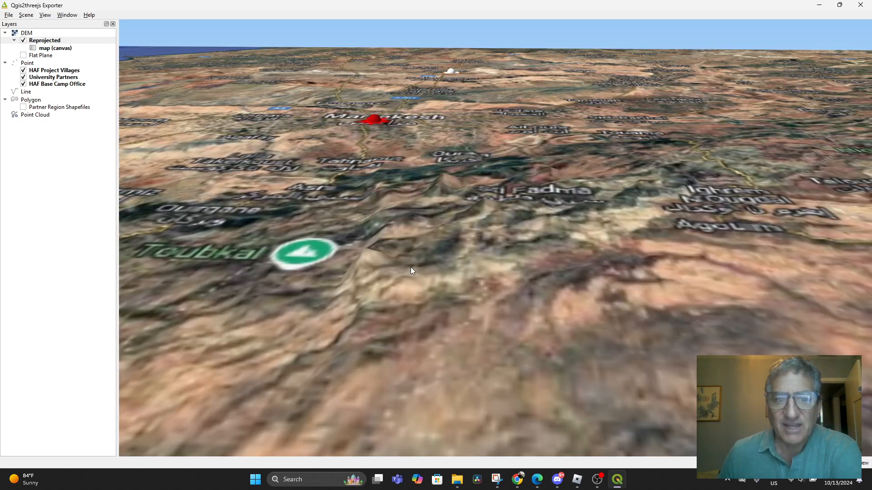
left_click_drag(410, 267, 440, 315)
scroll(429, 280, "up", 10)
left_click_drag(429, 280, 631, 184)
left_click_drag(557, 210, 400, 227)
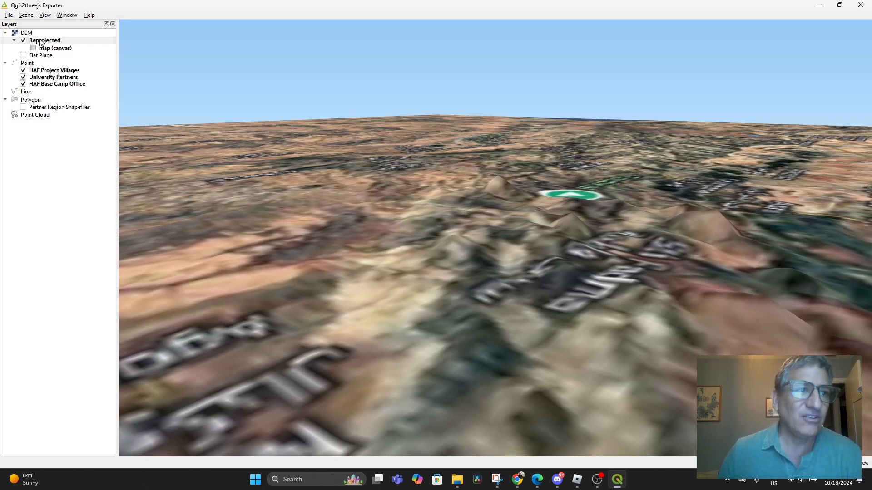
Step: Increase the scene's Z exaggeration to make the mountains near Toubkal stand out more
left_click(27, 15)
left_click(33, 24)
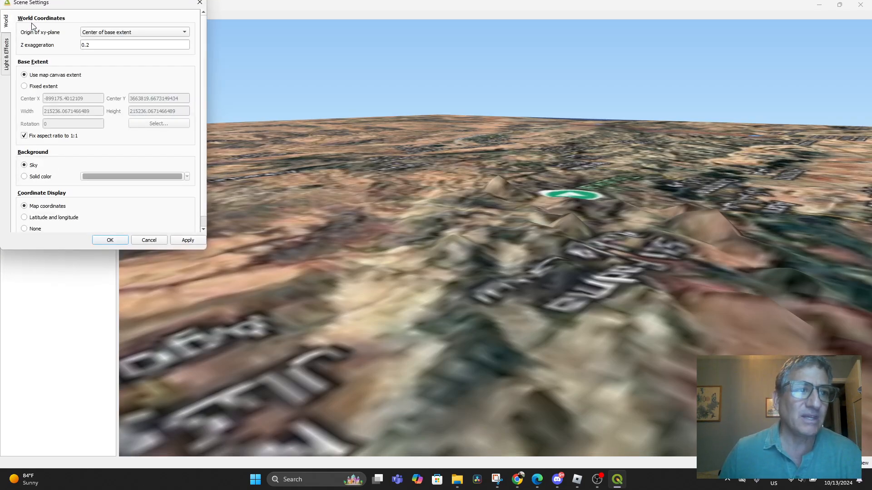
left_click(100, 48)
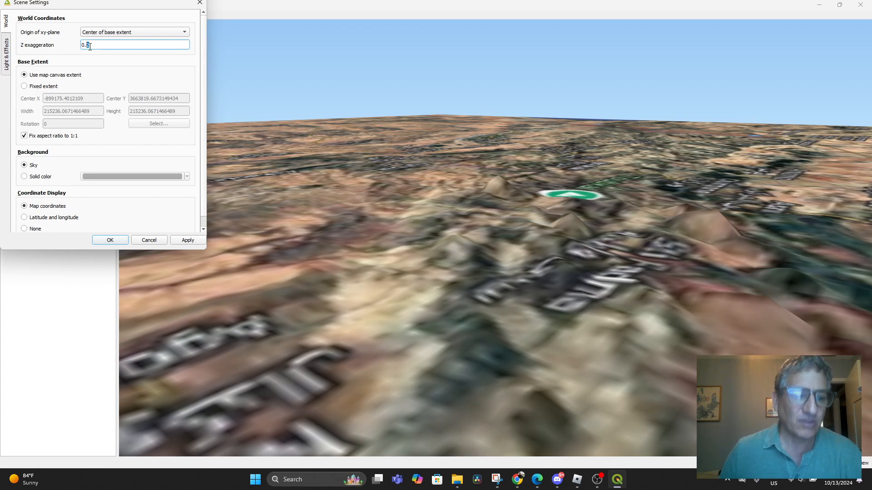
key("Return")
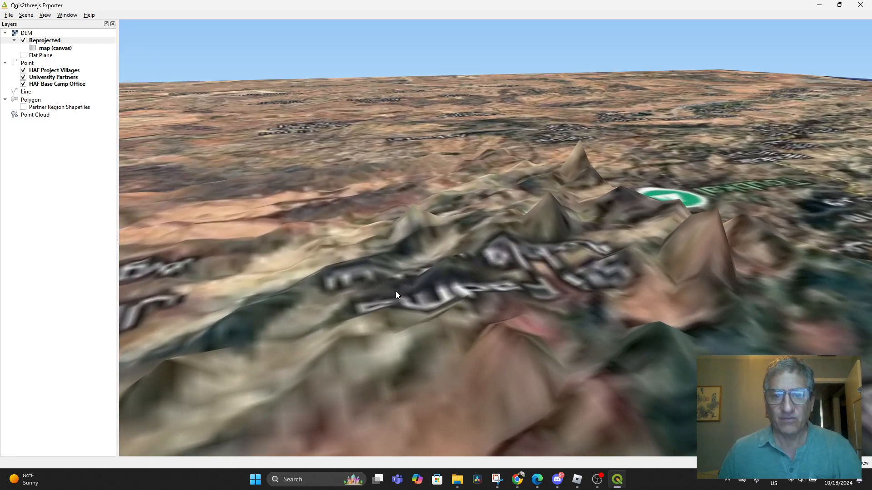
left_click_drag(396, 290, 363, 303)
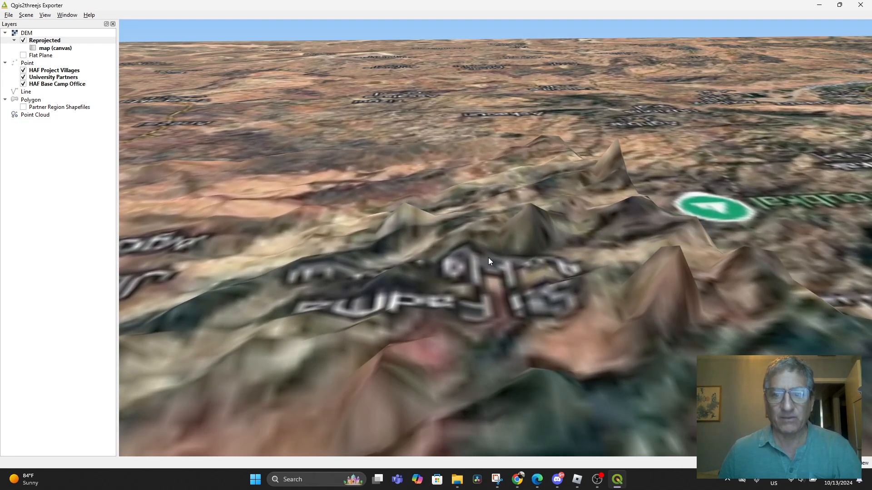
scroll(488, 258, "down", 4)
mouse_move(473, 280)
left_mouse_down()
mouse_move(416, 260)
mouse_move(342, 251)
mouse_move(278, 258)
mouse_move(249, 292)
mouse_move(477, 208)
mouse_move(495, 214)
mouse_move(445, 222)
left_mouse_up()
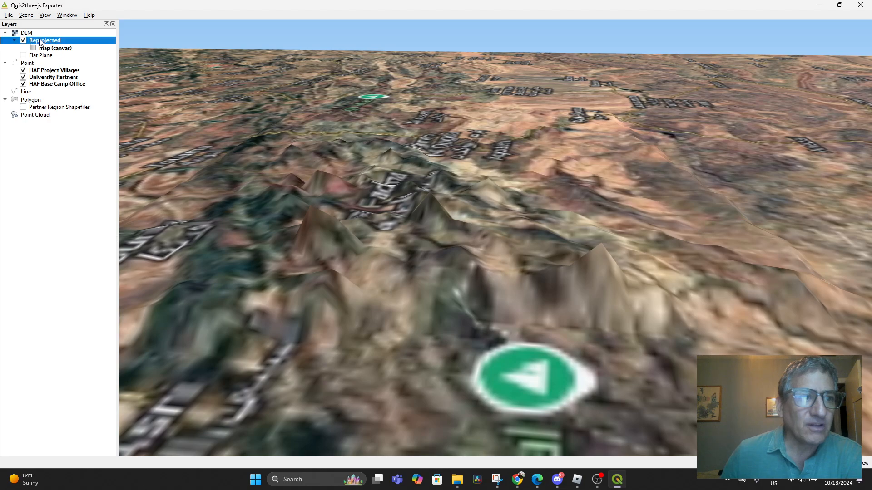
left_click(35, 64)
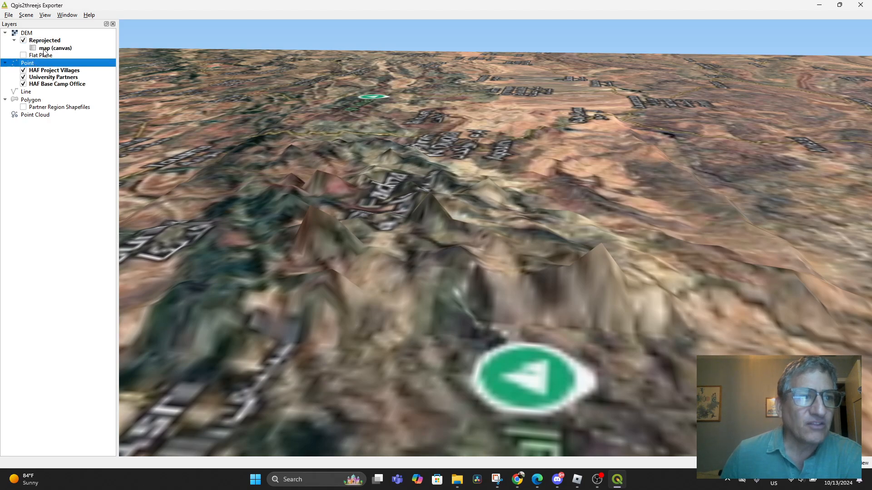
left_click(27, 15)
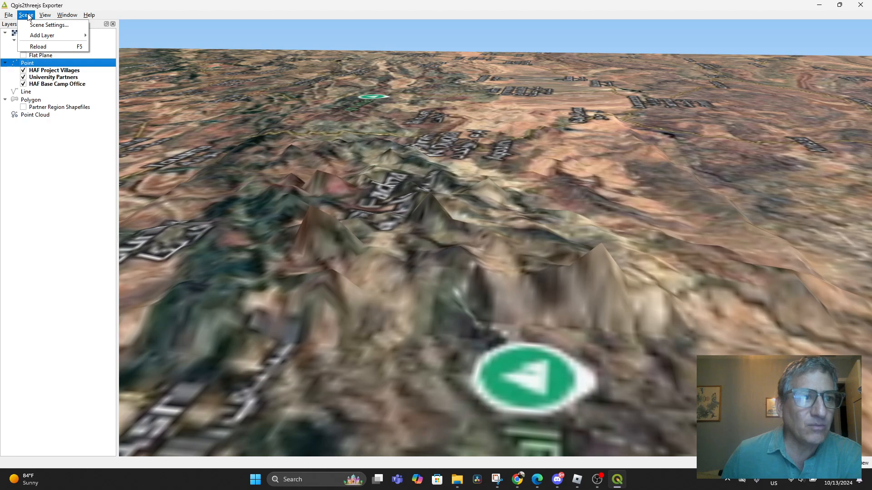
mouse_move(67, 15)
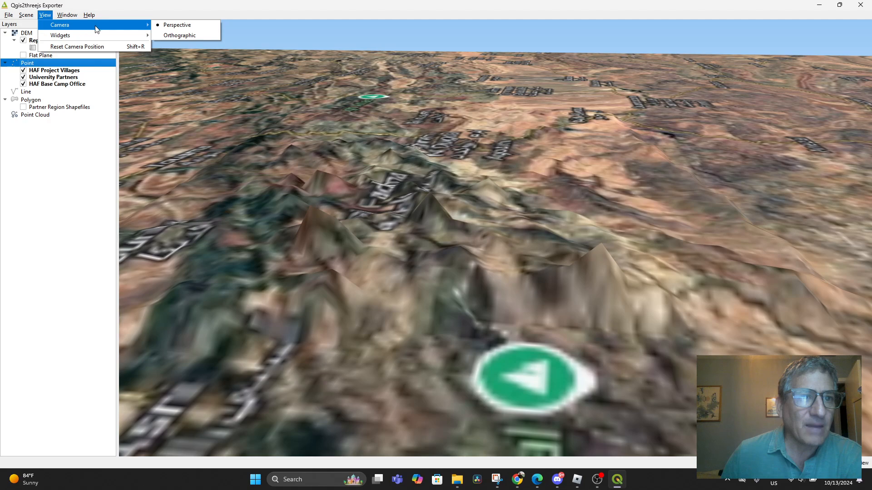
mouse_move(76, 39)
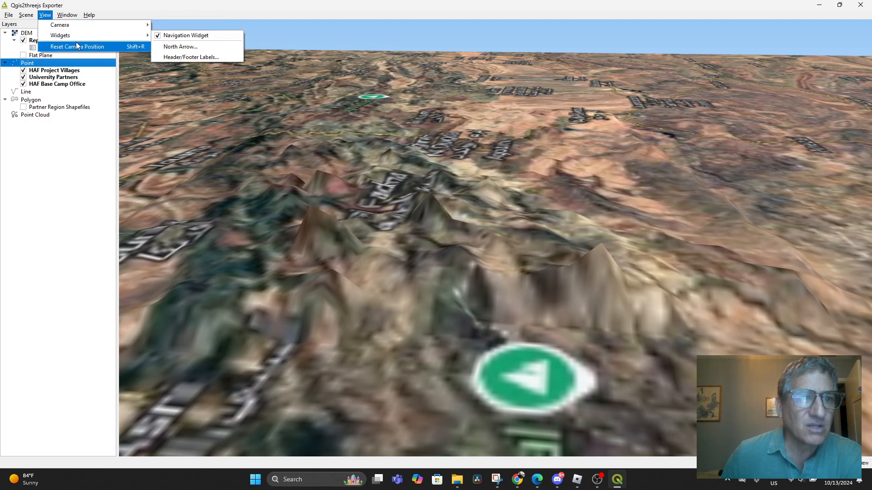
mouse_move(21, 17)
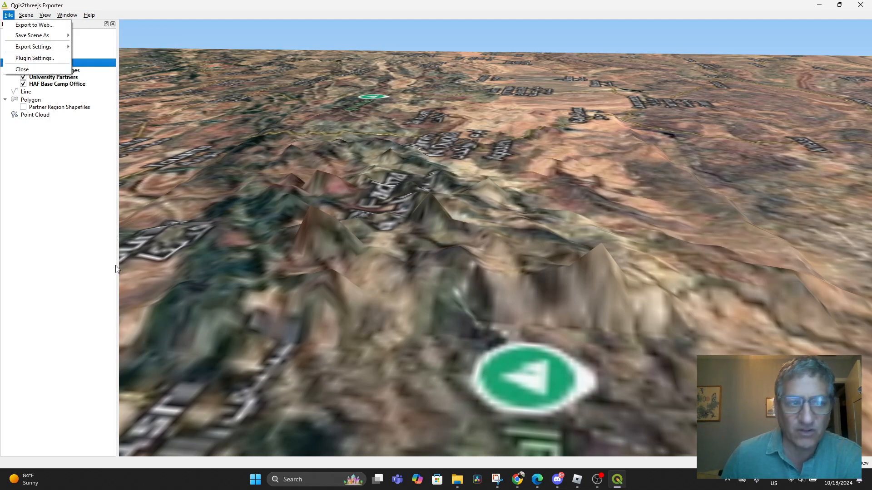
left_click(39, 234)
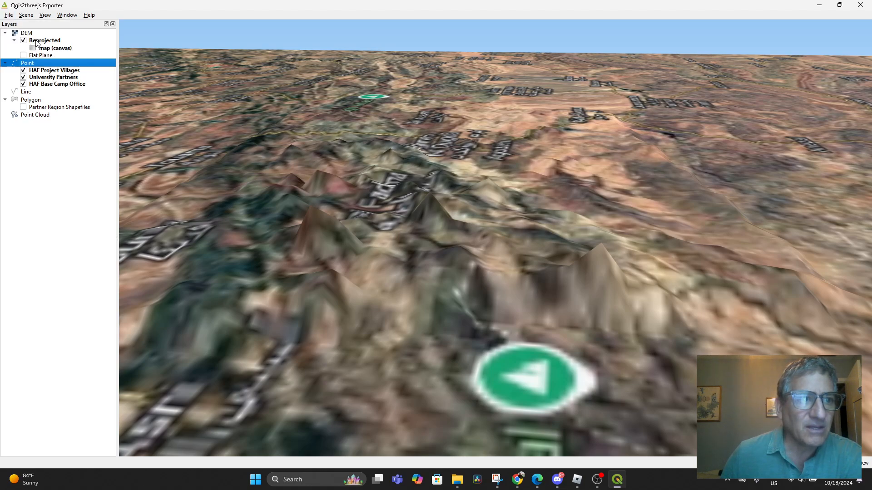
Step: Enable the exporter's animation tools and bring them up in place of the layer list
left_click(72, 15)
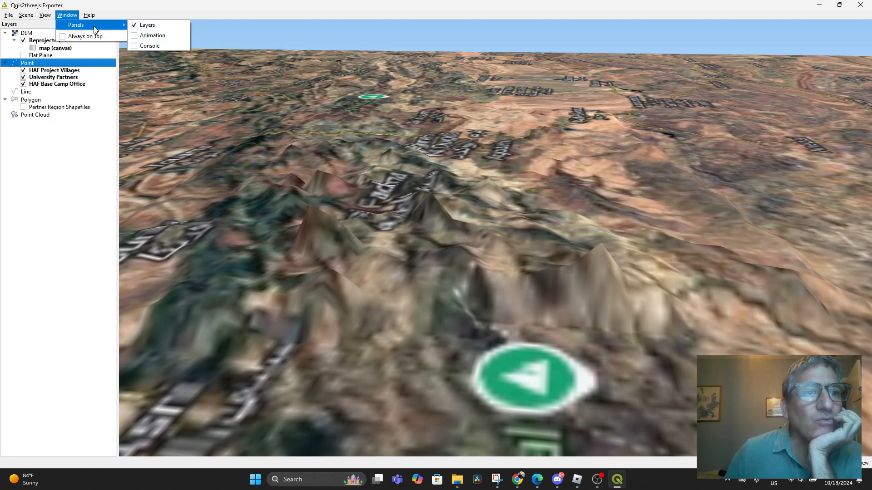
left_click(135, 37)
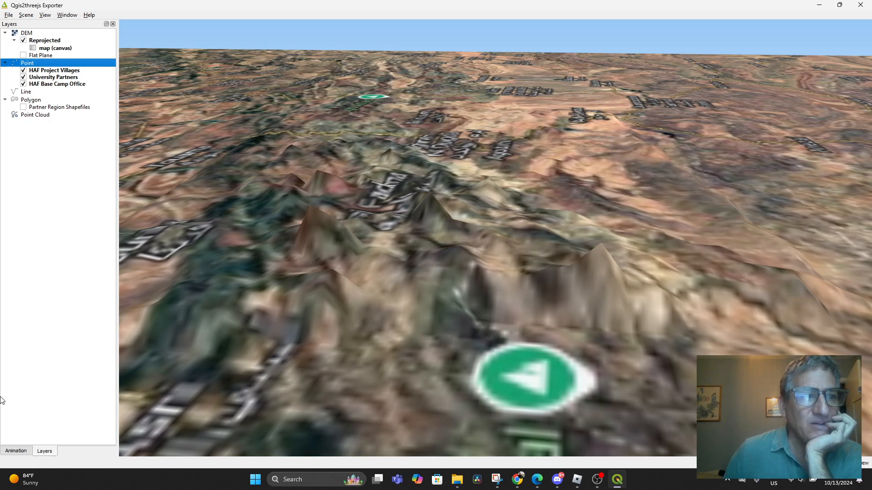
left_click(20, 451)
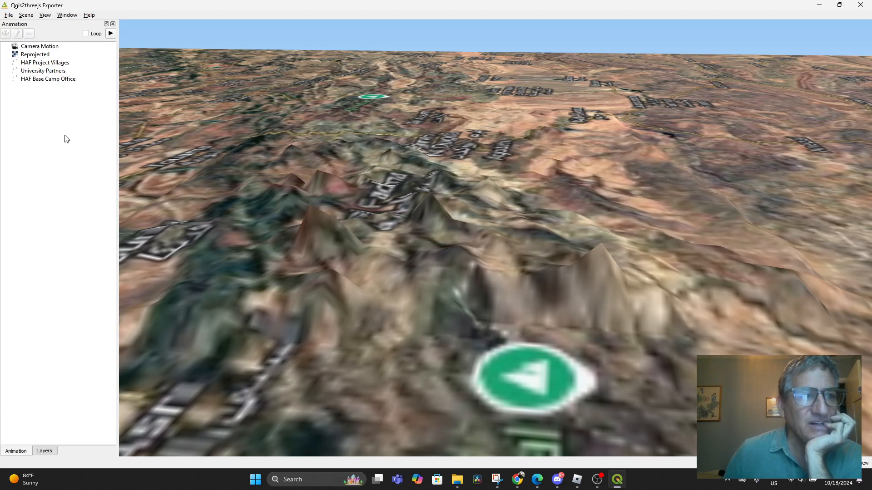
Step: Add a first Camera Motion keyframe from an elevated oblique view that shows the whole terrain, including the Atlantic coast
left_click(49, 47)
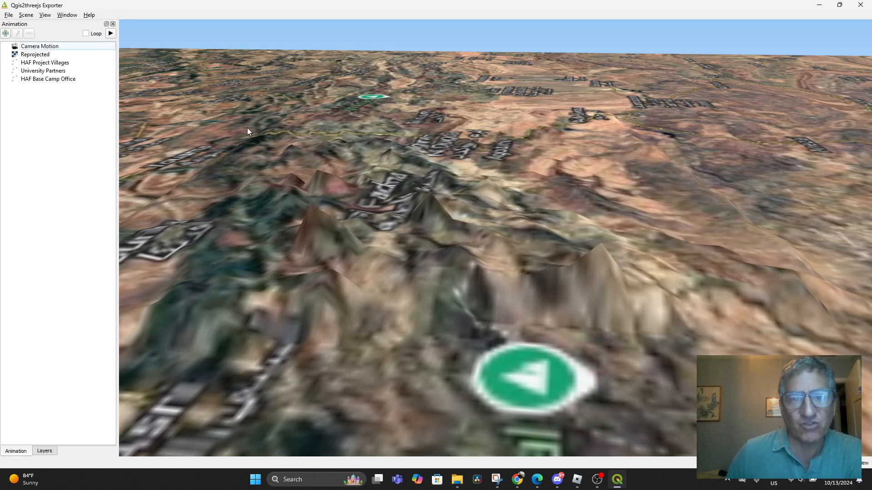
mouse_move(247, 127)
left_mouse_down()
mouse_move(259, 119)
mouse_move(165, 122)
left_mouse_up()
scroll(425, 217, "down", 15)
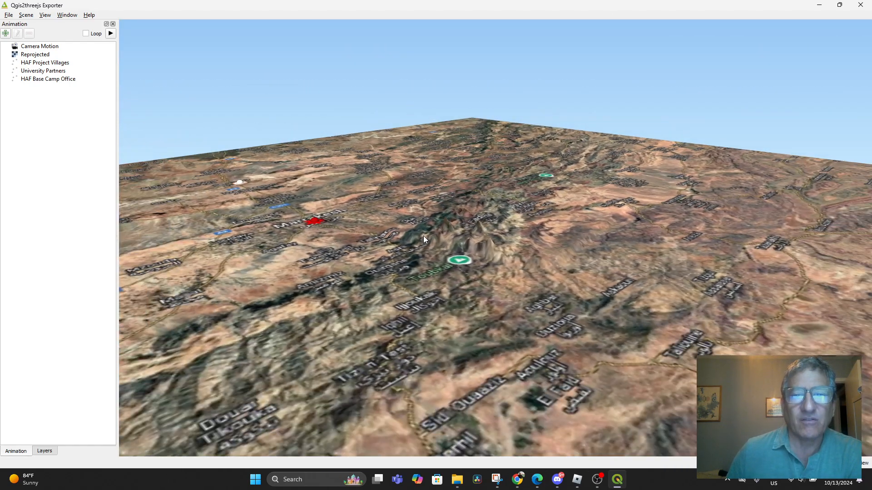
left_click_drag(407, 277, 399, 239)
scroll(427, 285, "up", 12)
scroll(408, 326, "down", 20)
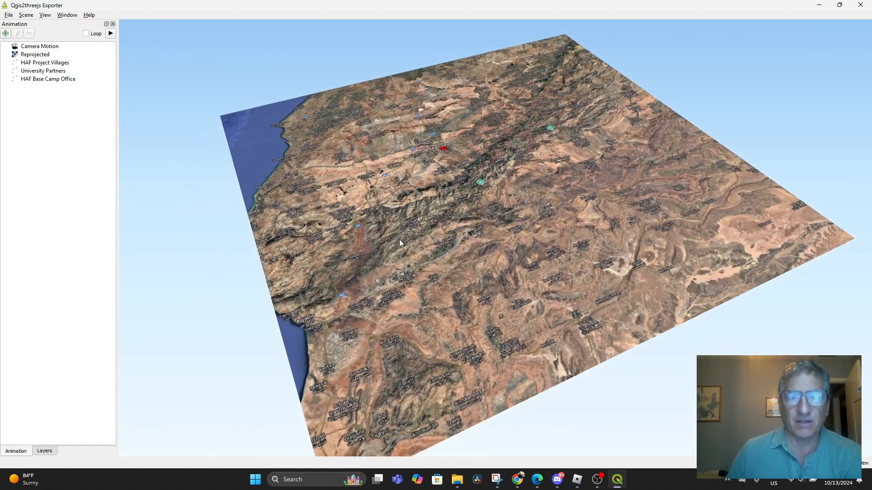
left_click(5, 33)
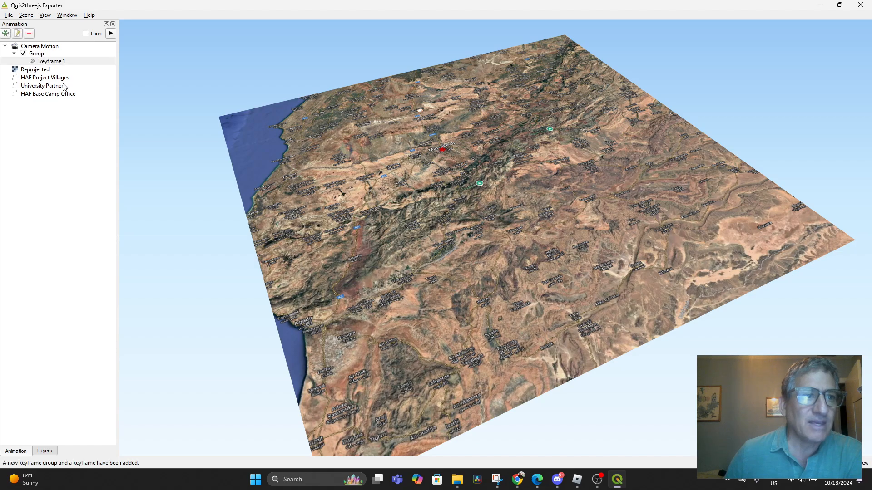
Step: Add a second Camera Motion keyframe to the group from a close, low oblique view of the red marker at Marrakesh
left_click(35, 63)
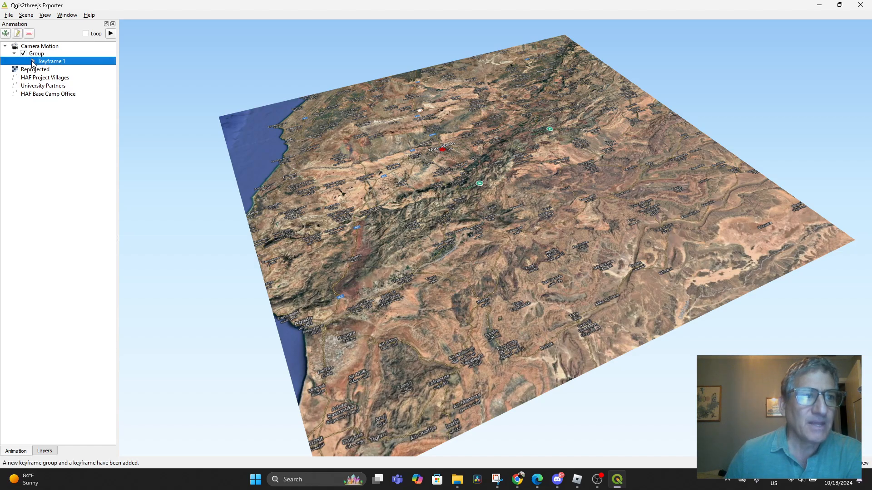
scroll(456, 279, "up", 5)
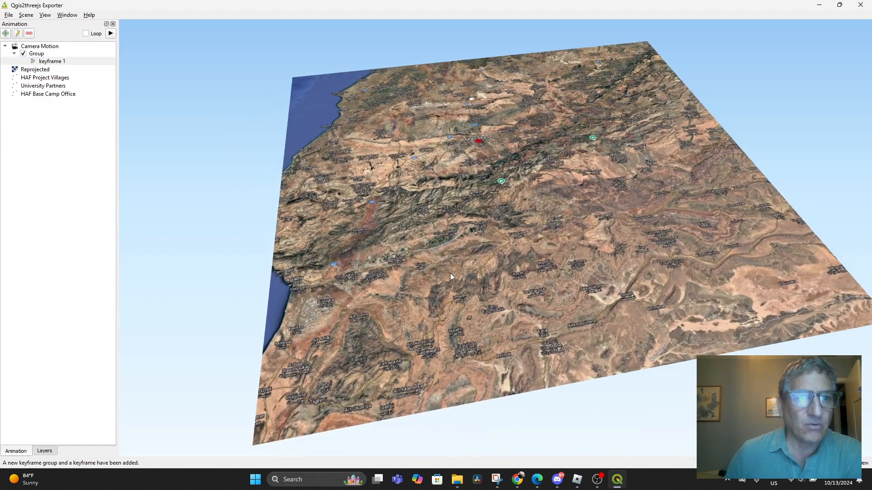
scroll(535, 271, "up", 5)
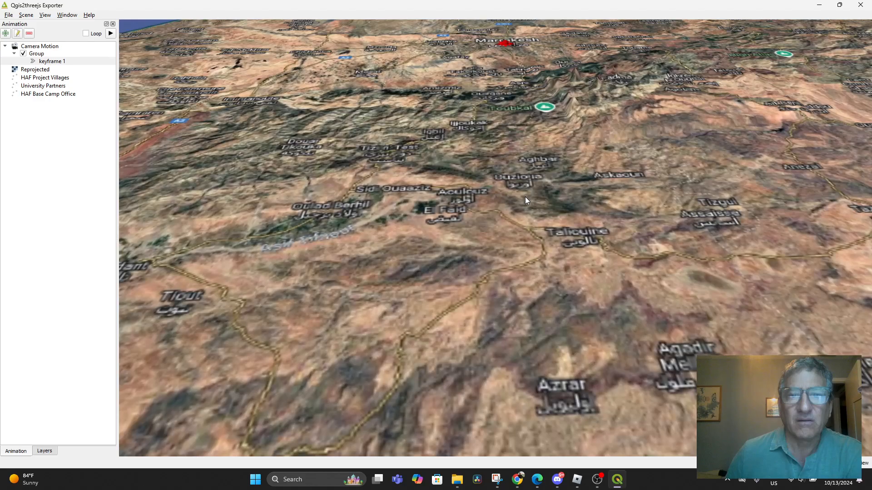
left_click_drag(524, 197, 536, 161)
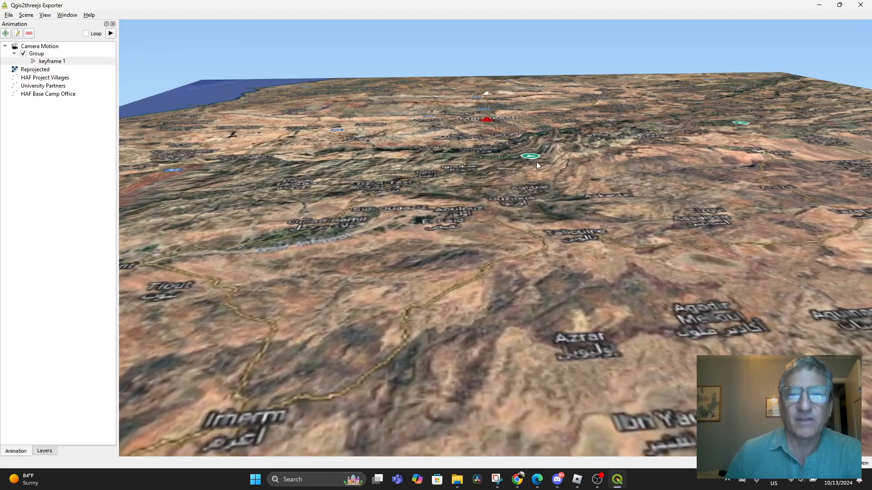
scroll(540, 182, "down", 10)
scroll(542, 186, "up", 15)
left_click_drag(522, 117, 503, 115)
scroll(521, 271, "up", 3)
left_click_drag(521, 271, 511, 336)
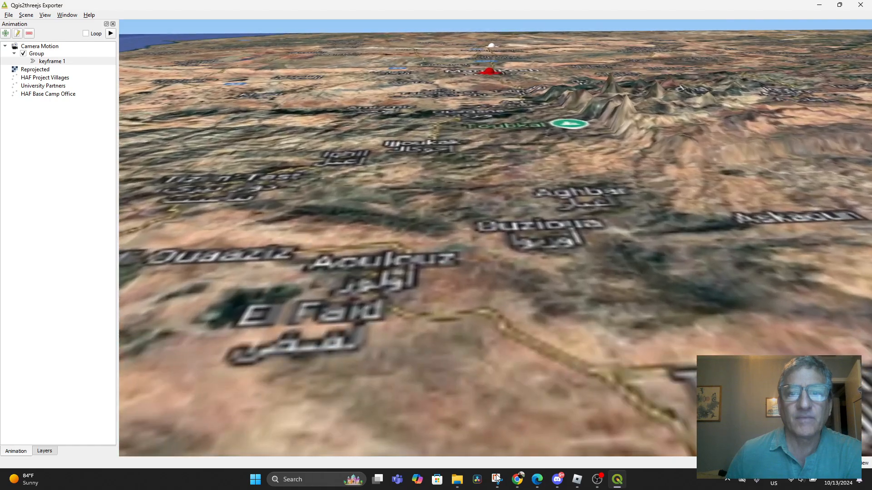
left_click_drag(530, 199, 503, 309)
left_click_drag(501, 170, 538, 306)
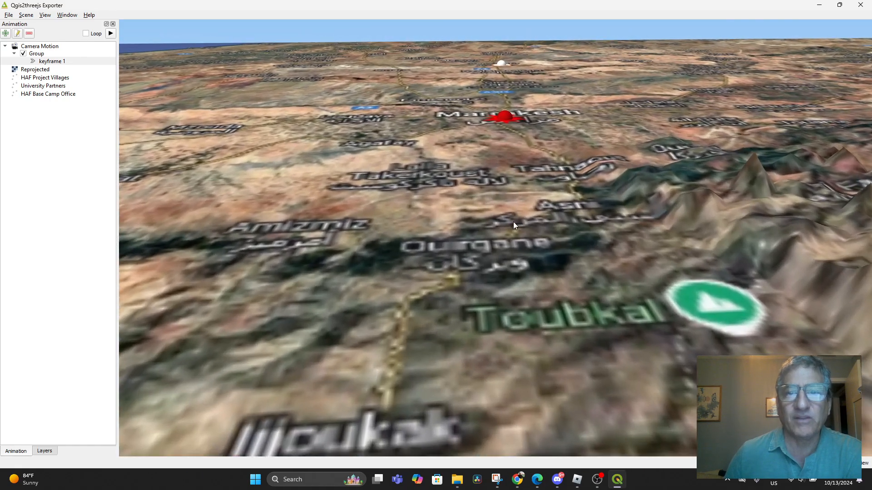
left_click_drag(513, 221, 523, 314)
left_click_drag(530, 246, 500, 340)
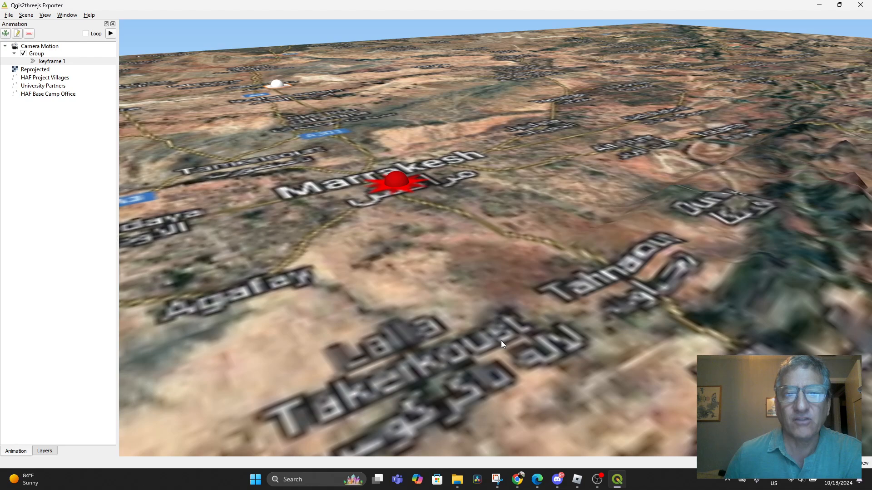
left_click_drag(413, 320, 512, 236)
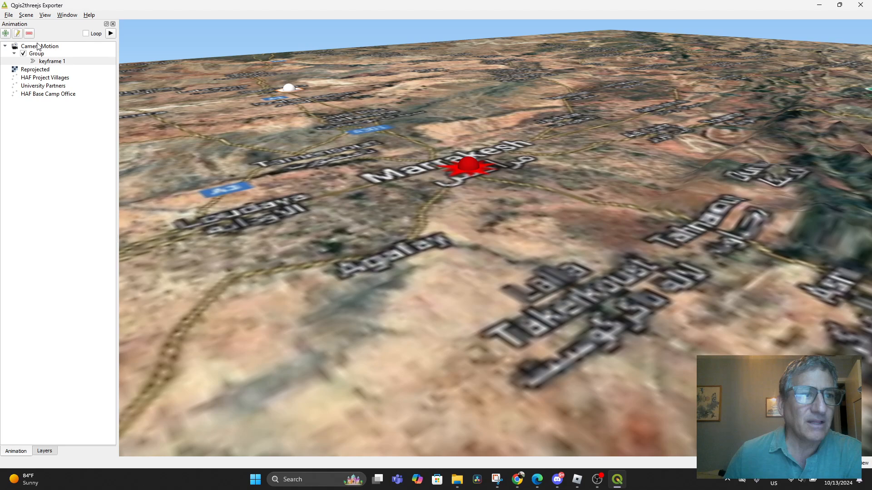
left_click(6, 34)
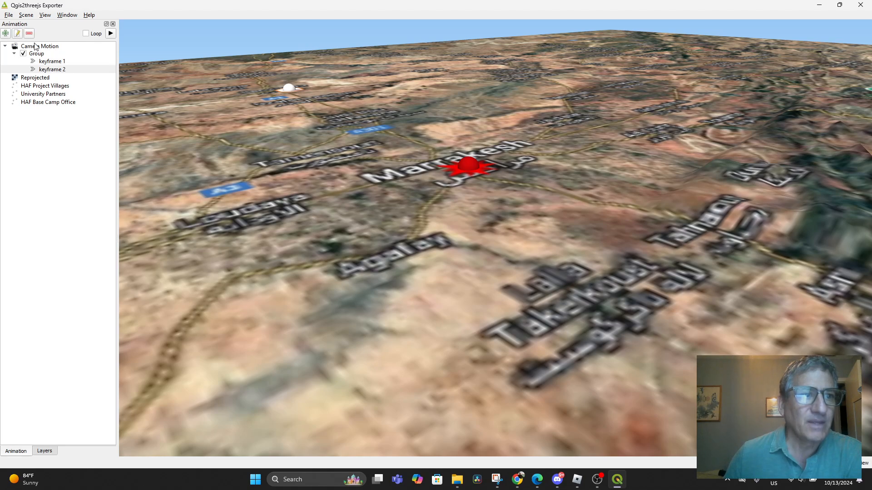
Step: Rename the second camera keyframe as Marrakech
left_click(18, 33)
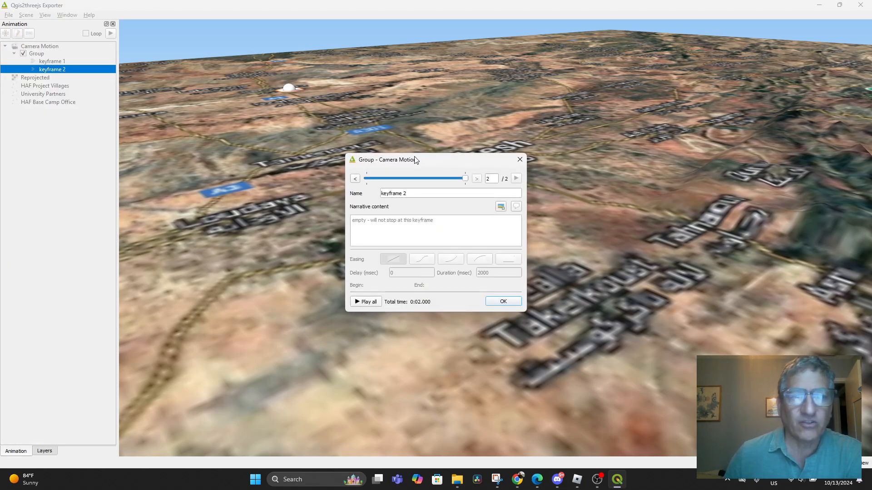
left_click_drag(416, 194, 380, 194)
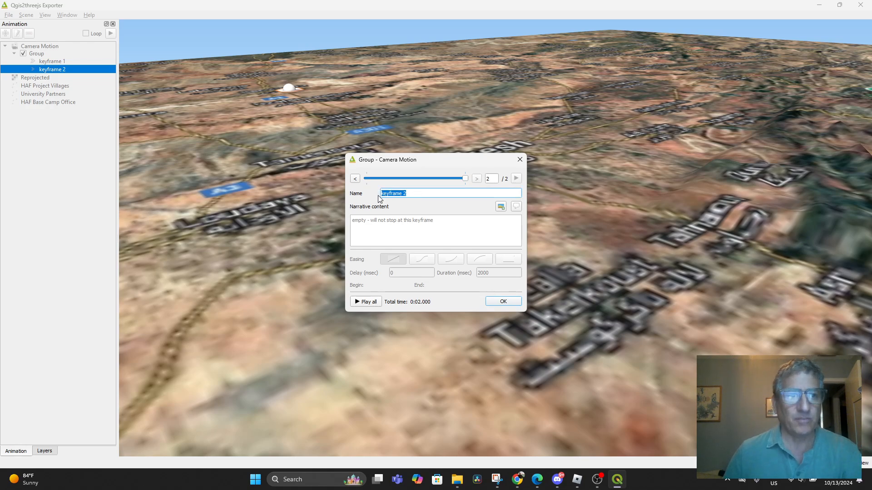
type("Marrakech")
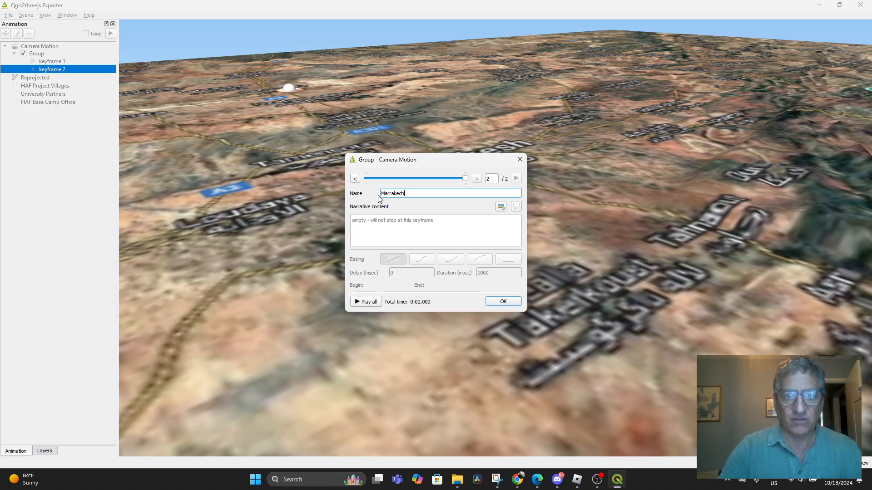
key("Return")
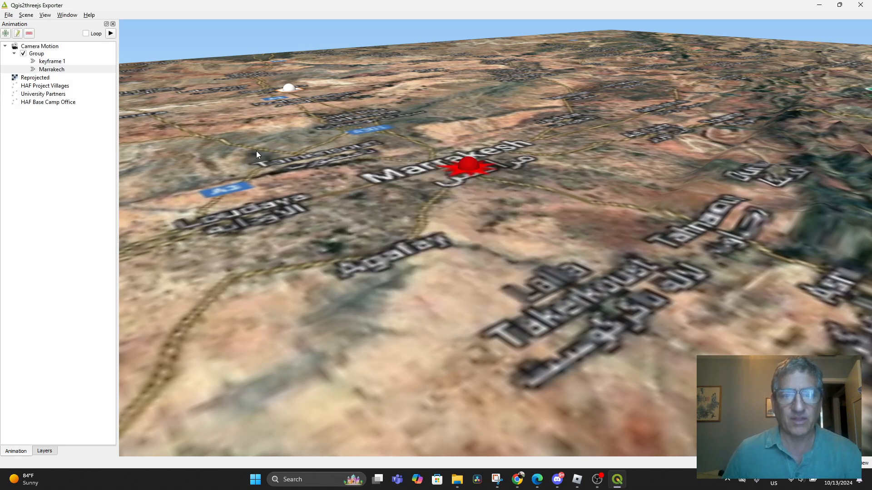
Step: Rename the first camera keyframe as The Whole Map
left_click(53, 62)
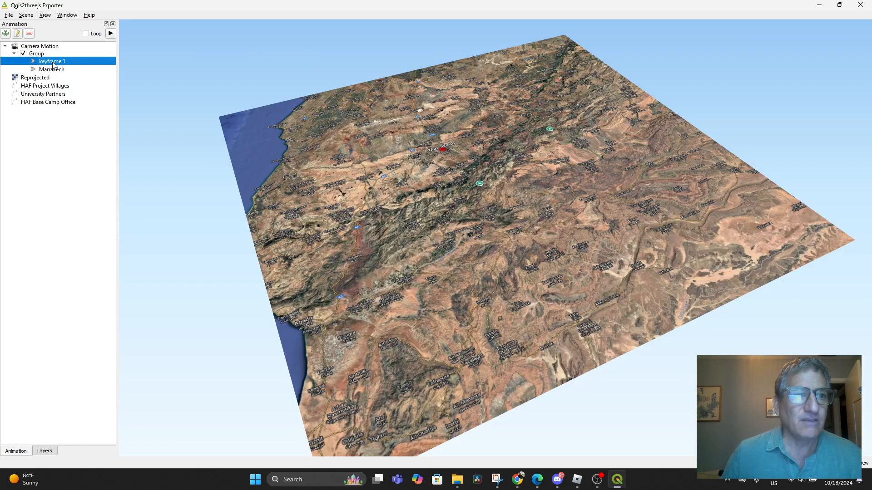
double_click(49, 63)
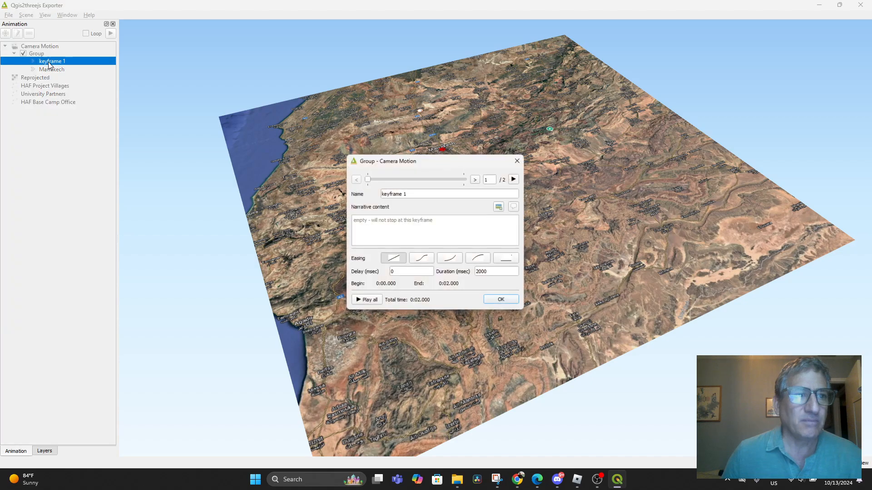
triple_click(414, 198)
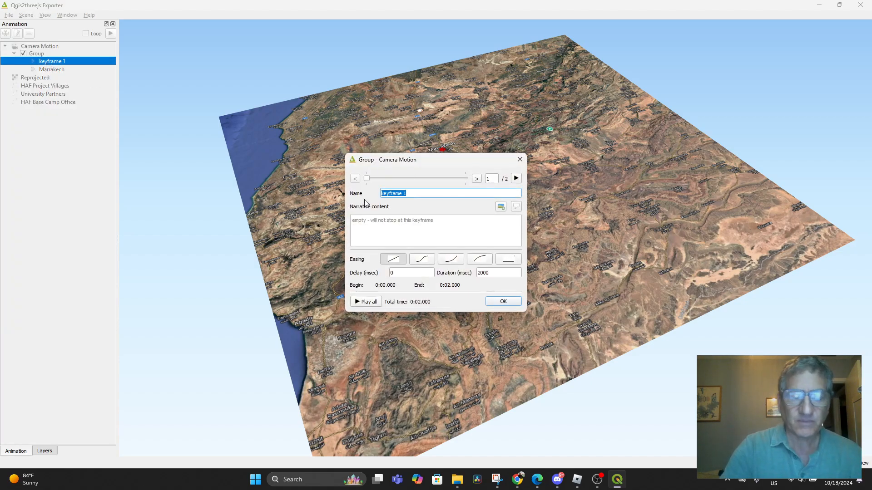
type("The Whole Ma")
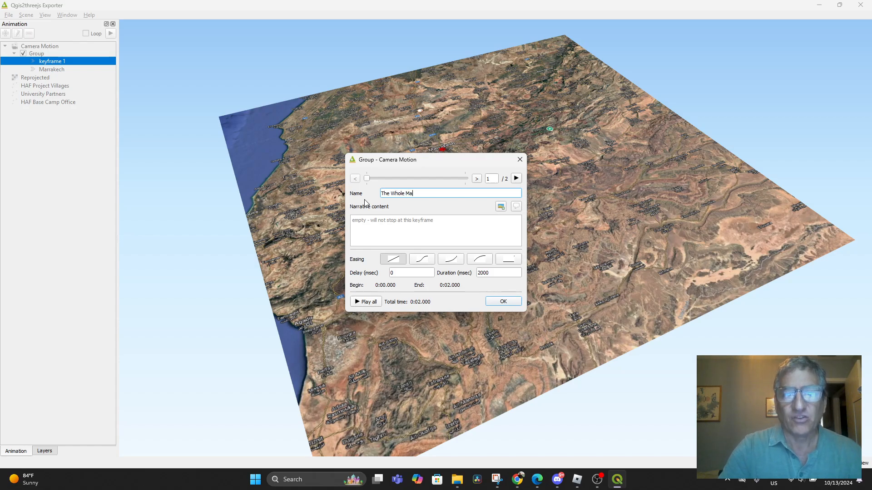
type("p")
key("Return")
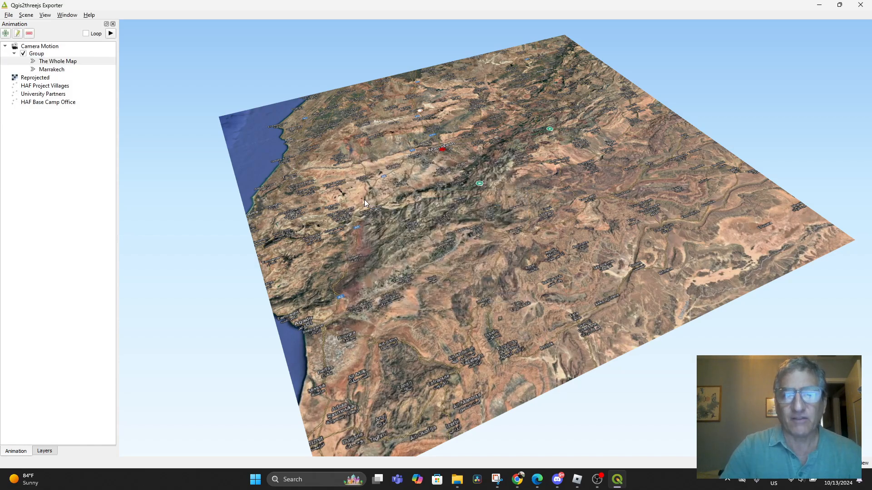
Step: Starting from the Marrakech view, turn the camera toward Toubkal and its peaks and add a third keyframe after Marrakech
left_click(52, 69)
left_click_drag(694, 187, 860, 187)
left_click_drag(458, 245, 591, 345)
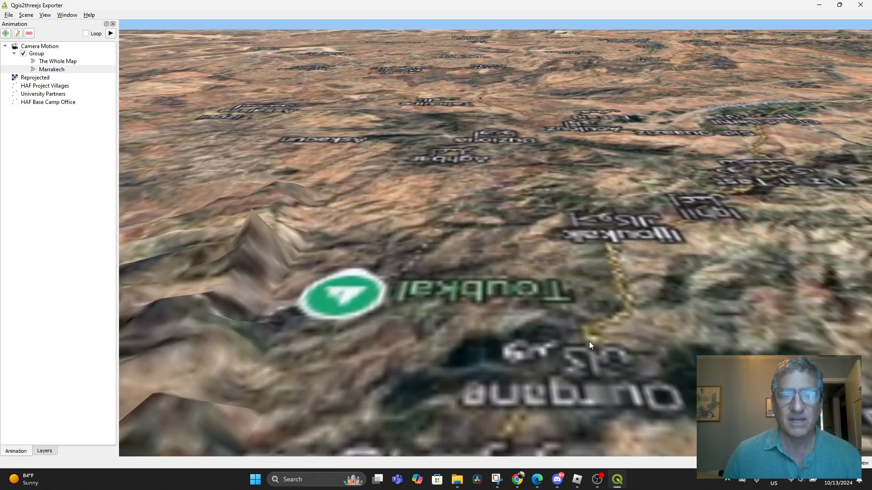
left_click(5, 33)
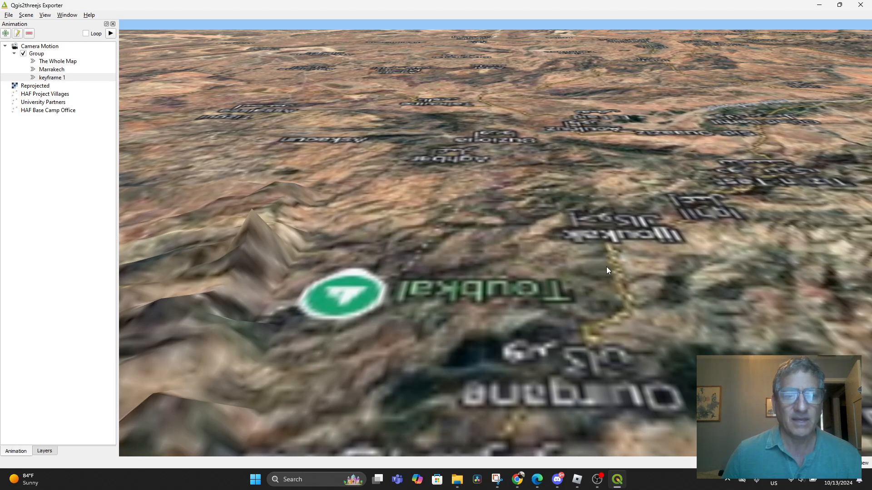
Step: Swing the camera around to face Toubkal from the south, move in closer, and add a fourth Camera Motion keyframe
left_click_drag(606, 266, 147, 317)
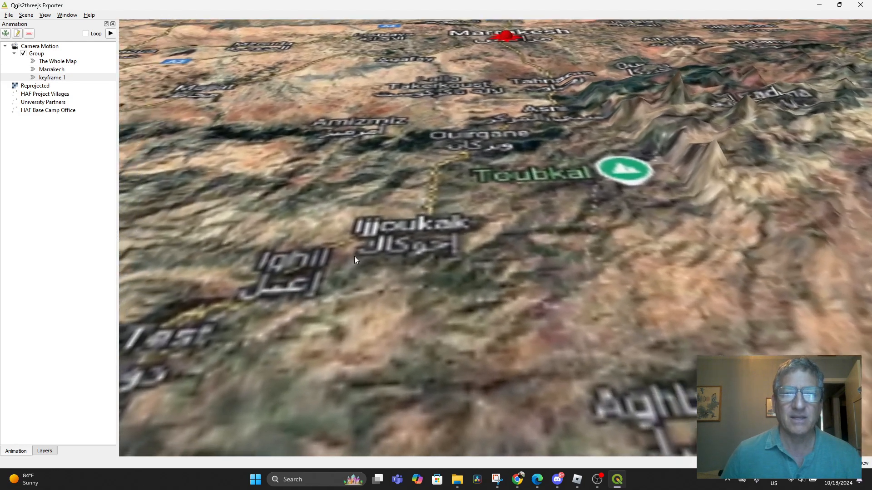
left_click_drag(354, 256, 385, 257)
left_click_drag(423, 213, 291, 316)
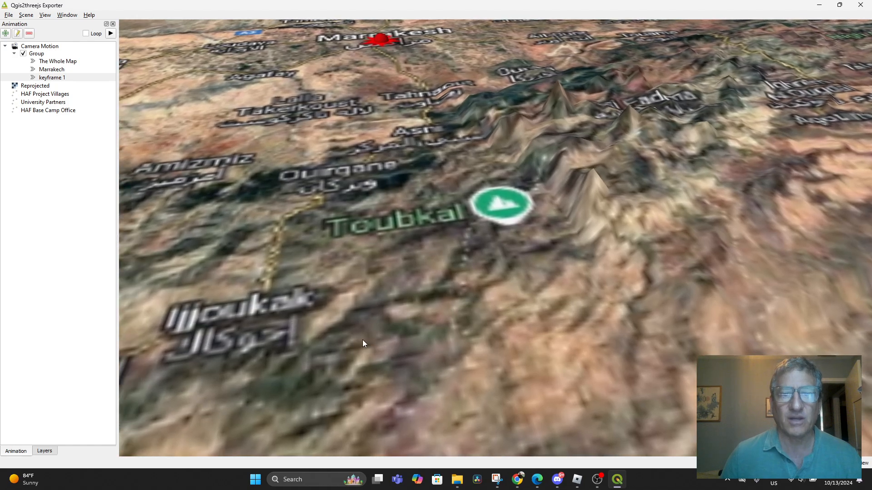
scroll(326, 341, "up", 8)
left_click_drag(319, 342, 407, 377)
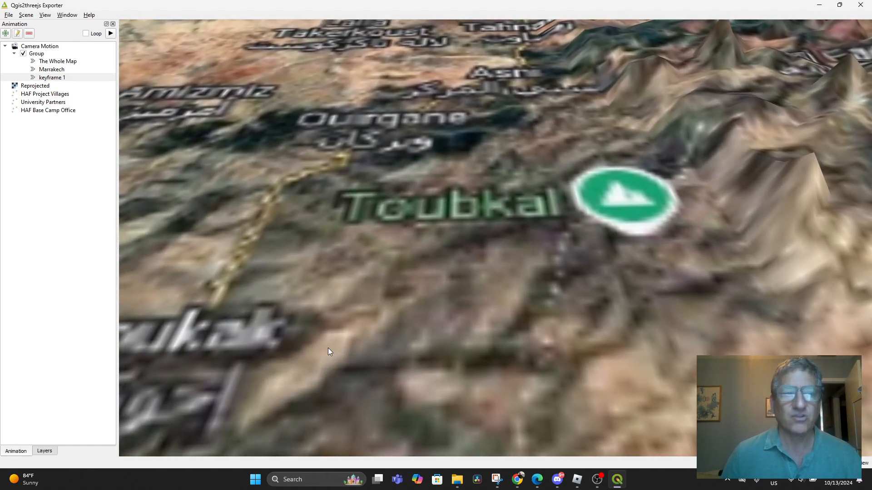
left_click(5, 32)
Step: Rename the fourth camera keyframe as Toubkal
double_click(53, 85)
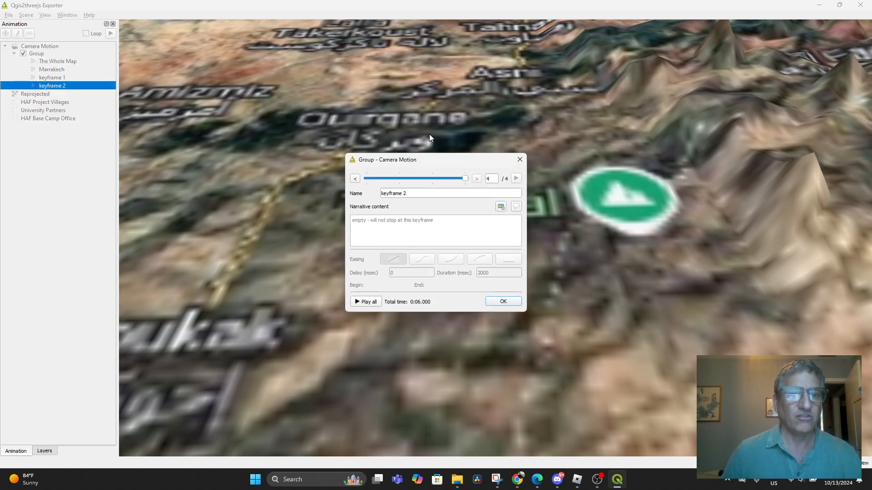
triple_click(427, 193)
type("Tou")
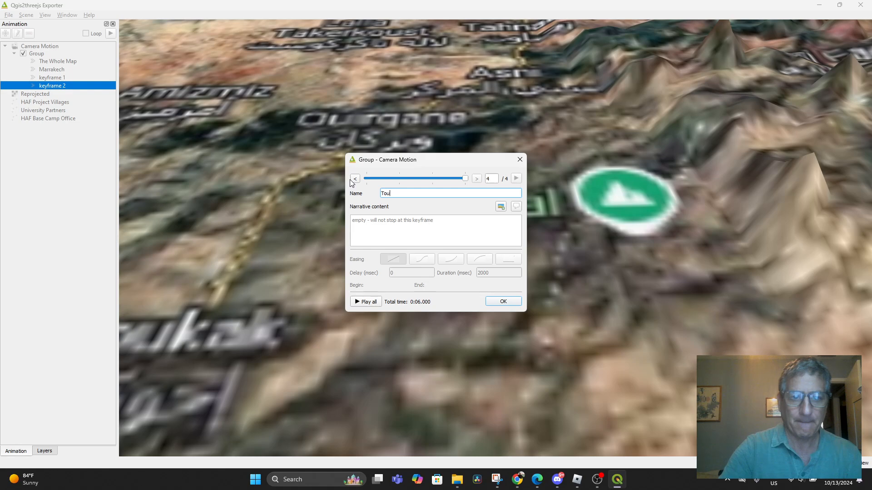
type("bkal")
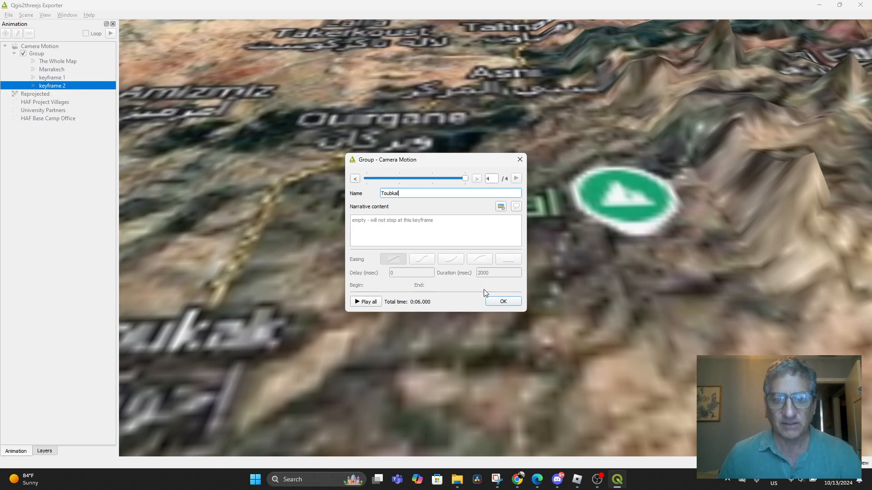
left_click(496, 300)
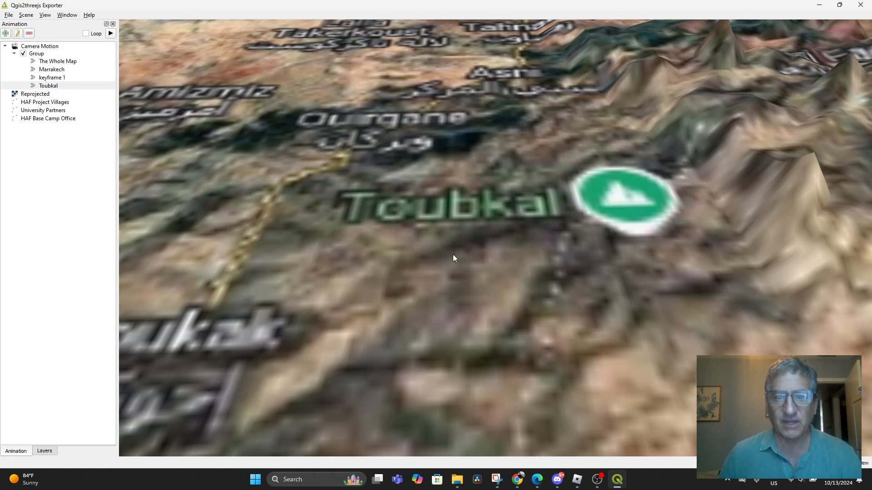
Step: Rename the third camera keyframe, between Marrakech and Toubkal, as to toubkal
left_click(52, 78)
double_click(51, 80)
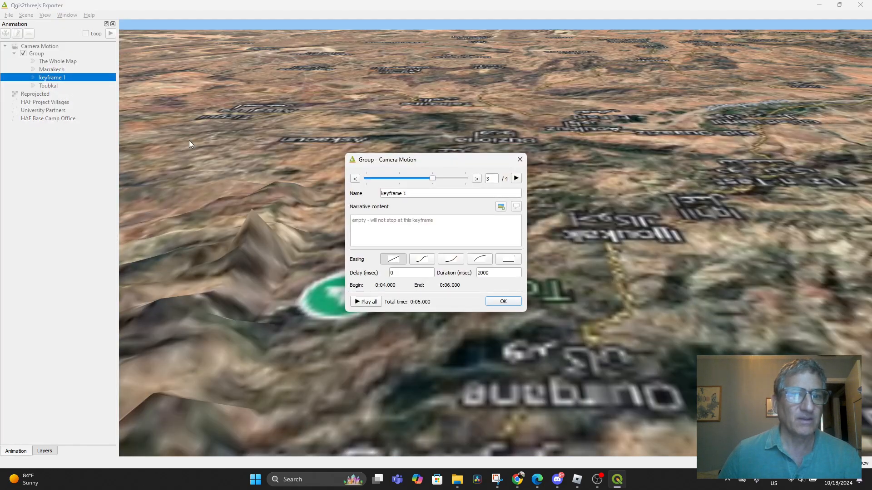
triple_click(422, 192)
type("to toubkal")
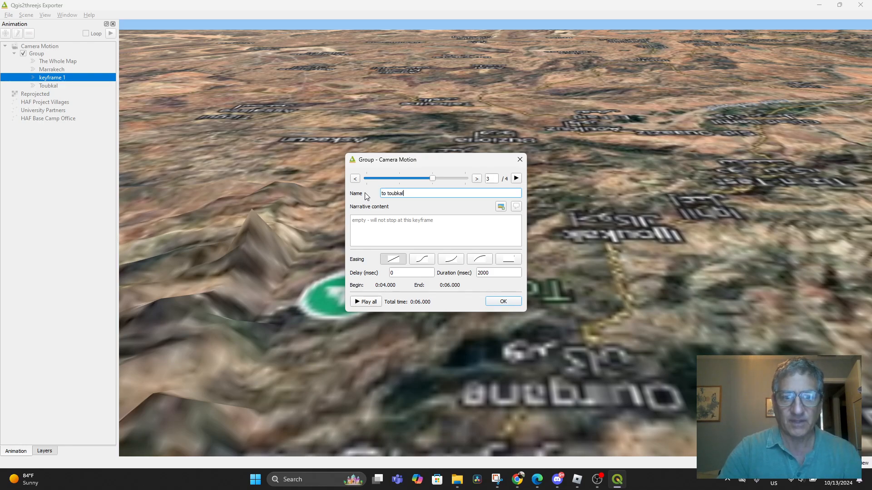
left_click(503, 302)
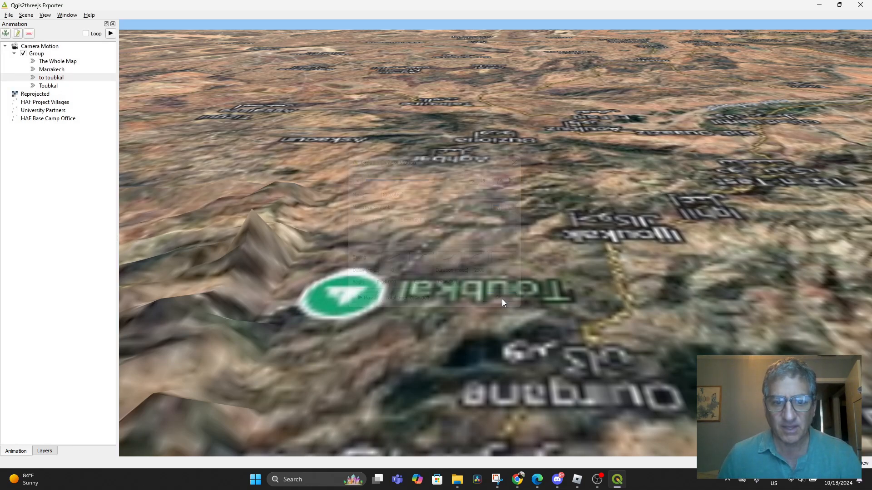
Step: Return to The Whole Map view, enable looping, and play the camera animation briefly before stopping it
left_click(47, 62)
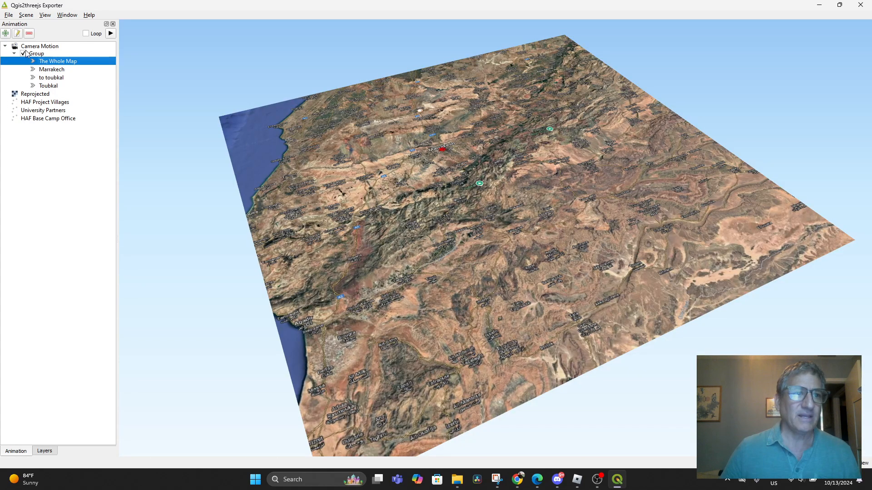
left_click(86, 33)
left_click(110, 34)
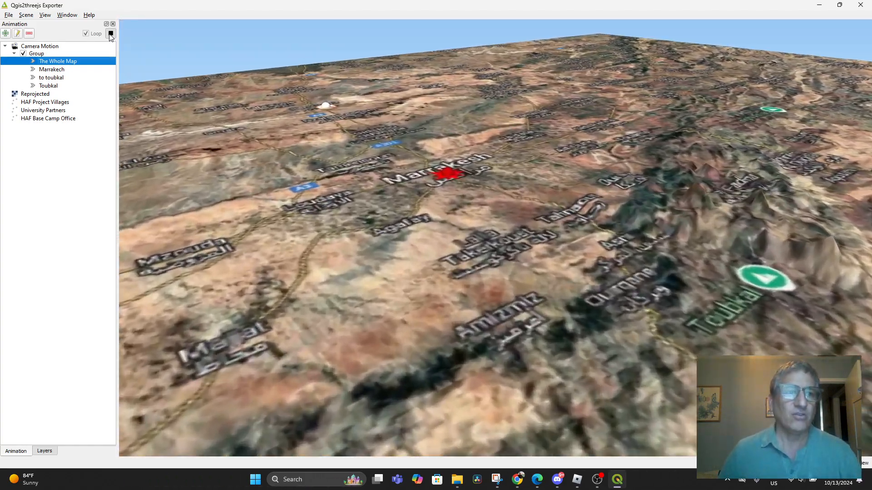
left_click(110, 34)
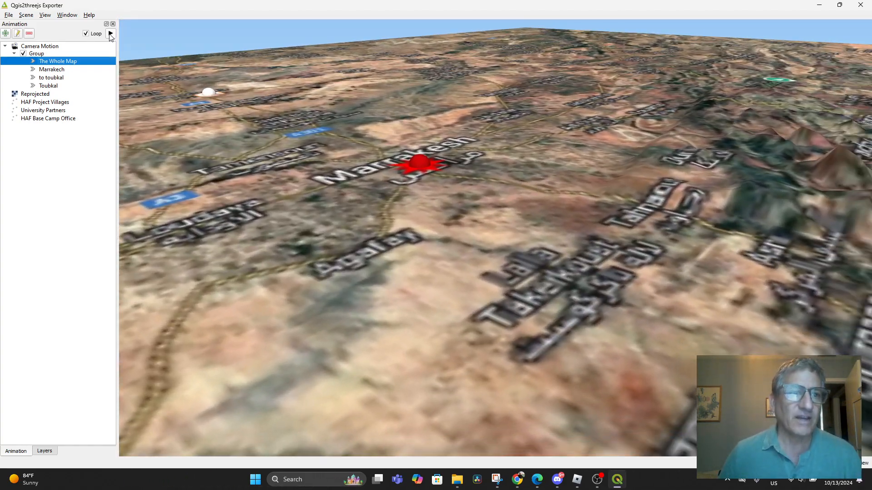
Step: Set the transition duration of The Whole Map keyframe to 5000 msec
left_click(17, 34)
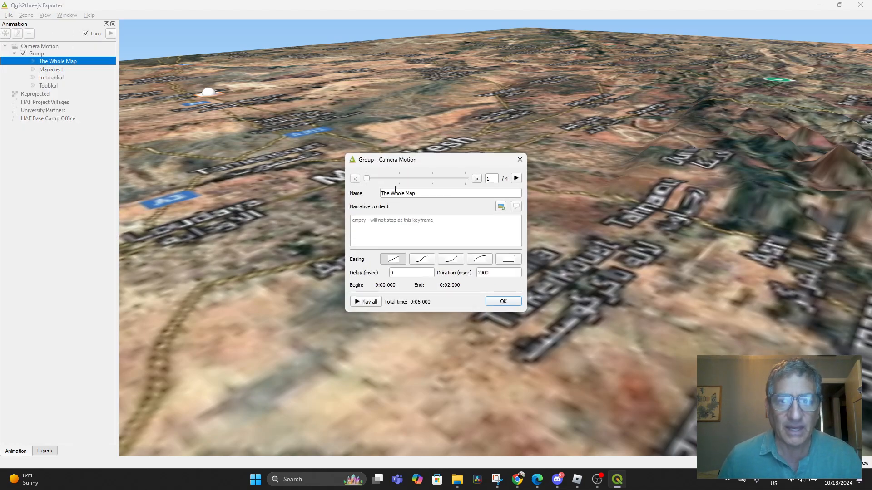
mouse_move(368, 181)
left_mouse_down()
mouse_move(444, 179)
mouse_move(373, 177)
left_mouse_up()
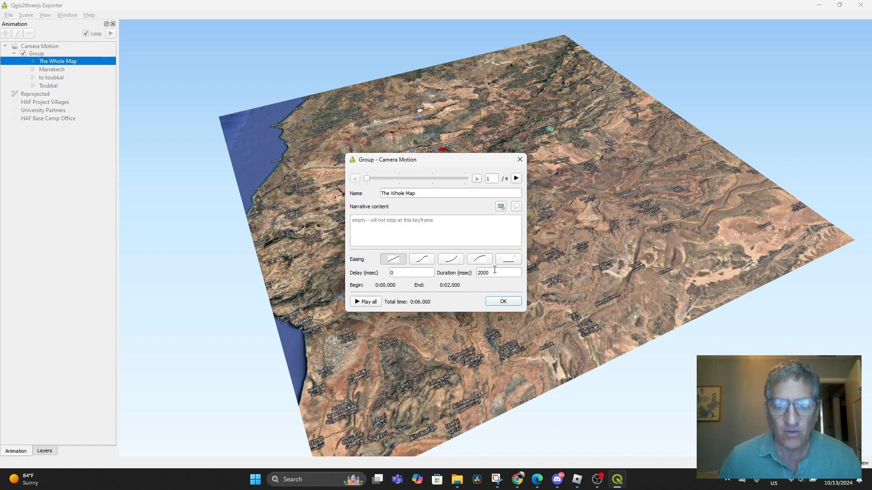
left_click_drag(494, 271, 474, 276)
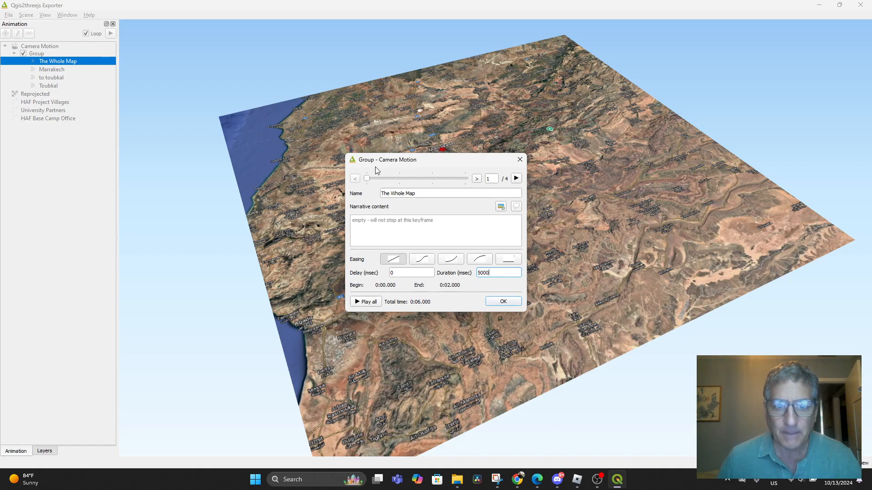
Step: Give the Marrakech keyframe a duration of 3000 msec and a delay of 2000 msec
left_click_drag(366, 179, 388, 180)
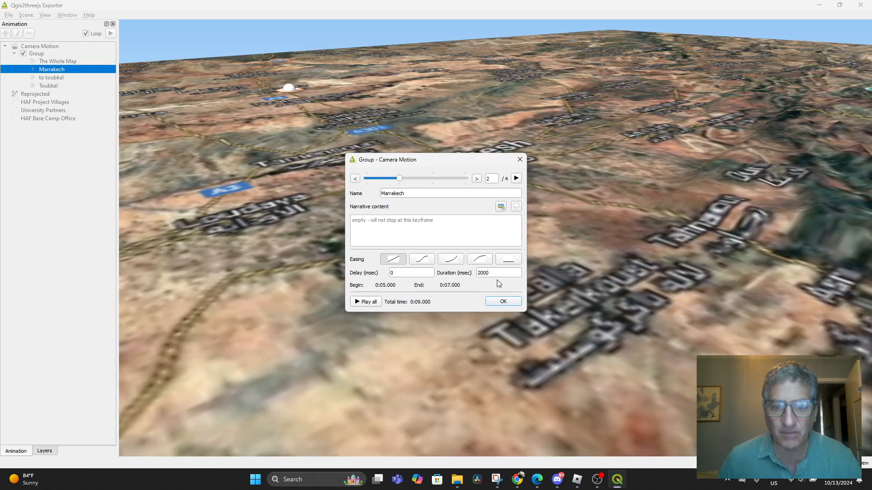
left_click(487, 272)
type("3")
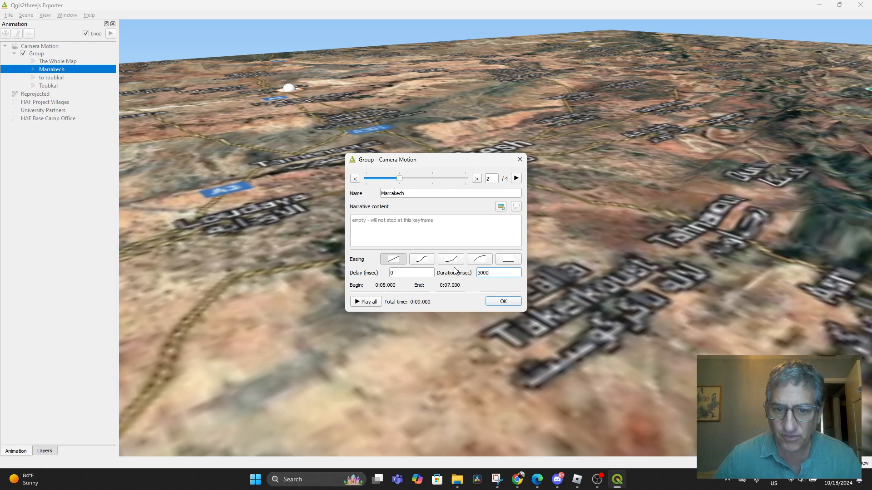
left_click(404, 272)
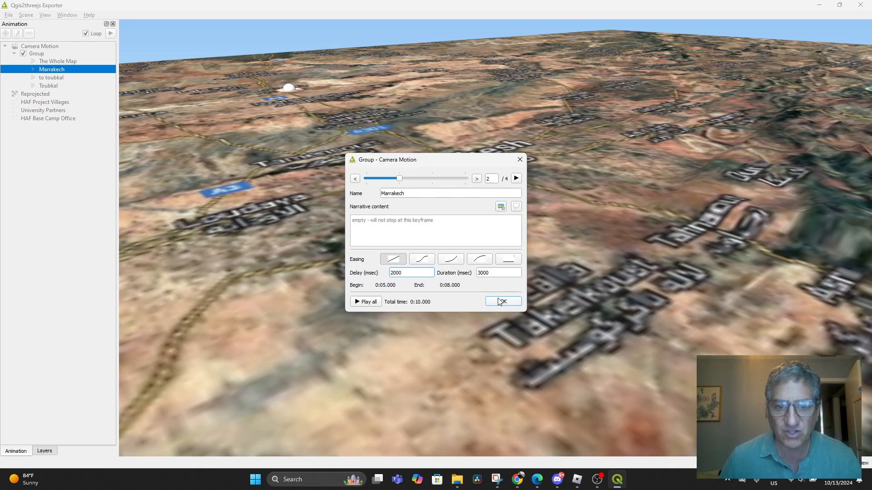
Step: Set the delay of the to toubkal keyframe to 3000 msec and apply the timing changes
left_click_drag(399, 178, 431, 184)
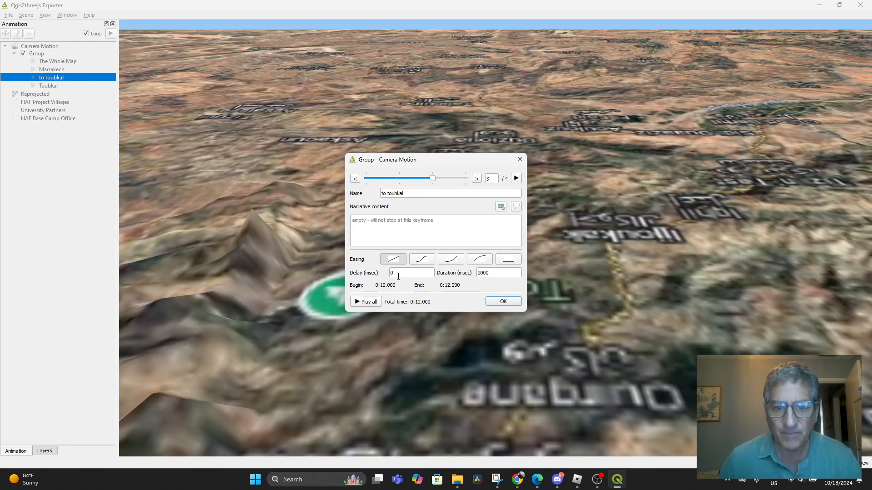
left_click_drag(402, 274, 385, 276)
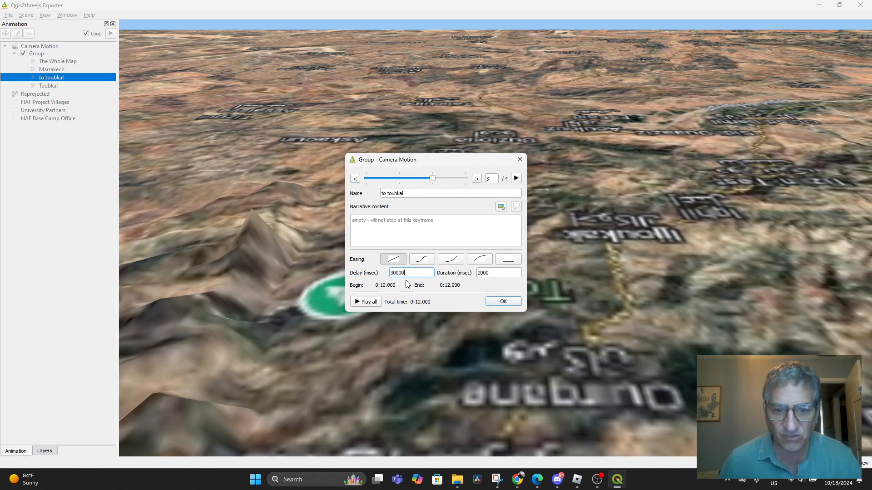
key("BackSpace")
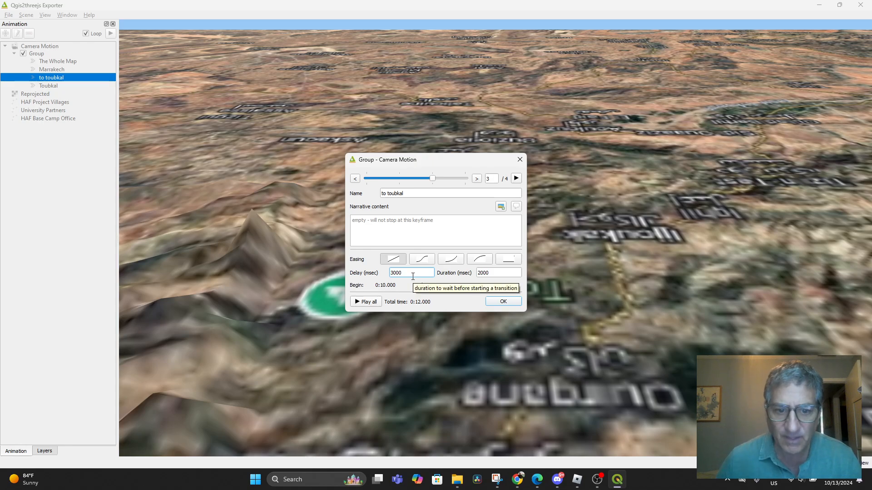
left_click(504, 302)
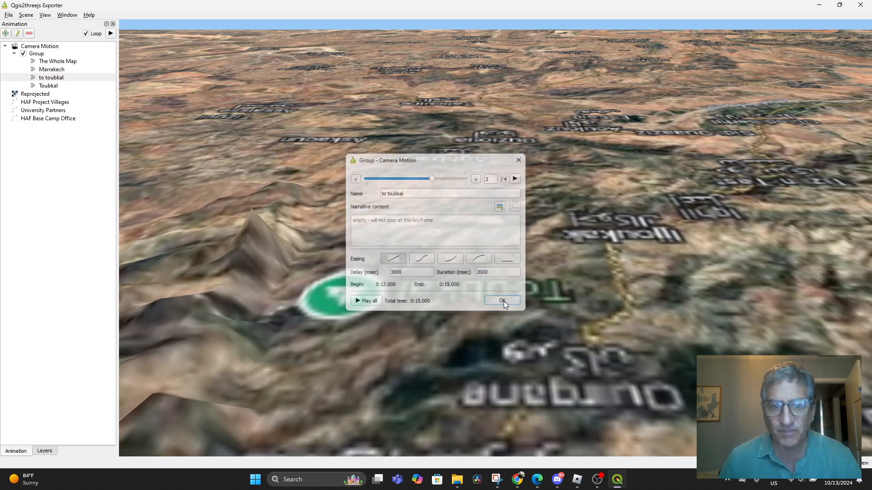
Step: Play back the retimed camera tour, then review the keyframe settings from The Whole Map through to Toubkal
left_click(112, 34)
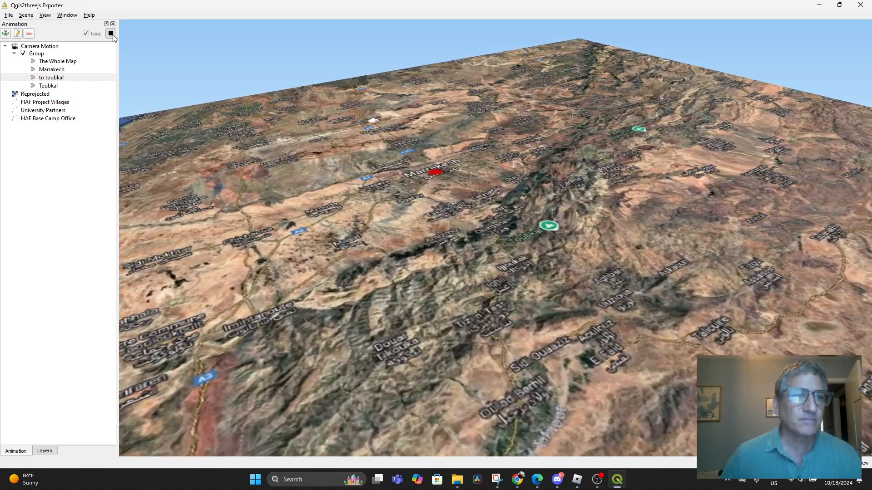
left_click(111, 33)
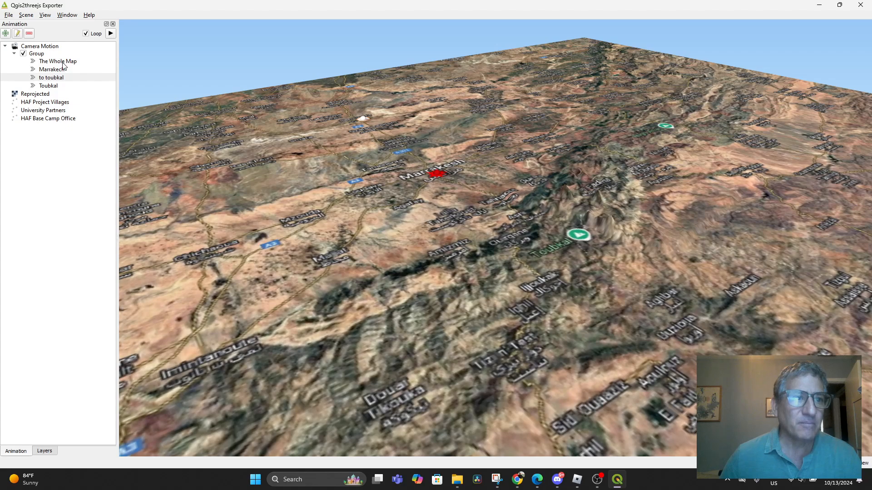
left_click(60, 63)
right_click(60, 63)
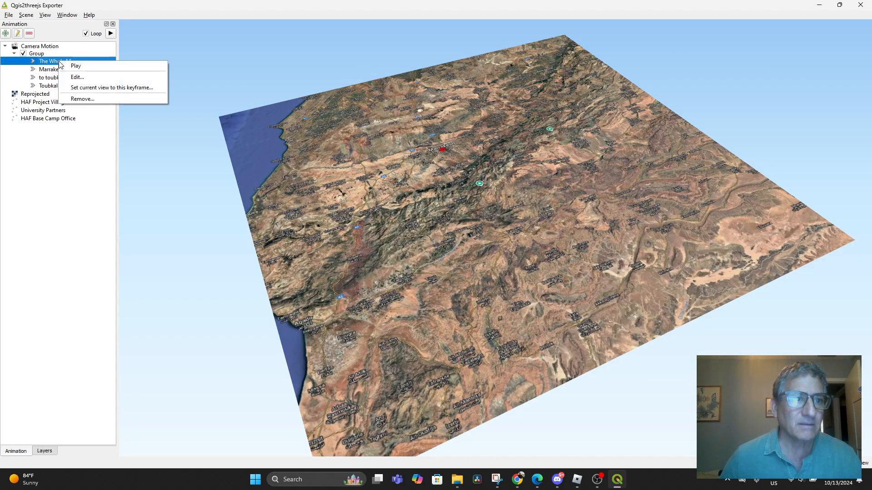
left_click(77, 77)
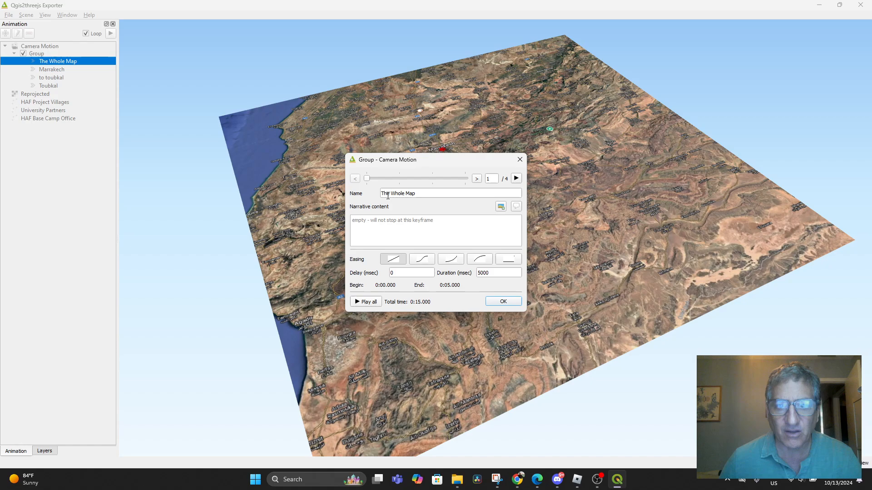
left_click_drag(368, 179, 456, 186)
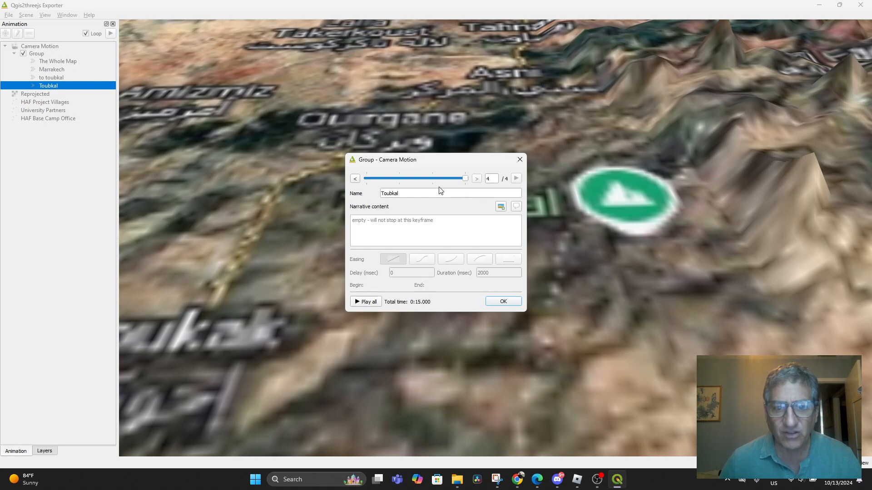
left_click(501, 301)
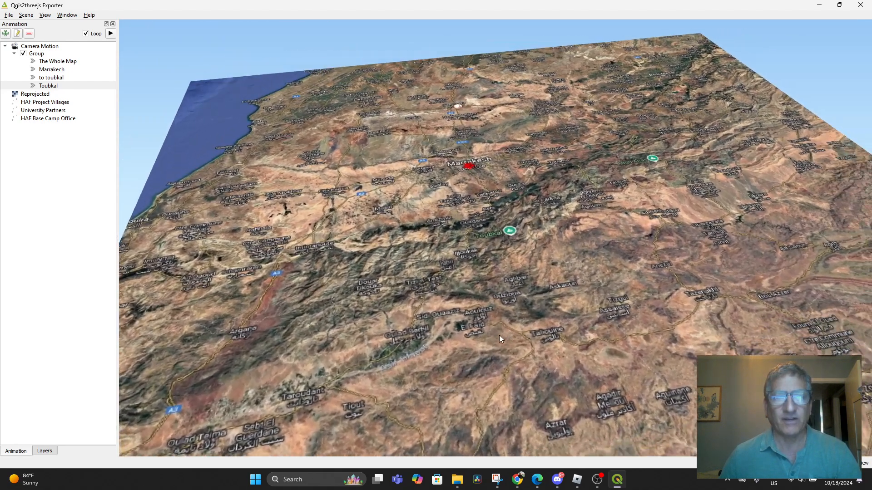
Step: Add a closing keyframe after Toubkal from a wide oblique view of the map and name it Backto Birds Eye
left_click(5, 34)
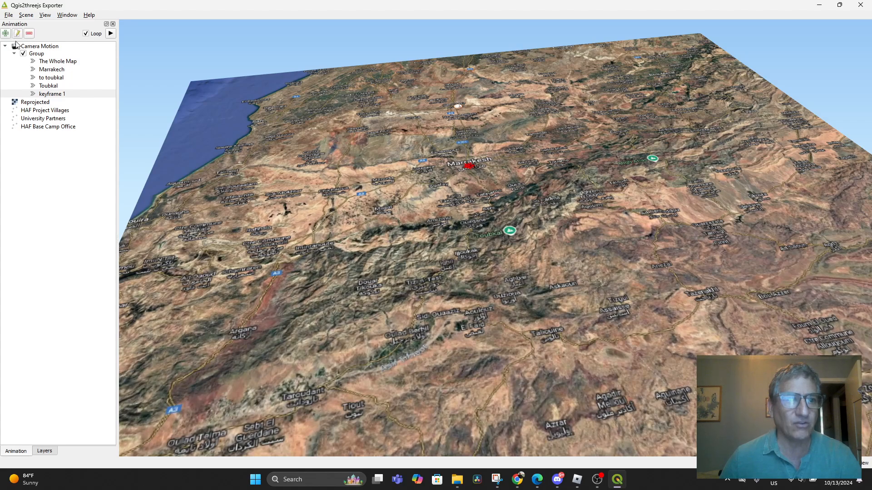
double_click(53, 94)
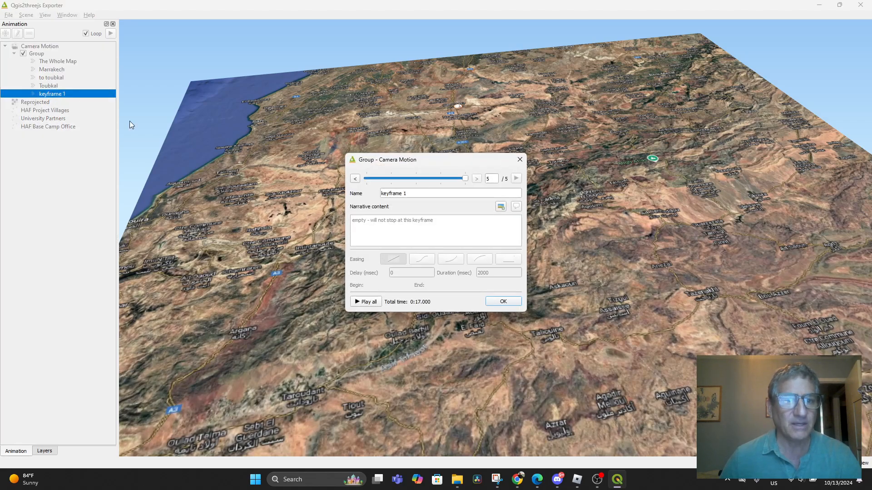
left_click_drag(422, 192, 374, 193)
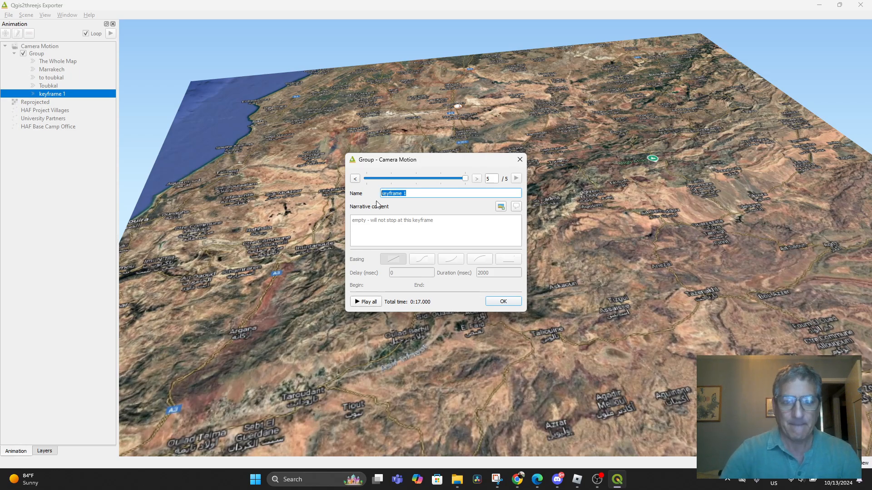
type("Backto Birds Eye")
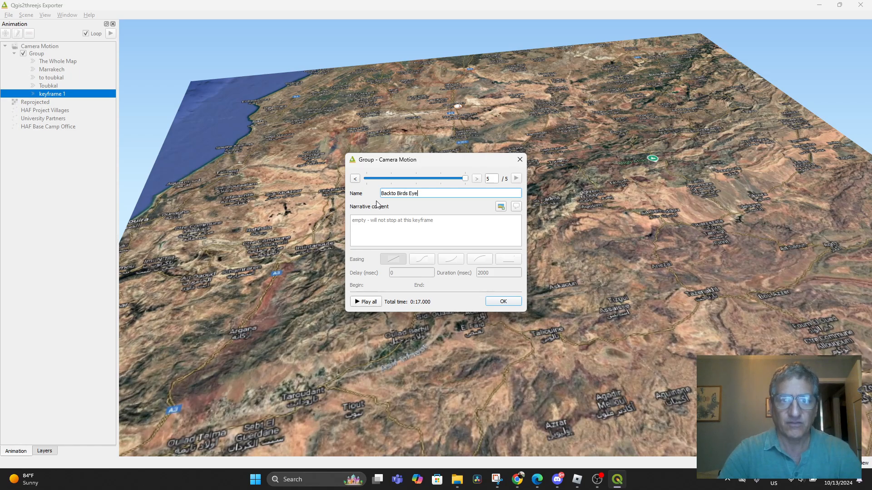
key("Return")
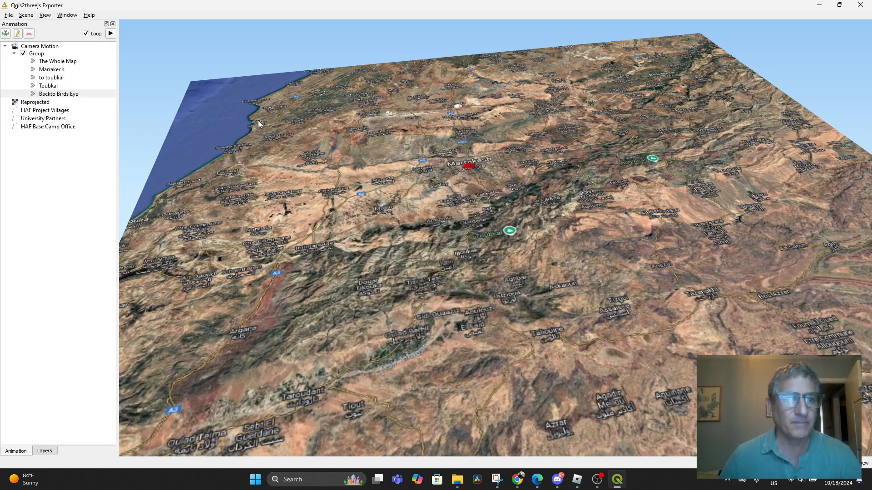
Step: Review the delay and duration settings of the Toubkal and Backto Birds Eye keyframes, then close the keyframe settings
double_click(52, 94)
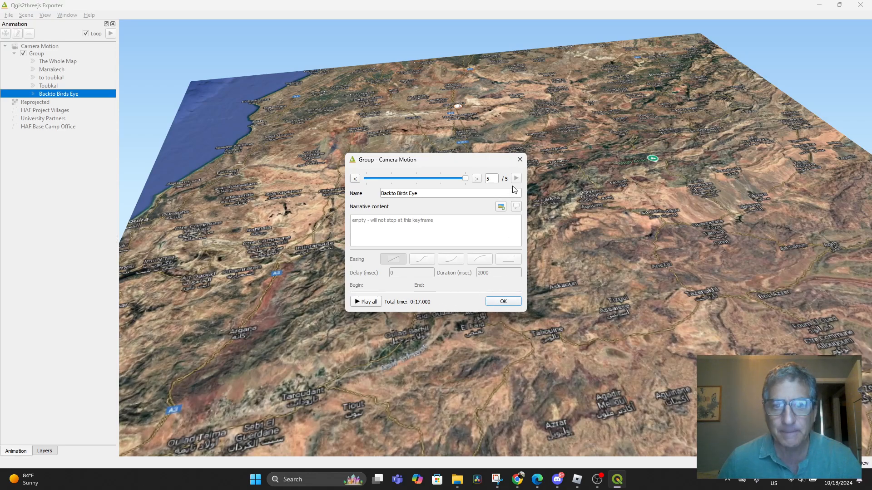
left_click(438, 181)
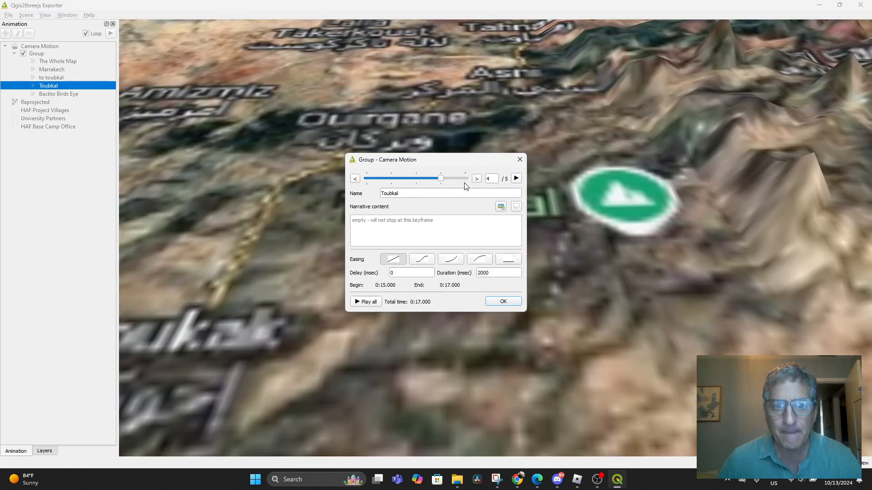
left_click_drag(442, 178, 466, 181)
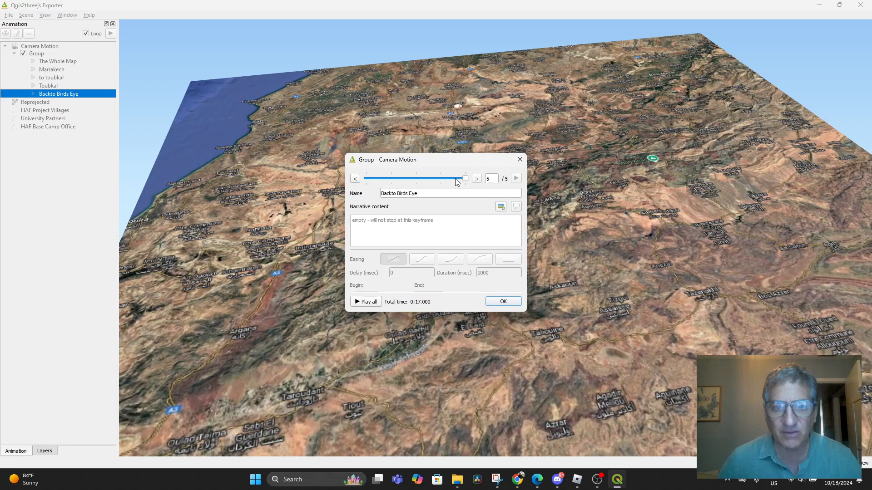
left_click(453, 179)
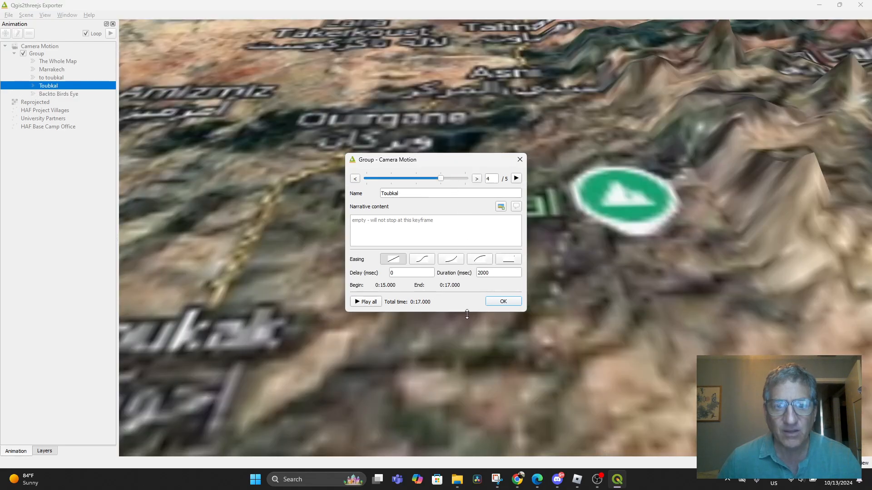
left_click(494, 301)
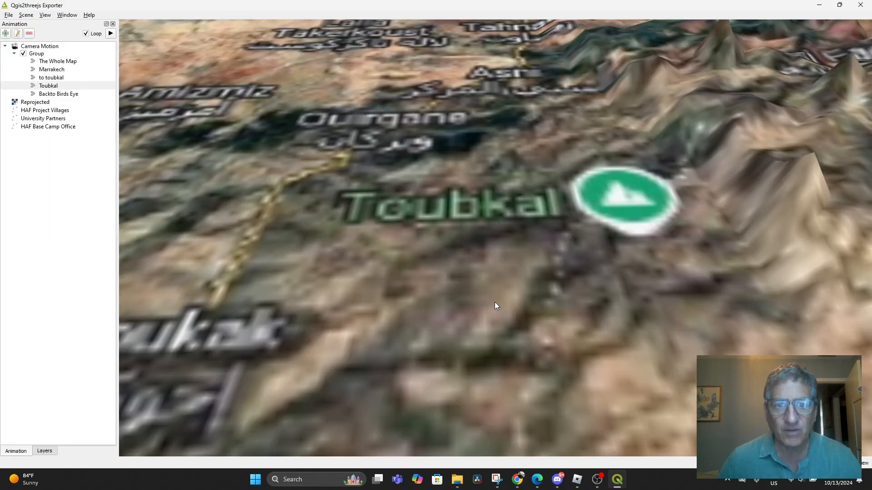
Step: Play back the full camera tour including the closing keyframe, then close the 3D exporter
left_click(110, 35)
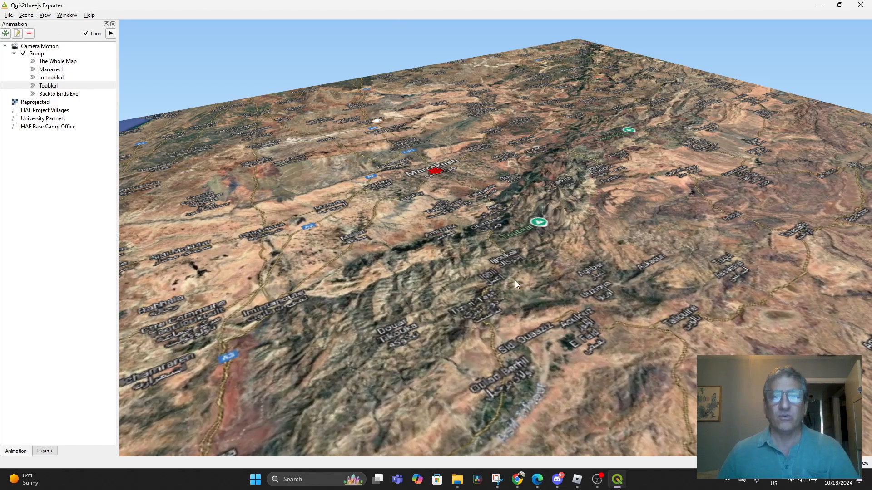
scroll(518, 287, "up", 2)
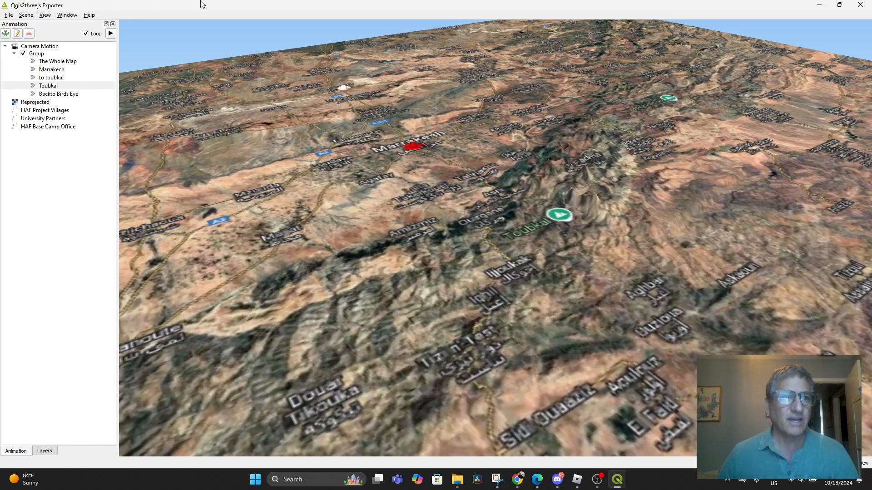
left_click(859, 5)
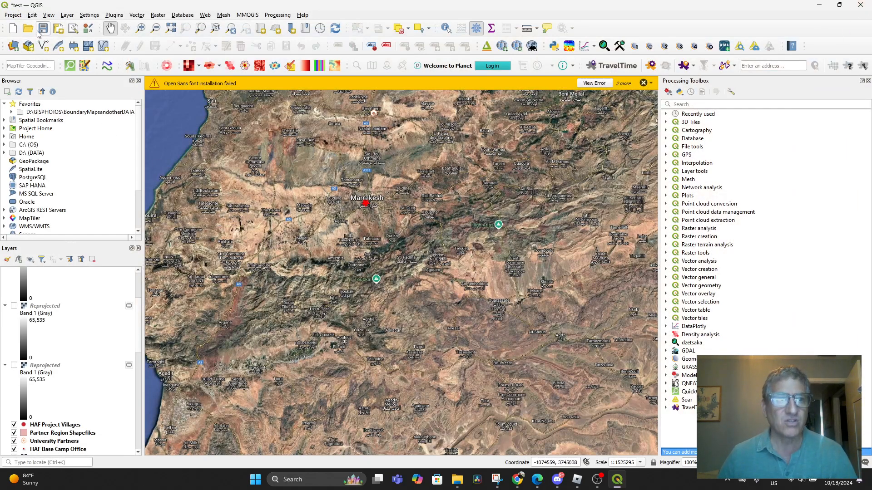
Step: Reopen the 3D scene of the project in the Qgis2threejs Exporter
left_click(46, 15)
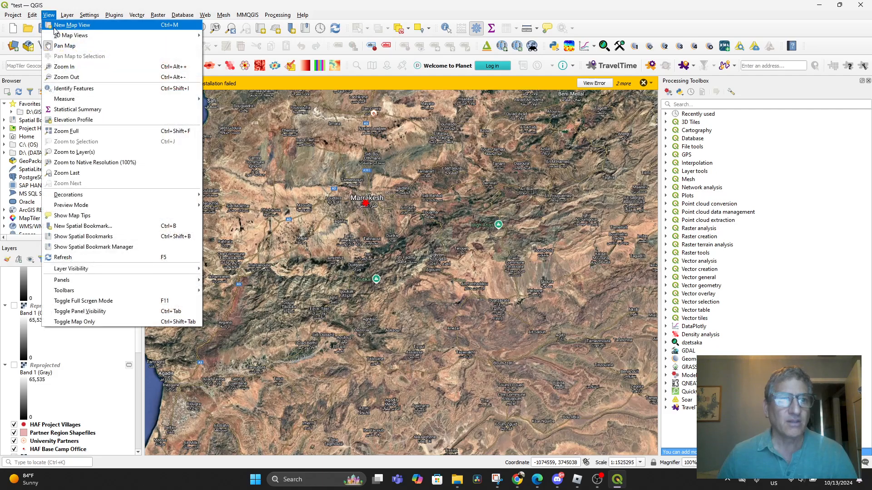
mouse_move(58, 37)
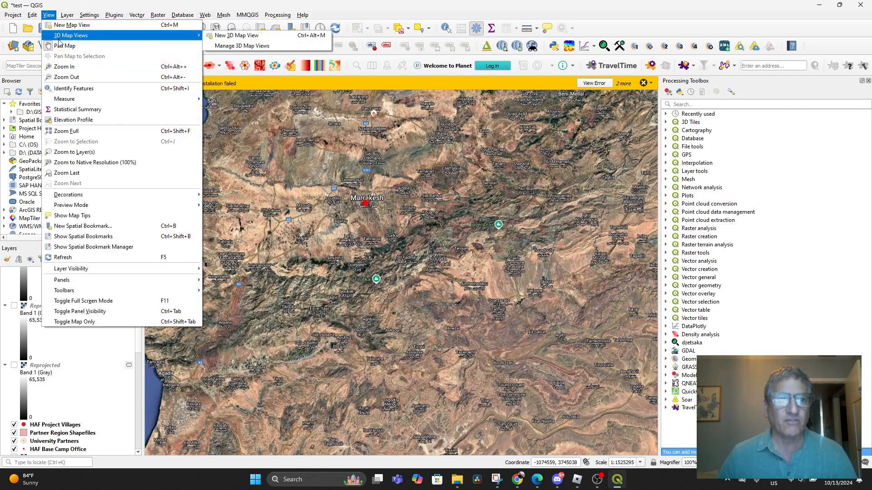
left_click(53, 6)
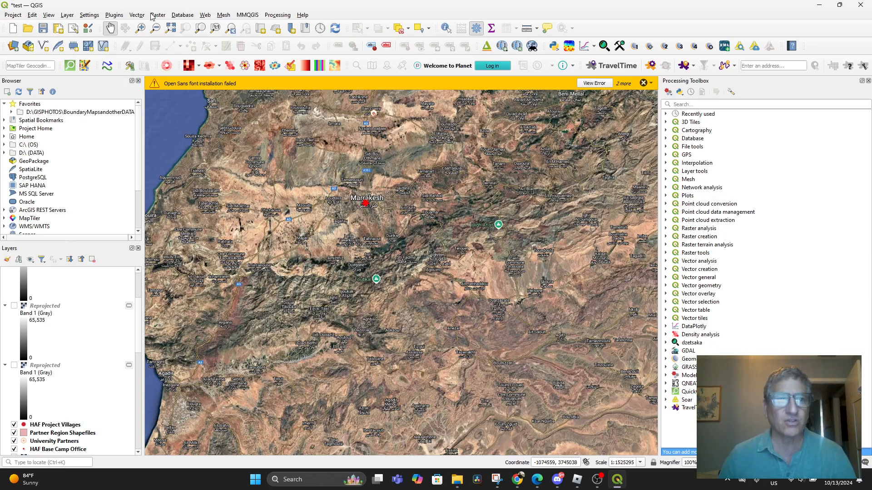
left_click(204, 15)
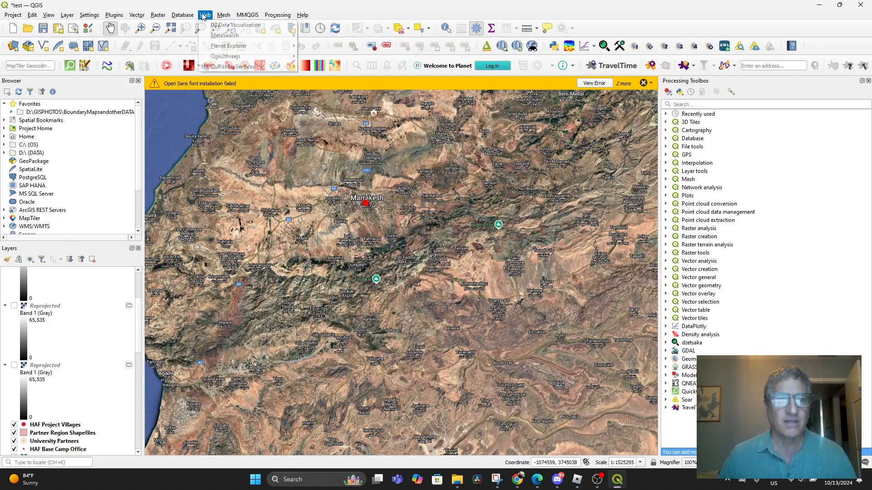
mouse_move(221, 58)
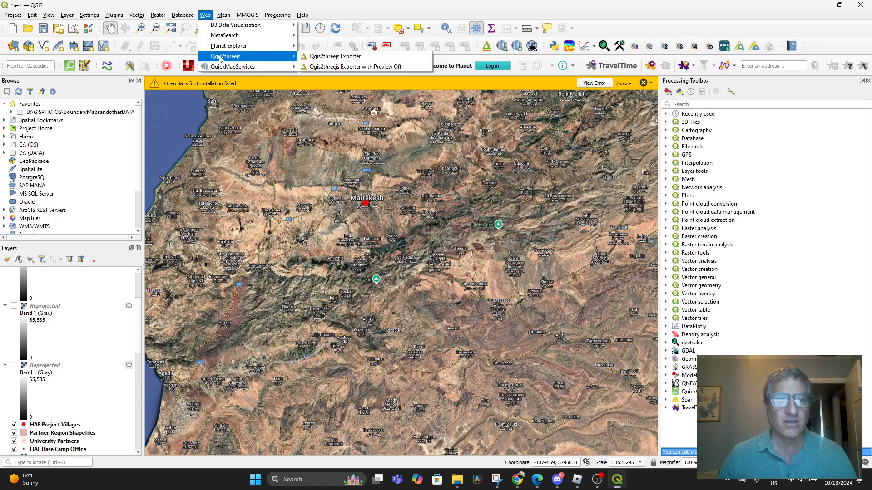
left_click(330, 57)
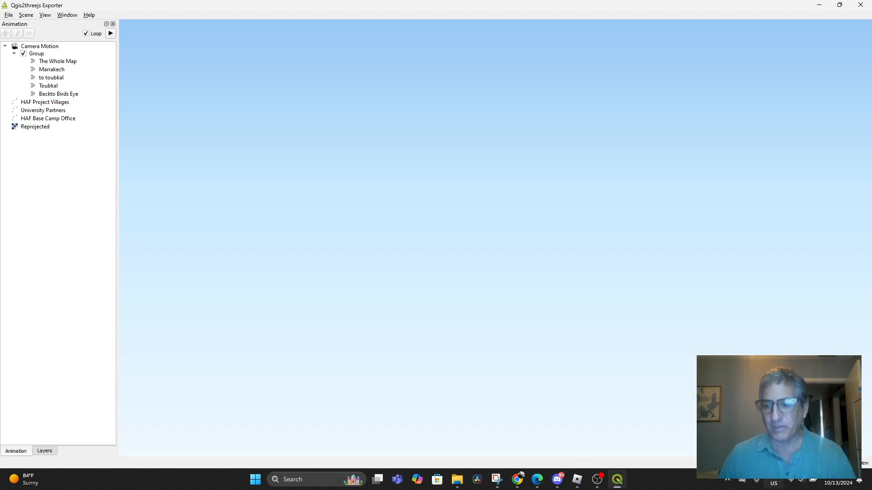
Step: Inspect the reloaded relief around Toubkal up close, play the camera tour again and close the exporter
scroll(547, 257, "up", 3)
left_click_drag(547, 257, 399, 251)
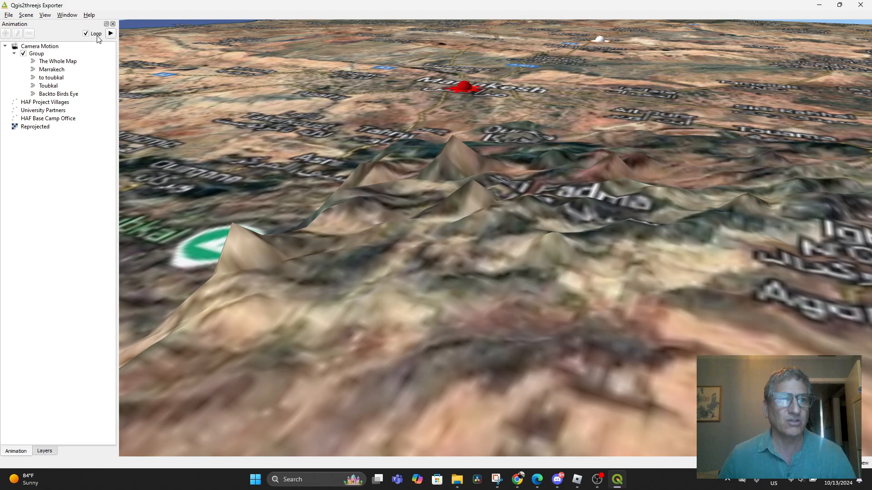
left_click(111, 34)
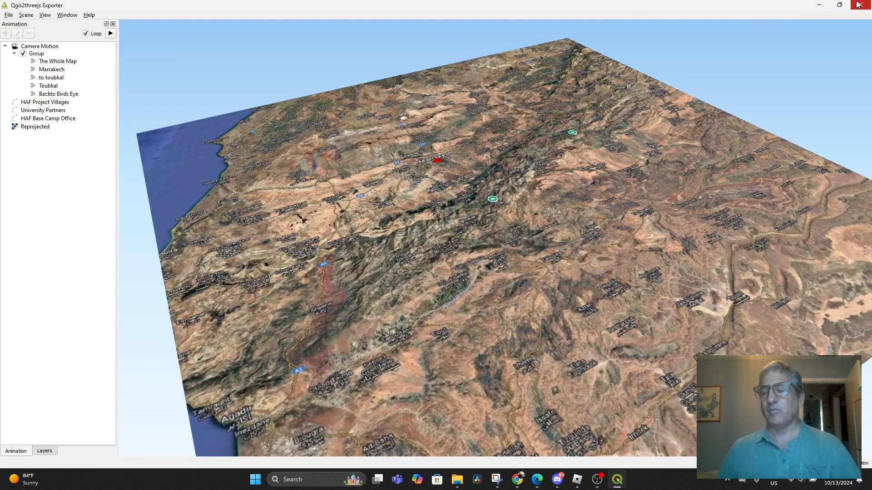
left_click(860, 5)
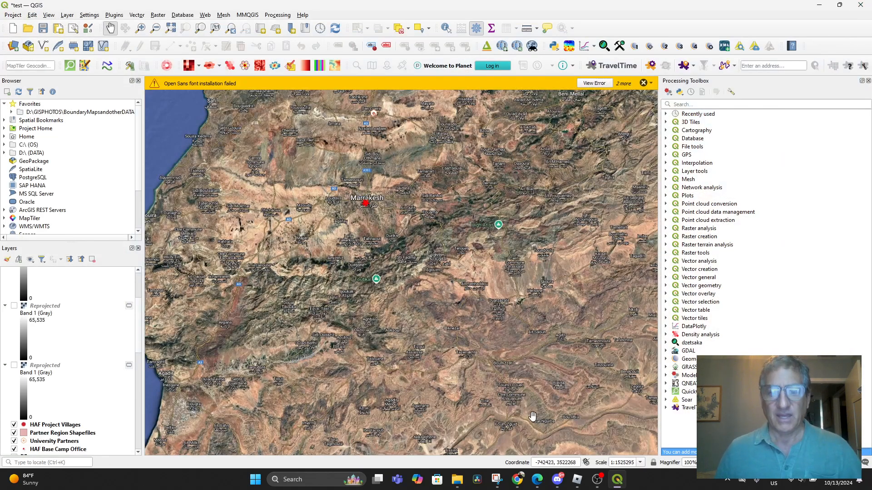
Step: Examine the Reprojected and original HH-ALPSRP elevation rasters in the layer list and the available raster projection tools
scroll(82, 343, "down", 3)
scroll(75, 340, "up", 5)
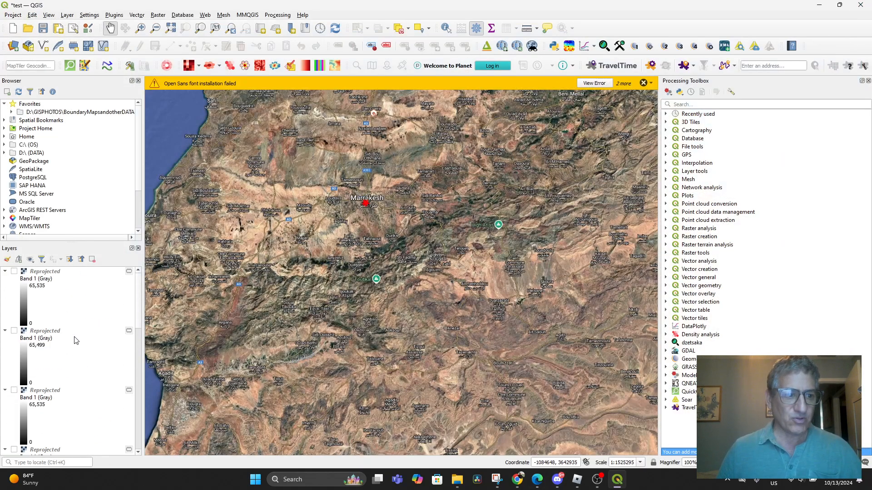
scroll(50, 331, "down", 3)
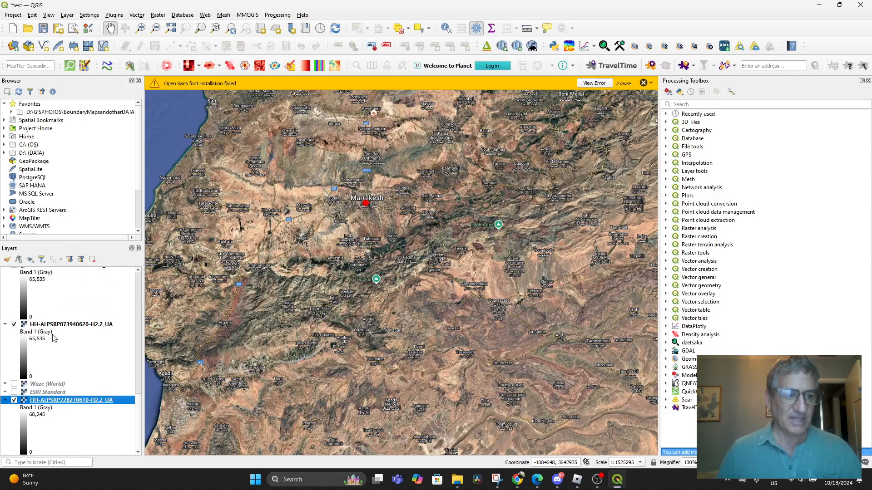
scroll(49, 334, "up", 3)
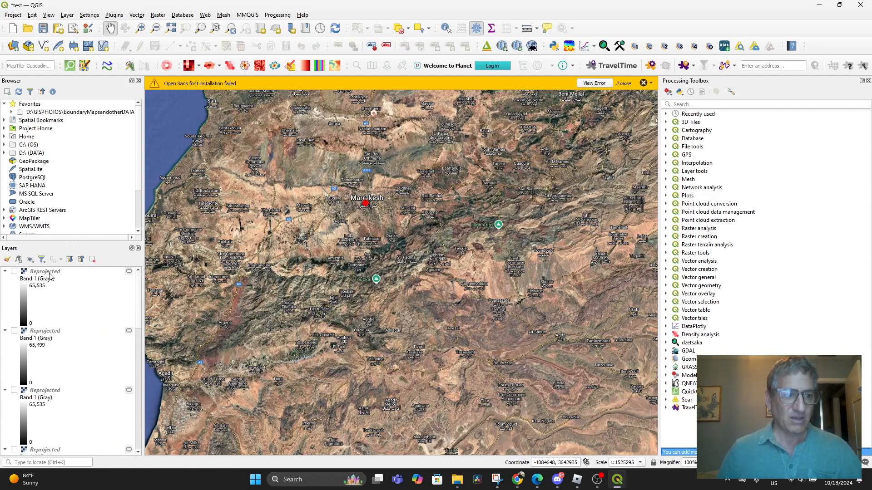
left_click(156, 15)
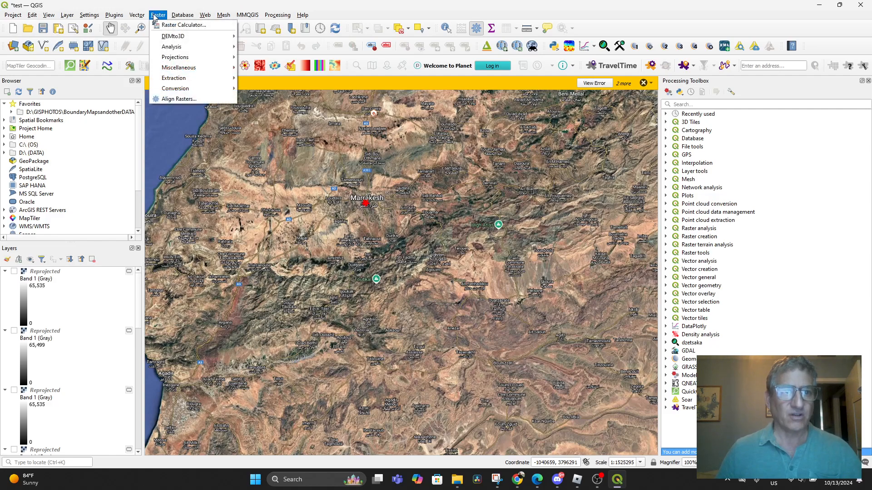
mouse_move(188, 57)
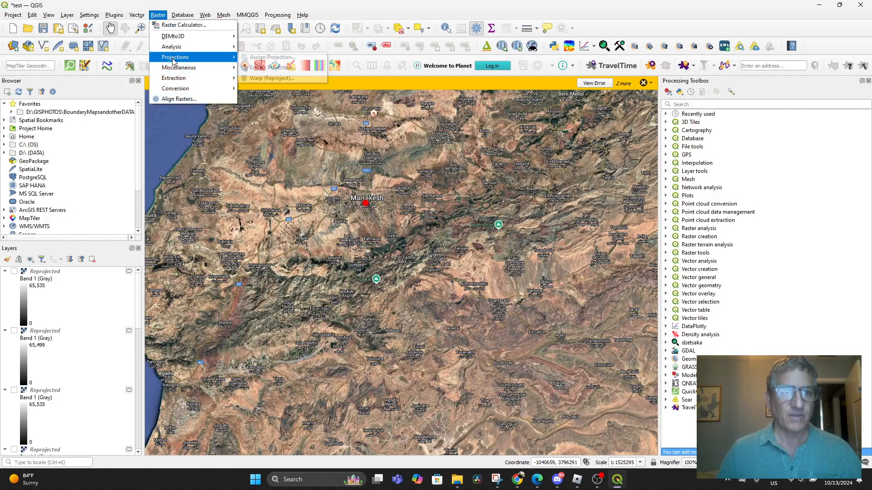
left_click(377, 8)
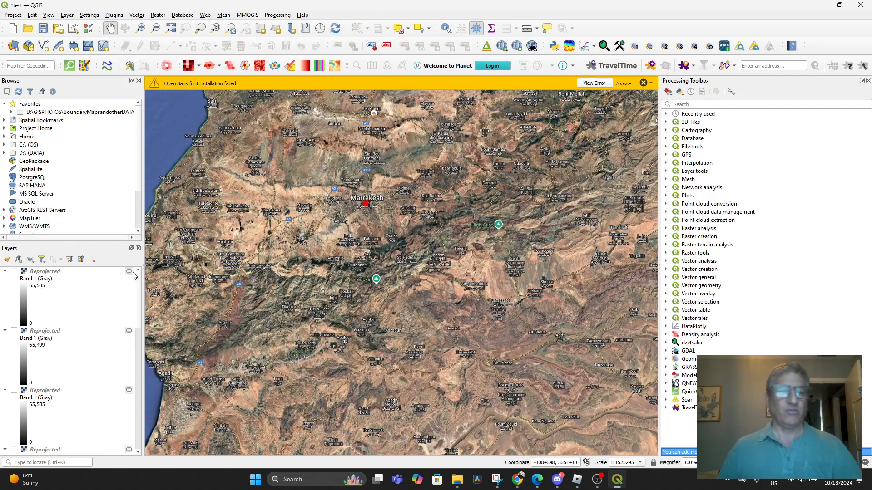
scroll(50, 292, "down", 5)
scroll(50, 292, "up", 5)
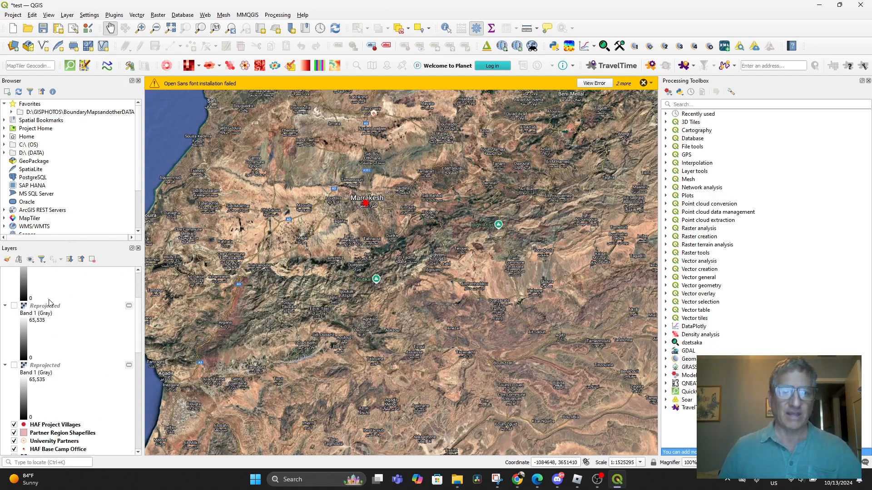